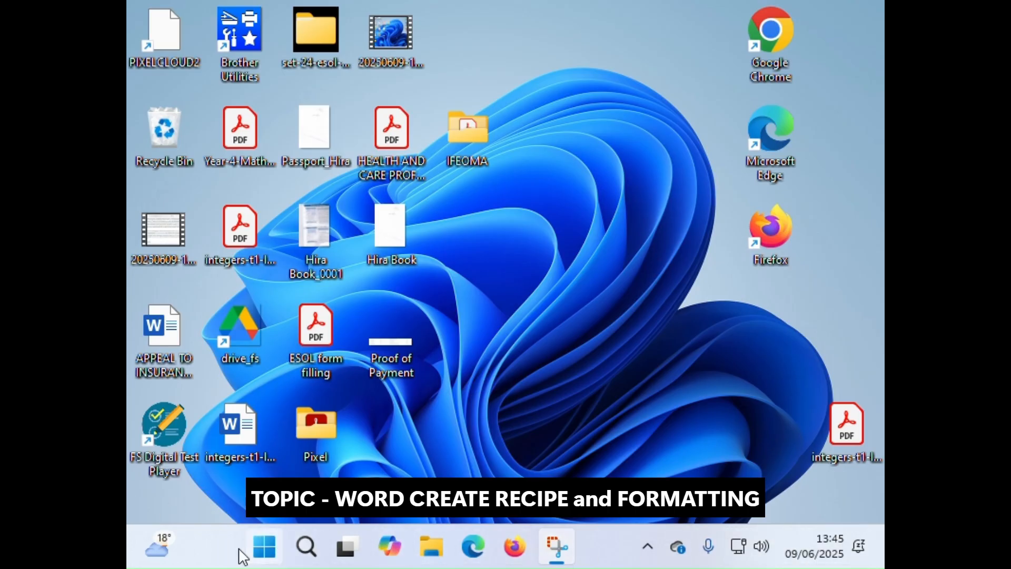
# Open Word and create a new blank document.
pyautogui.click(262, 547)
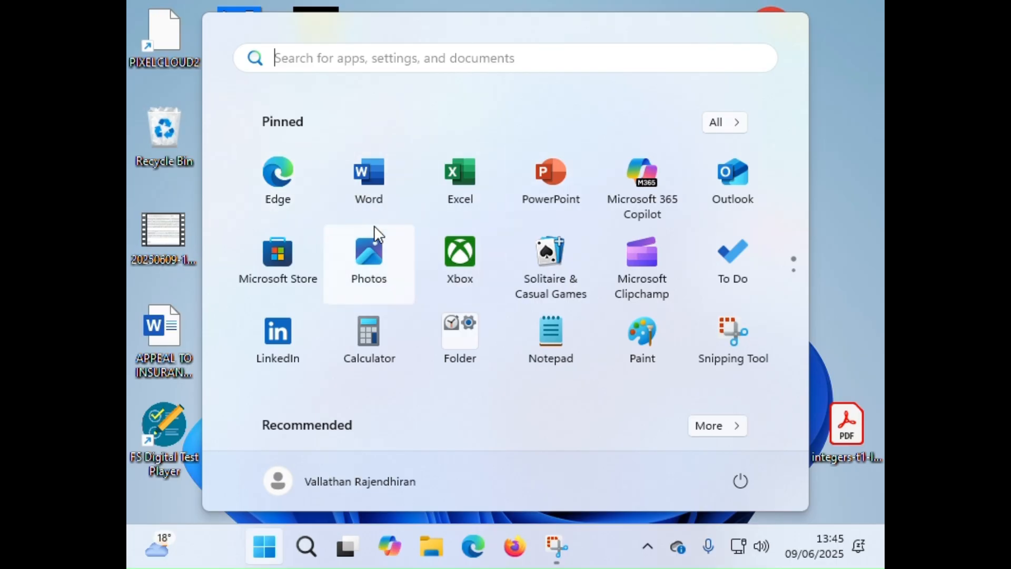
pyautogui.write('word')
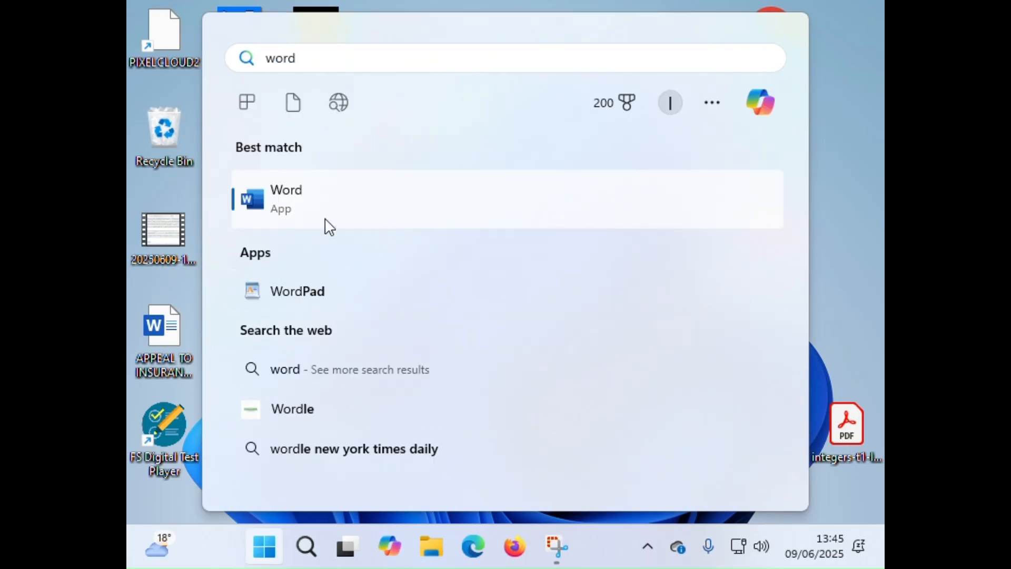
pyautogui.click(285, 203)
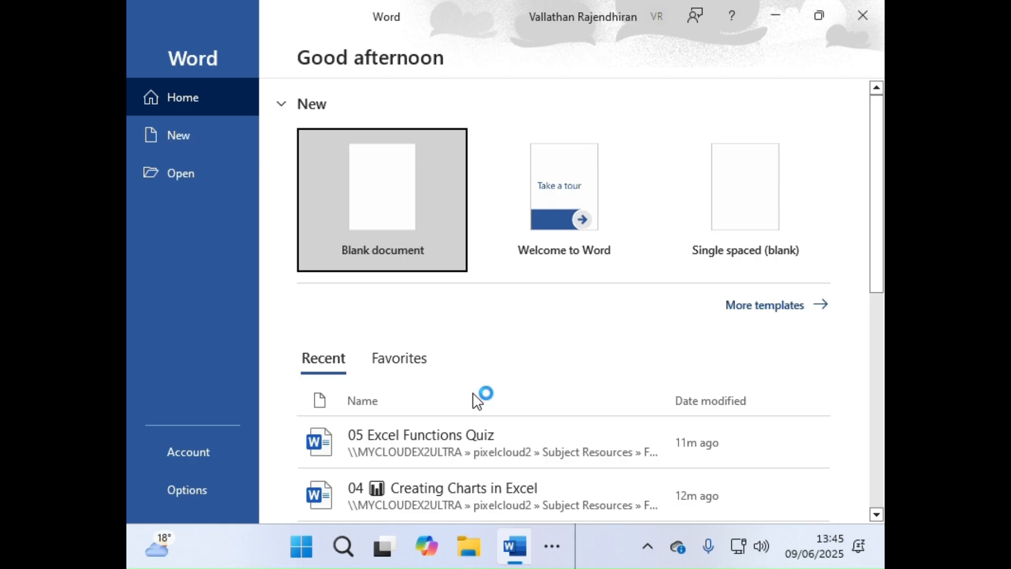
pyautogui.click(362, 209)
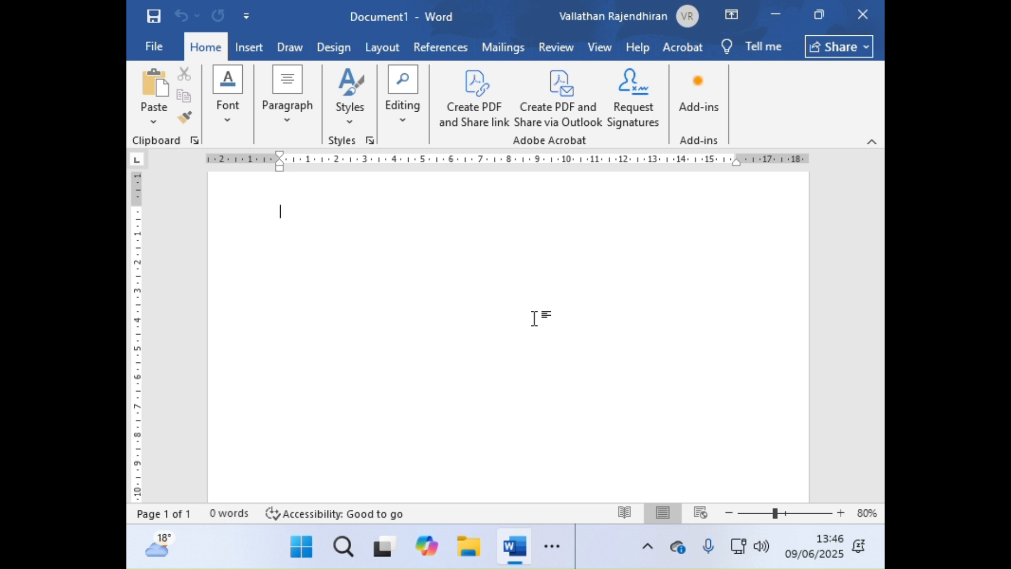
# Enter the title "Making a Cake" and set the document zoom to 116%.
pyautogui.write('Making a ')
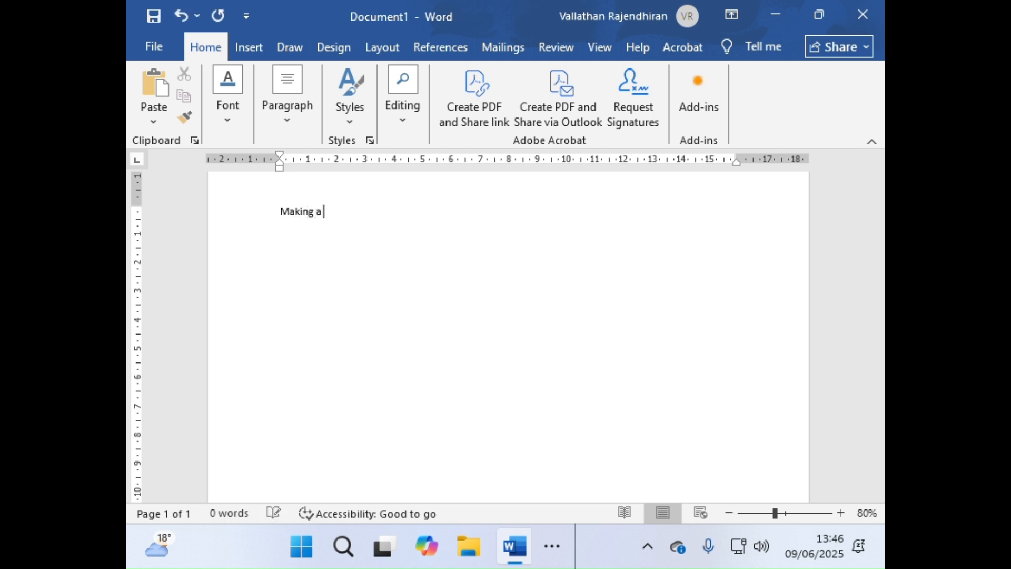
pyautogui.write('Cake')
pyautogui.moveTo(776, 513); pyautogui.dragTo(790, 513)
pyautogui.click(835, 477)
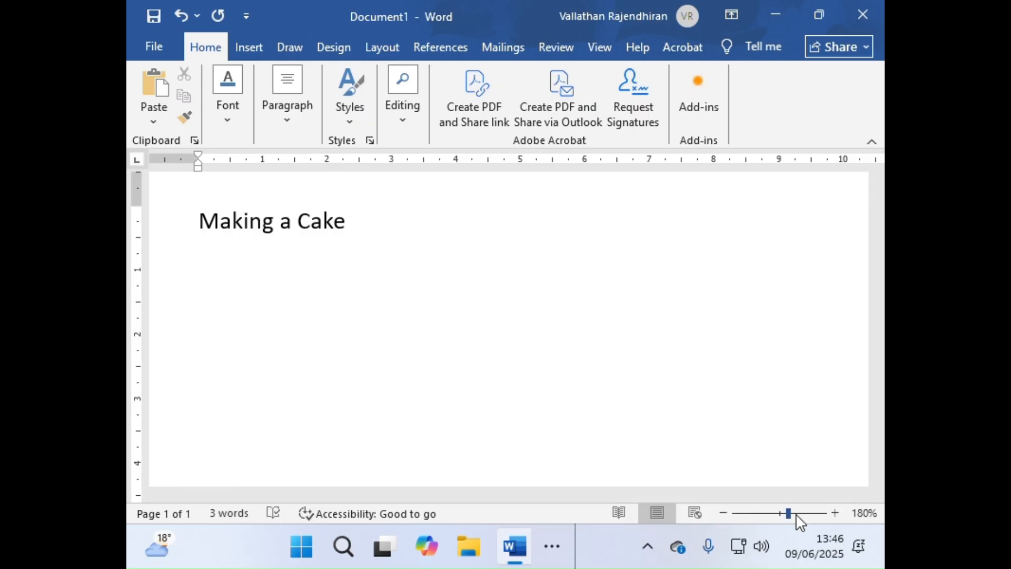
pyautogui.moveTo(790, 514)
pyautogui.mouseDown()
pyautogui.moveTo(808, 514)
pyautogui.moveTo(758, 514)
pyautogui.moveTo(791, 517)
pyautogui.moveTo(772, 519)
pyautogui.moveTo(790, 526)
pyautogui.moveTo(780, 520)
pyautogui.mouseUp()
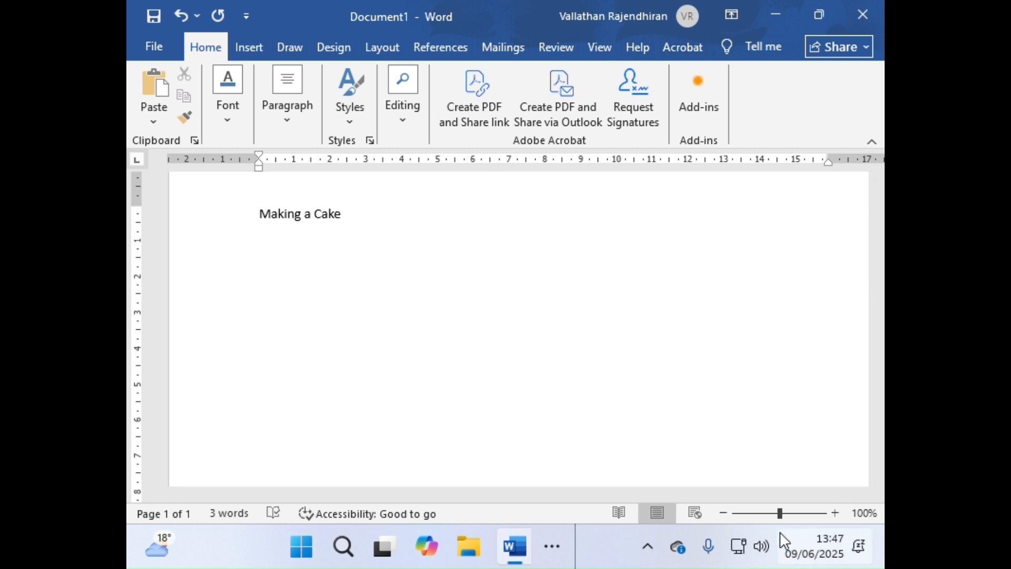
pyautogui.moveTo(780, 514)
pyautogui.mouseDown()
pyautogui.moveTo(742, 516)
pyautogui.moveTo(780, 517)
pyautogui.mouseUp()
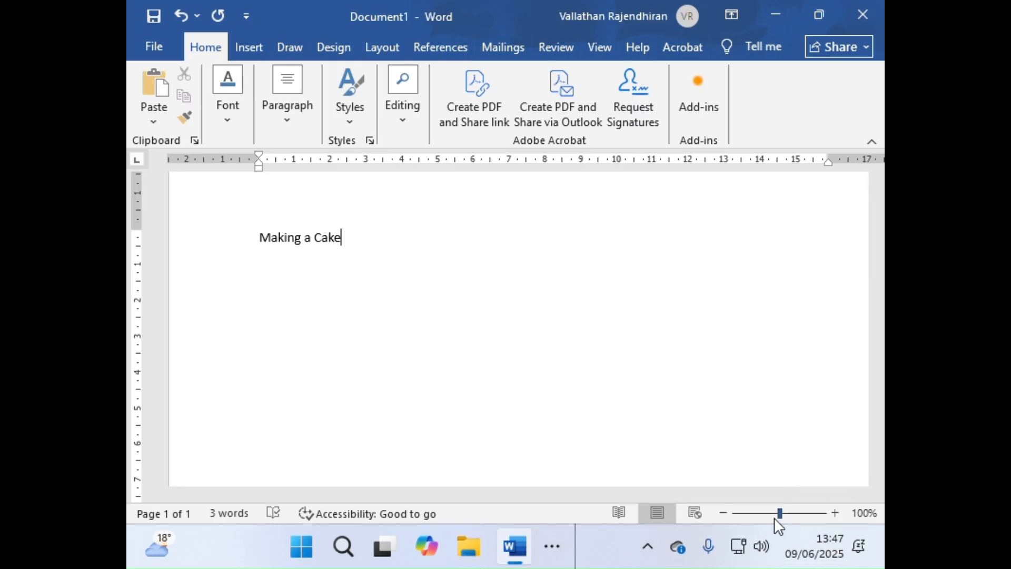
pyautogui.moveTo(779, 517); pyautogui.dragTo(782, 516)
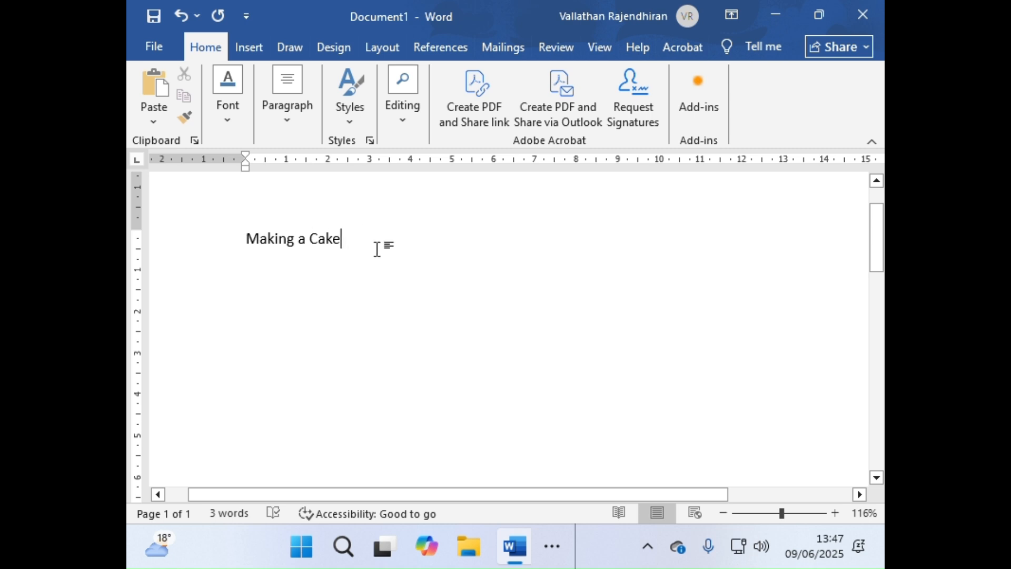
# Add the heading line "Ingredients:" below the title, followed by Flour and Sugar on separate lines.
pyautogui.press('Return')
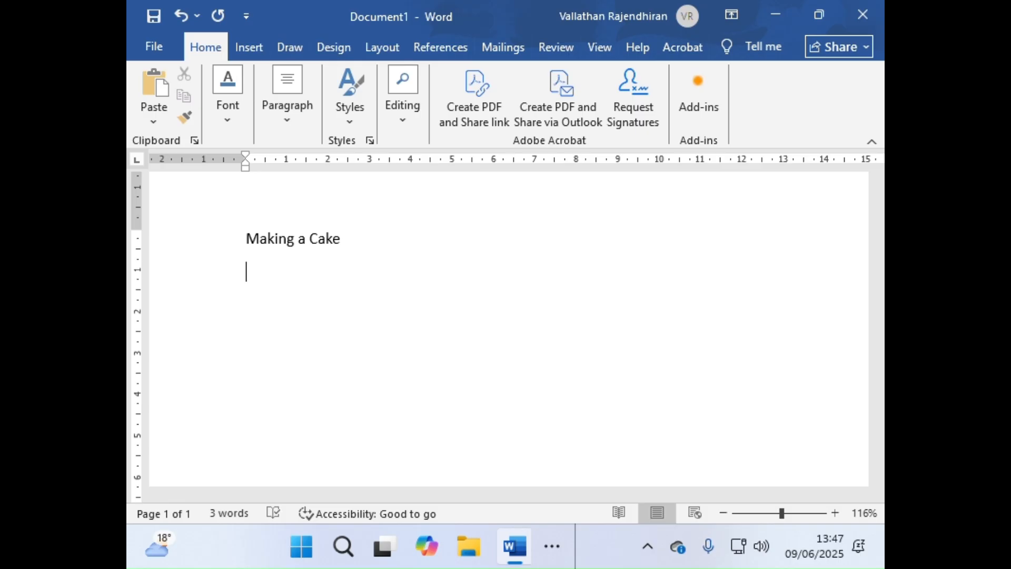
pyautogui.write('Ingredients:')
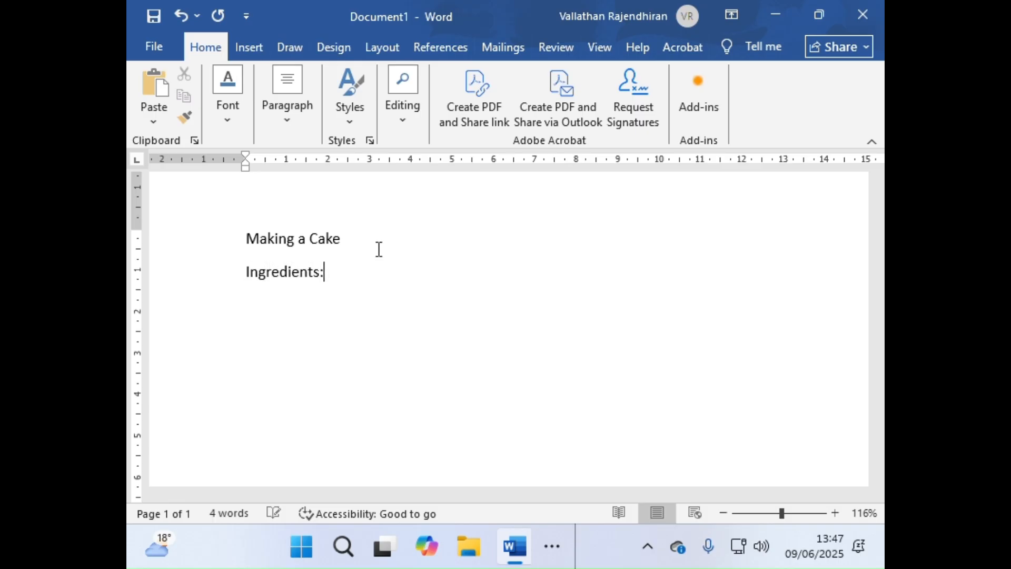
pyautogui.press('Return')
pyautogui.write('Flour')
pyautogui.press('Return')
pyautogui.write('Sugar')
pyautogui.press('Return')
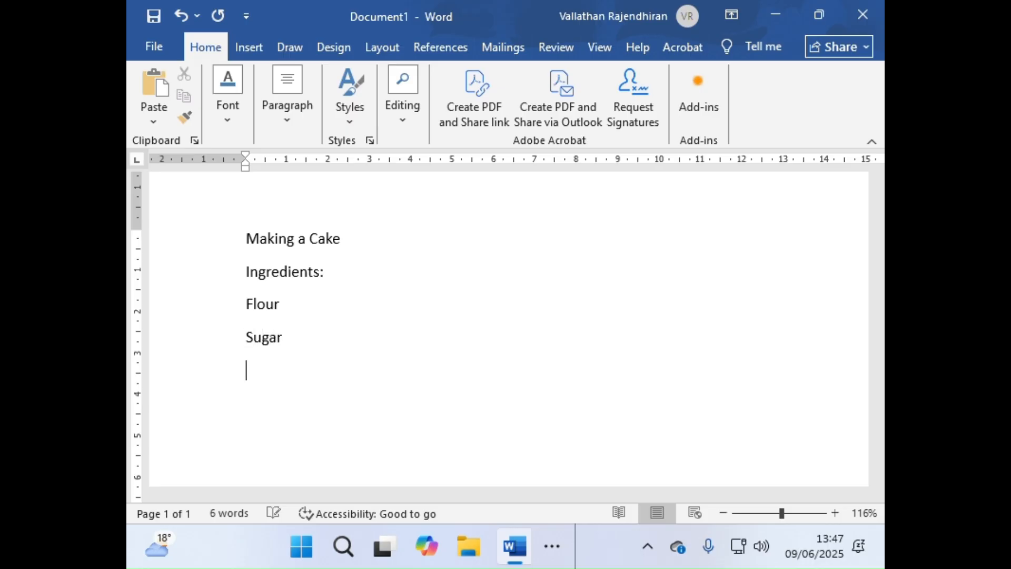
# Continue the ingredients list with Salt, Water, Butter and Eggs, each on its own line.
pyautogui.write('Salt')
pyautogui.press('Return')
pyautogui.write('Water')
pyautogui.press('Return')
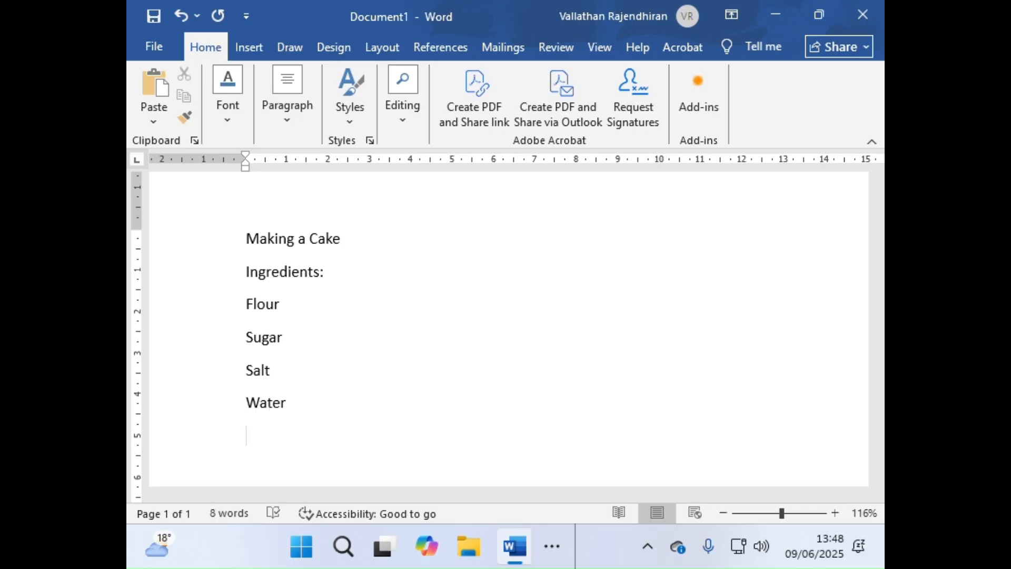
pyautogui.write('Butter')
pyautogui.press('Return')
pyautogui.write('Eggs')
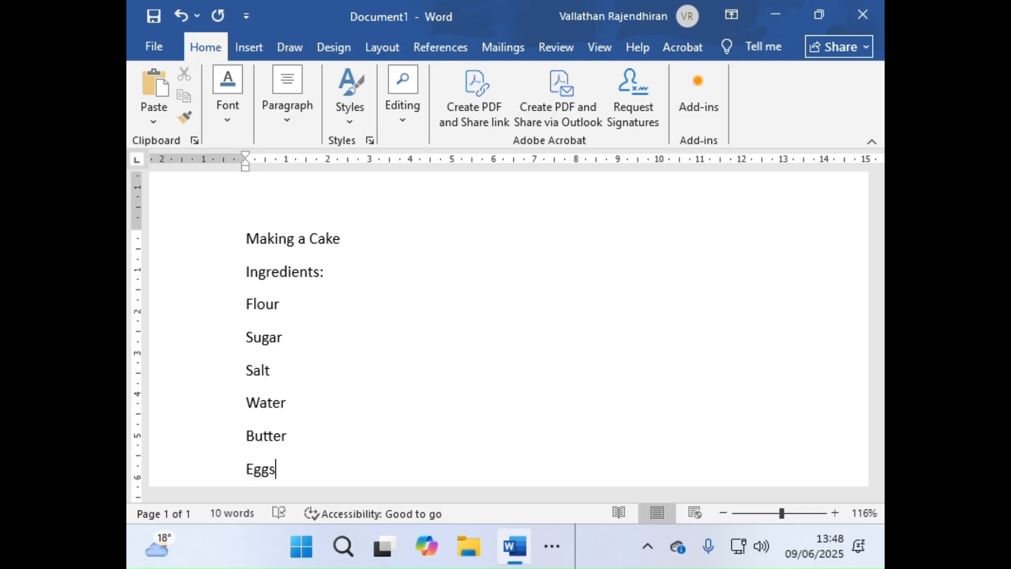
pyautogui.press('Return')
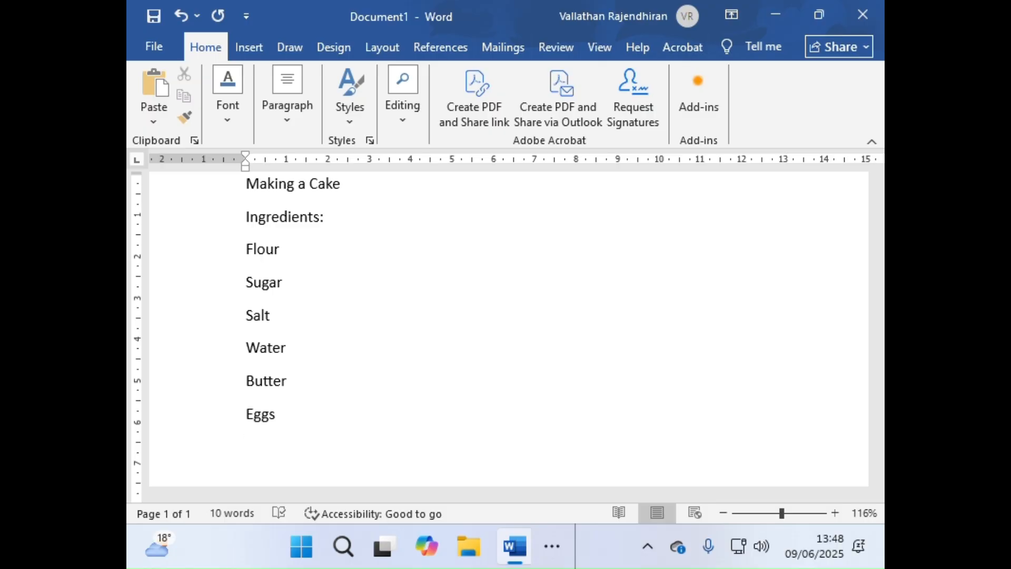
# Add the line "Flavours- Vannila or chocolate" at the end of the ingredients list.
pyautogui.write('Fl')
pyautogui.write('va')
pyautogui.press('BackSpace')
pyautogui.press('BackSpace')
pyautogui.write('avours-')
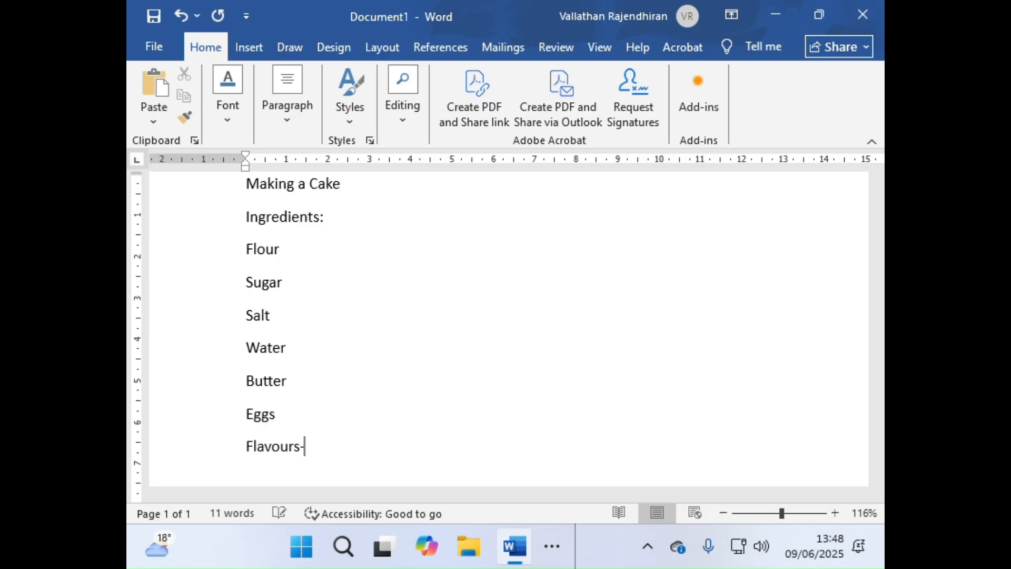
pyautogui.write(' Vann')
pyautogui.write('ca')
pyautogui.press('BackSpace')
pyautogui.press('BackSpace')
pyautogui.write('ila')
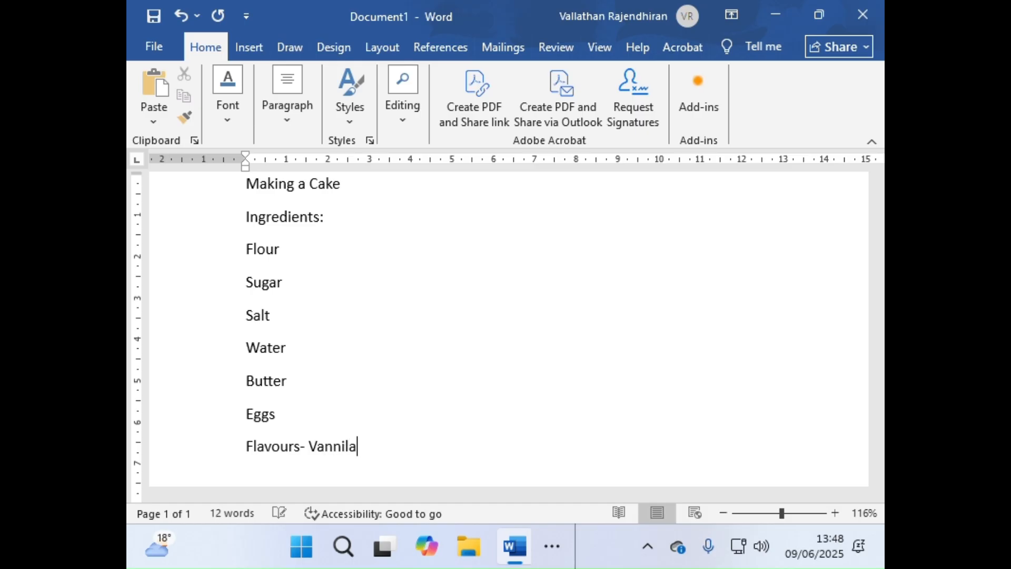
pyautogui.write(' or chocol')
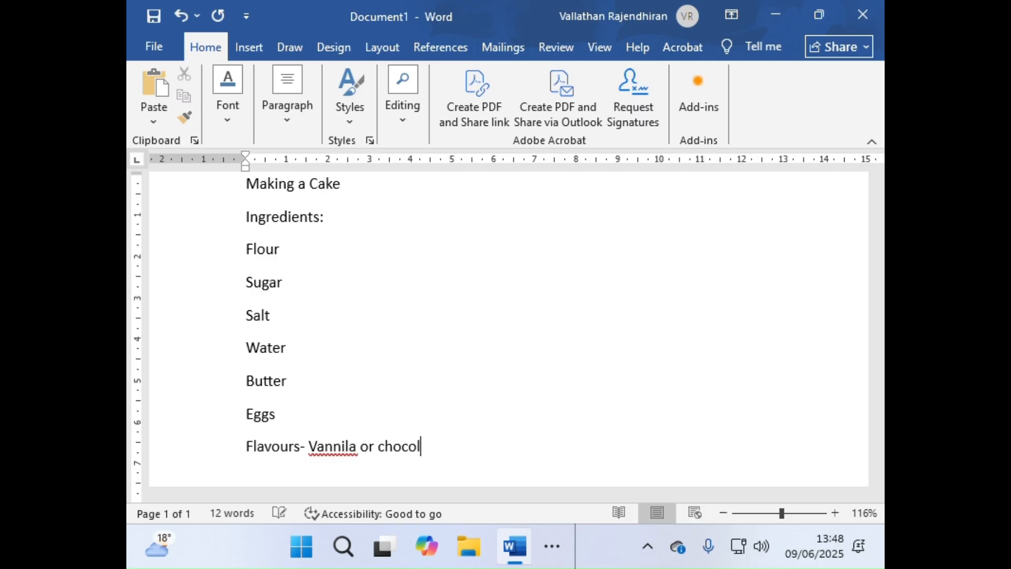
pyautogui.write('ate')
pyautogui.press('Return')
# Introduce deliberate misspellings in the ingredients list so it reads Sugarr, Saltt and Buttter.
pyautogui.click(268, 381)
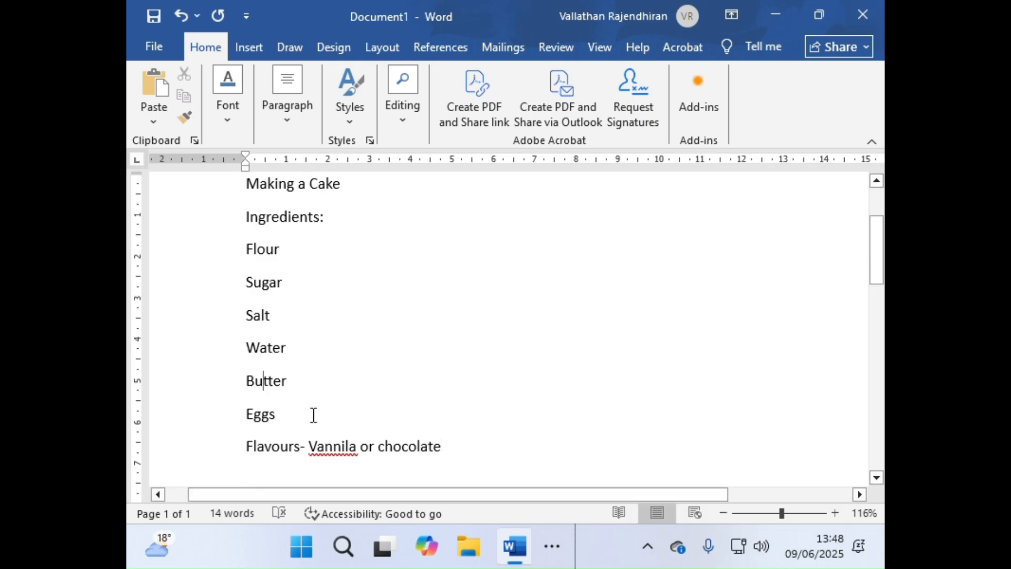
pyautogui.press('Delete')
pyautogui.click(271, 281)
pyautogui.write('r')
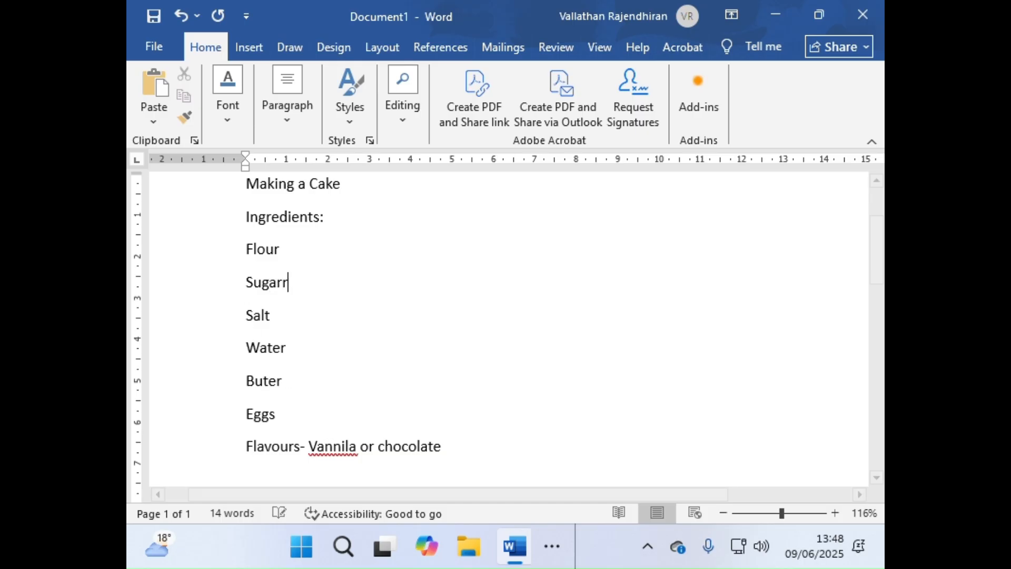
pyautogui.click(281, 322)
pyautogui.write('t')
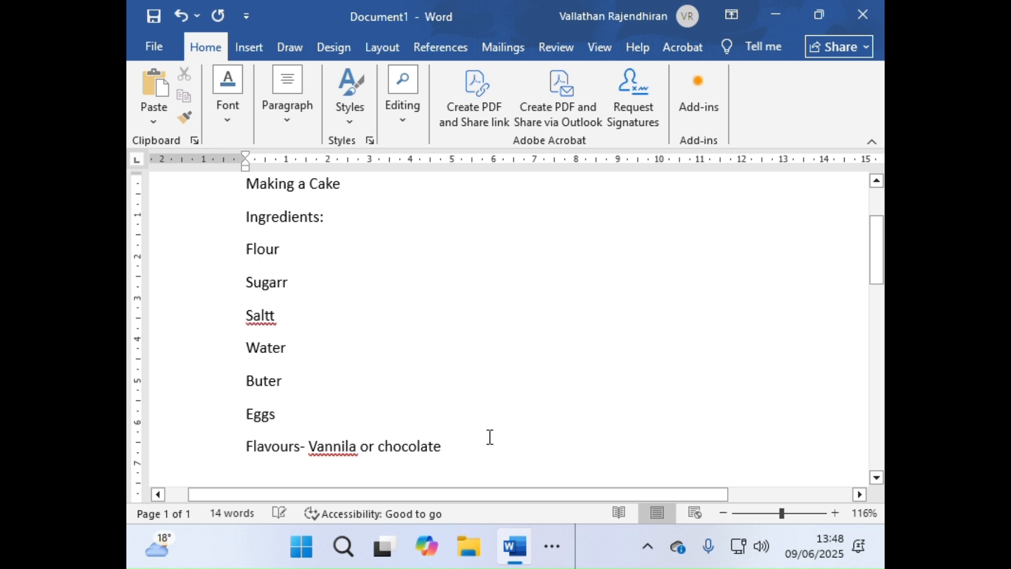
pyautogui.click(320, 416)
pyautogui.click(268, 387)
pyautogui.write('tt')
# Add Milk as a new line below Eggs and leave an extra empty line after the Flavours line.
pyautogui.click(325, 418)
pyautogui.click(521, 448)
pyautogui.press('Return')
pyautogui.write('Mi')
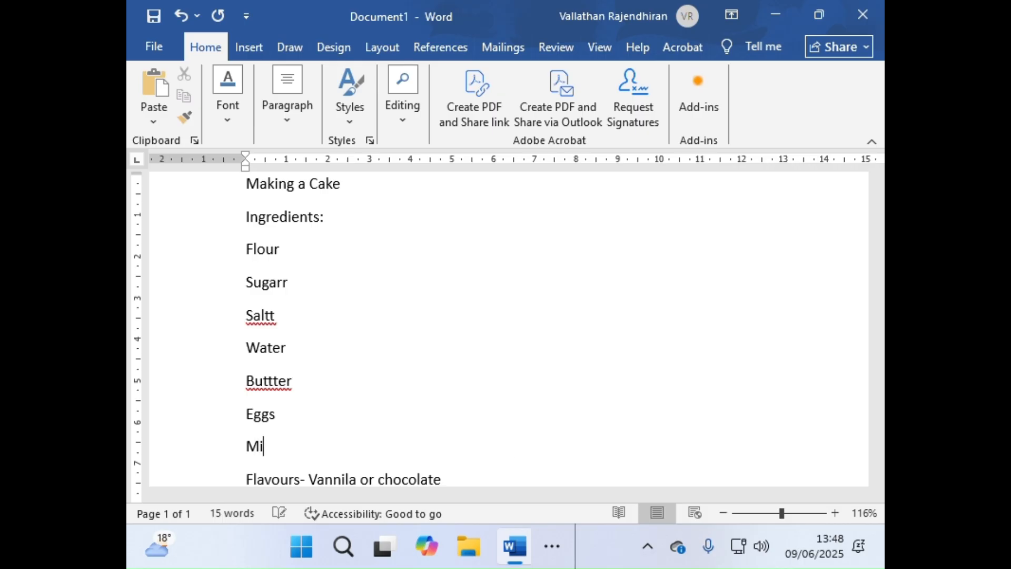
pyautogui.write('lk')
pyautogui.press('Down')
pyautogui.press('Down')
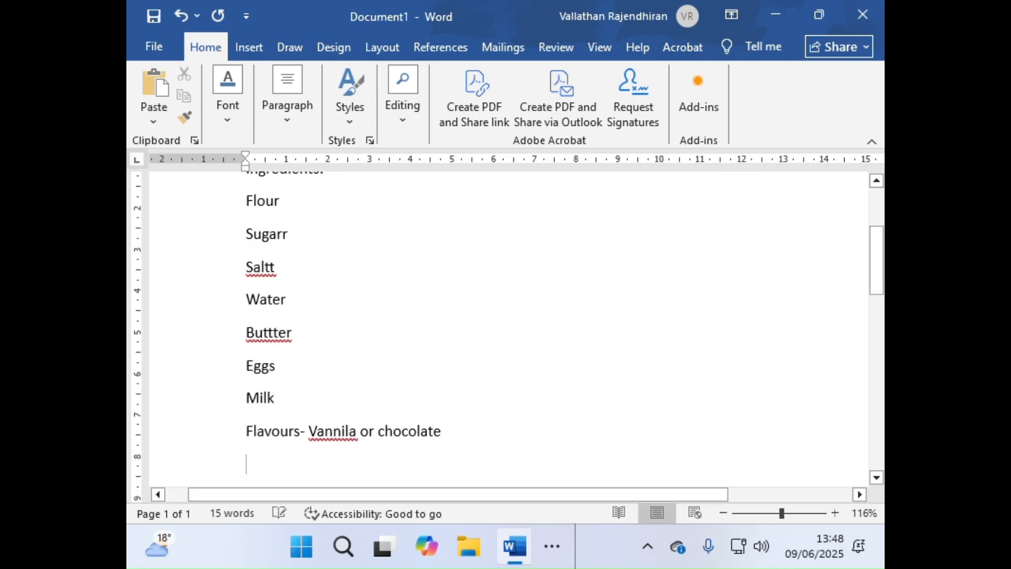
pyautogui.press('Return')
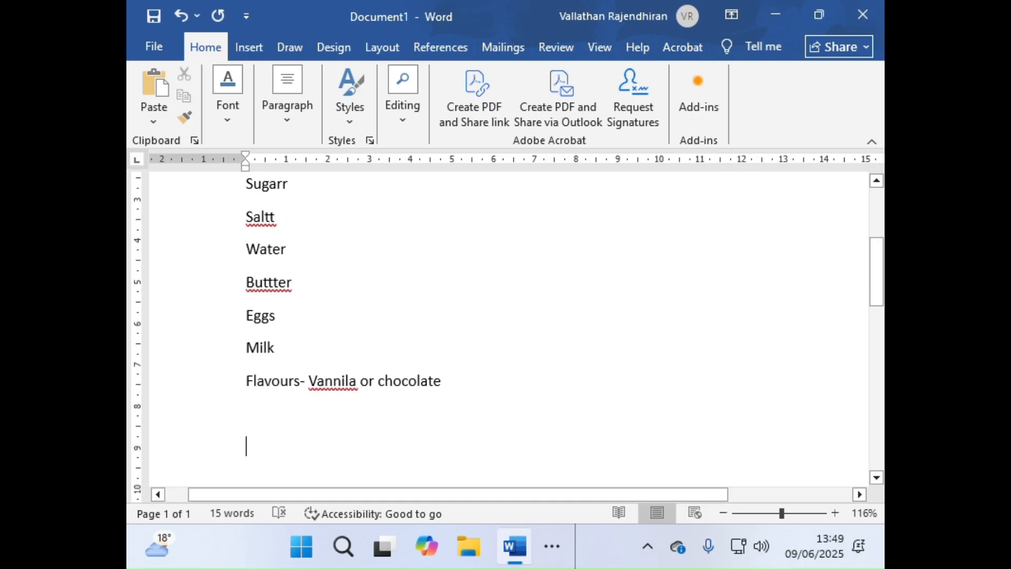
pyautogui.write('P')
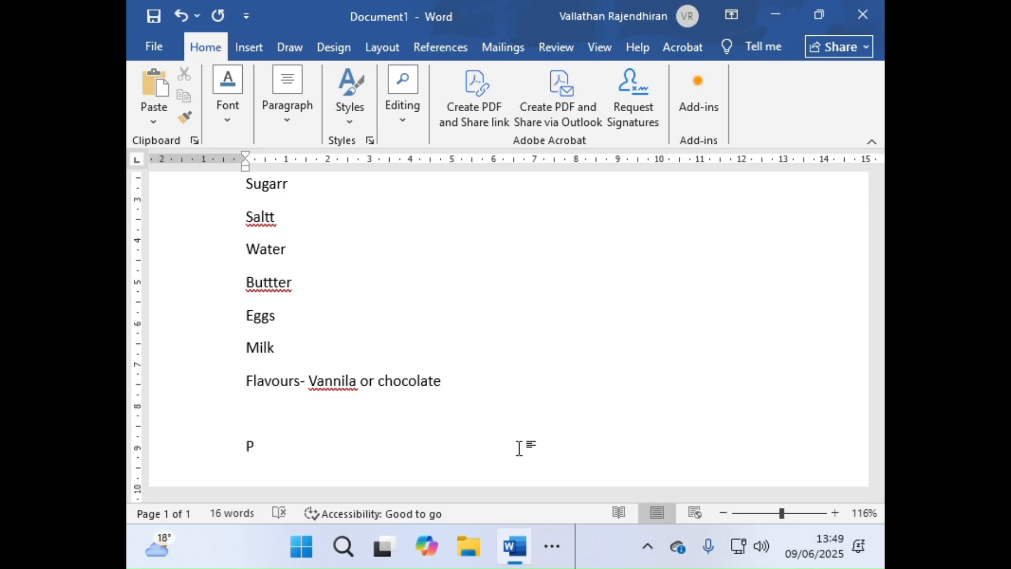
pyautogui.press('BackSpace')
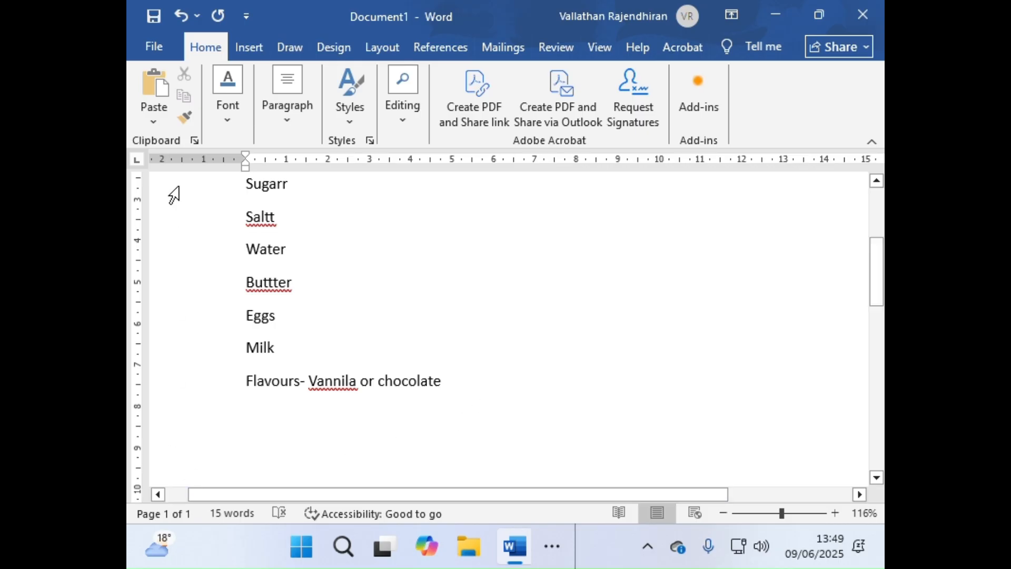
# Search the online pictures for "vannila cake" to insert at the end of the document.
pyautogui.click(245, 48)
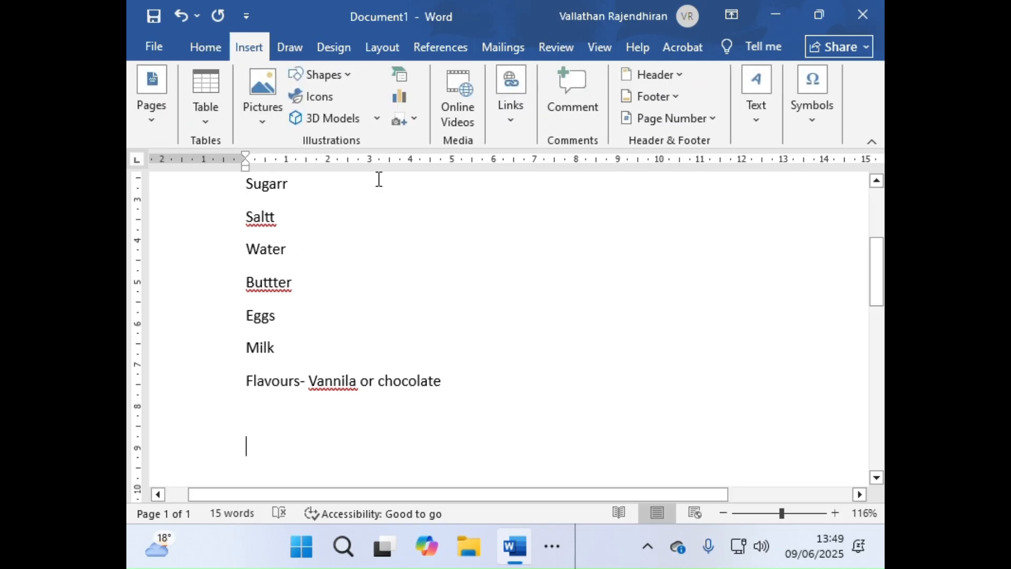
pyautogui.click(270, 122)
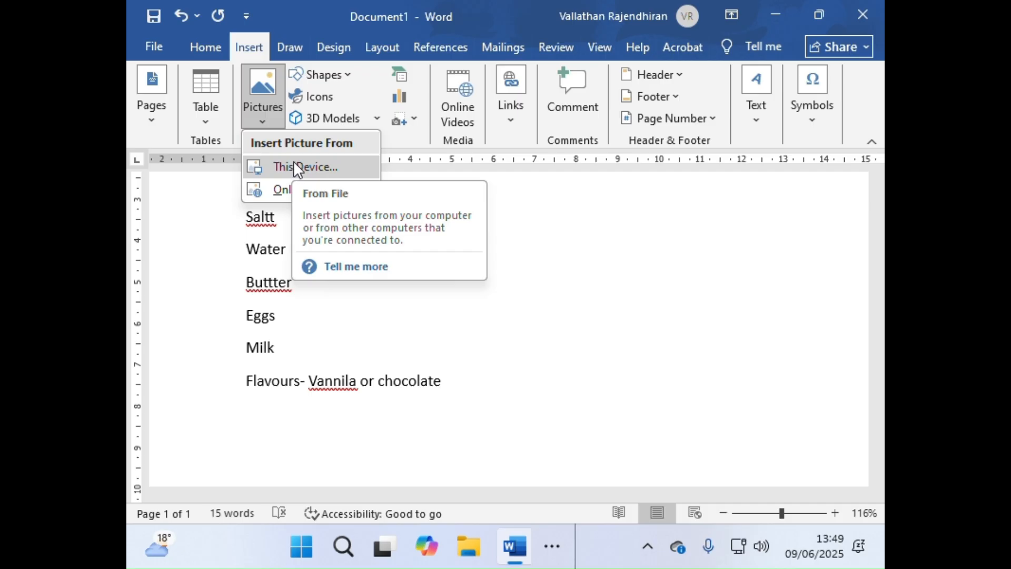
pyautogui.click(279, 192)
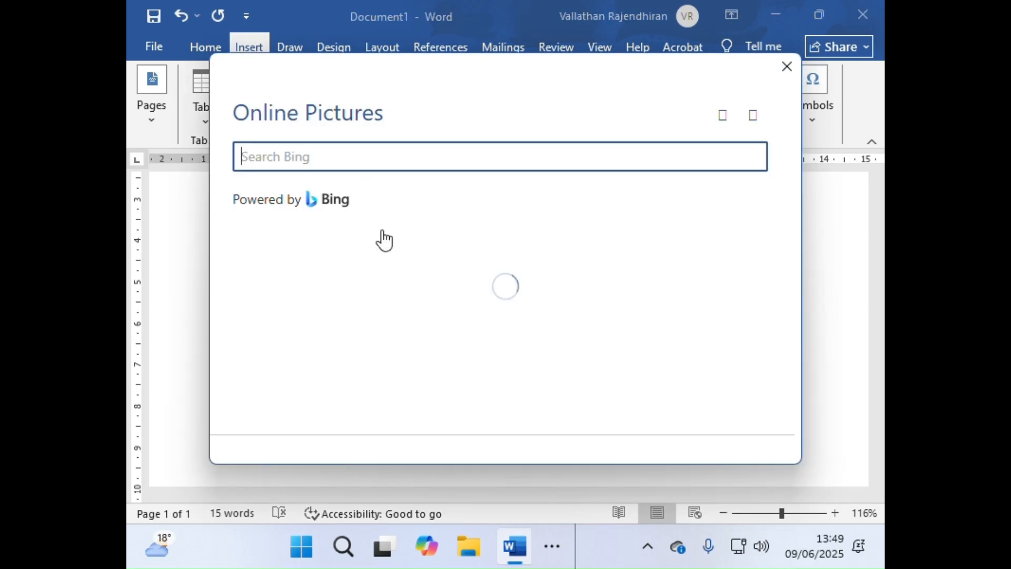
pyautogui.write('vannivca')
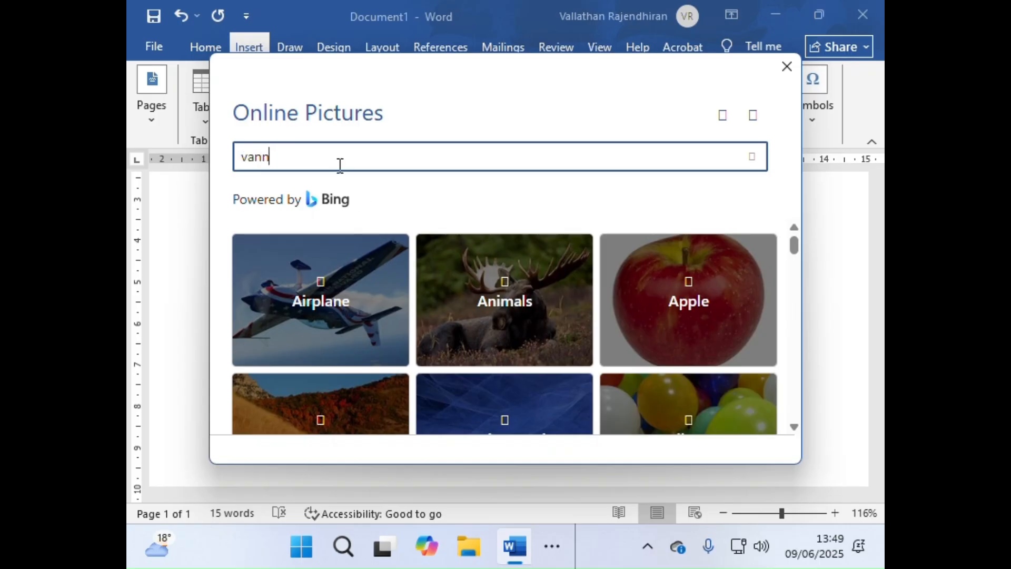
pyautogui.press('BackSpace')
pyautogui.press('BackSpace')
pyautogui.write('aq')
pyautogui.press('BackSpace')
pyautogui.press('BackSpace')
pyautogui.write('cake')
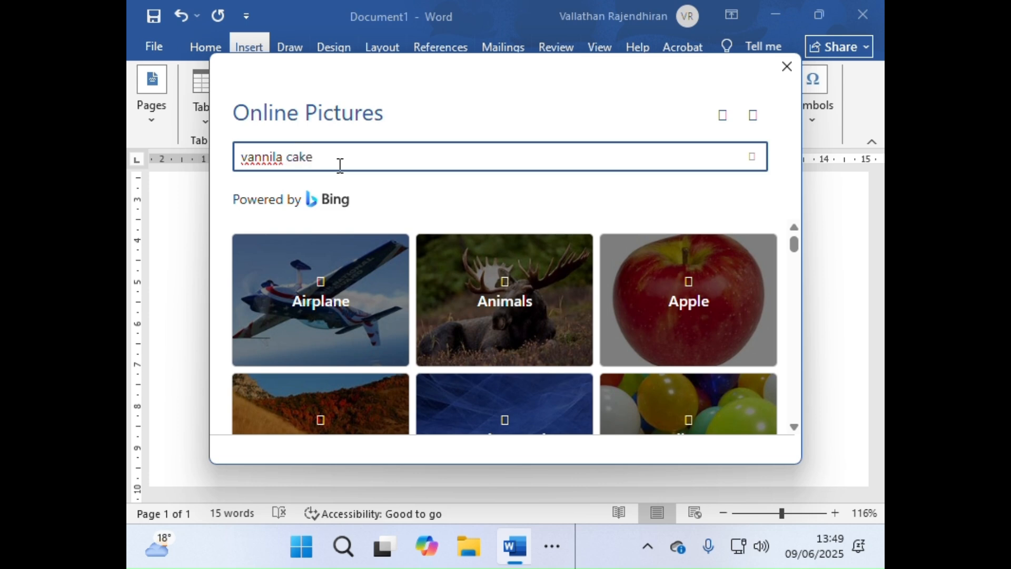
pyautogui.press('Return')
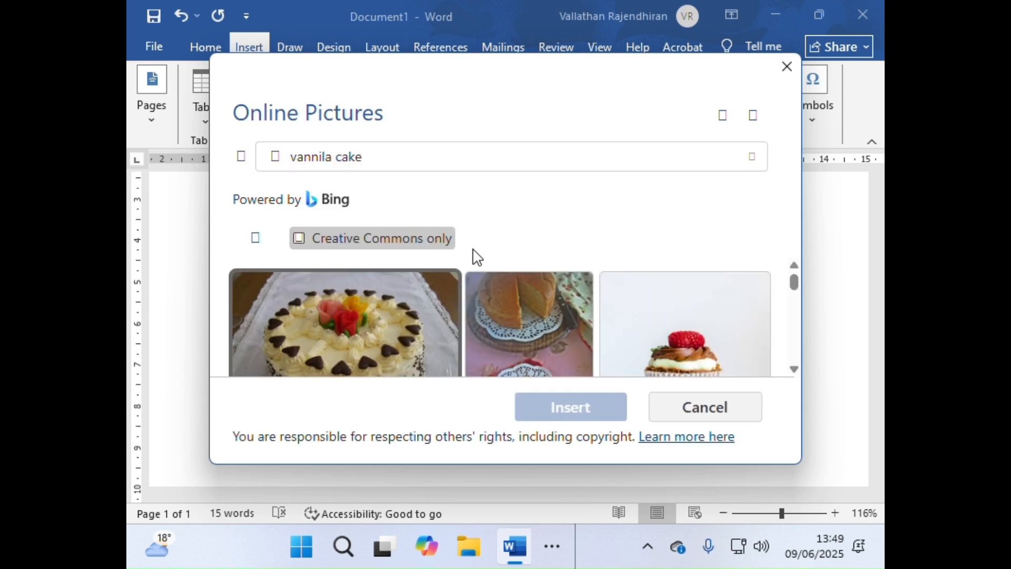
# Insert the vanilla cake picture decorated with chocolate hearts and coloured roses from the online results.
pyautogui.scroll(-10, 517, 316)
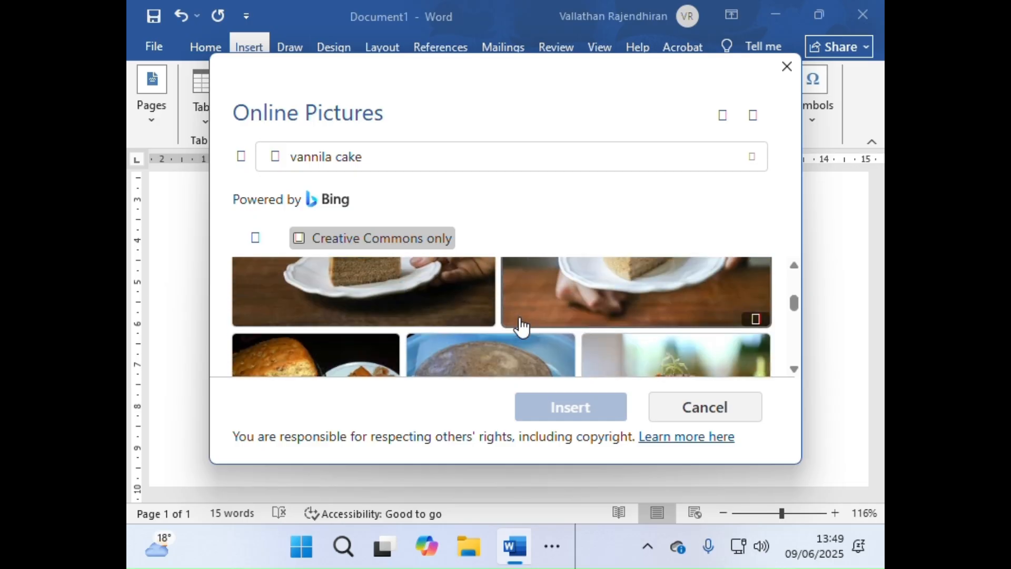
pyautogui.scroll(5, 523, 331)
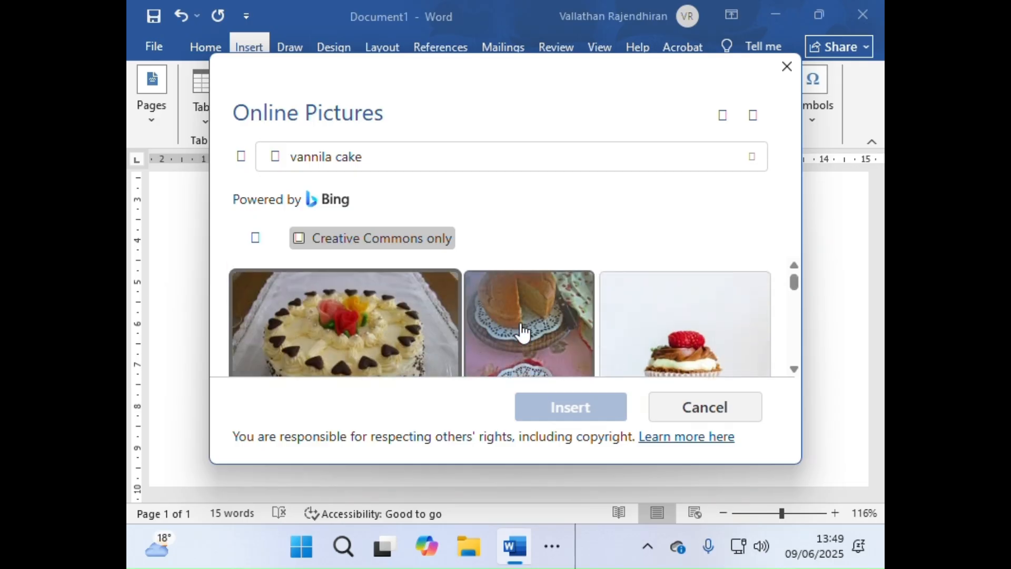
pyautogui.click(305, 320)
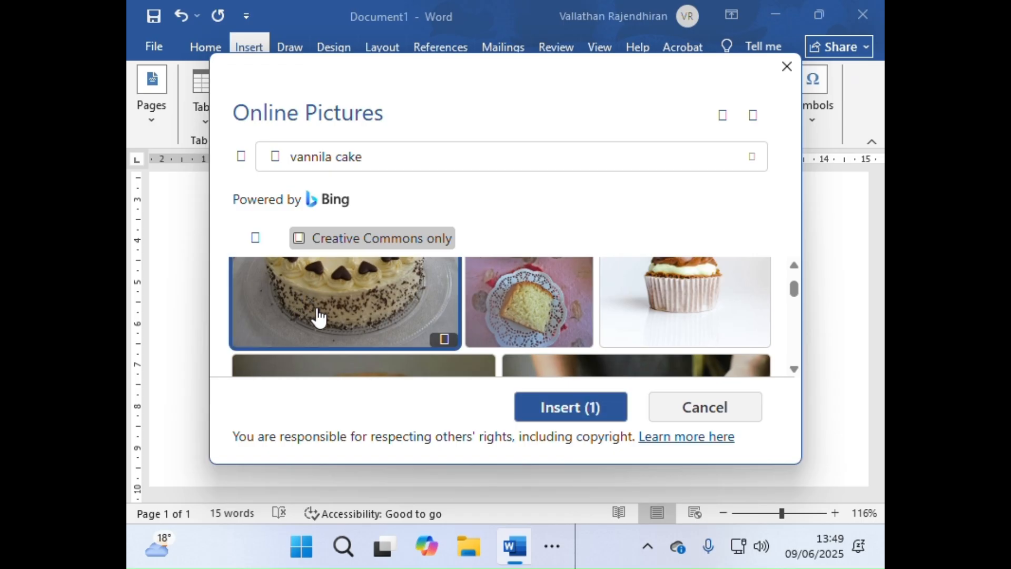
pyautogui.click(551, 410)
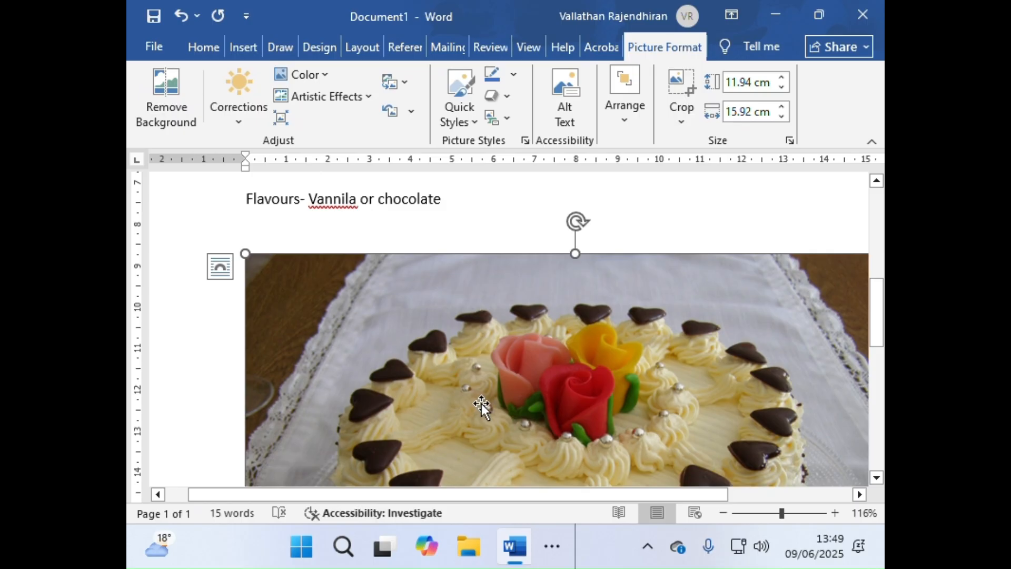
# Shrink the vanilla cake picture proportionally to about 5.69 cm high by 7.58 cm wide and deselect it.
pyautogui.scroll(-3, 500, 382)
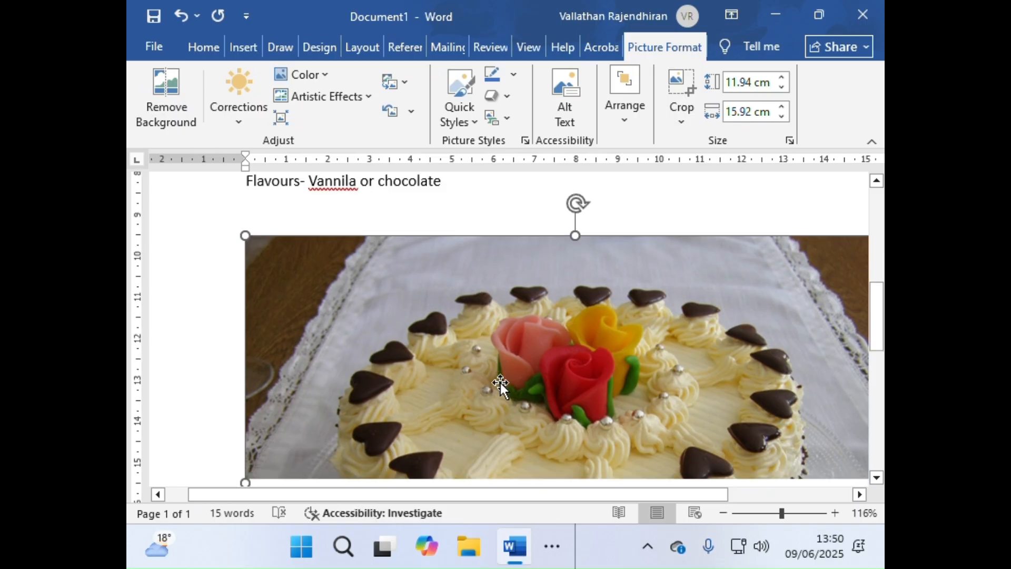
pyautogui.keyDown('ctrl'); pyautogui.scroll(-5, 501, 382); pyautogui.keyUp('ctrl')
pyautogui.scroll(4, 502, 381)
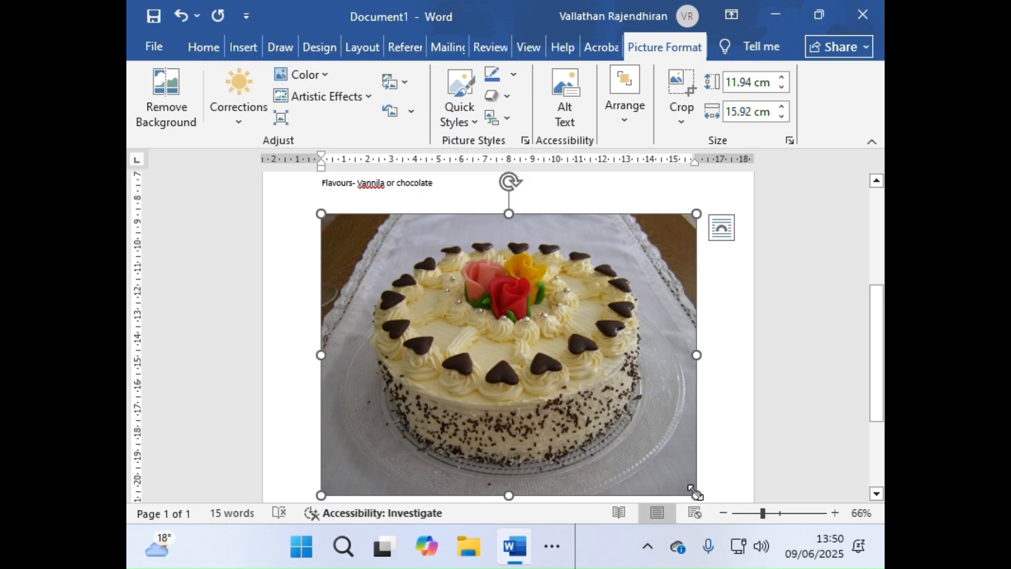
pyautogui.moveTo(696, 493); pyautogui.dragTo(501, 316)
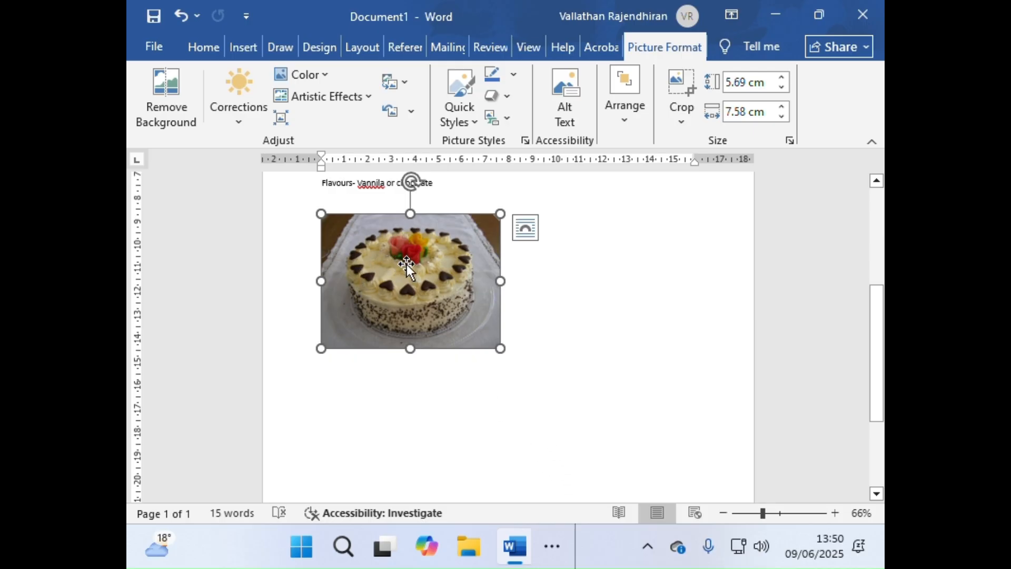
pyautogui.click(562, 340)
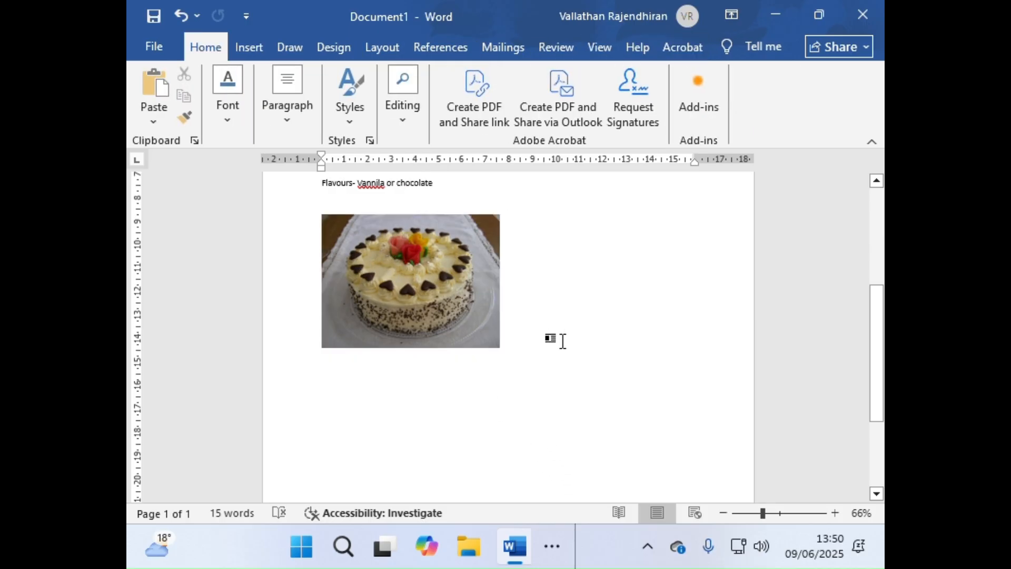
pyautogui.scroll(5, 563, 341)
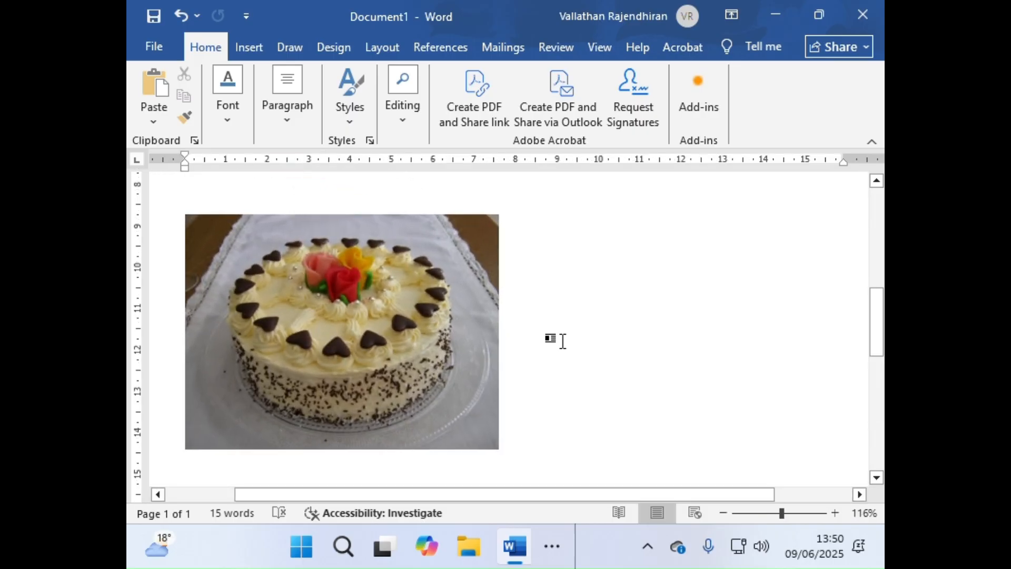
# Start a new line below the vanilla cake picture and search the online pictures for "chocolate cake".
pyautogui.press('Return')
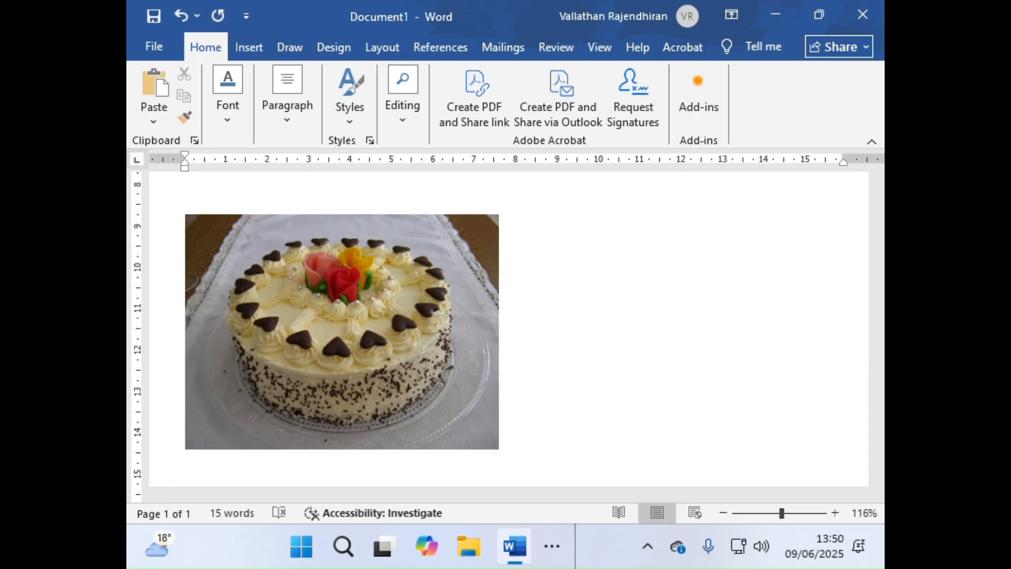
pyautogui.click(236, 43)
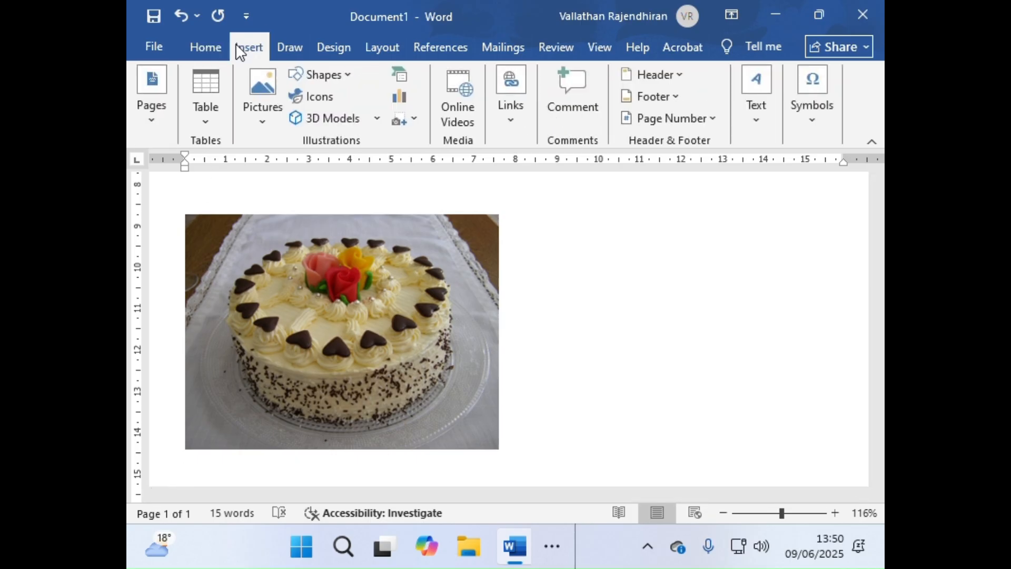
pyautogui.click(256, 123)
pyautogui.click(271, 190)
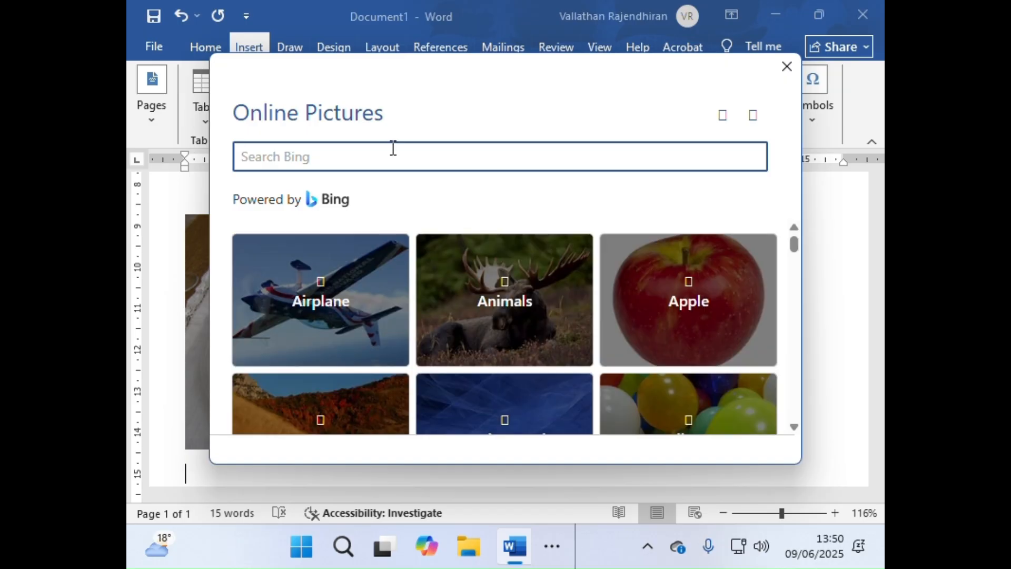
pyautogui.write('chocolate cake')
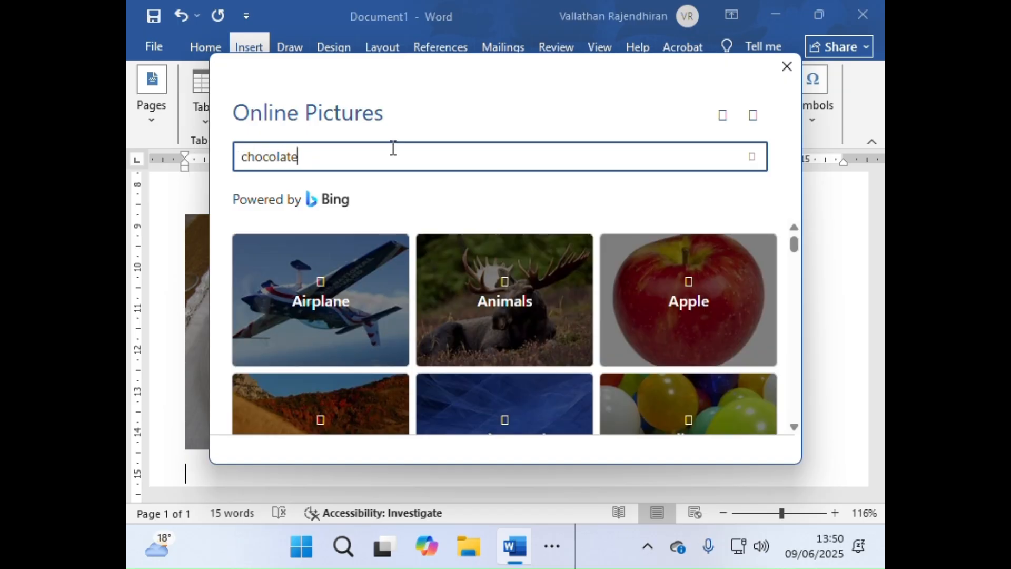
pyautogui.press('Return')
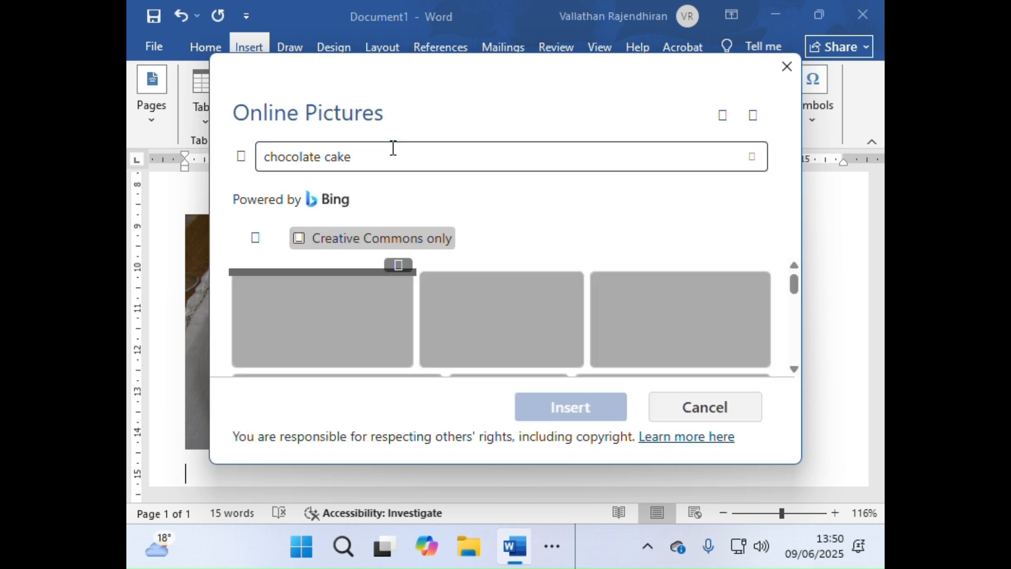
# Insert the glazed chocolate cake picture with the orange swirl and round biscuits on top.
pyautogui.scroll(-3, 567, 316)
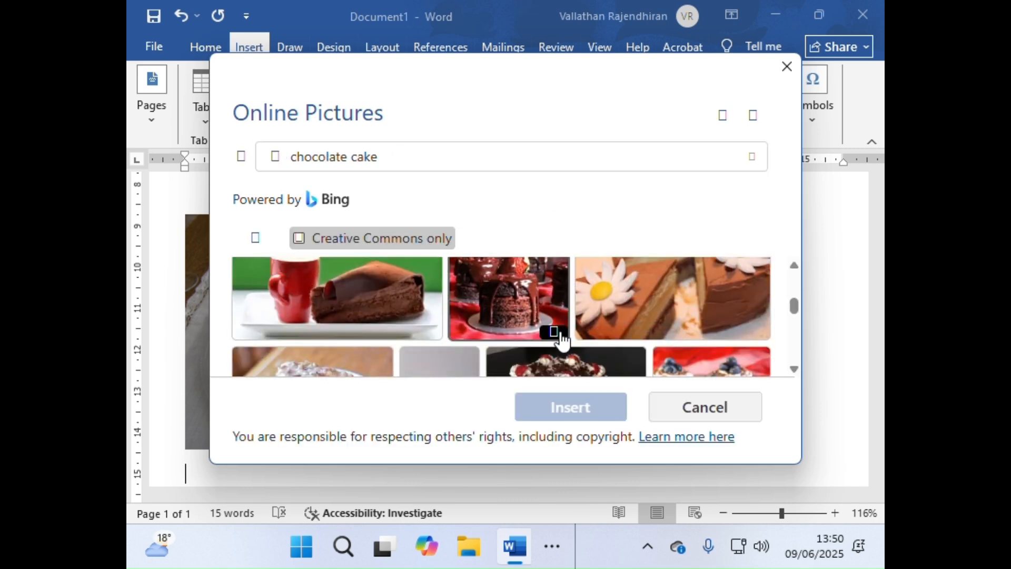
pyautogui.scroll(4, 556, 337)
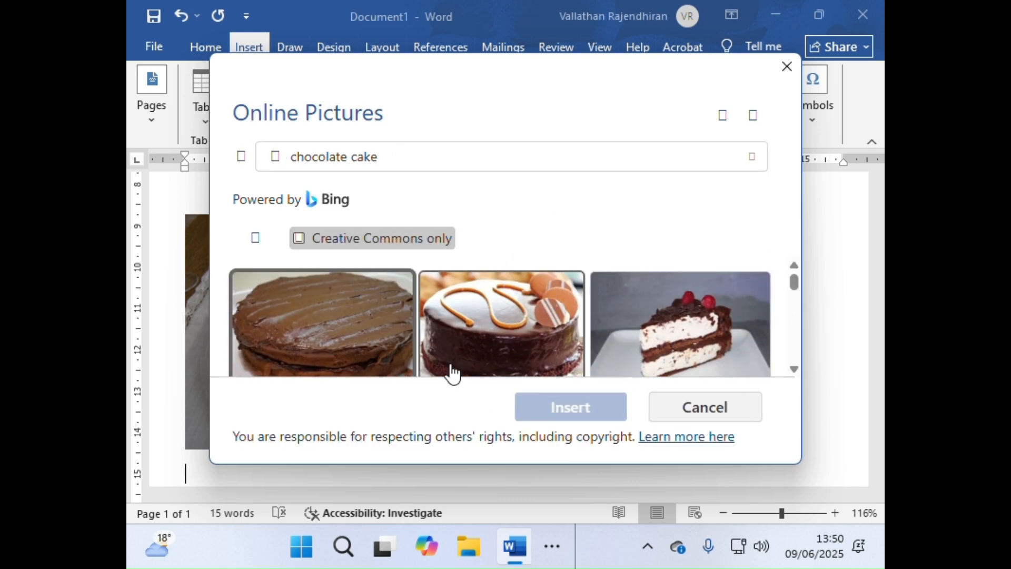
pyautogui.click(491, 316)
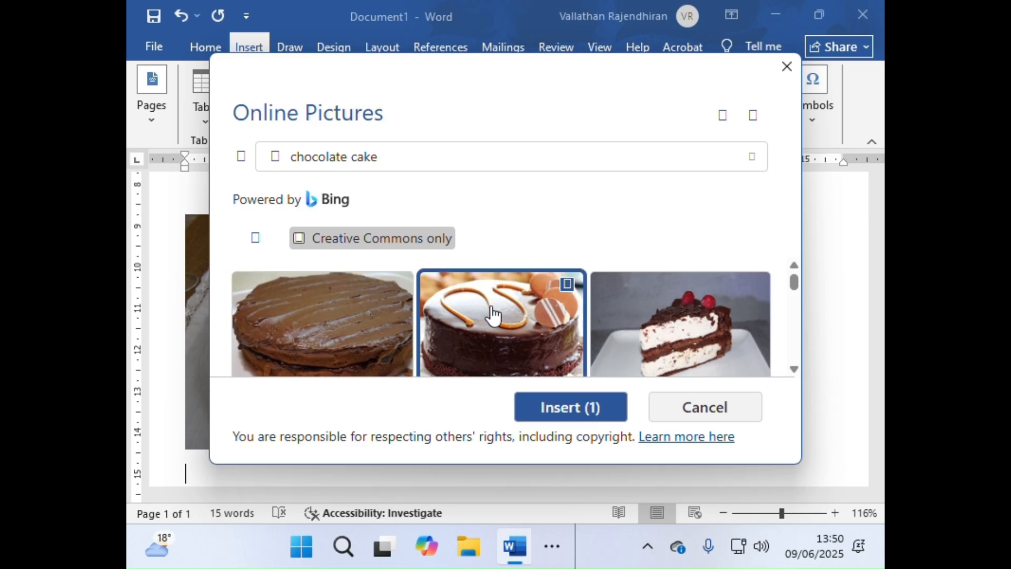
pyautogui.click(588, 408)
pyautogui.moveTo(515, 550)
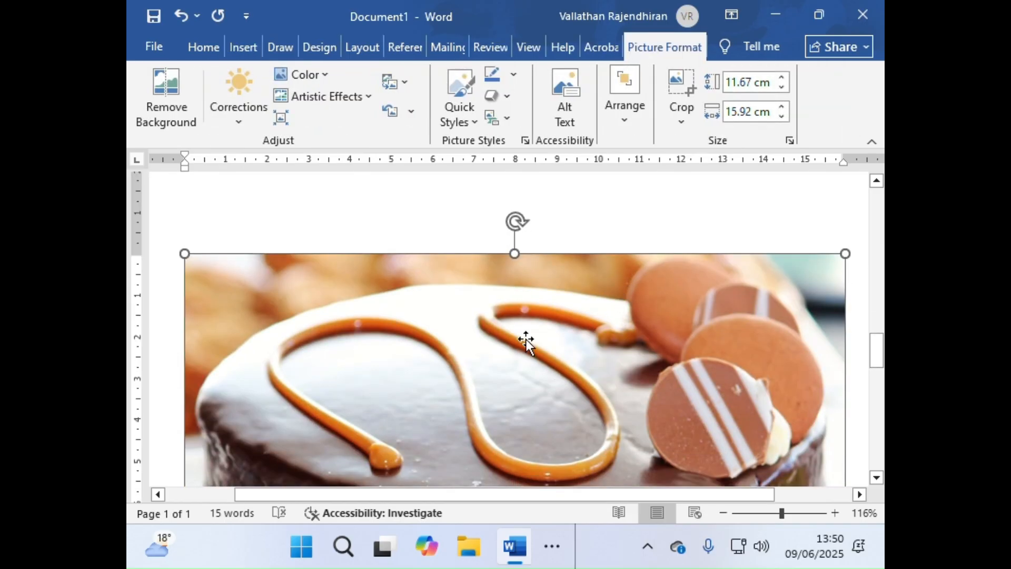
# Shrink the chocolate cake picture proportionally to about 5.55 cm high by 7.58 cm wide, matching the vanilla cake picture's width.
pyautogui.scroll(10, 526, 330)
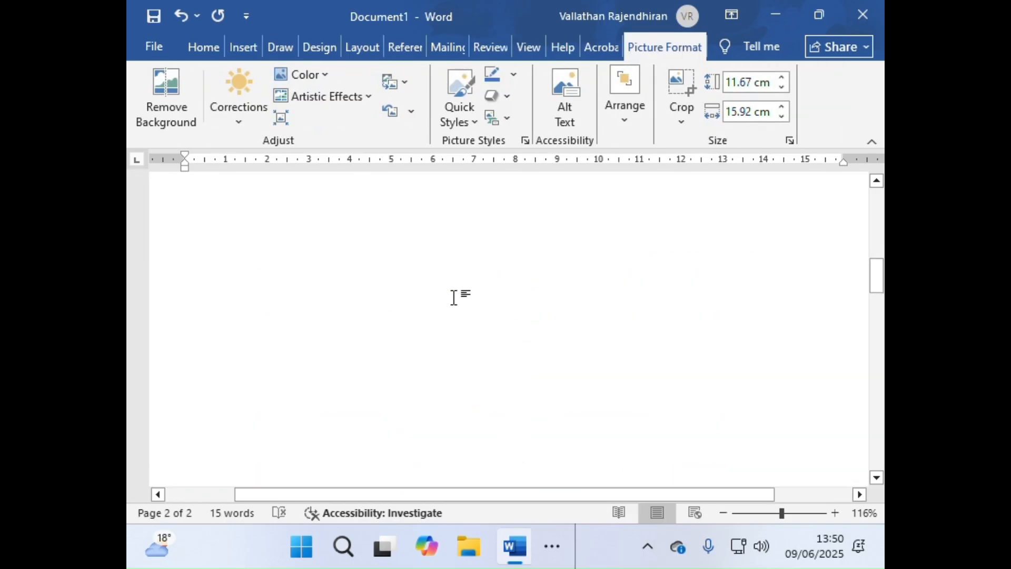
pyautogui.scroll(1, 390, 439)
pyautogui.scroll(-10, 542, 316)
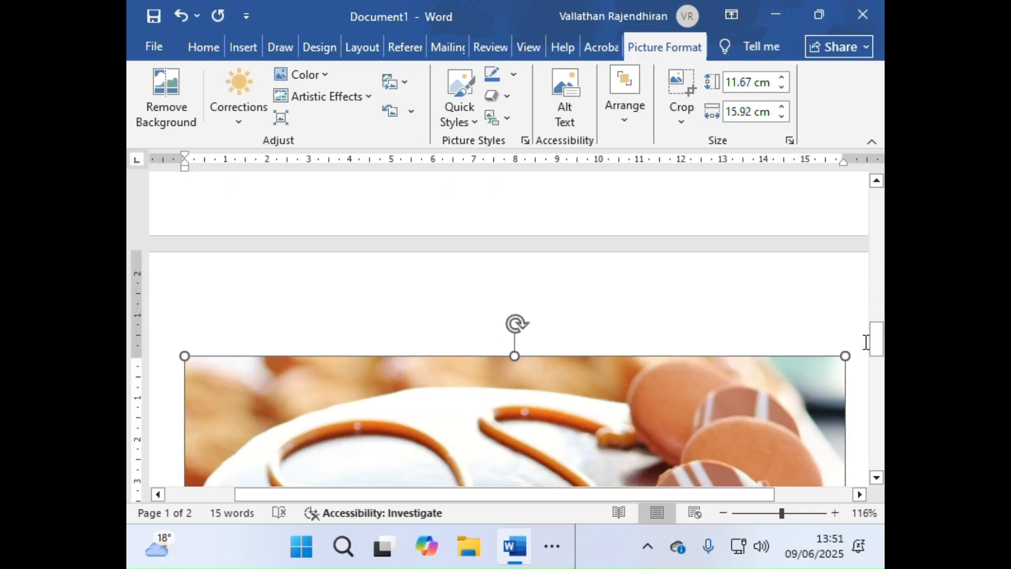
pyautogui.moveTo(843, 356); pyautogui.dragTo(536, 452)
pyautogui.scroll(8, 716, 343)
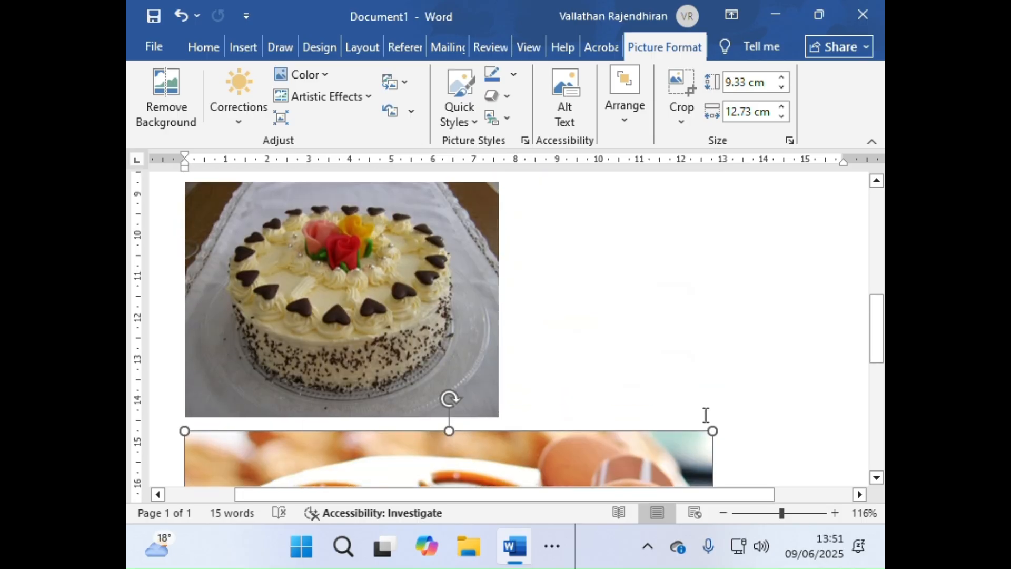
pyautogui.moveTo(713, 431); pyautogui.dragTo(334, 499)
pyautogui.scroll(-6, 551, 343)
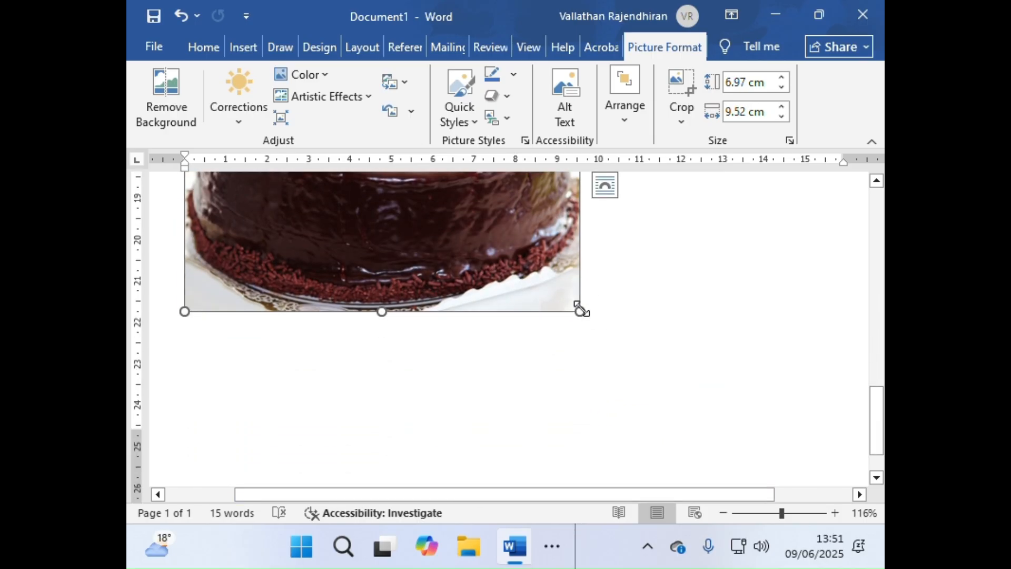
pyautogui.moveTo(581, 309); pyautogui.dragTo(442, 227)
pyautogui.scroll(7, 536, 343)
pyautogui.scroll(-2, 537, 343)
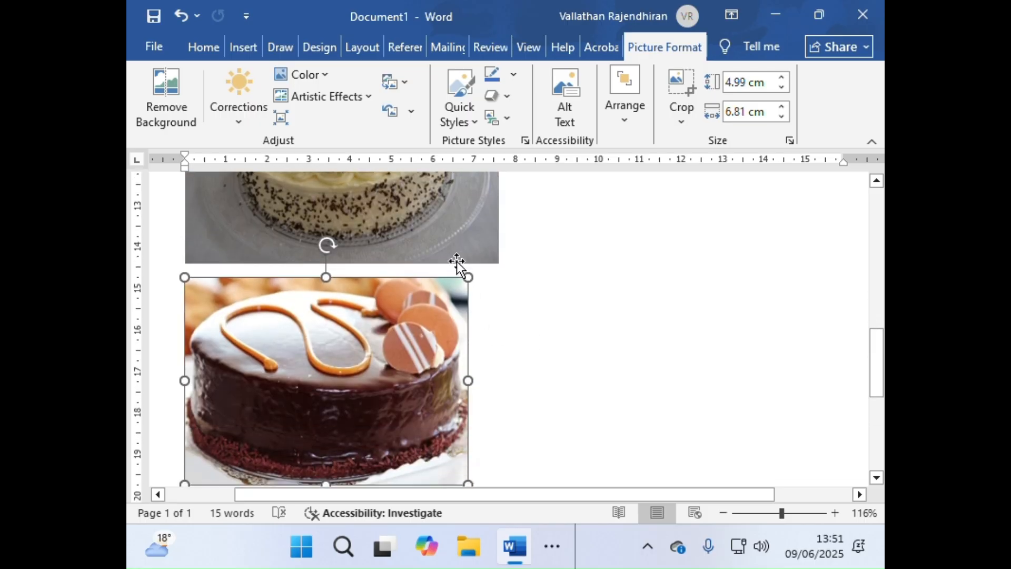
pyautogui.moveTo(468, 277); pyautogui.dragTo(499, 277)
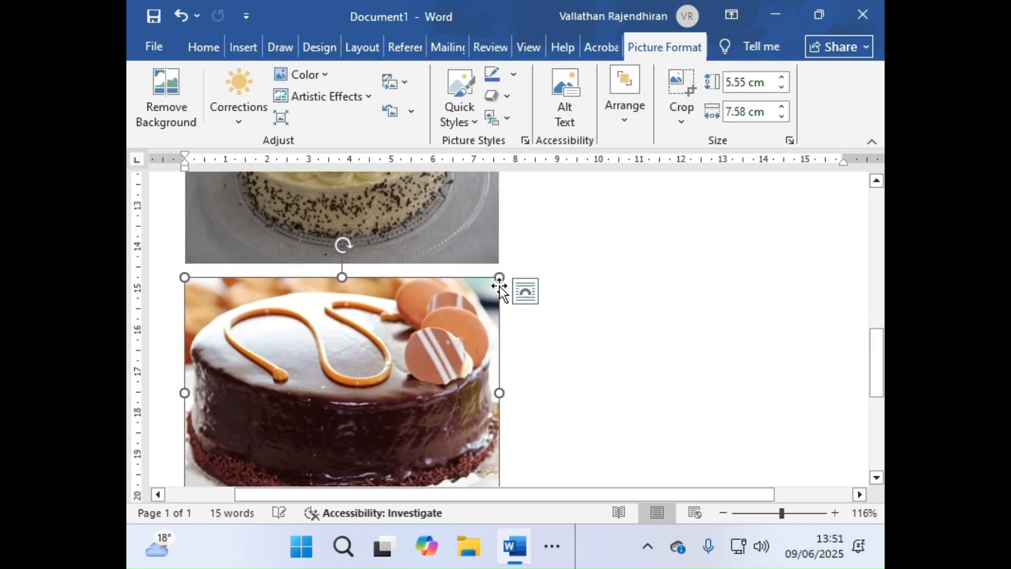
# Set the chocolate cake picture's text wrapping to Tight.
pyautogui.scroll(6, 576, 318)
pyautogui.scroll(-5, 578, 319)
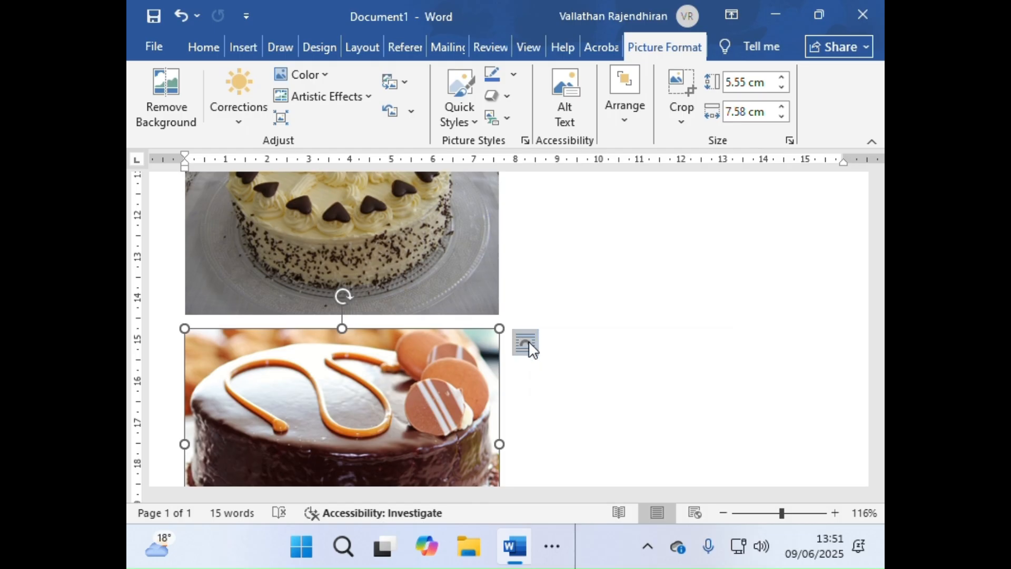
pyautogui.click(625, 119)
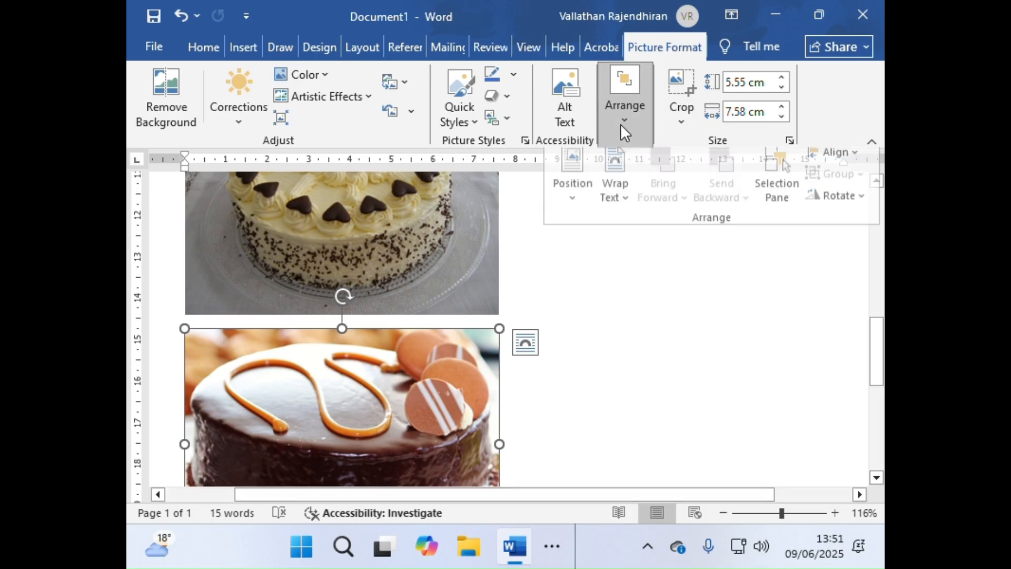
pyautogui.click(628, 207)
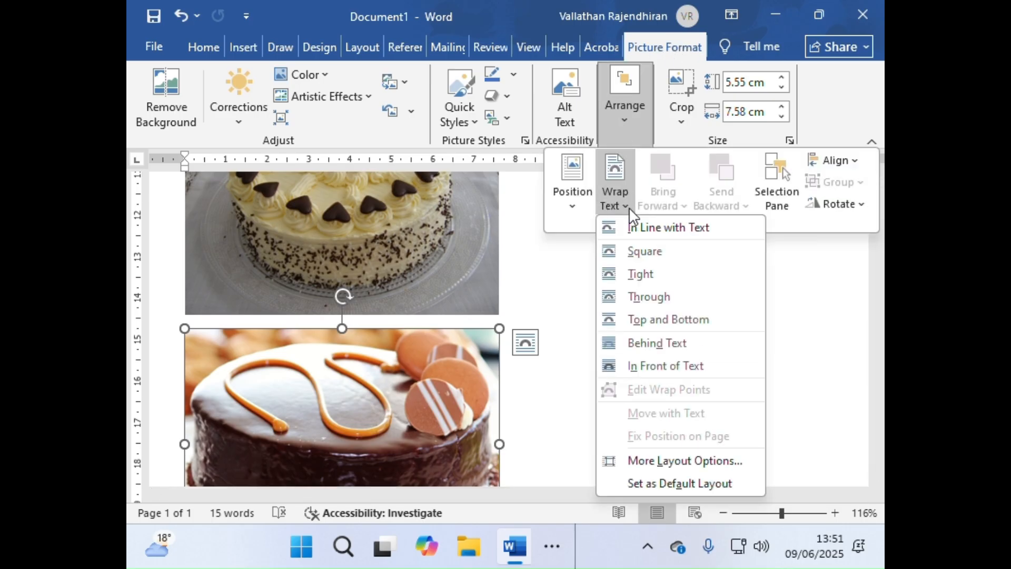
pyautogui.click(646, 270)
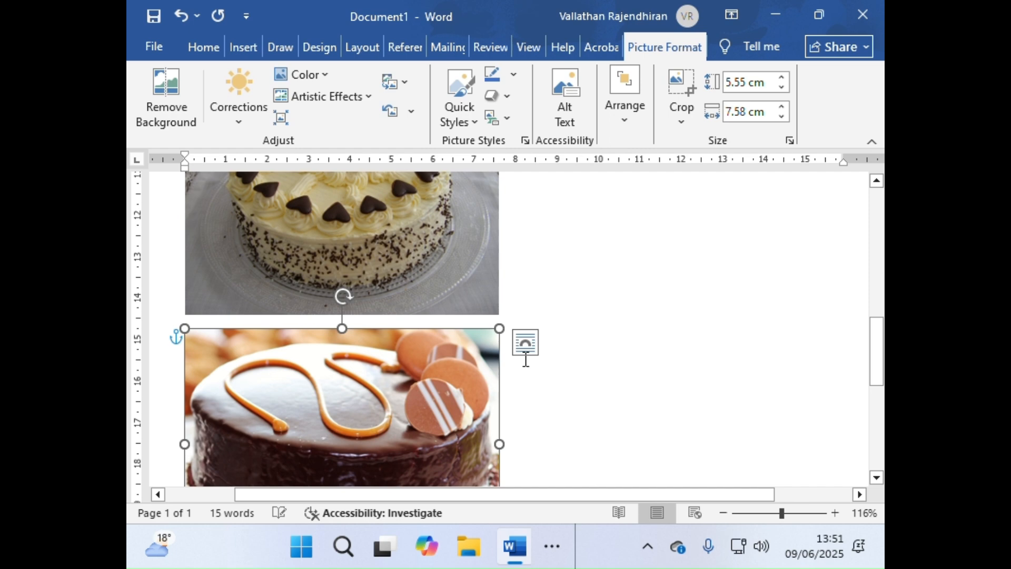
# Move the chocolate cake picture beside the vanilla cake with their upper edges aligned, and shrink it to about 5.16 by 7.05 cm.
pyautogui.moveTo(429, 356); pyautogui.dragTo(716, 337)
pyautogui.moveTo(698, 393)
pyautogui.mouseDown()
pyautogui.moveTo(691, 343)
pyautogui.moveTo(692, 384)
pyautogui.mouseUp()
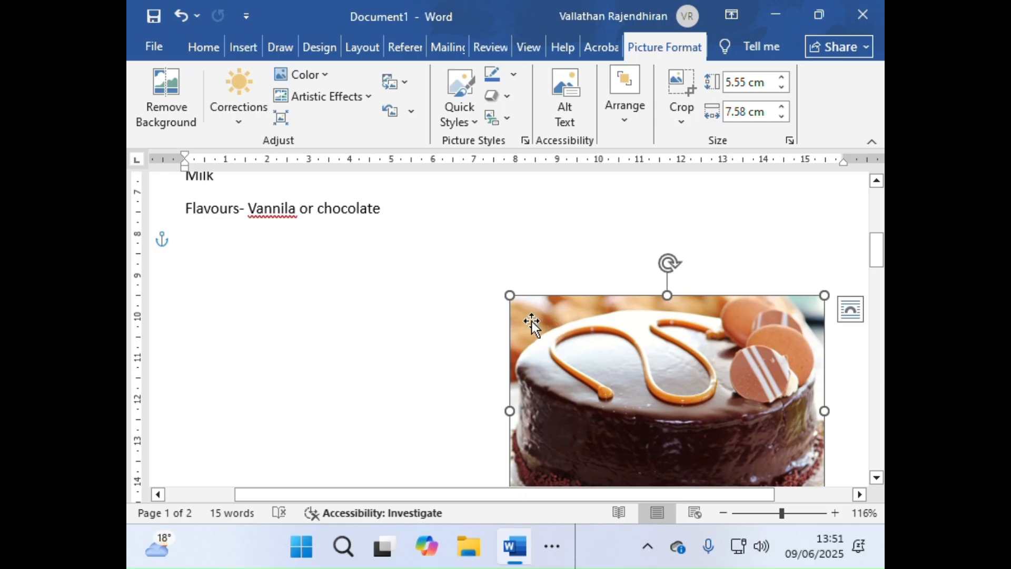
pyautogui.moveTo(509, 295); pyautogui.dragTo(553, 316)
pyautogui.moveTo(580, 388); pyautogui.dragTo(602, 370)
pyautogui.scroll(-1, 602, 368)
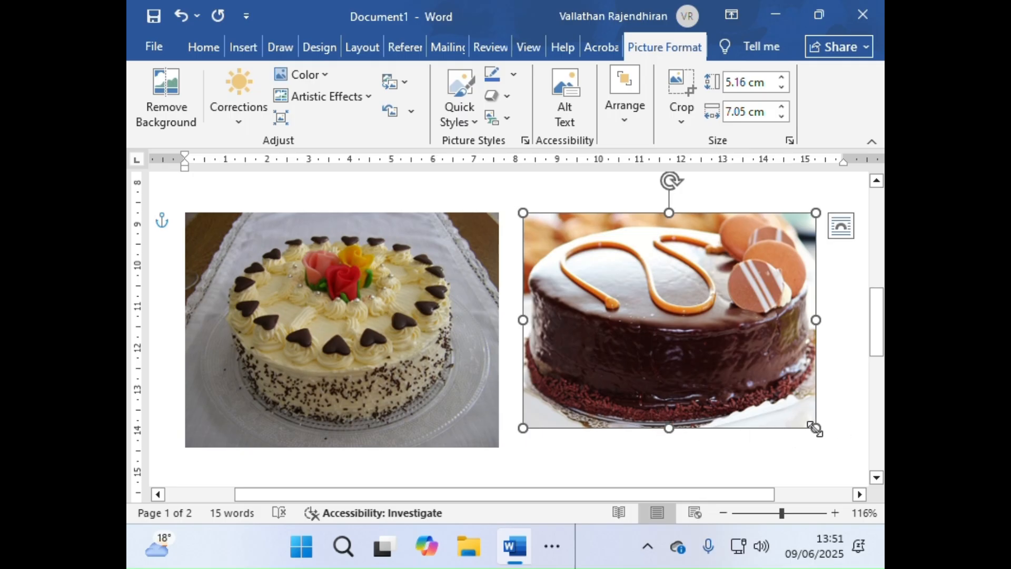
# Resize the chocolate cake picture to about 5.66 cm high by 7.02 cm wide to match its neighbour's height, and deselect it.
pyautogui.moveTo(815, 429); pyautogui.dragTo(810, 446)
pyautogui.scroll(5, 856, 347)
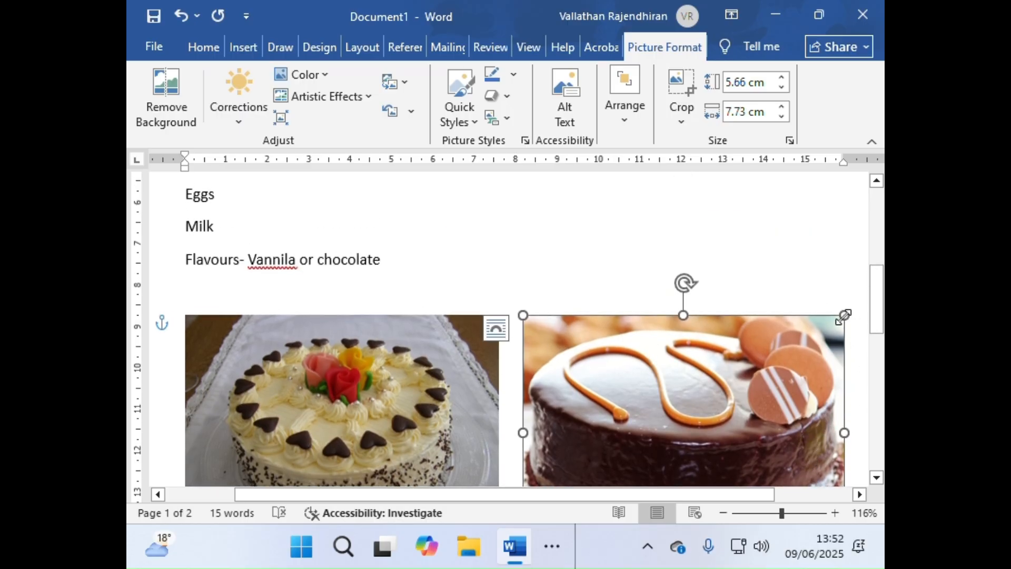
pyautogui.moveTo(844, 433); pyautogui.dragTo(815, 431)
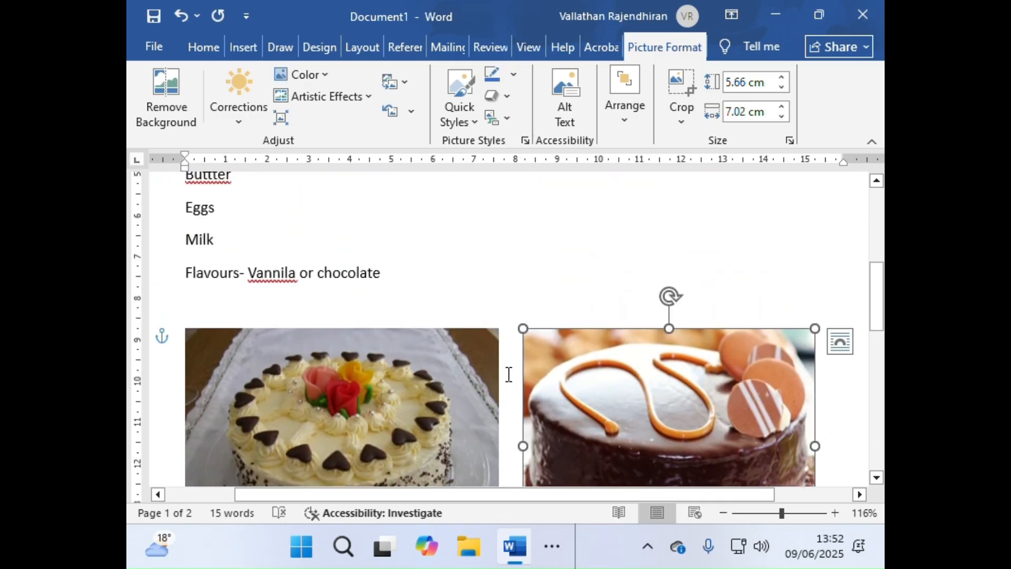
pyautogui.scroll(-5, 509, 374)
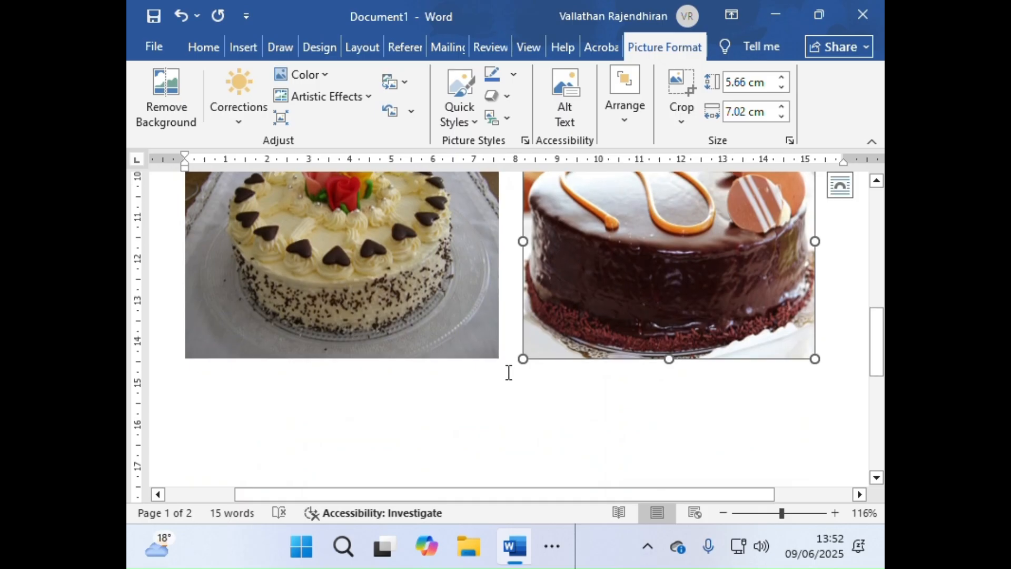
pyautogui.scroll(-3, 509, 373)
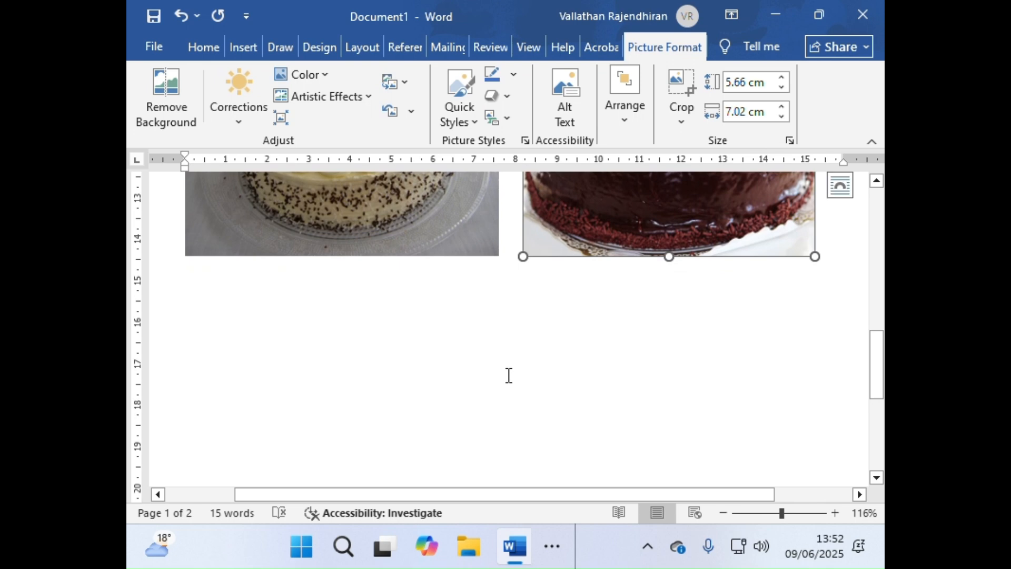
pyautogui.click(844, 252)
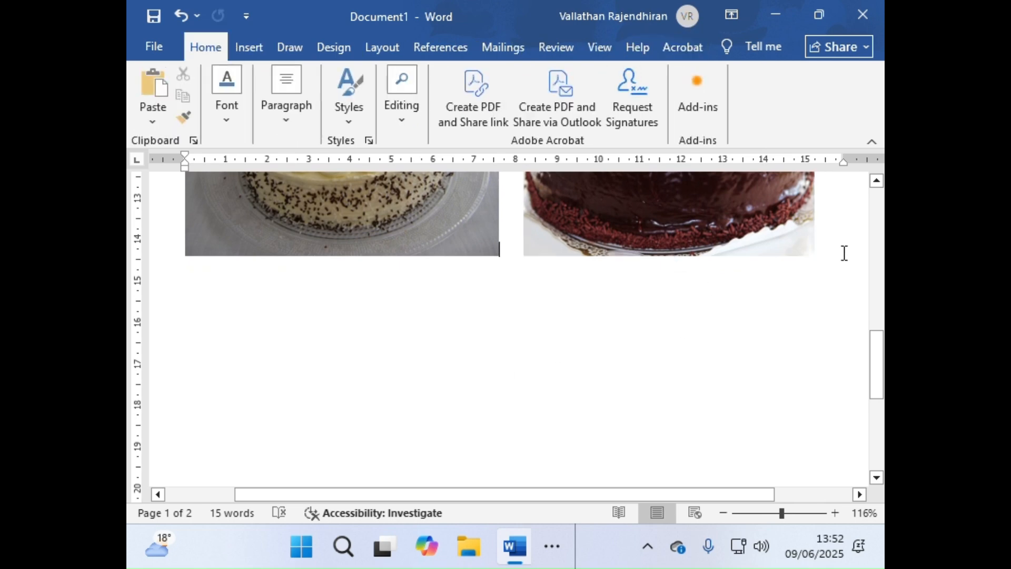
# Deselect the chocolate cake picture and add a new empty paragraph below the two cake pictures.
pyautogui.click(810, 249)
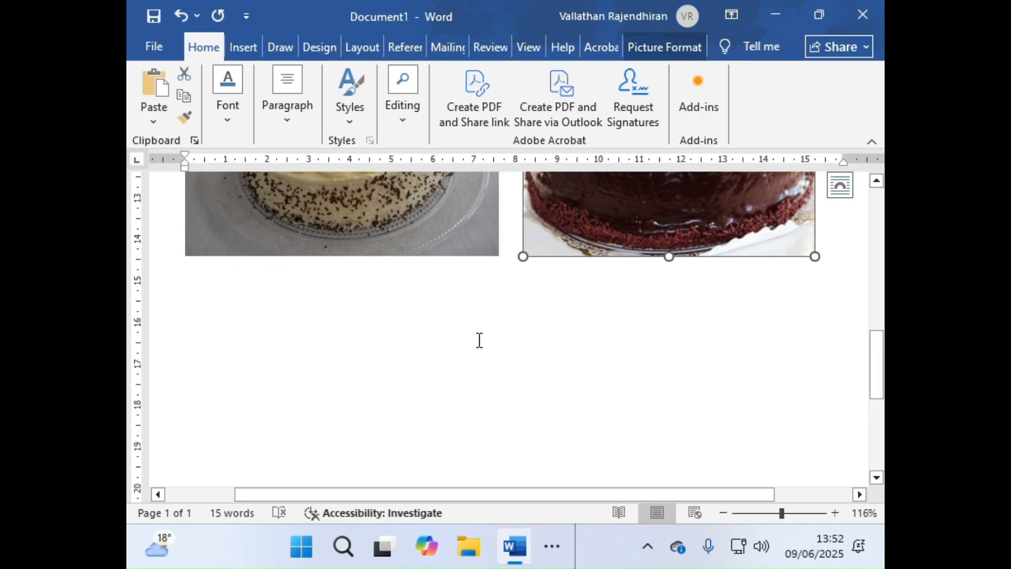
pyautogui.click(510, 258)
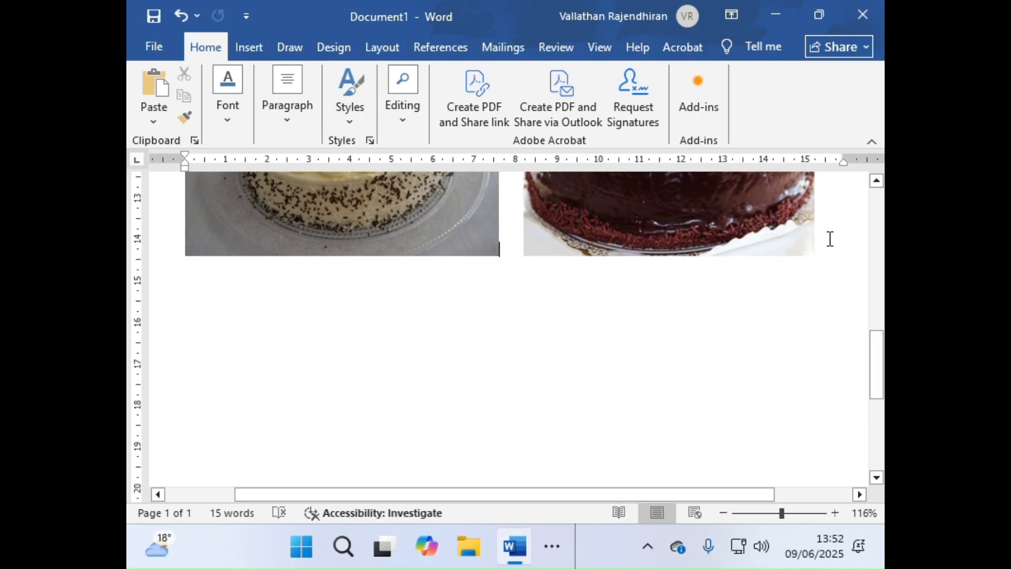
pyautogui.scroll(3, 765, 232)
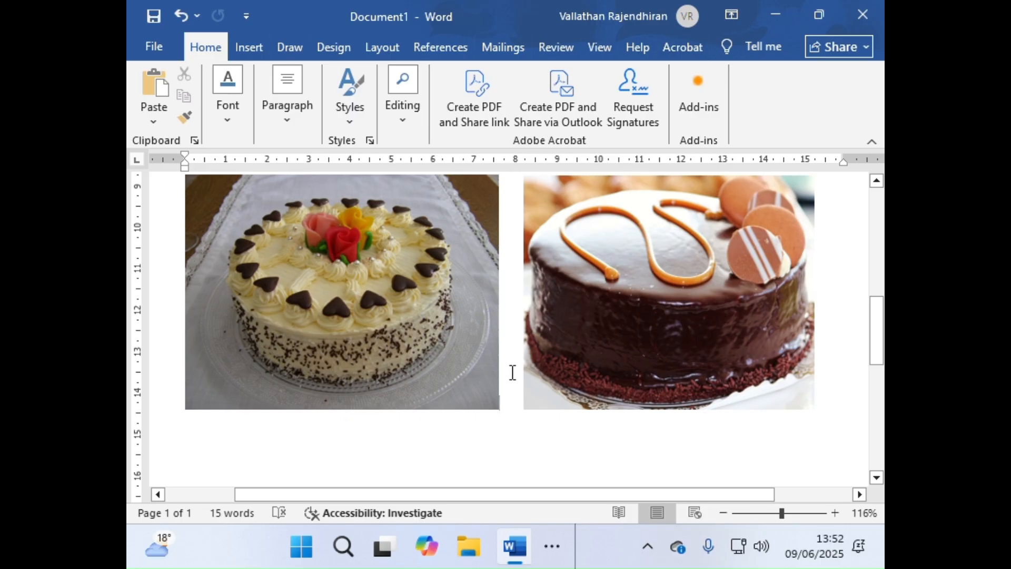
pyautogui.press('Return')
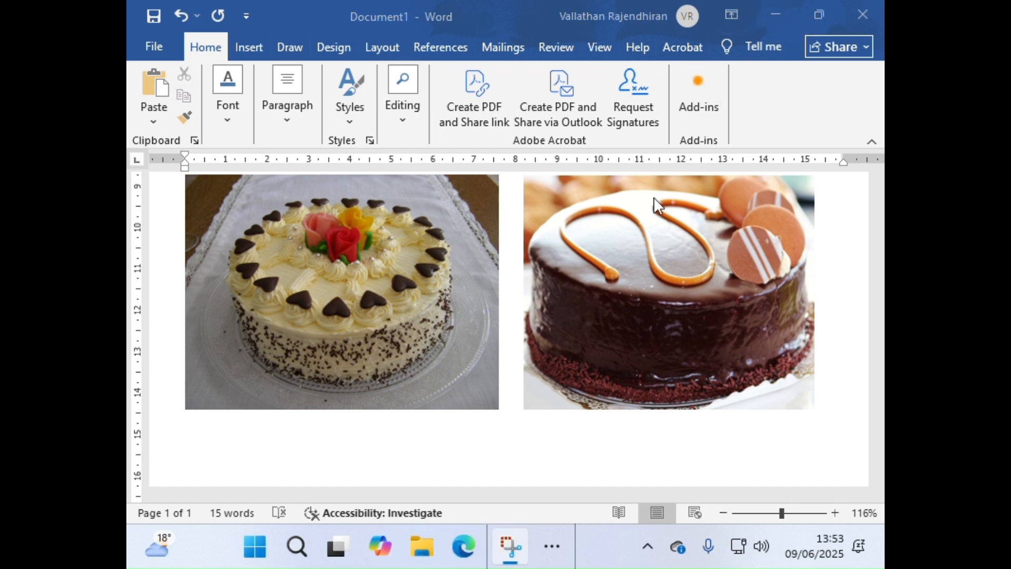
pyautogui.click(776, 15)
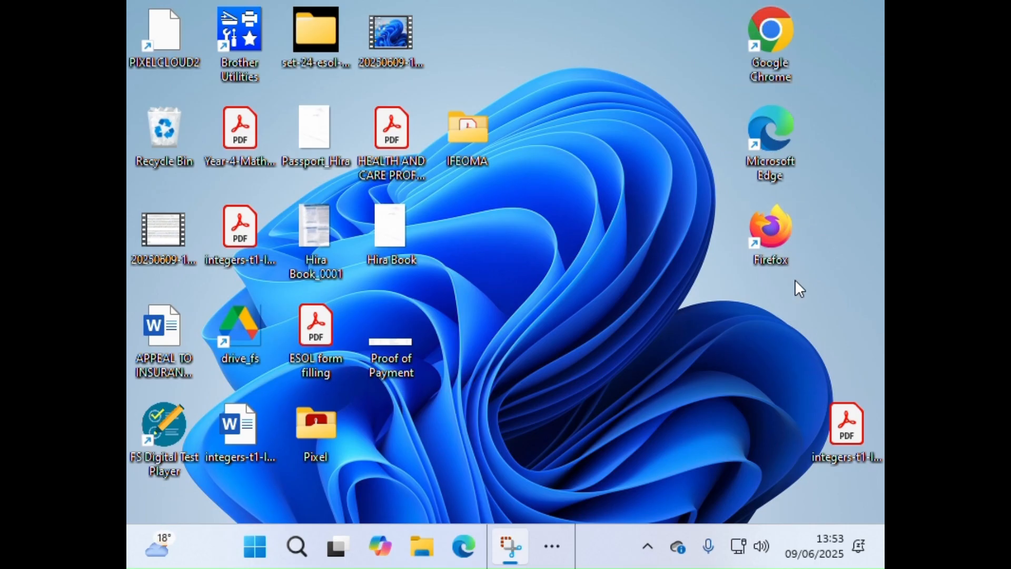
pyautogui.doubleClick(772, 39)
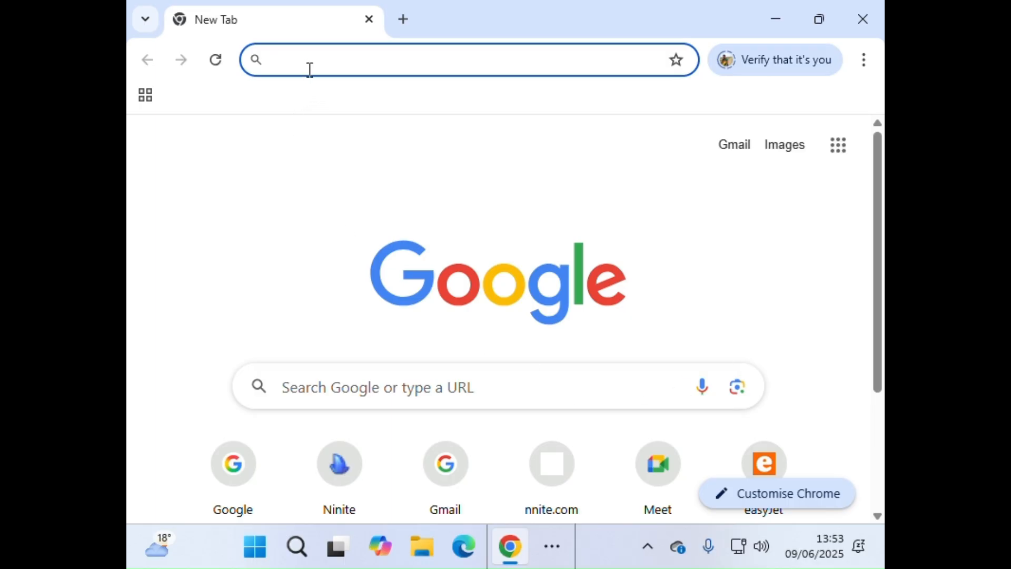
pyautogui.write('www')
pyautogui.press('Right')
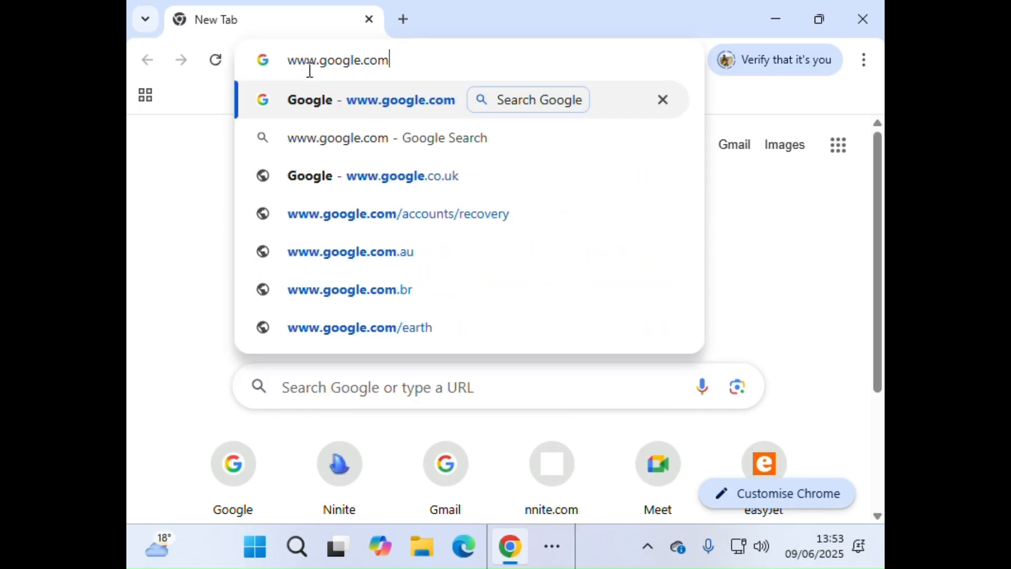
pyautogui.press('Return')
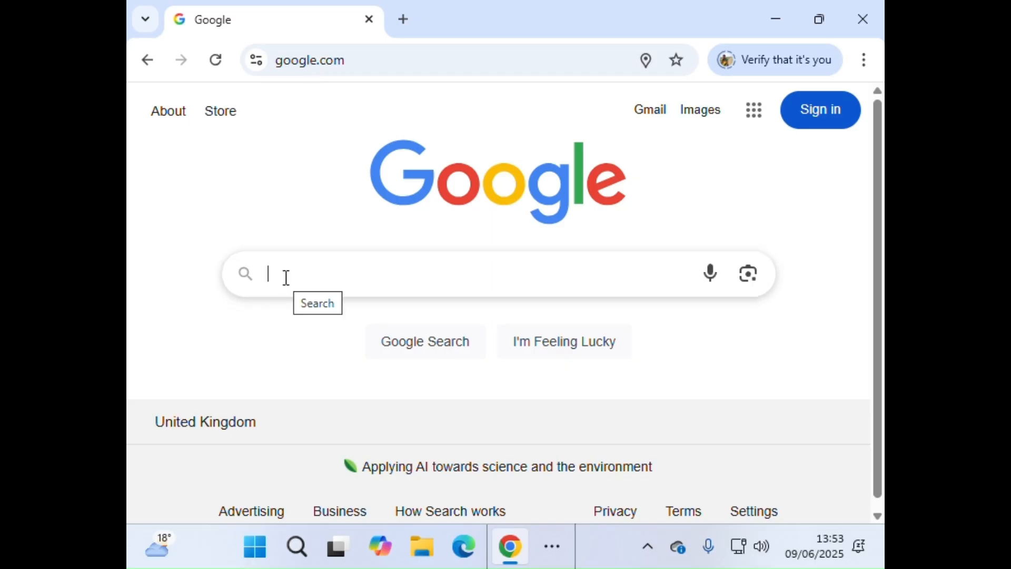
# Search Google for "vannila cake", accept the corrected spelling "vanilla cake" and show the image results.
pyautogui.write('vannila ')
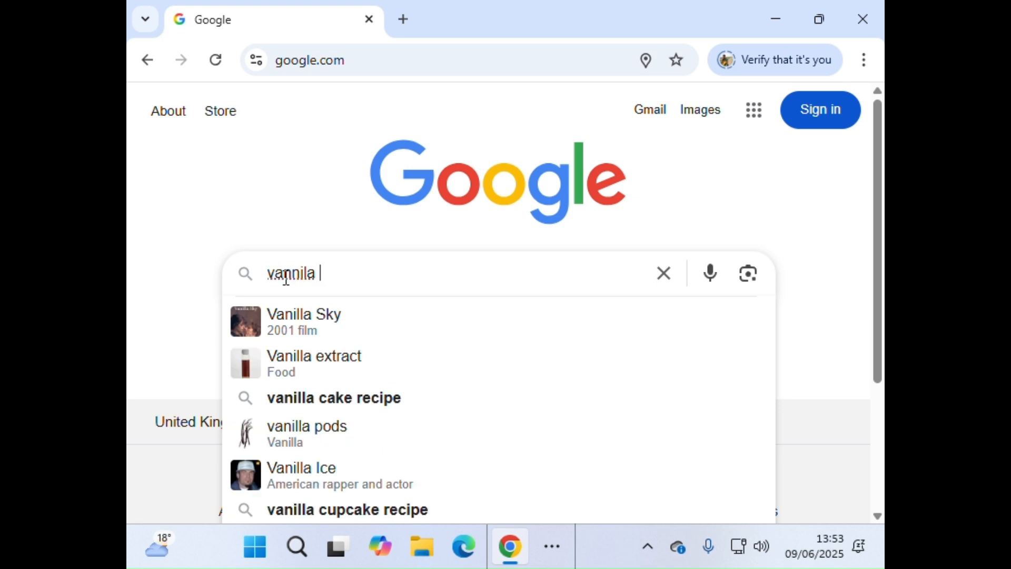
pyautogui.write('cake')
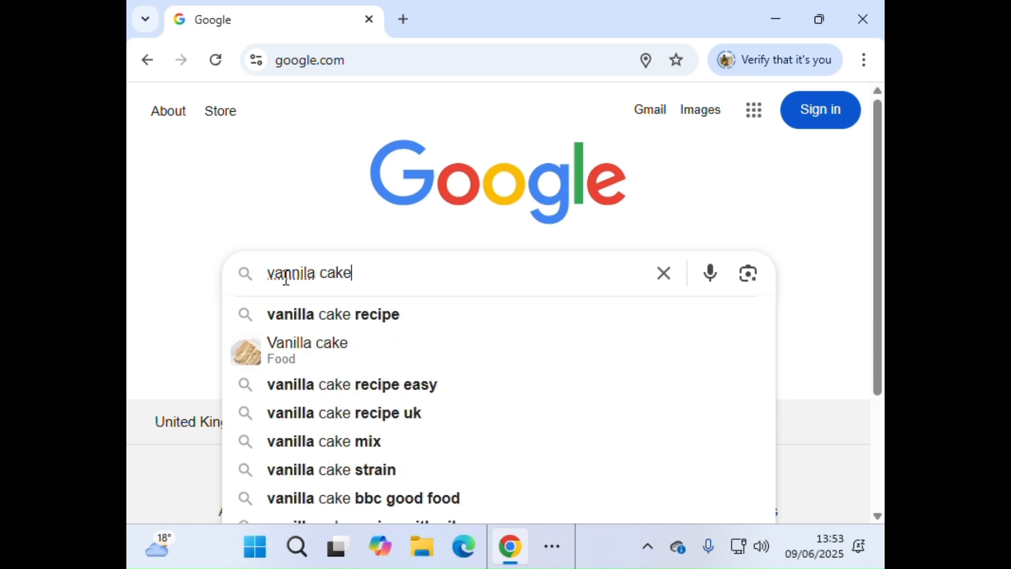
pyautogui.press('Return')
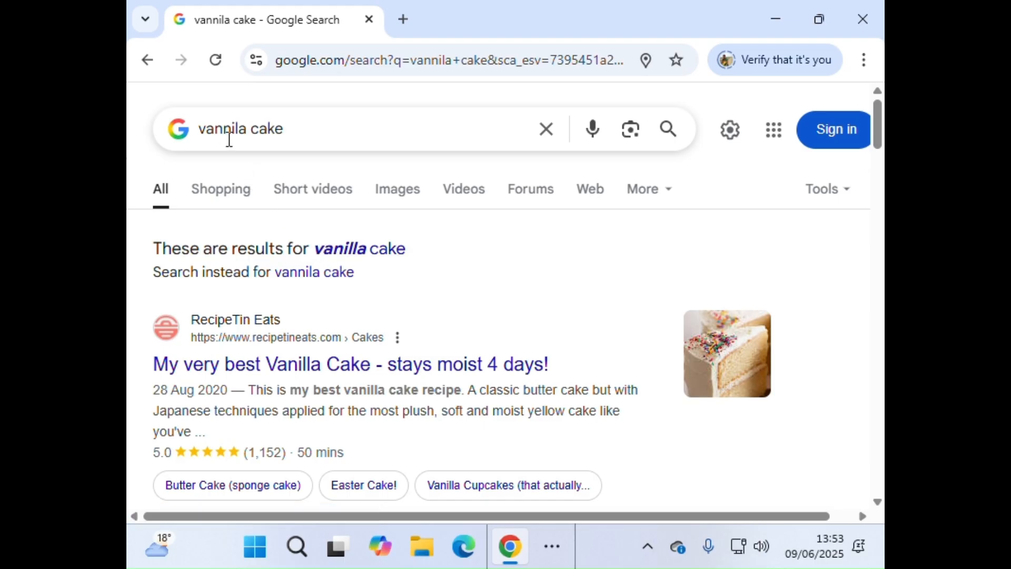
pyautogui.click(327, 254)
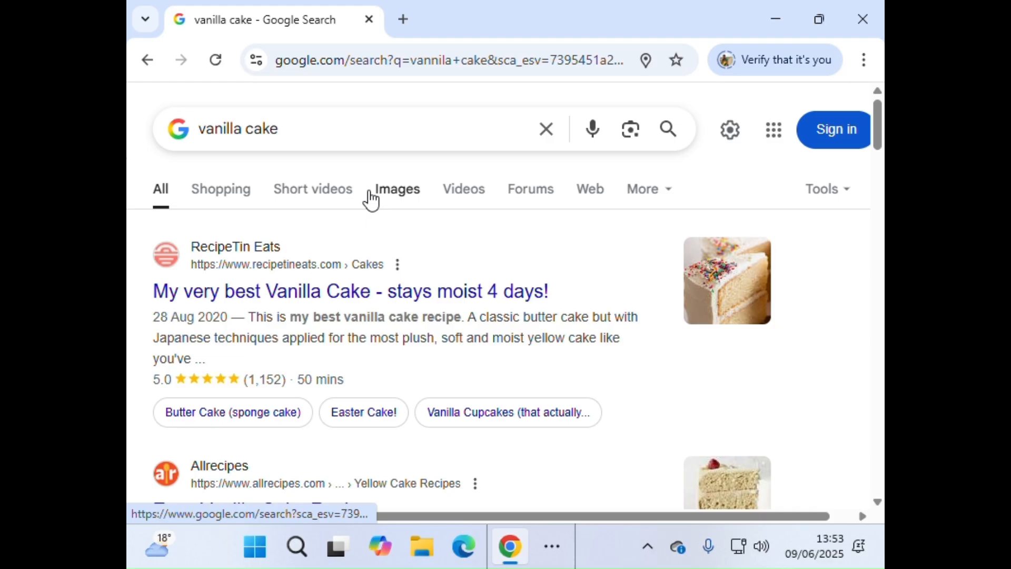
pyautogui.click(388, 197)
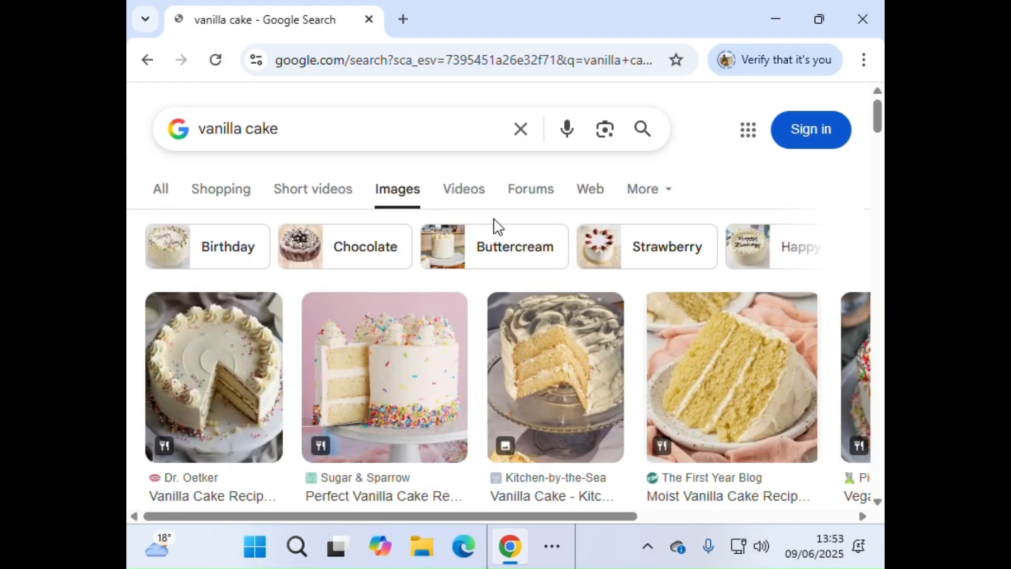
# Browse the vanilla cake images and copy the Vegan Vanilla Cake slice image from Earthly Provisions.
pyautogui.scroll(-5, 508, 311)
pyautogui.scroll(-4, 464, 339)
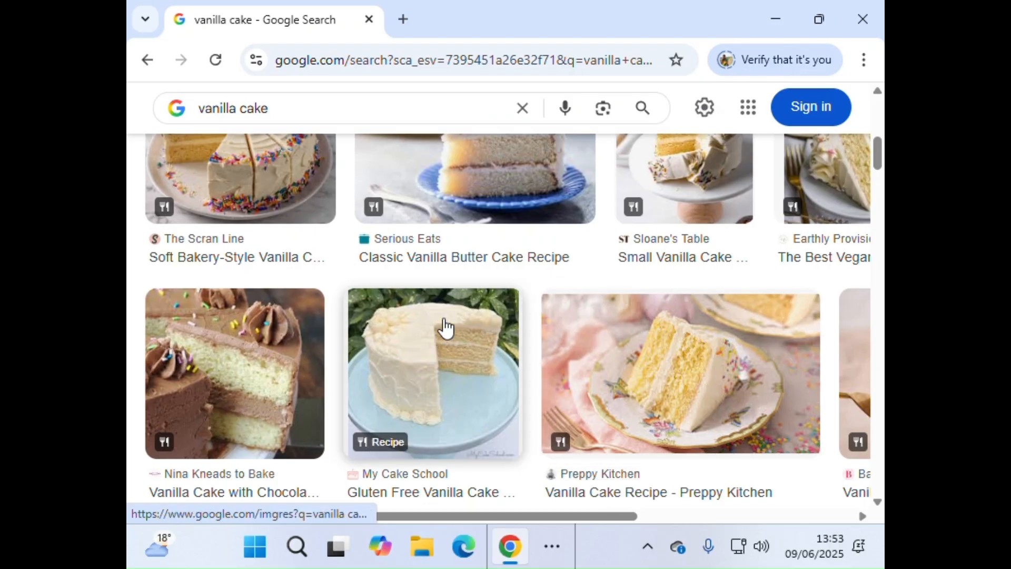
pyautogui.click(422, 357)
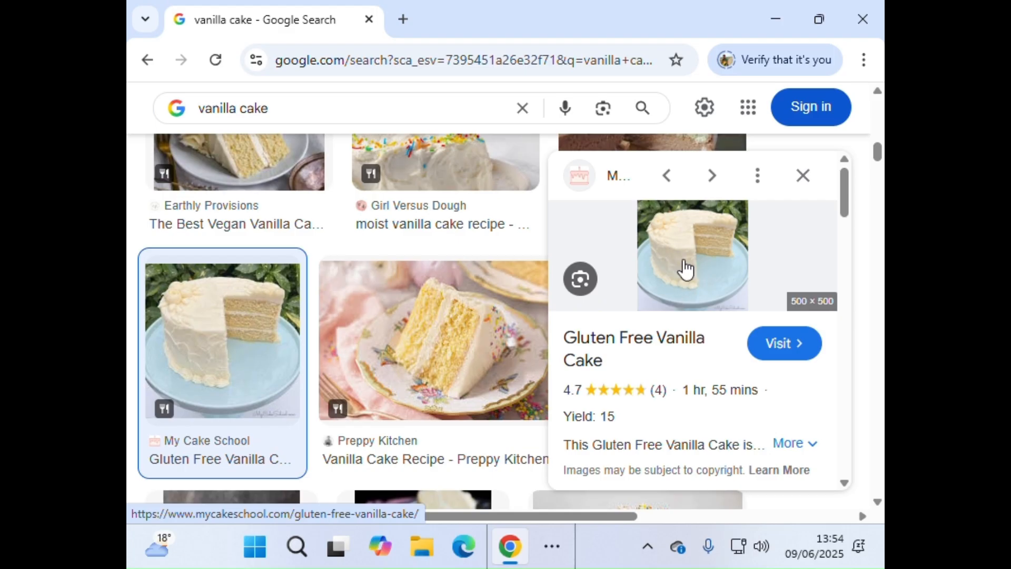
pyautogui.scroll(5, 388, 410)
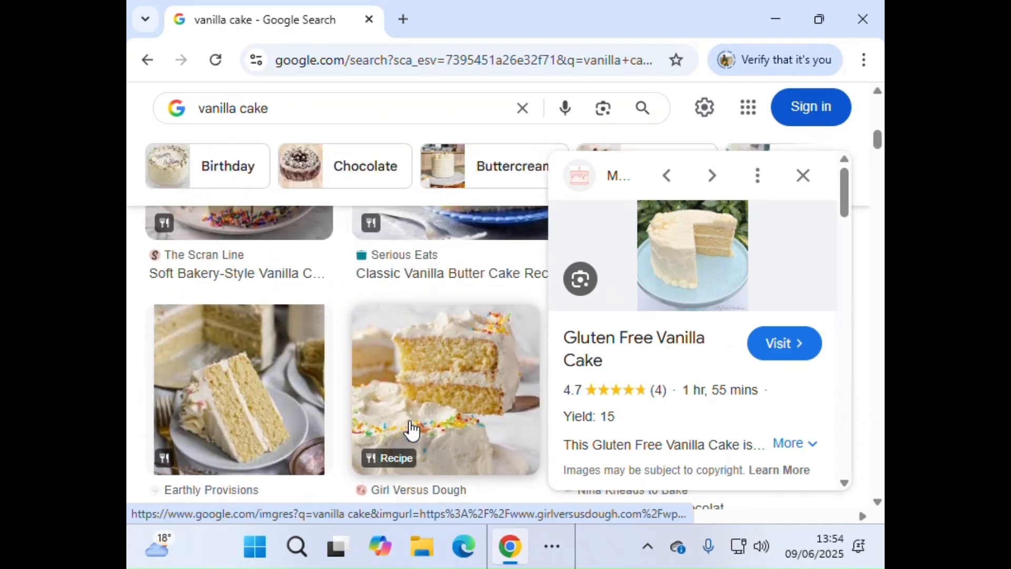
pyautogui.click(248, 387)
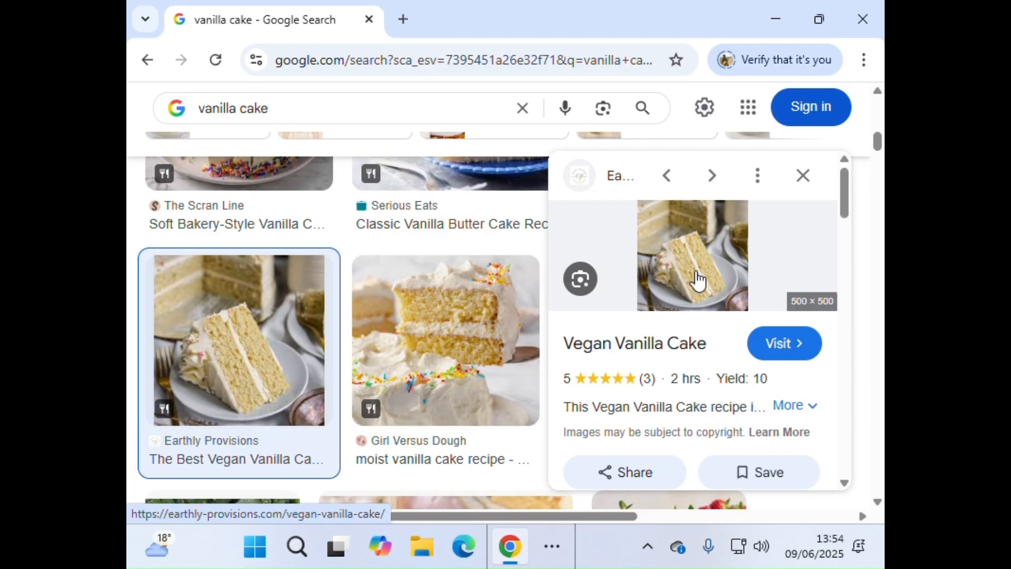
pyautogui.rightClick(694, 252)
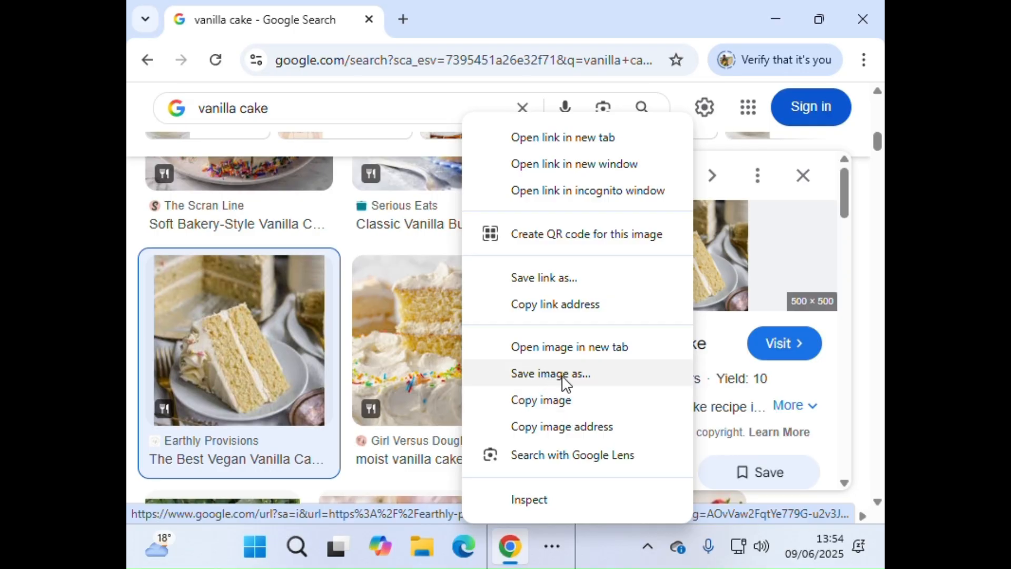
pyautogui.click(542, 405)
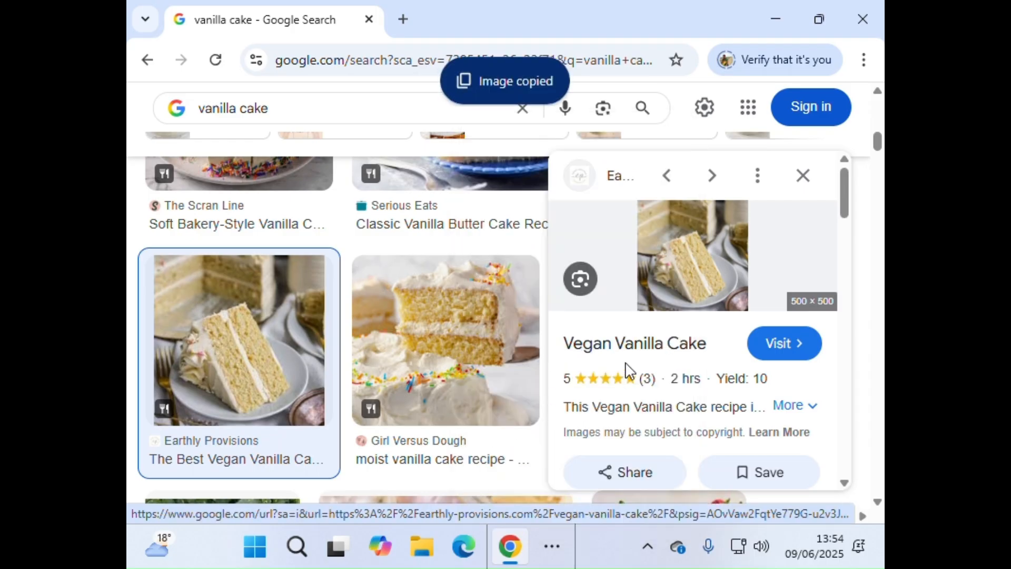
# Unpin Copilot, Microsoft Edge and Firefox from the taskbar to make room for the open programs.
pyautogui.rightClick(390, 554)
pyautogui.click(364, 492)
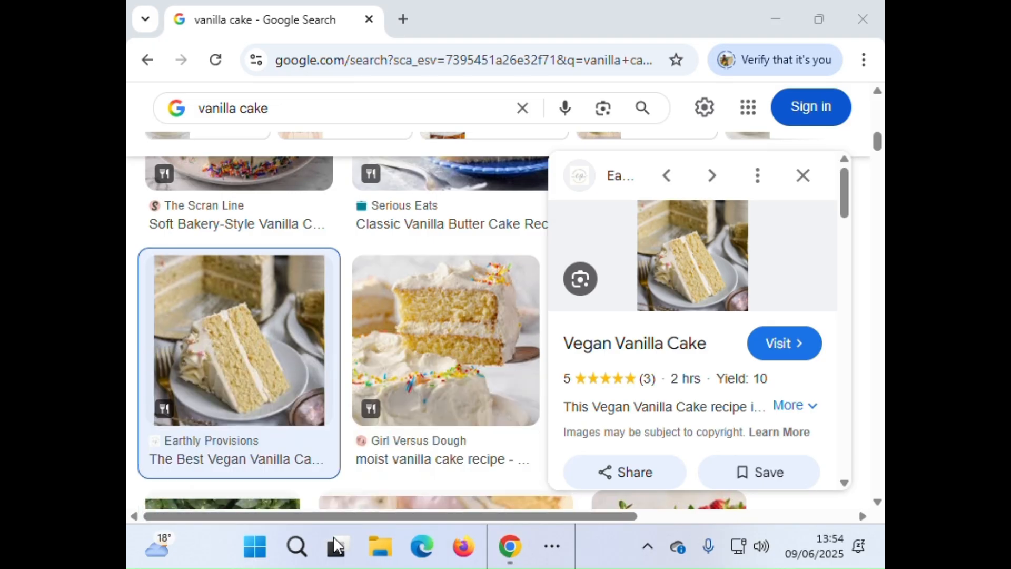
pyautogui.moveTo(534, 560)
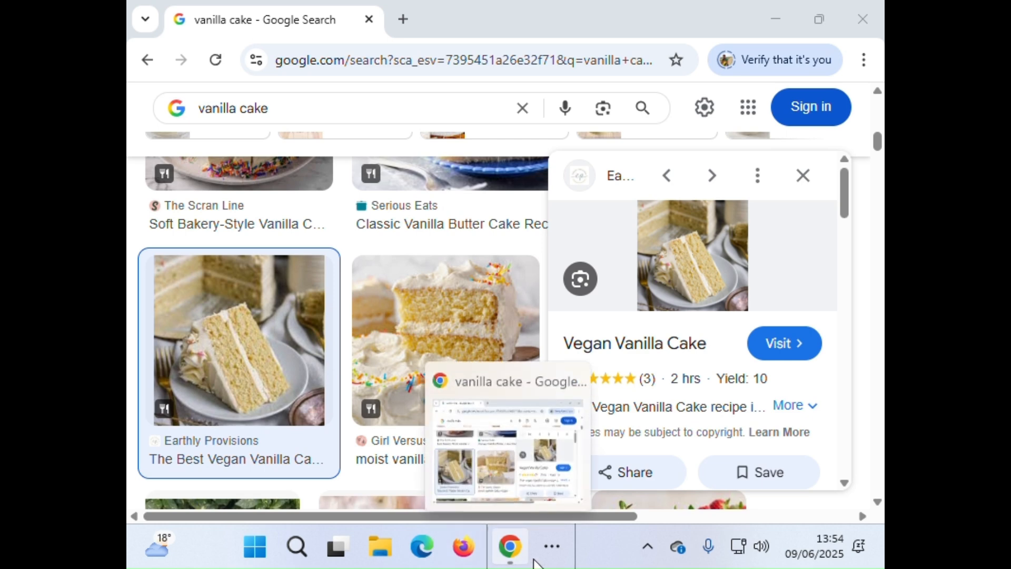
pyautogui.click(552, 558)
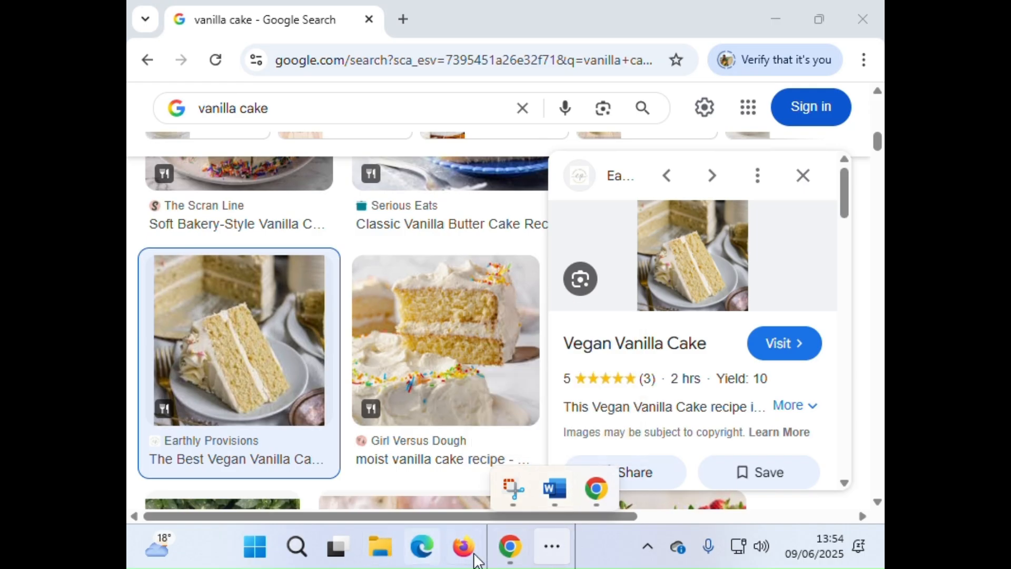
pyautogui.click(586, 539)
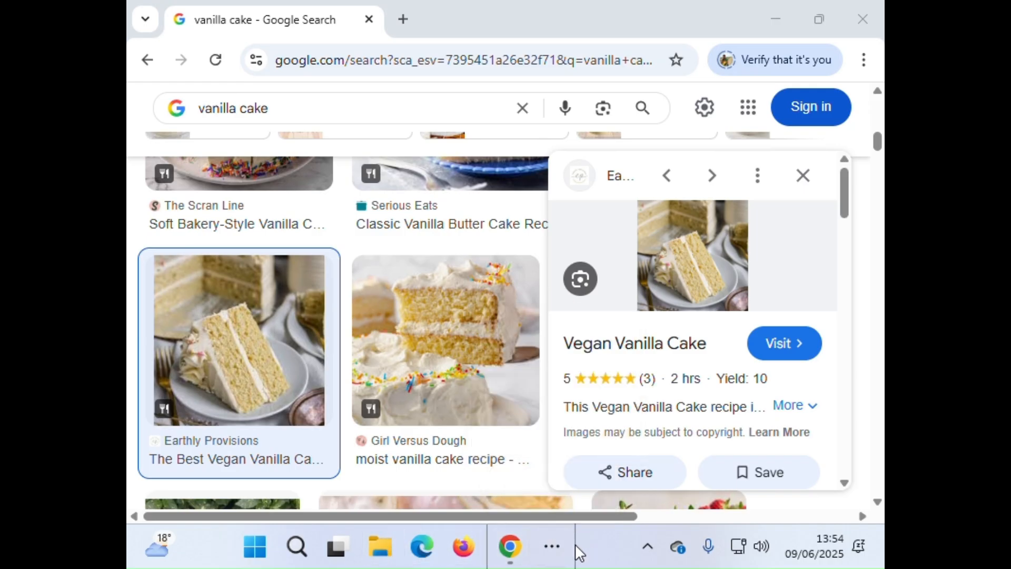
pyautogui.rightClick(430, 541)
pyautogui.click(402, 494)
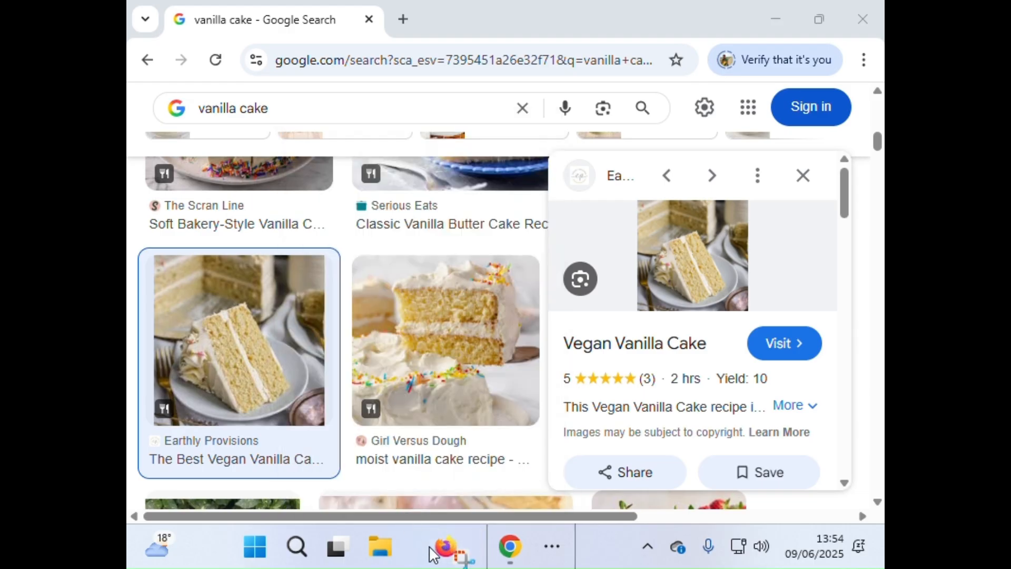
pyautogui.rightClick(431, 551)
pyautogui.click(420, 493)
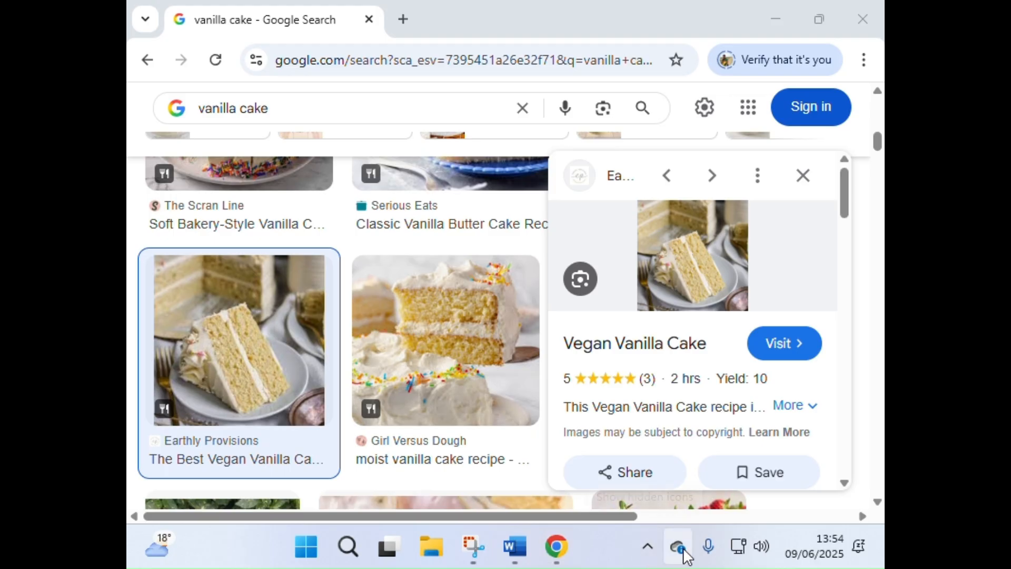
# Switch back to the Word document and paste the copied vanilla cake slice image below the two cake pictures.
pyautogui.moveTo(515, 544)
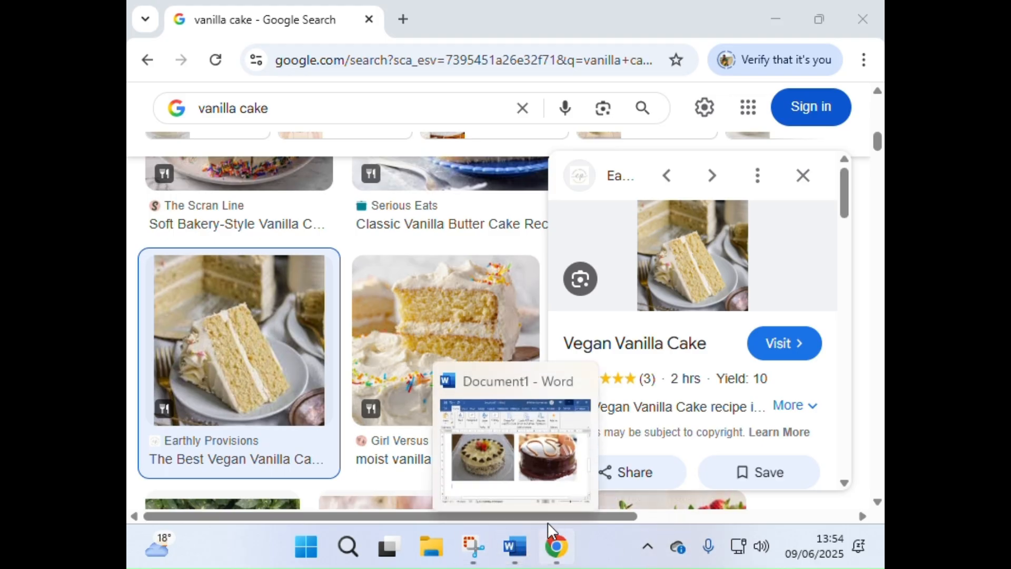
pyautogui.click(512, 551)
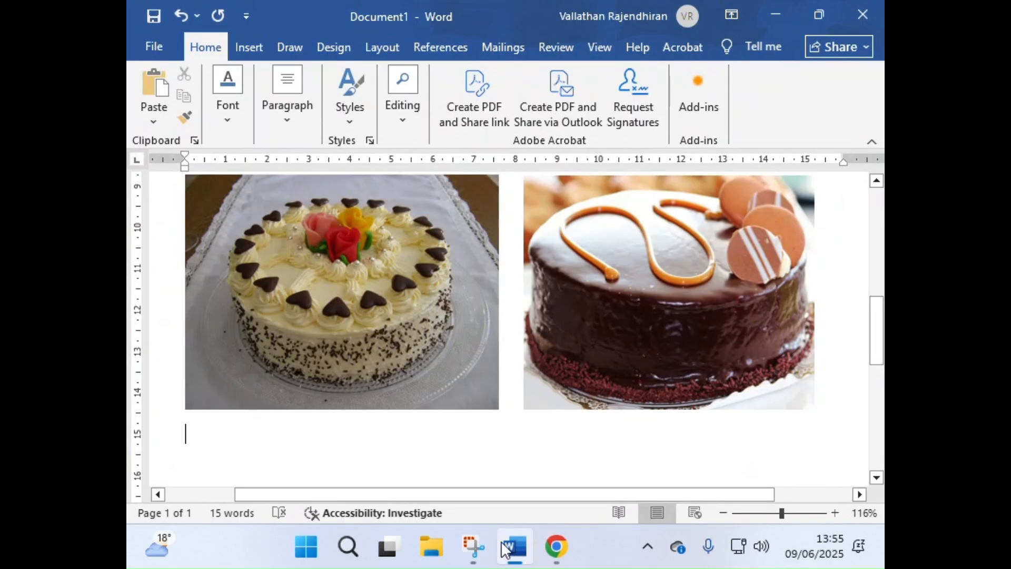
pyautogui.click(161, 78)
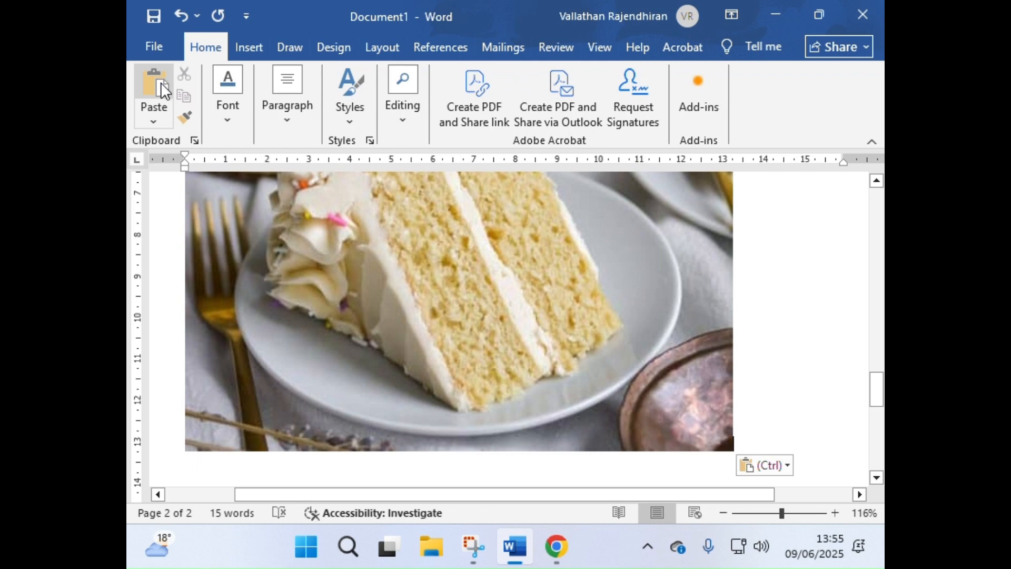
# Resize the pasted vanilla cake slice picture to about 7.5 cm wide by 6.3 cm high, below the whole vanilla cake.
pyautogui.click(579, 372)
pyautogui.moveTo(732, 449); pyautogui.dragTo(390, 231)
pyautogui.scroll(3, 451, 358)
pyautogui.scroll(-6, 532, 444)
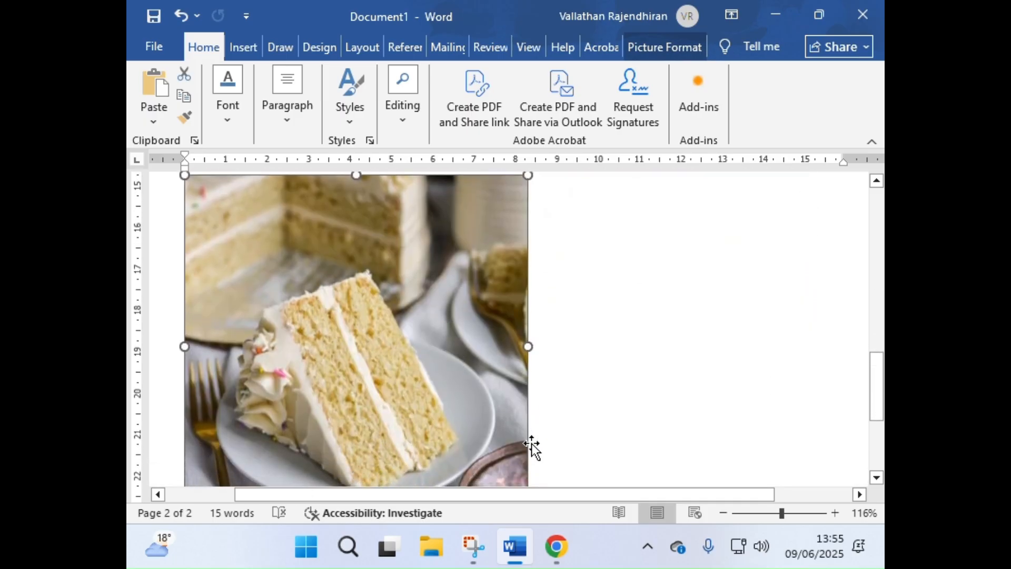
pyautogui.moveTo(527, 297); pyautogui.dragTo(446, 215)
pyautogui.scroll(7, 455, 264)
pyautogui.scroll(-3, 479, 358)
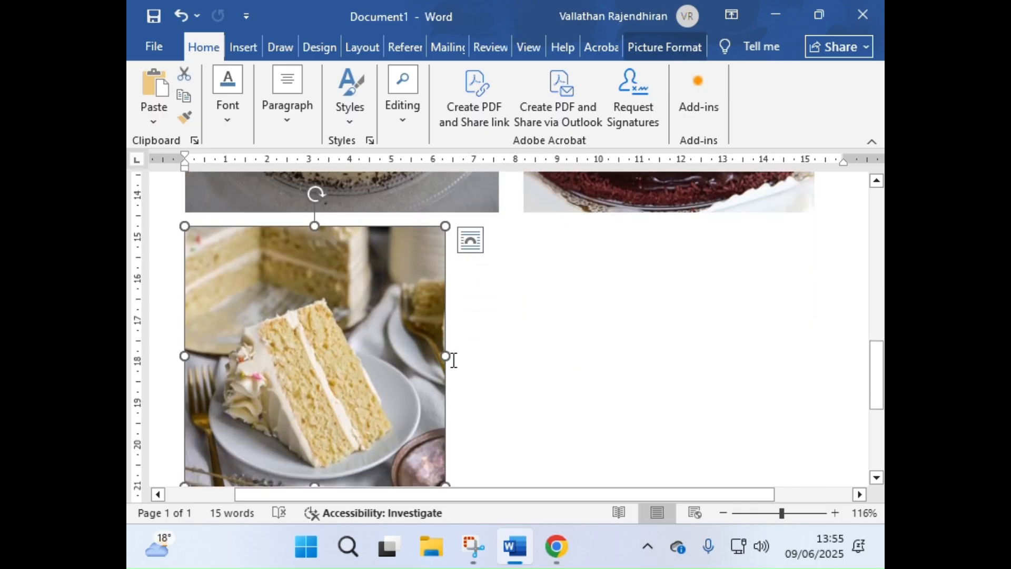
pyautogui.moveTo(446, 354); pyautogui.dragTo(495, 355)
pyautogui.scroll(-2, 484, 400)
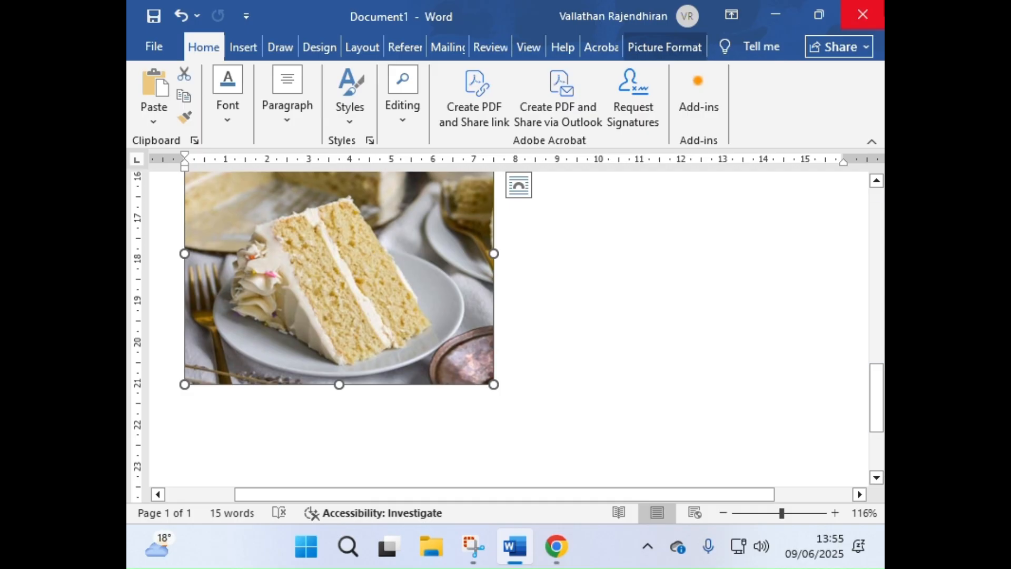
# Switch back to Google Chrome and replace the image search with "chocolate cake".
pyautogui.doubleClick(756, 13)
pyautogui.click(756, 14)
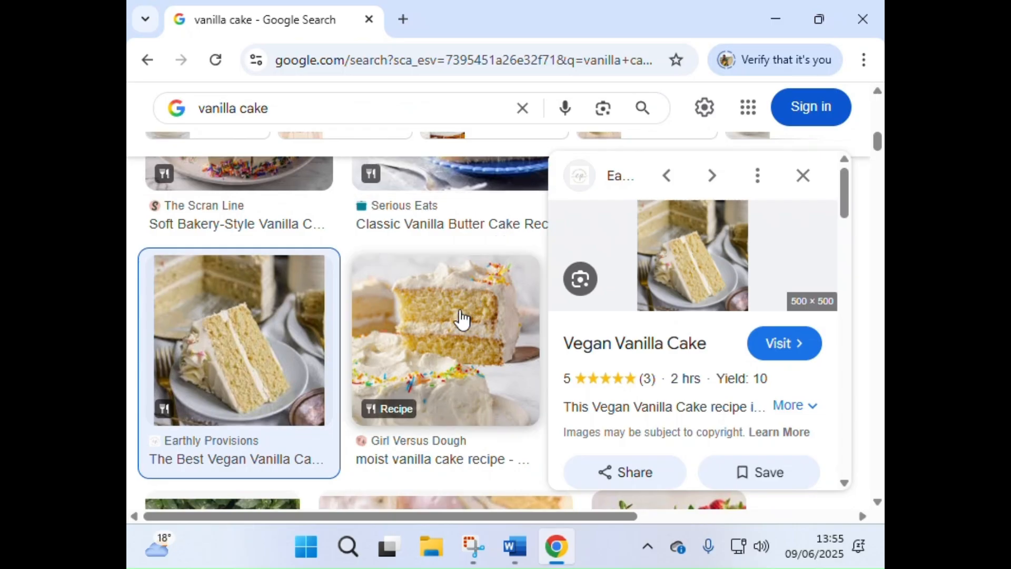
pyautogui.scroll(5, 453, 313)
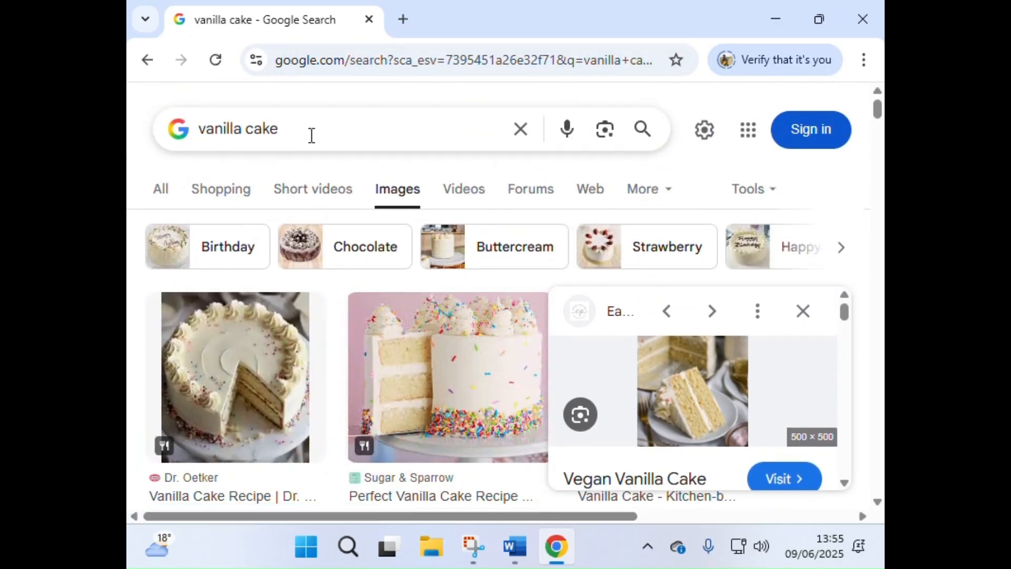
pyautogui.moveTo(298, 135); pyautogui.dragTo(132, 142)
pyautogui.write('cho')
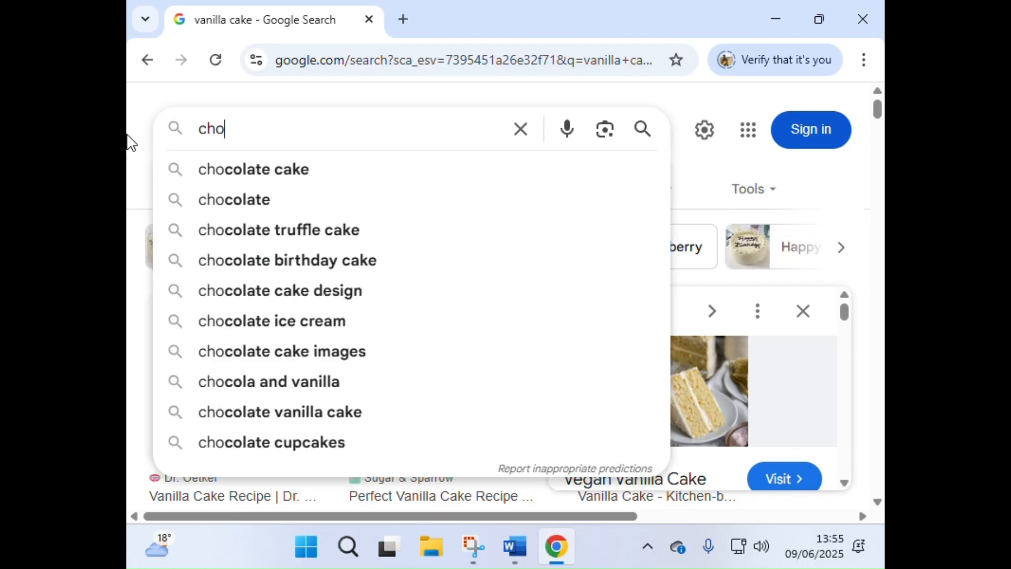
pyautogui.write('c')
pyautogui.press('Down')
pyautogui.press('Return')
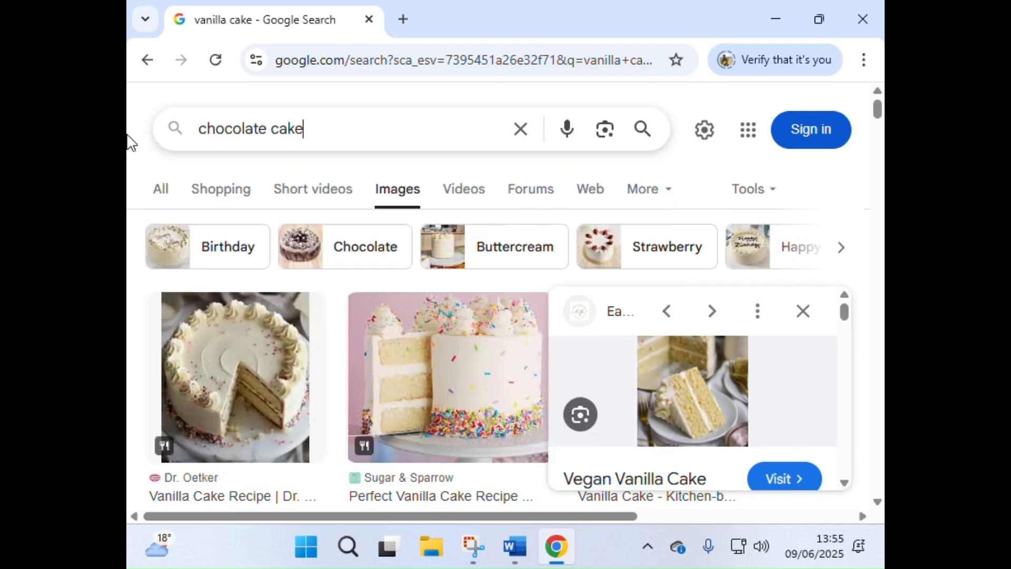
# Copy the Hersheyland chocolate cake slice image, served on a blue plate with a gold fork, from the image results.
pyautogui.scroll(-5, 394, 288)
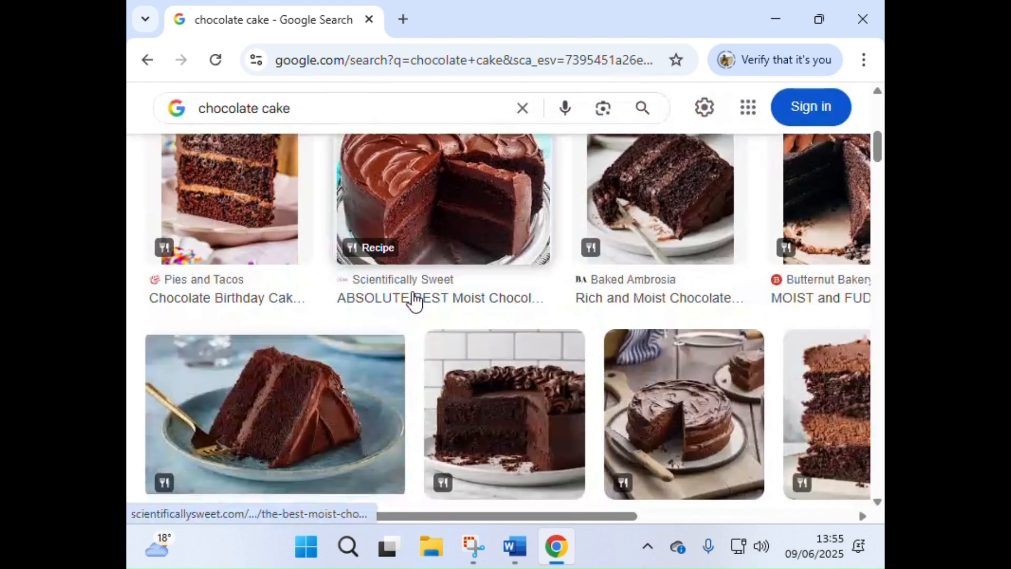
pyautogui.scroll(-3, 440, 322)
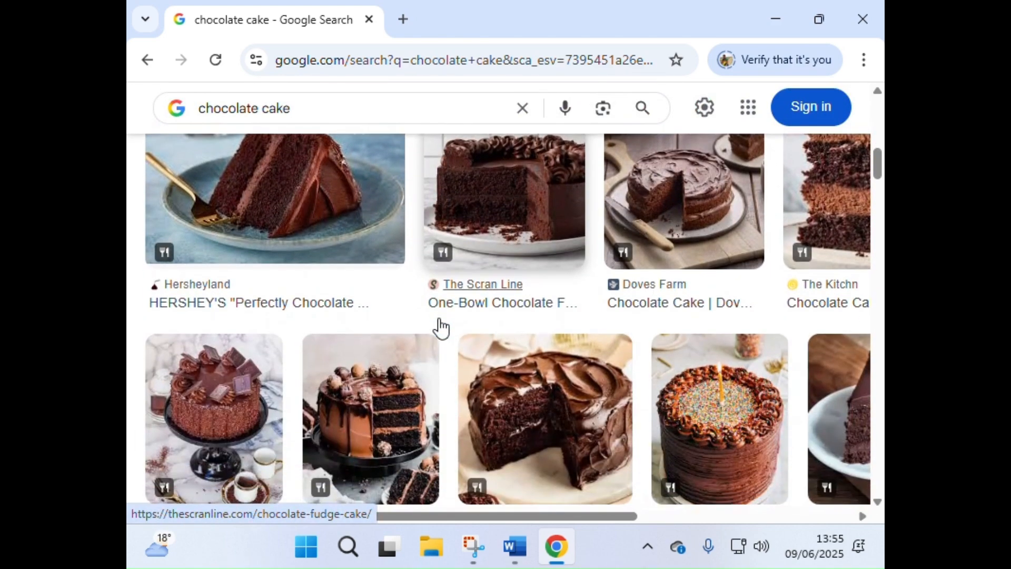
pyautogui.click(327, 222)
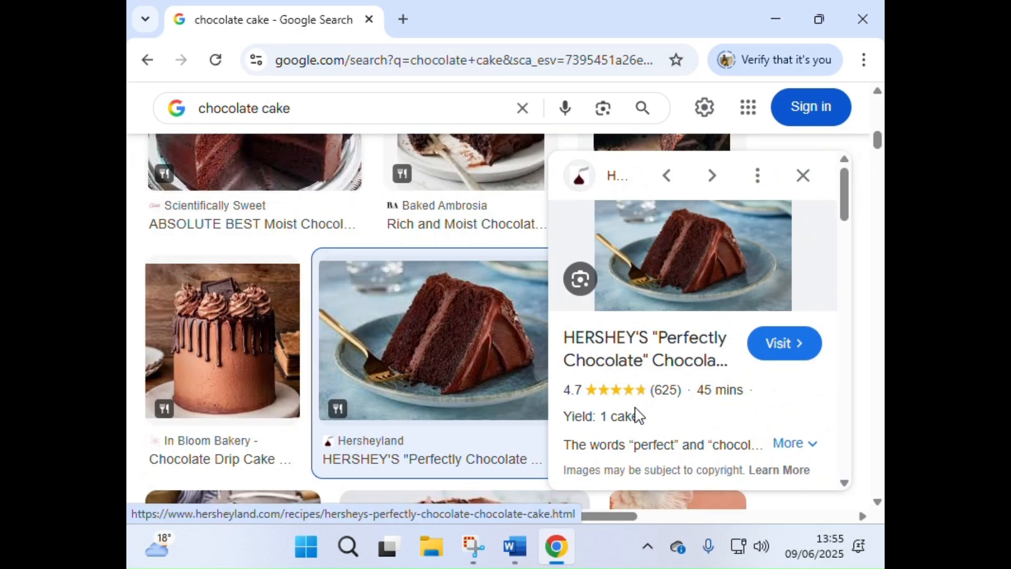
pyautogui.rightClick(662, 246)
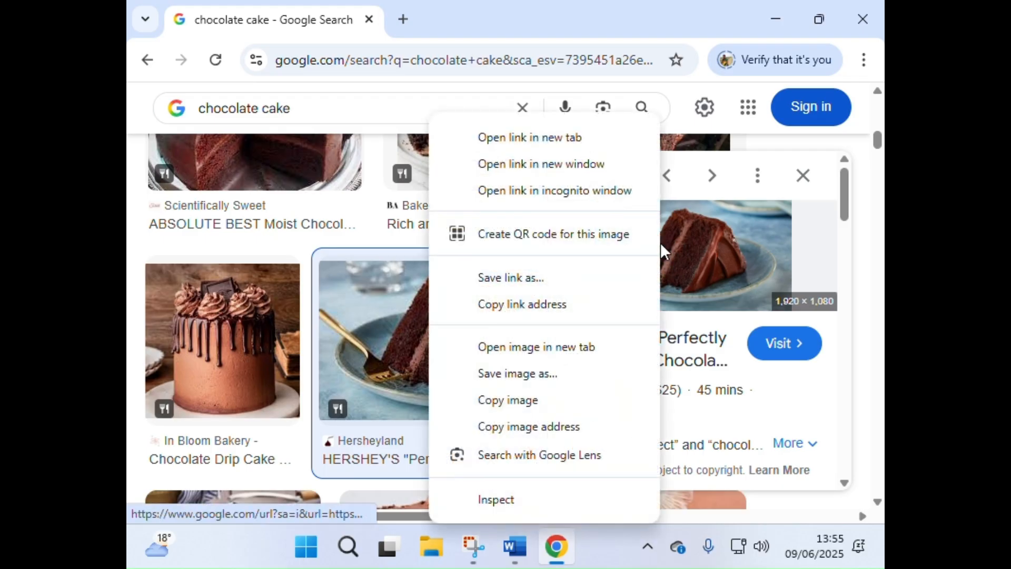
pyautogui.click(580, 405)
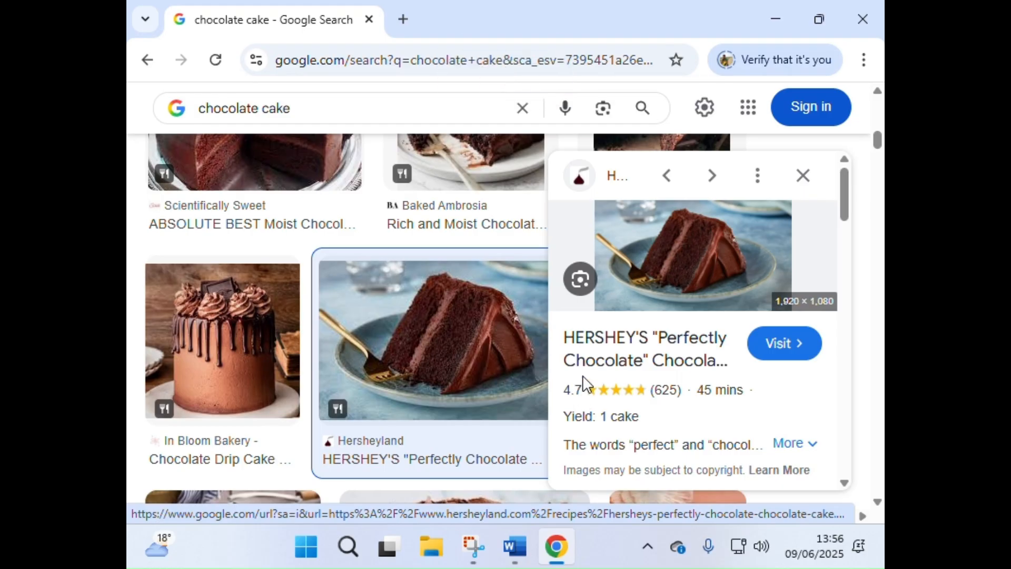
# Switch back to the Word document and paste the copied chocolate cake slice image after the vanilla cake slice picture.
pyautogui.click(530, 550)
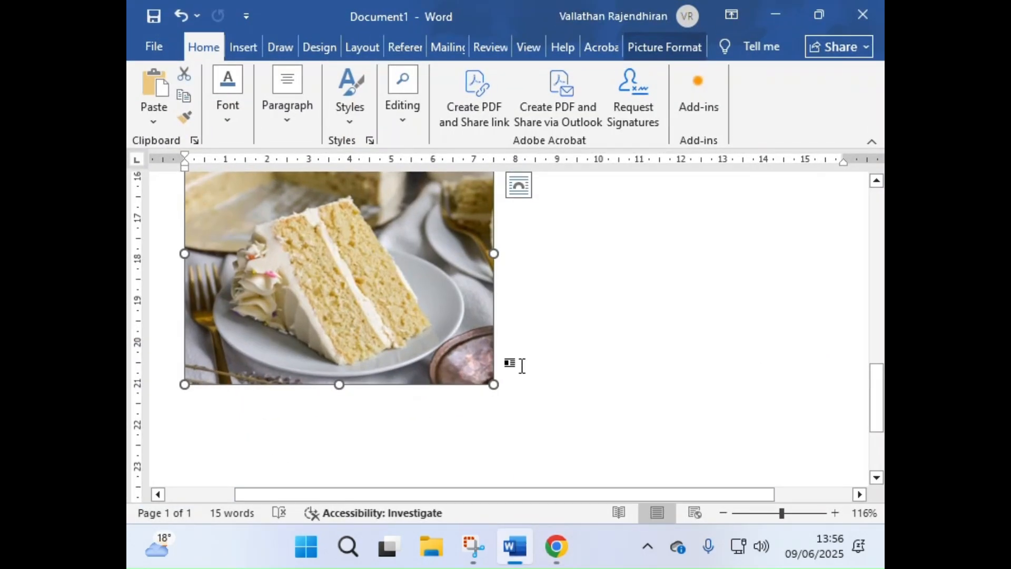
pyautogui.click(521, 364)
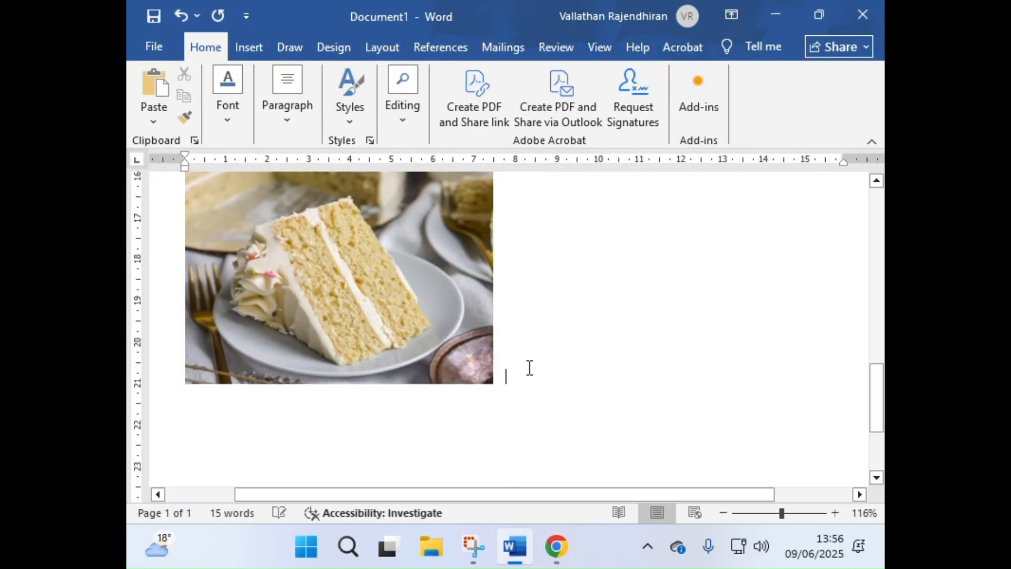
pyautogui.click(150, 85)
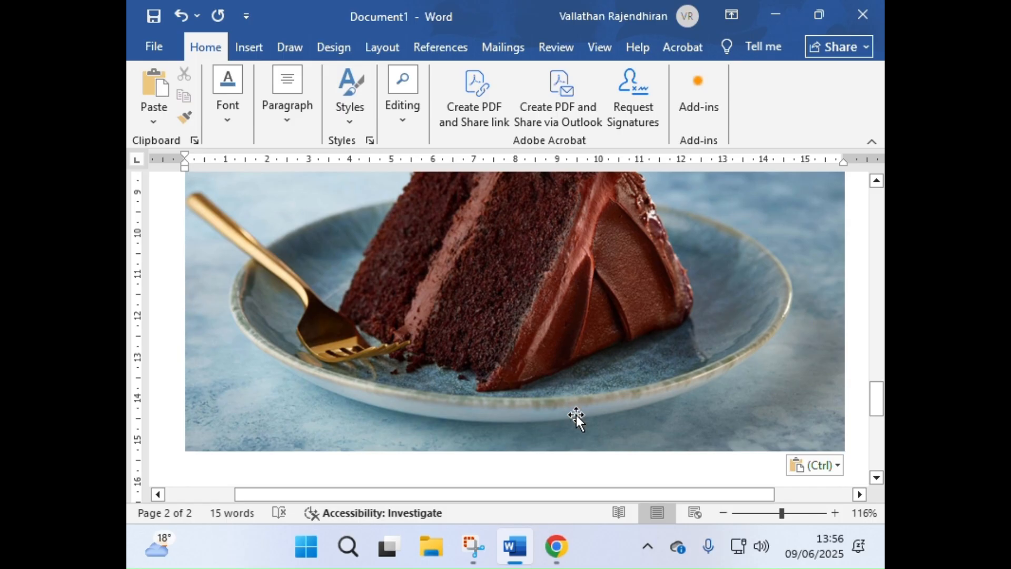
# Resize the pasted chocolate cake slice picture to about 8.6 cm wide by 4.9 cm high.
pyautogui.click(660, 364)
pyautogui.moveTo(845, 452); pyautogui.dragTo(533, 210)
pyautogui.scroll(5, 574, 341)
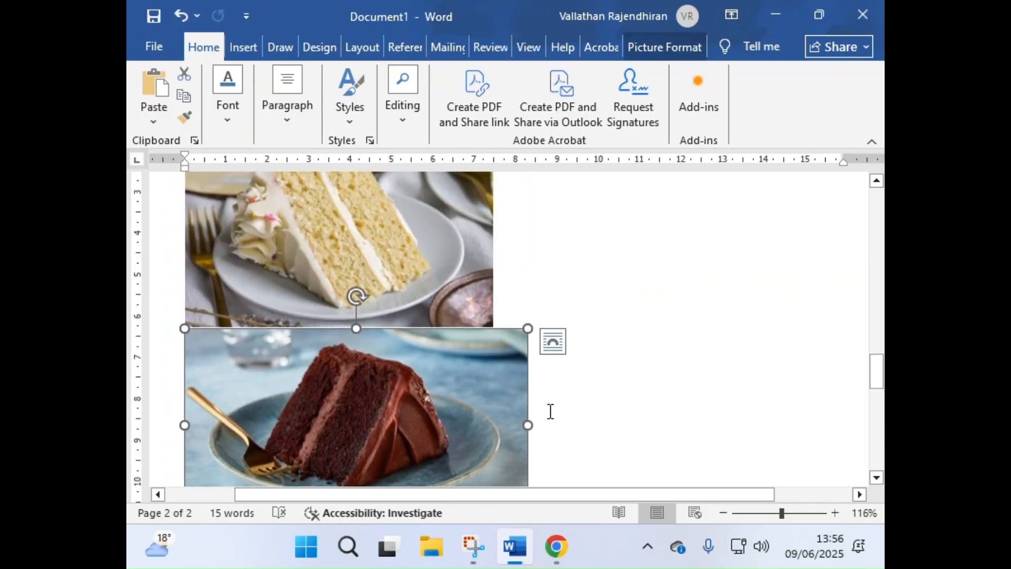
pyautogui.scroll(-2, 543, 416)
pyautogui.moveTo(527, 419); pyautogui.dragTo(483, 355)
pyautogui.scroll(6, 497, 363)
pyautogui.scroll(-4, 522, 400)
pyautogui.scroll(4, 529, 410)
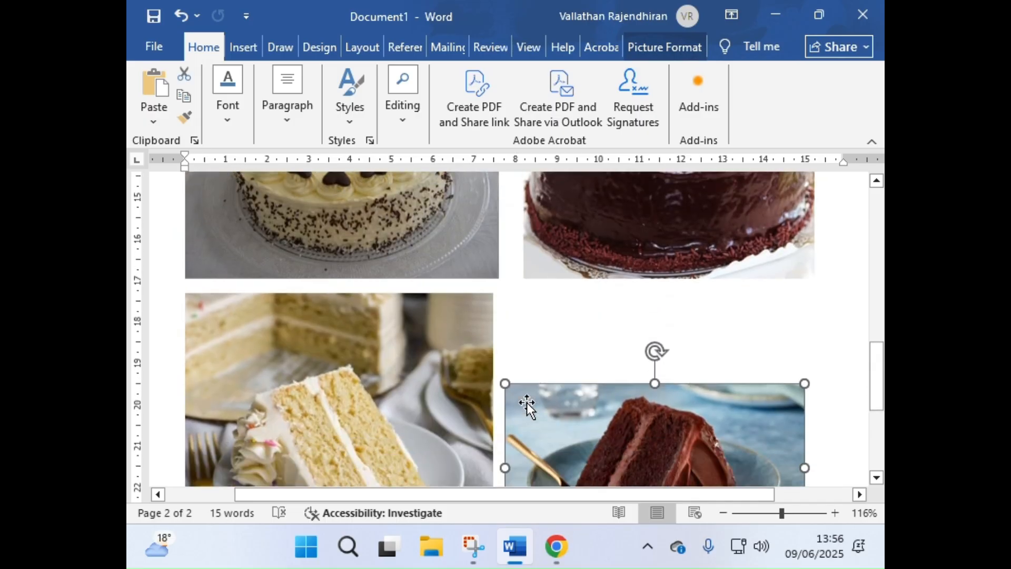
pyautogui.scroll(-3, 527, 406)
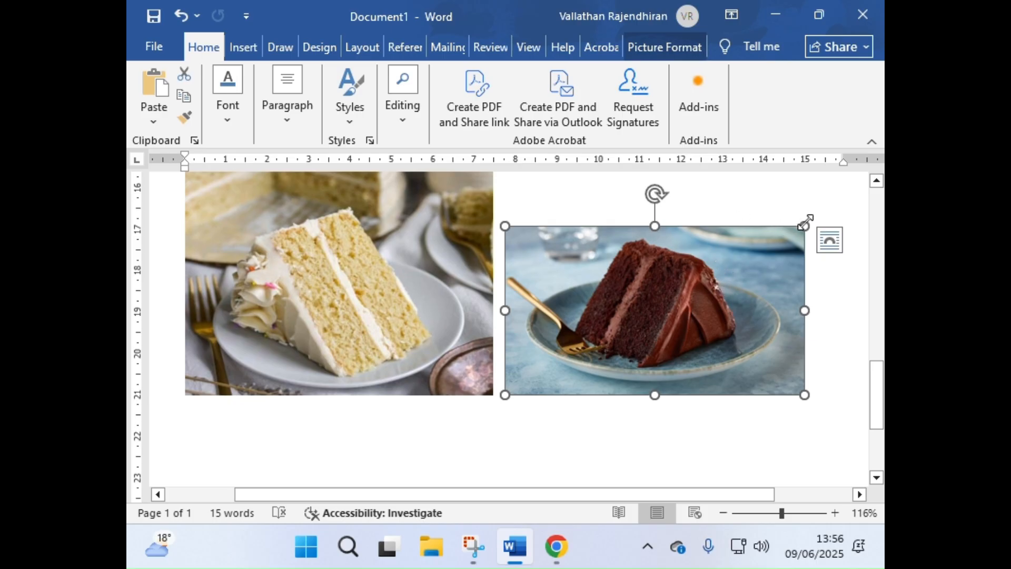
pyautogui.moveTo(805, 226); pyautogui.dragTo(815, 198)
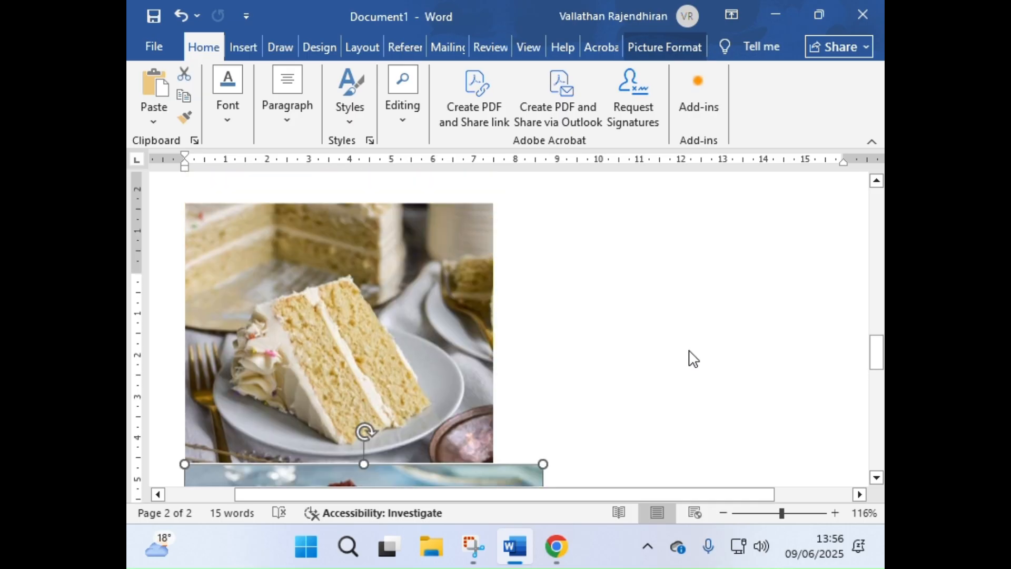
pyautogui.scroll(-1, 690, 350)
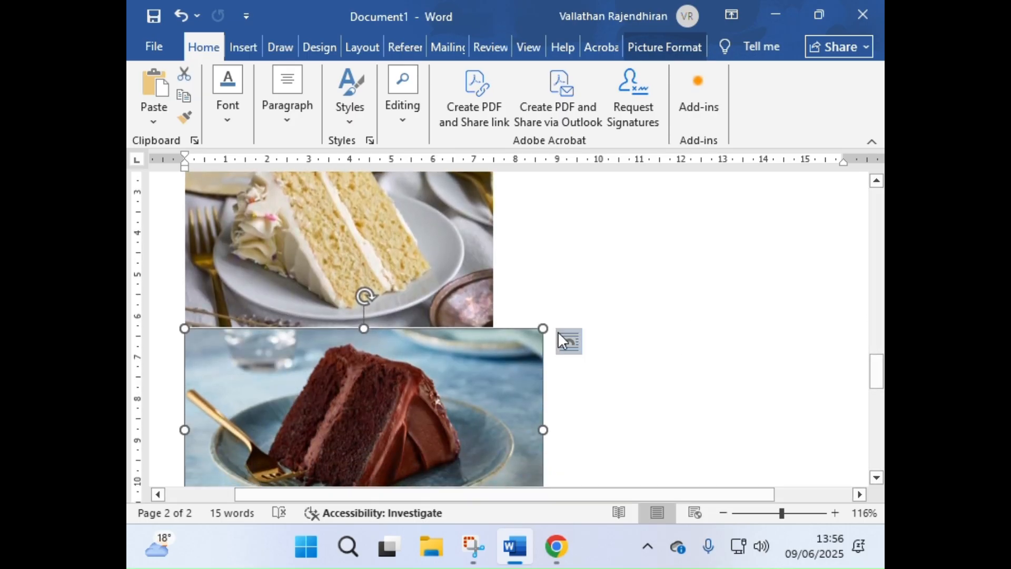
# Set the chocolate cake slice picture's text wrapping to Tight.
pyautogui.click(671, 51)
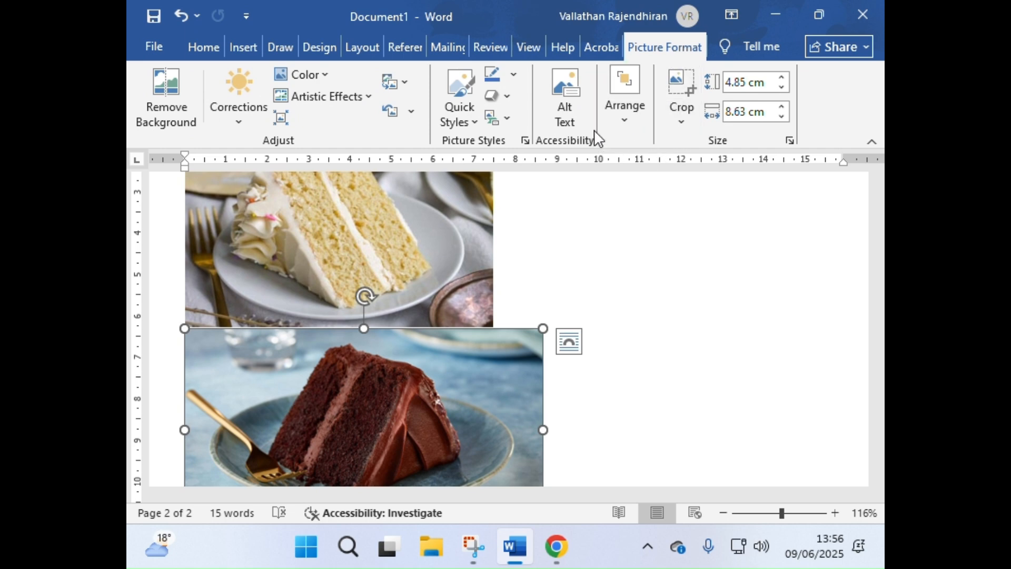
pyautogui.click(611, 126)
pyautogui.click(620, 187)
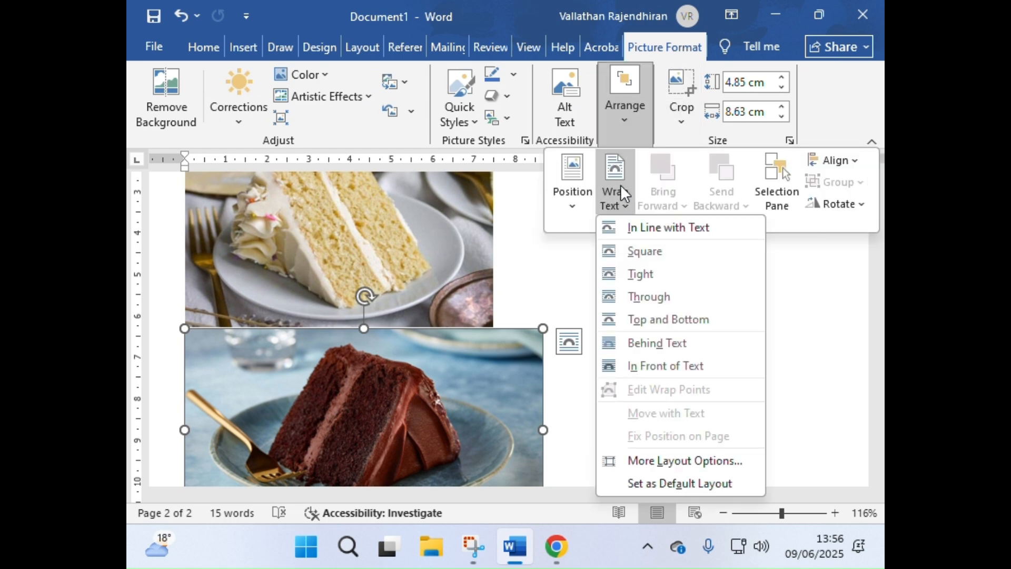
pyautogui.click(653, 274)
# Move the chocolate cake slice picture beside the vanilla slice, directly below the whole chocolate cake on the first page.
pyautogui.click(501, 415)
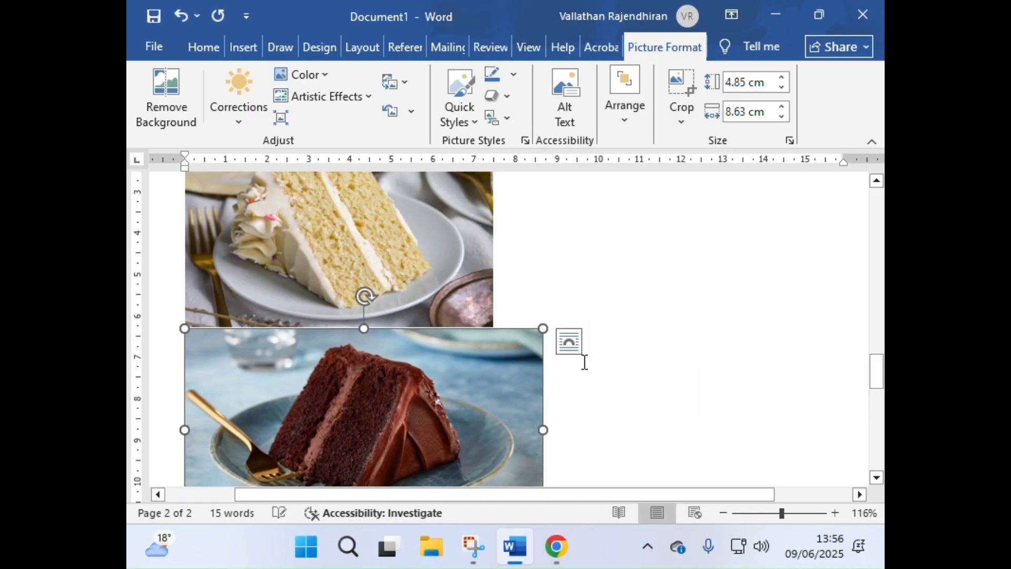
pyautogui.moveTo(506, 362); pyautogui.dragTo(706, 219)
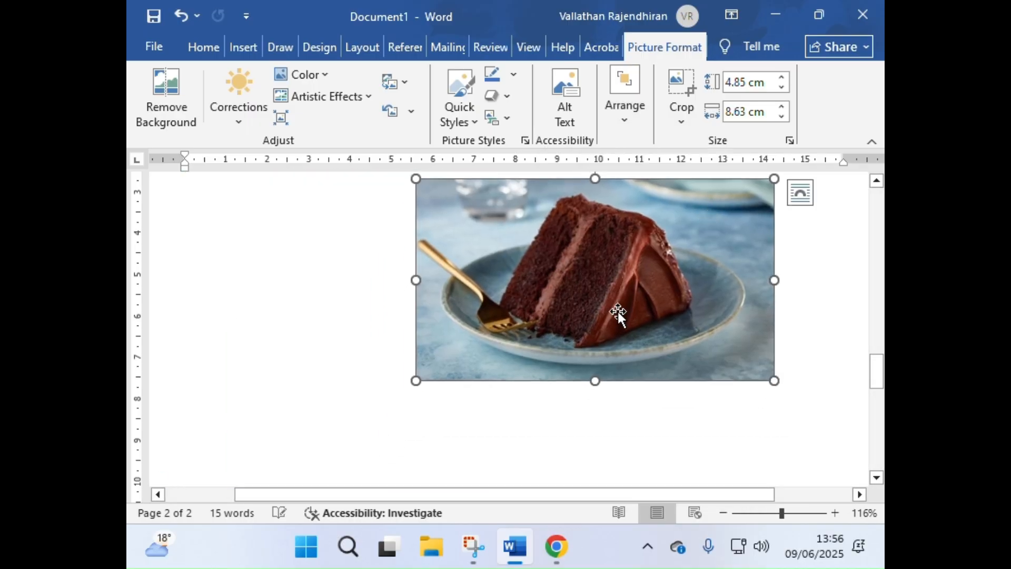
pyautogui.moveTo(564, 316); pyautogui.dragTo(648, 316)
pyautogui.scroll(3, 638, 348)
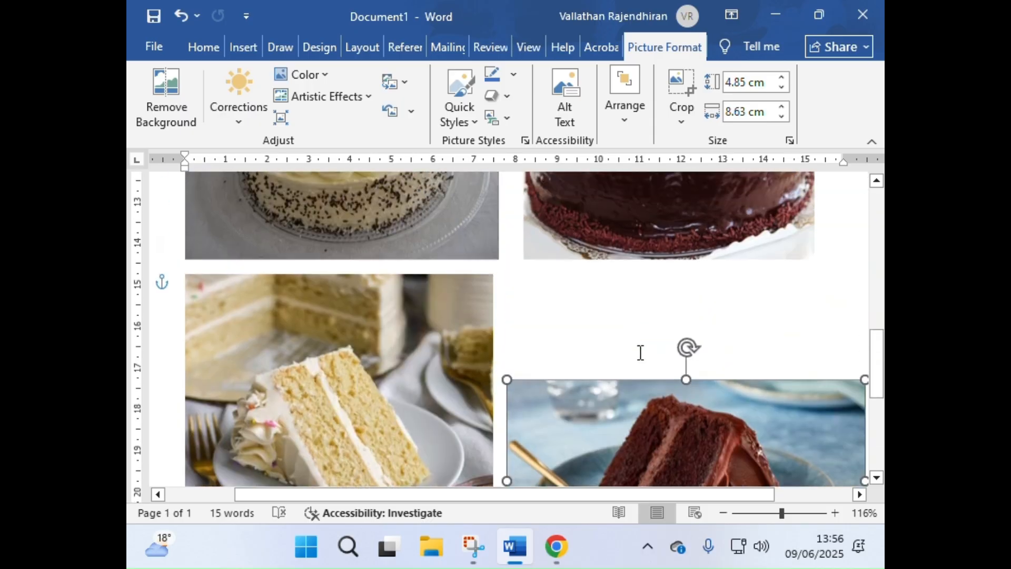
pyautogui.moveTo(657, 448); pyautogui.dragTo(666, 351)
pyautogui.scroll(-3, 667, 353)
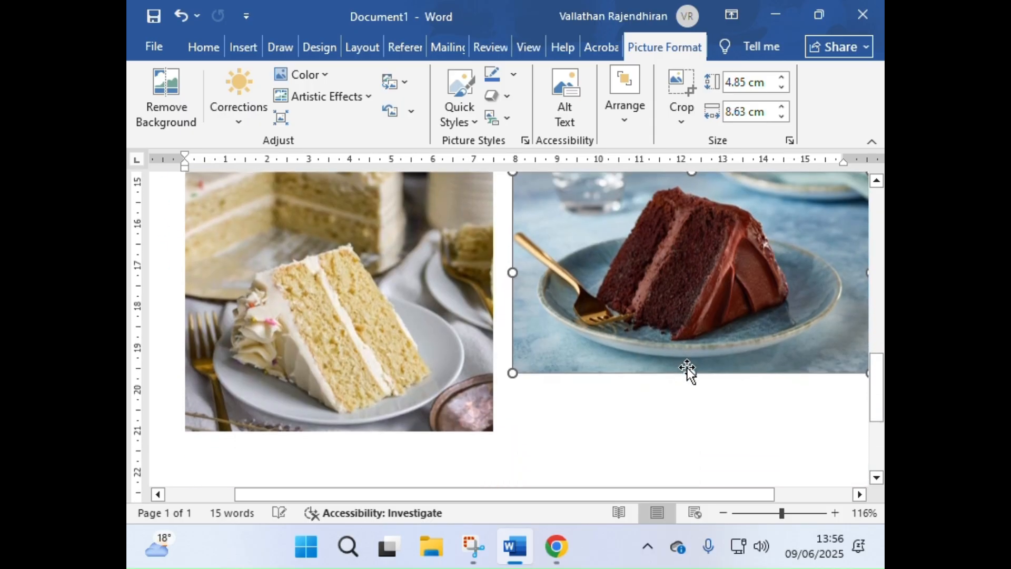
# Shrink the chocolate cake slice picture to about 7.3 cm wide so its outer edge lines up with the chocolate cake above.
pyautogui.moveTo(866, 370); pyautogui.dragTo(742, 364)
pyautogui.scroll(3, 770, 358)
pyautogui.click(811, 400)
pyautogui.scroll(5, 806, 400)
pyautogui.scroll(2, 799, 402)
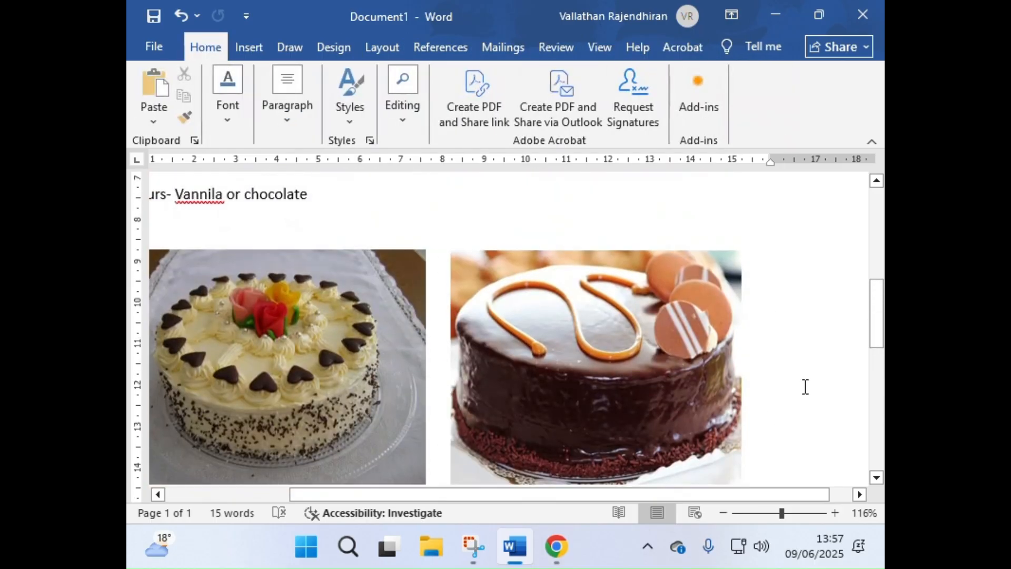
# Add the heading line "Preparation:" in a new paragraph below the vanilla cake slice picture.
pyautogui.scroll(-5, 722, 411)
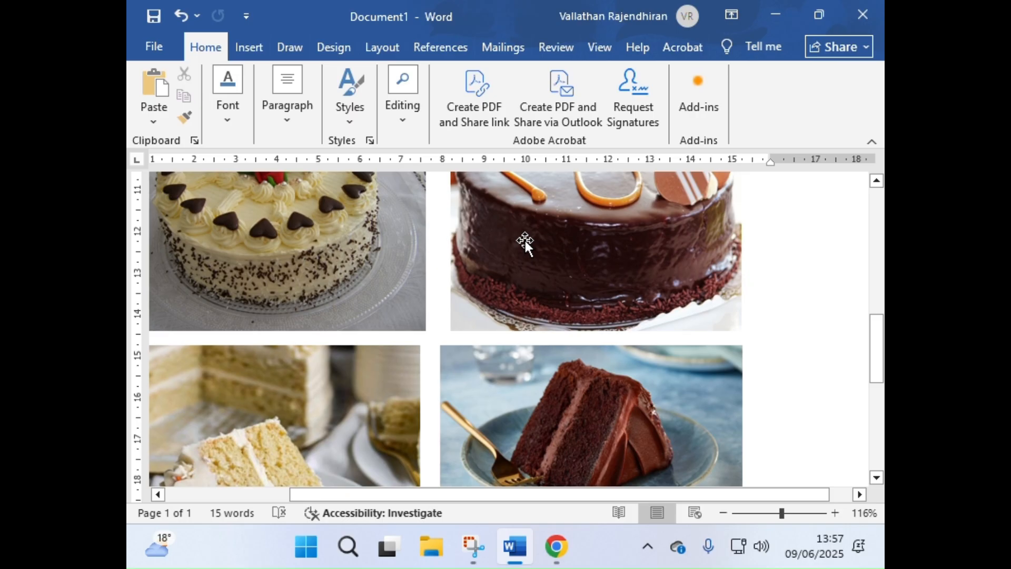
pyautogui.scroll(-5, 626, 302)
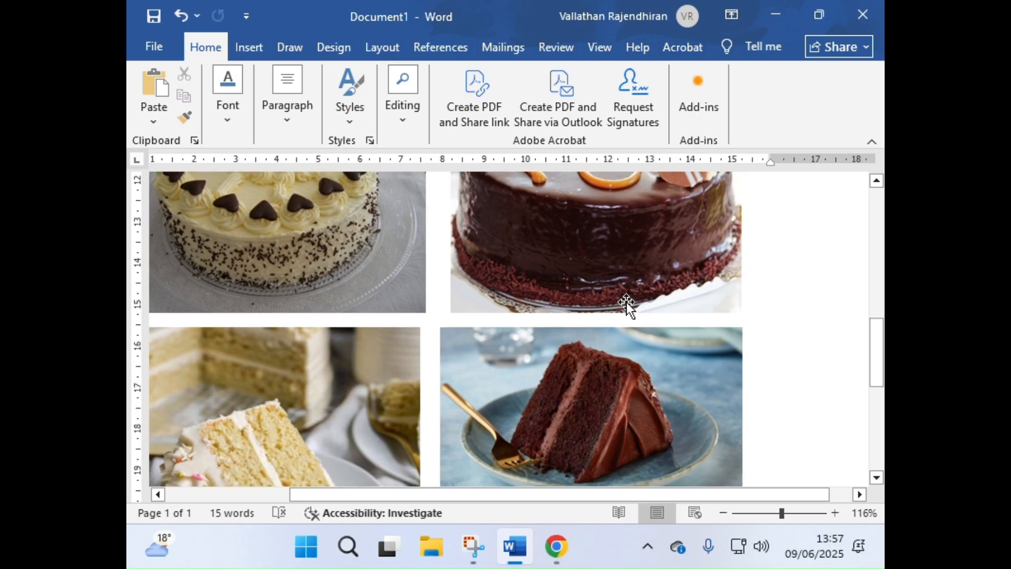
pyautogui.scroll(-3, 628, 301)
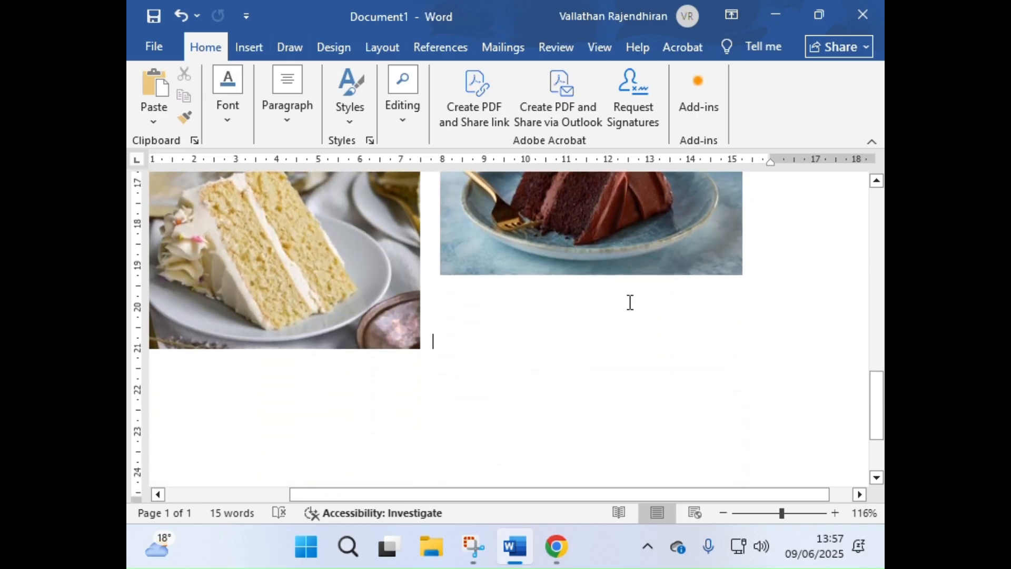
pyautogui.press('Return')
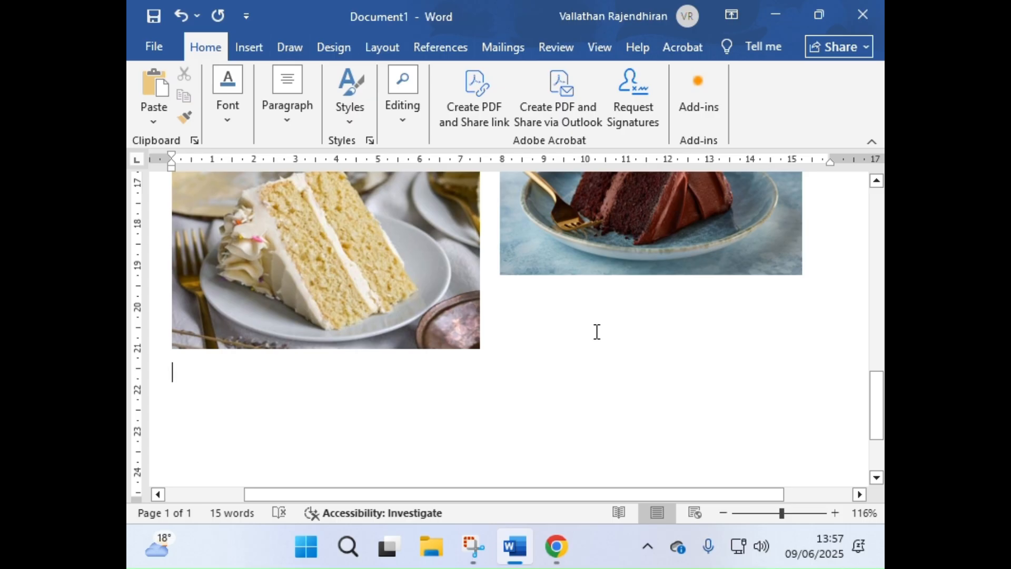
pyautogui.write('Prepara')
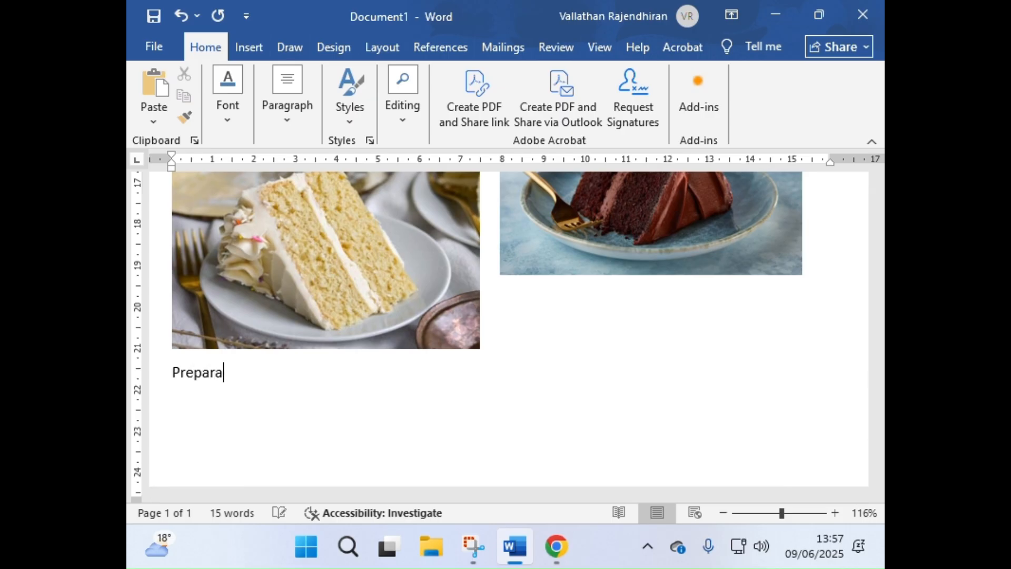
pyautogui.write('tion:')
pyautogui.press('Return')
# Write the preparation lines "Mix the flour, add eggs, salt and butter" and "Add sugar and the flavouring" under the heading.
pyautogui.write('Mix ')
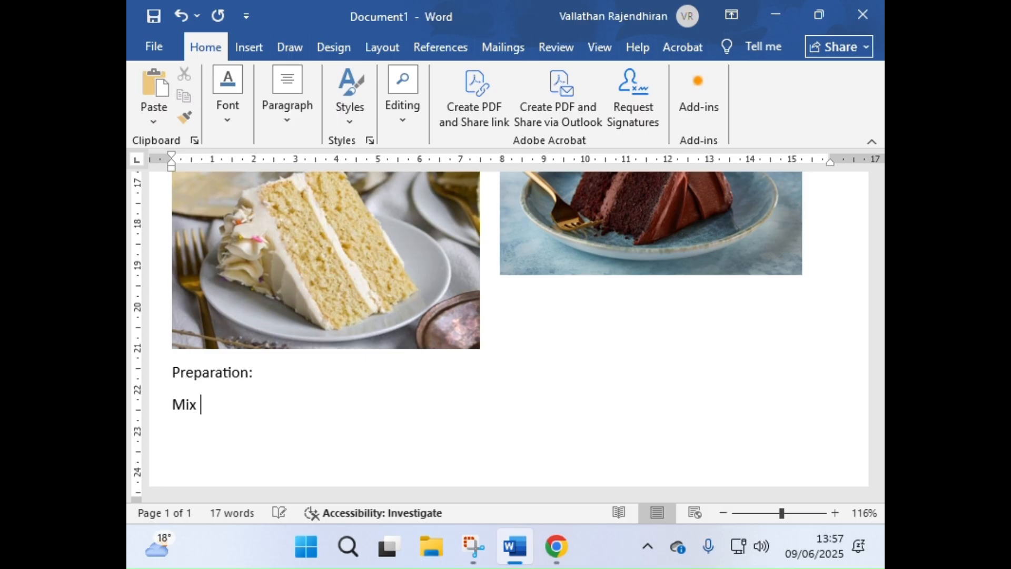
pyautogui.write('the flour')
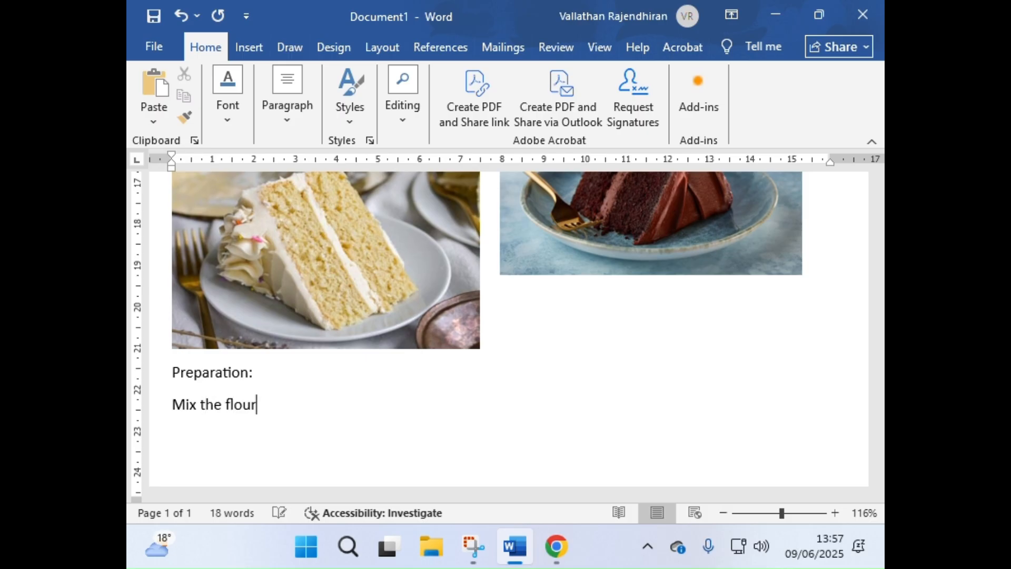
pyautogui.press('BackSpace')
pyautogui.write(', add eggs')
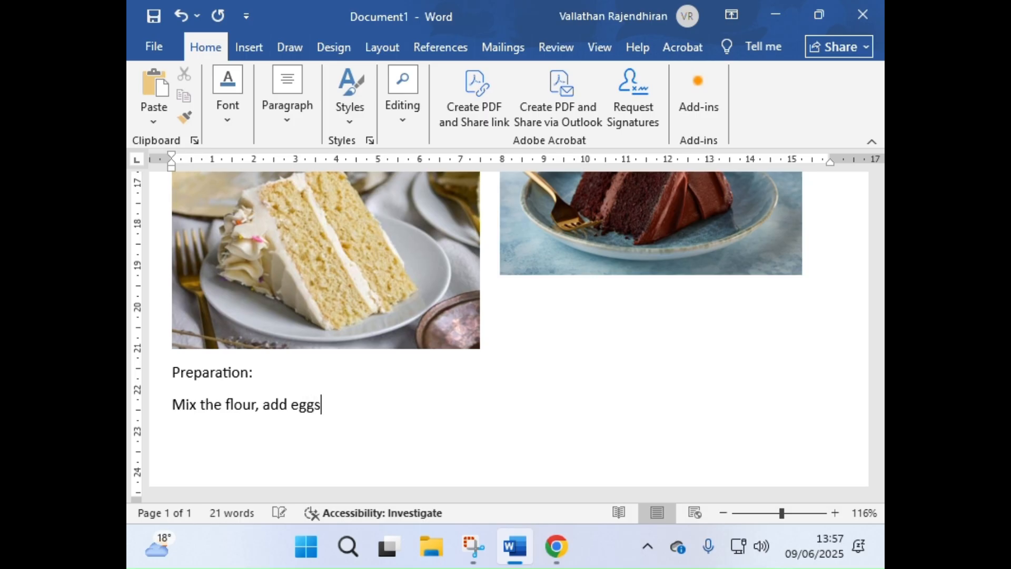
pyautogui.write(', salt and butter')
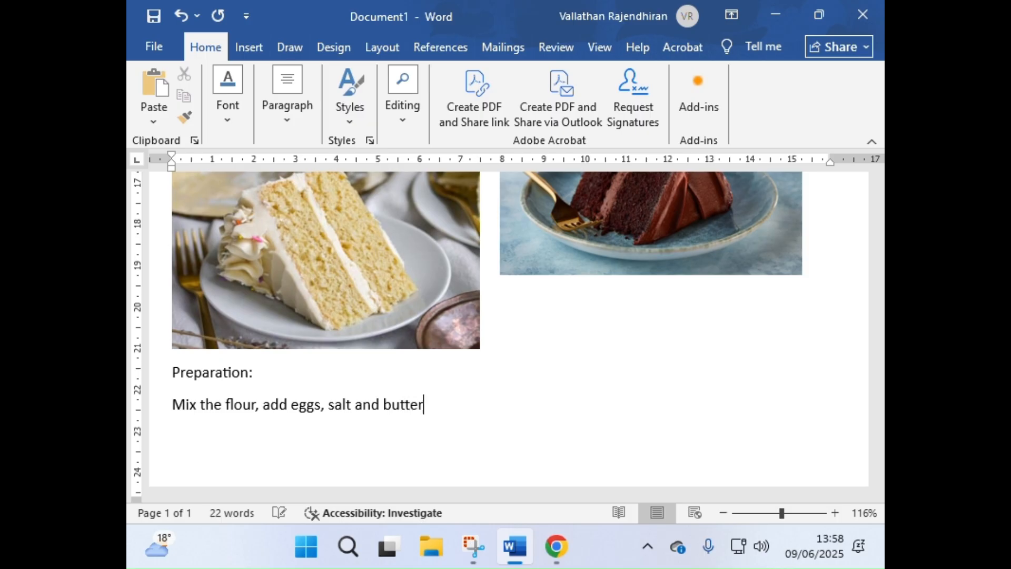
pyautogui.press('Return')
pyautogui.write('Add sugar')
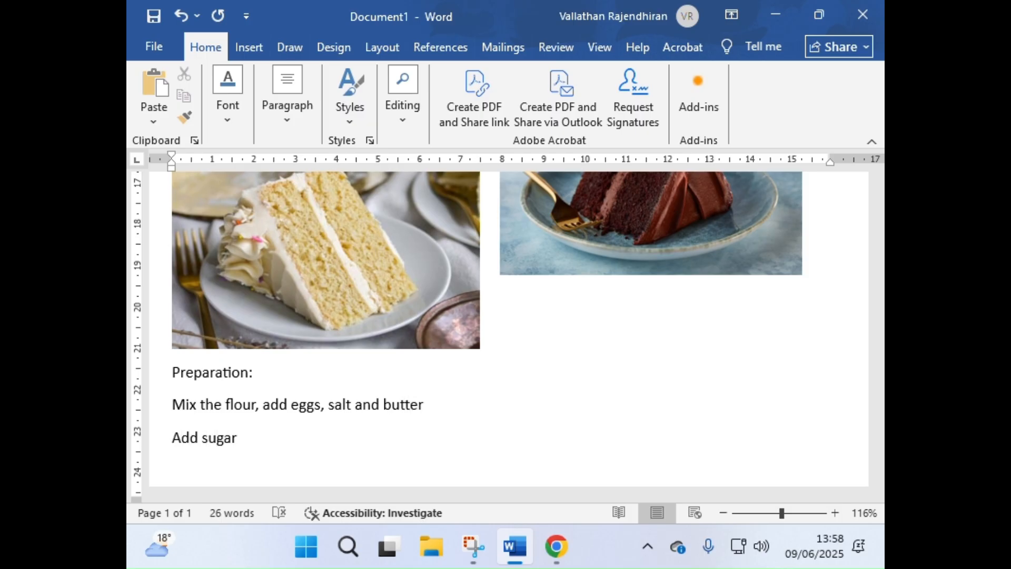
pyautogui.write(' and the fl')
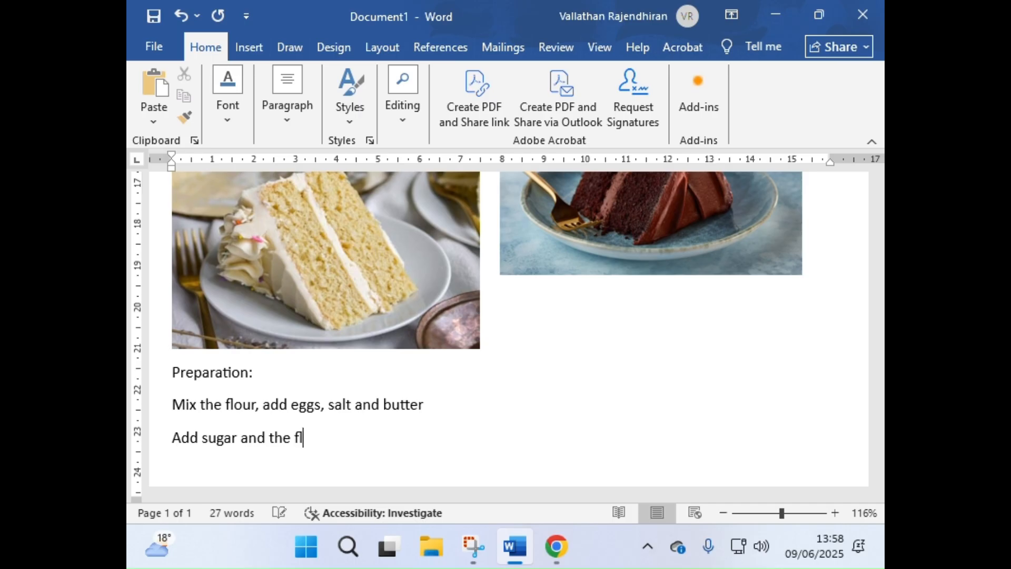
pyautogui.write('avouring')
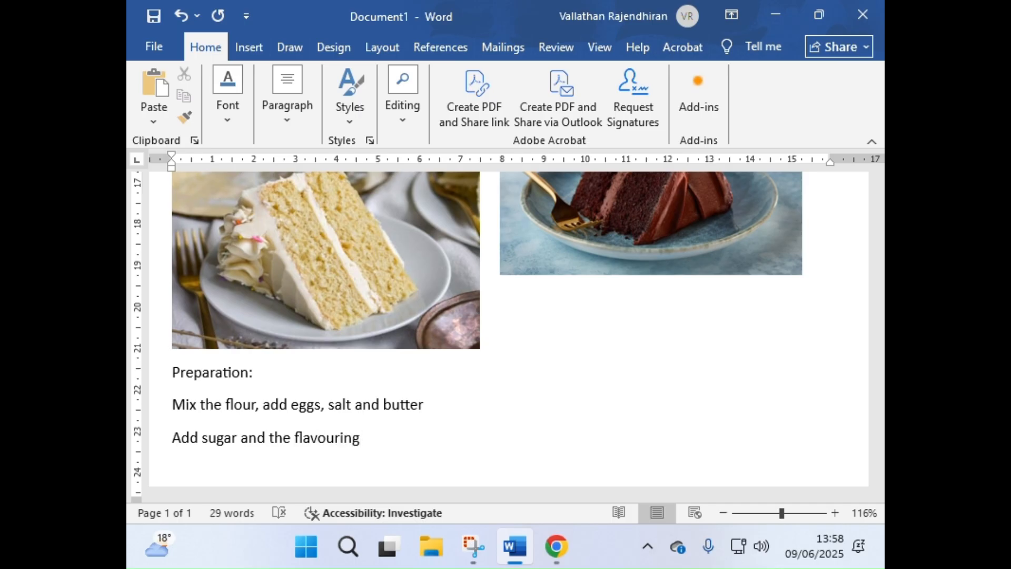
pyautogui.press('Return')
# Add the preparation line "Followed by milk and water" and start a new paragraph below it.
pyautogui.write('A')
pyautogui.press('BackSpace')
pyautogui.write('Folowed mby ')
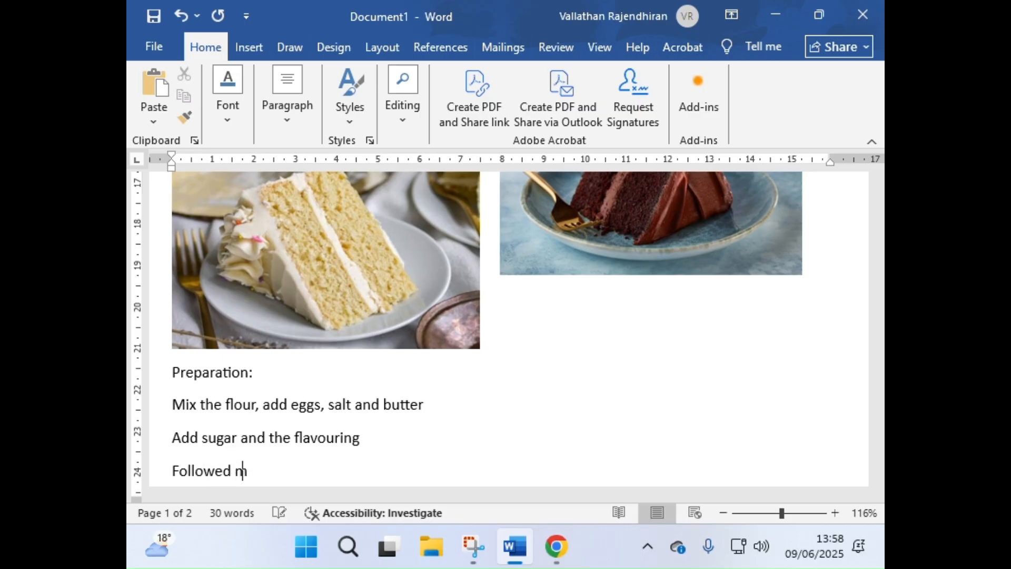
pyautogui.write('milk a')
pyautogui.press('BackSpace')
pyautogui.press('BackSpace')
pyautogui.press('BackSpace')
pyautogui.press('BackSpace')
pyautogui.press('BackSpace')
pyautogui.press('BackSpace')
pyautogui.press('BackSpace')
pyautogui.press('BackSpace')
pyautogui.press('BackSpace')
pyautogui.press('BackSpace')
pyautogui.press('BackSpace')
pyautogui.write('by milk and w')
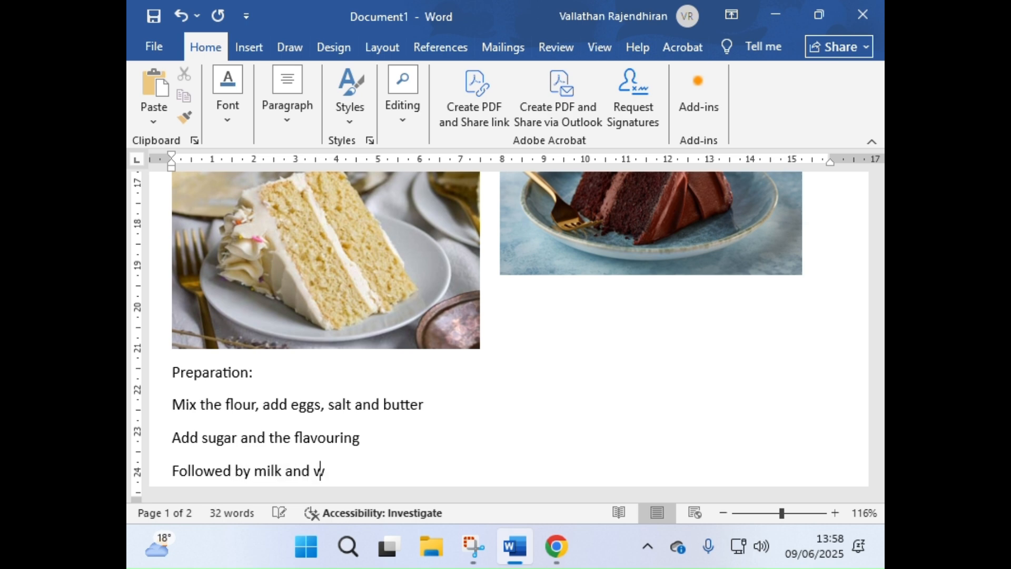
pyautogui.write('ater')
pyautogui.press('Return')
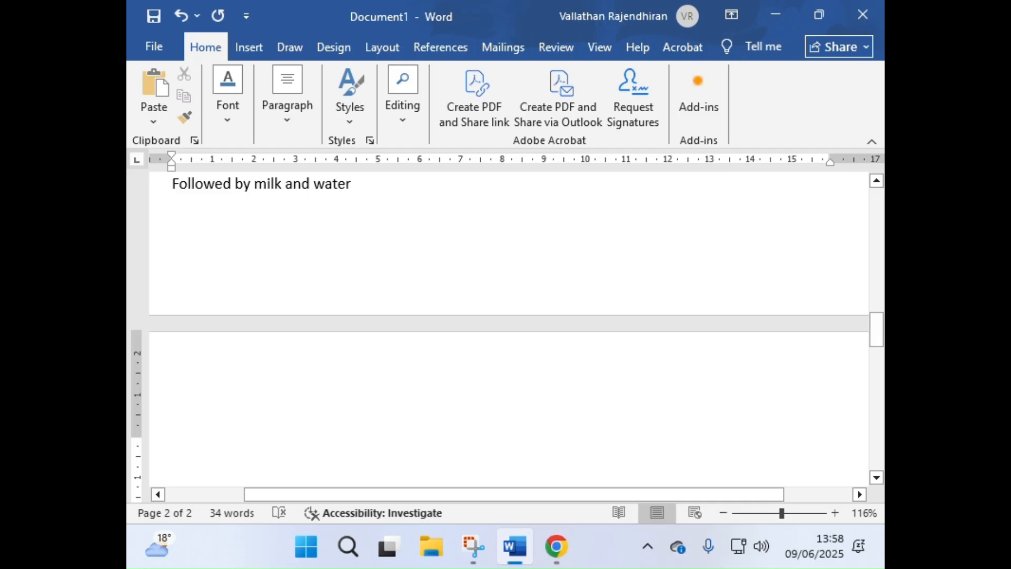
pyautogui.write('Mix')
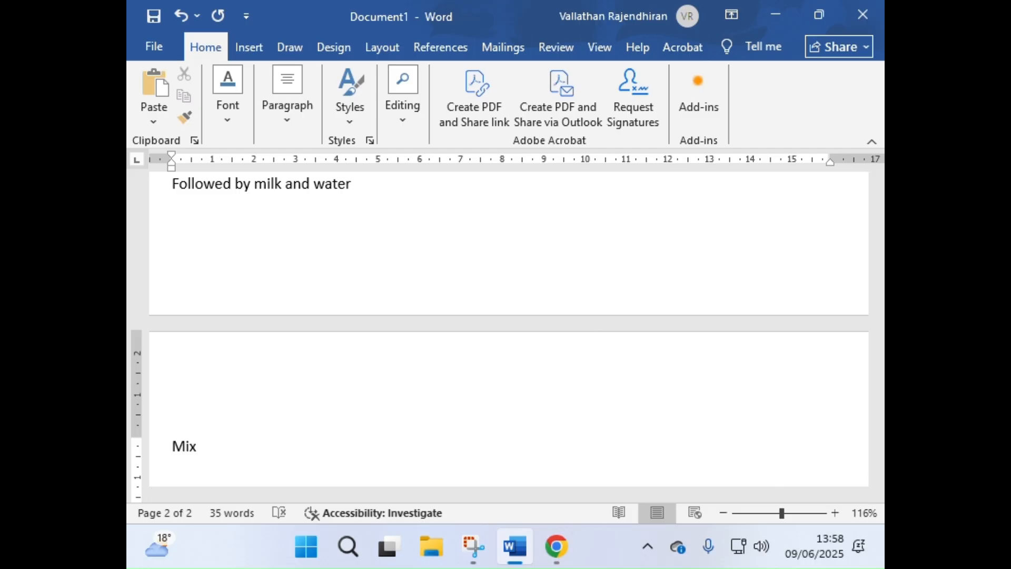
pyautogui.press('BackSpace')
pyautogui.press('BackSpace')
pyautogui.press('BackSpace')
pyautogui.press('BackSpace')
# Write the preparation line "Stir the mix well until smooth" in the empty paragraph below "Followed by milk and water".
pyautogui.write('Stir the mix well it')
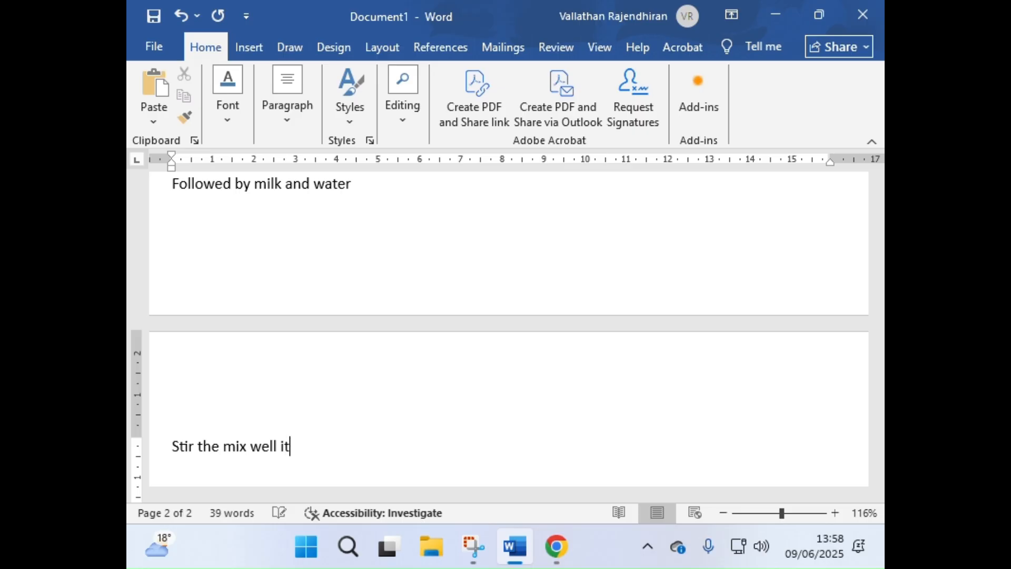
pyautogui.press('BackSpace')
pyautogui.write('intil')
pyautogui.press('BackSpace')
pyautogui.press('BackSpace')
pyautogui.press('BackSpace')
pyautogui.press('BackSpace')
pyautogui.write('until smooth')
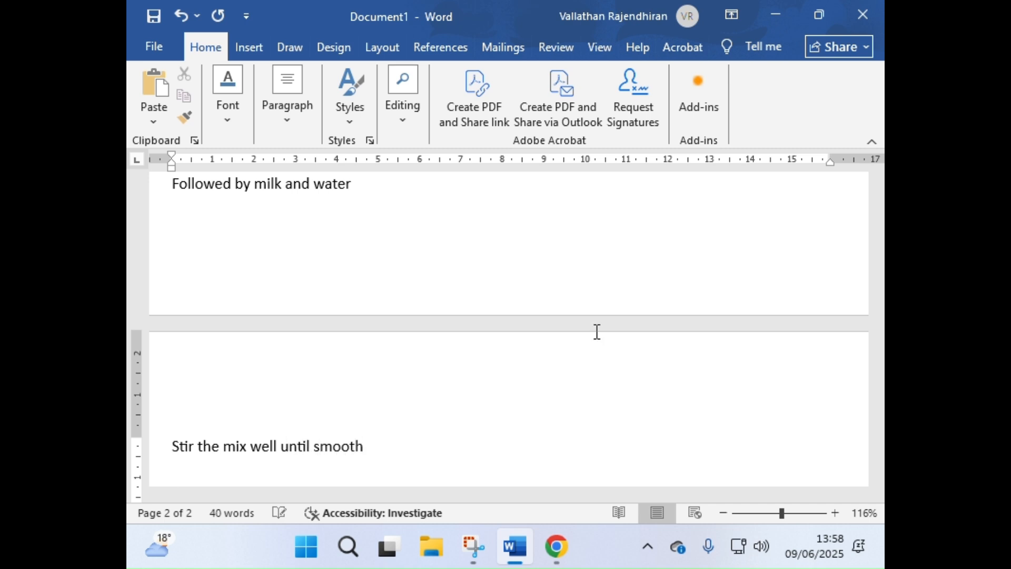
# Add the preparation line "Preheat the oven to 120 degree and place tge mix in a container" in a new paragraph.
pyautogui.press('Return')
pyautogui.write('Preheat the')
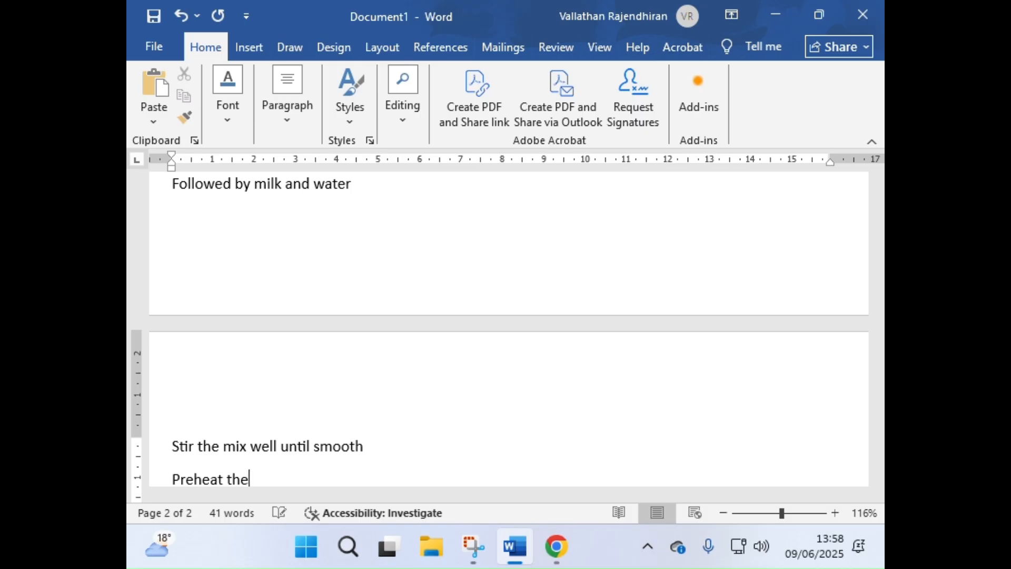
pyautogui.write(' oven to 180')
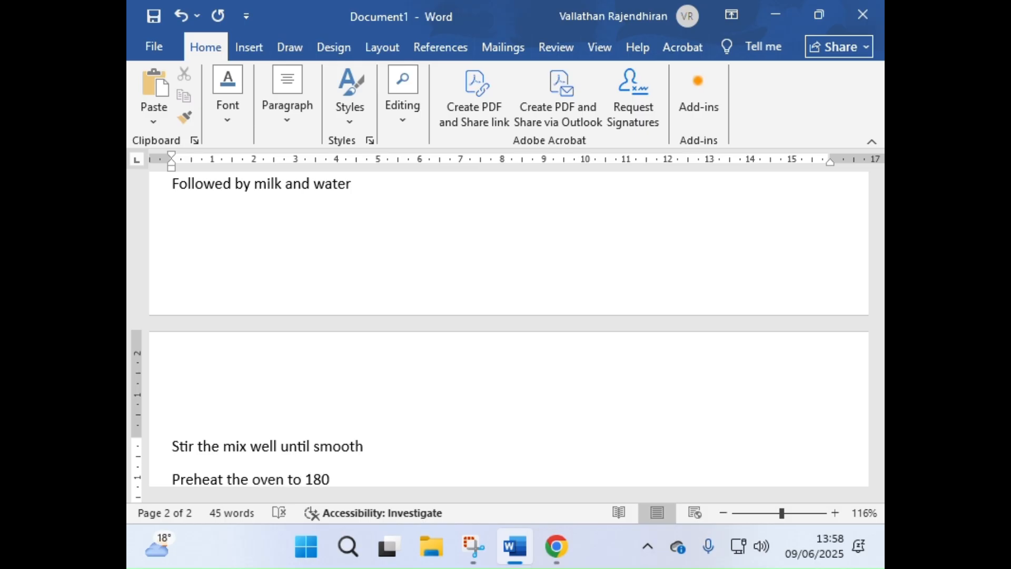
pyautogui.write('degree')
pyautogui.press('BackSpace')
pyautogui.press('BackSpace')
pyautogui.press('BackSpace')
pyautogui.press('BackSpace')
pyautogui.press('BackSpace')
pyautogui.press('BackSpace')
pyautogui.press('BackSpace')
pyautogui.press('BackSpace')
pyautogui.press('BackSpace')
pyautogui.write('20 degree a')
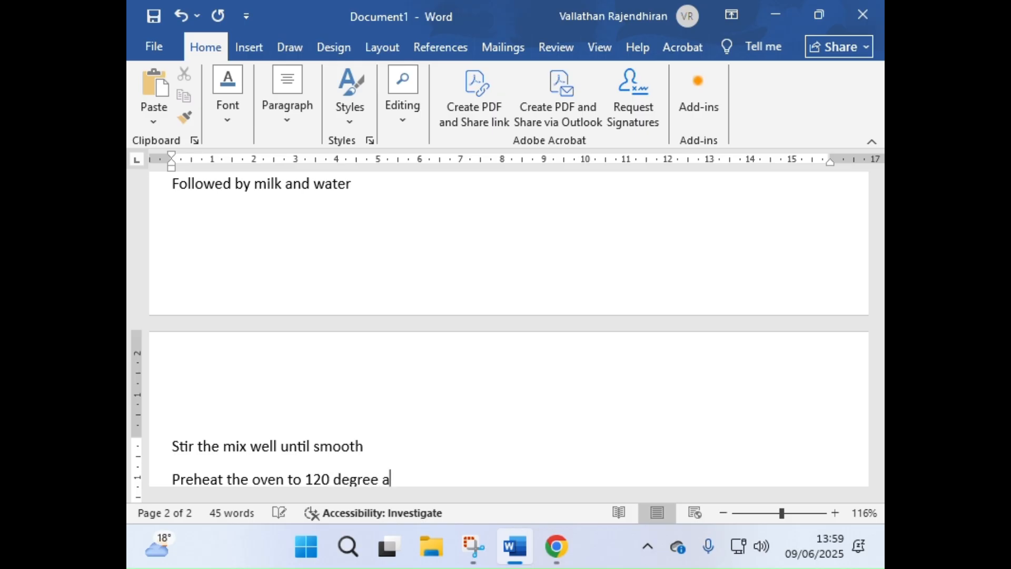
pyautogui.write('nd place te')
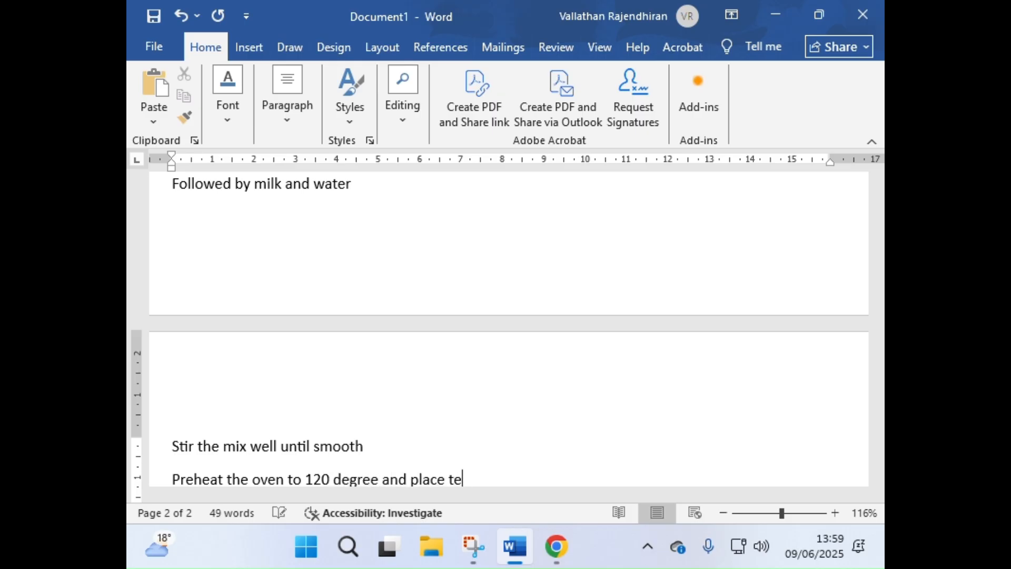
pyautogui.press('BackSpace')
pyautogui.write('ge mix in a ')
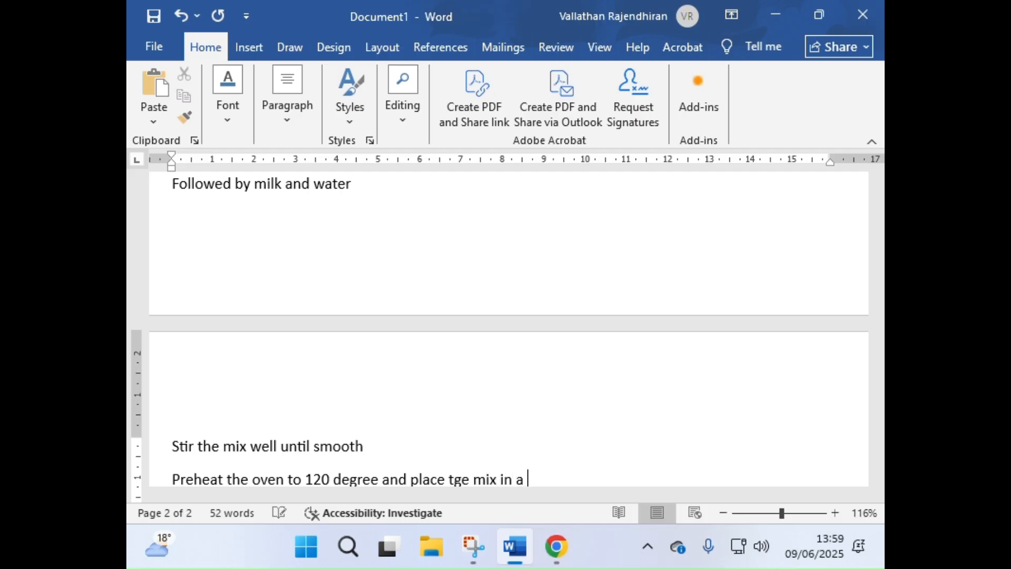
pyautogui.write('container')
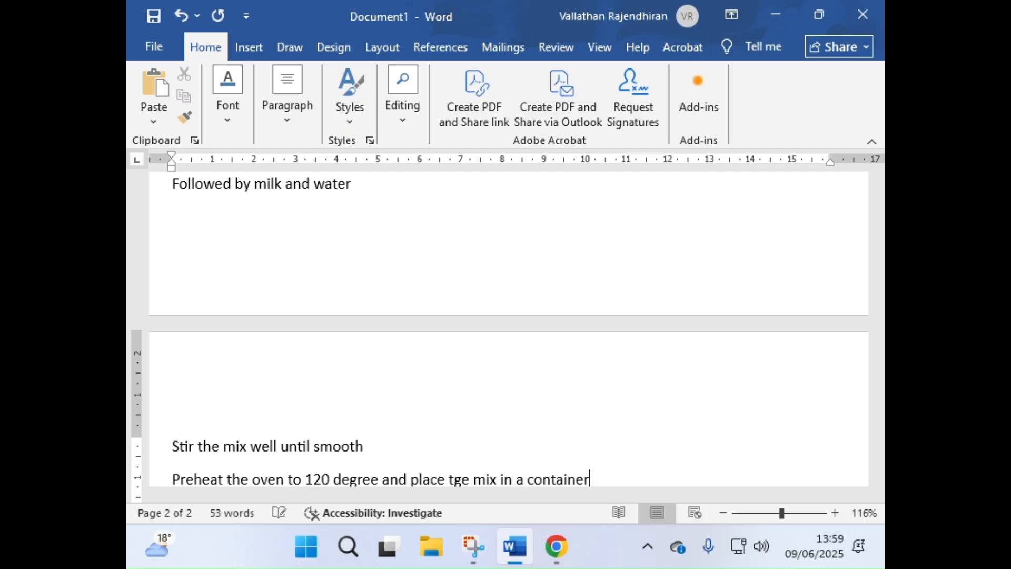
# Add the closing preparation lines "Bake it for 25 minutes" and "Cake is ready" as separate paragraphs.
pyautogui.press('Return')
pyautogui.write('Bake it ')
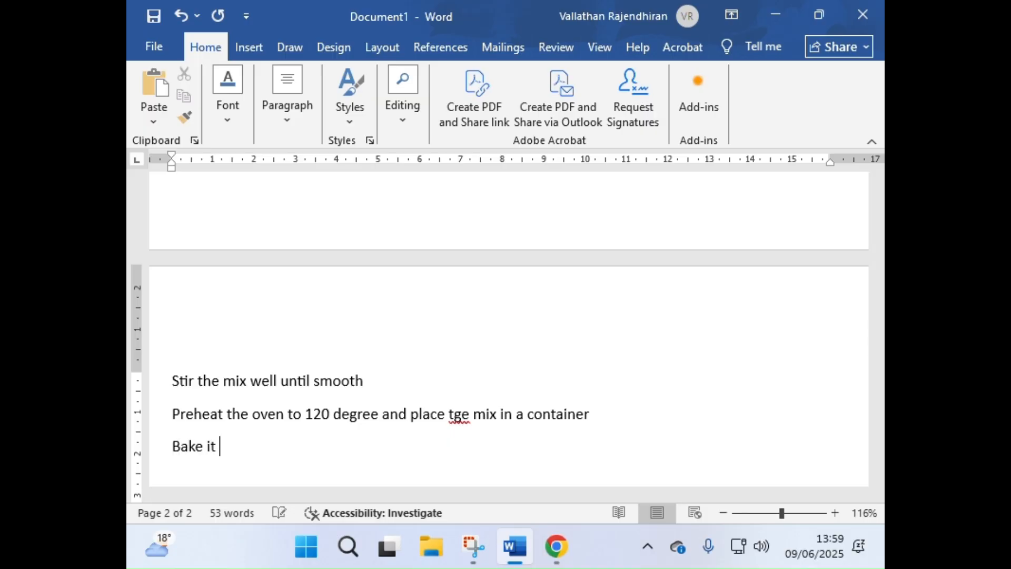
pyautogui.write('for 25 mi')
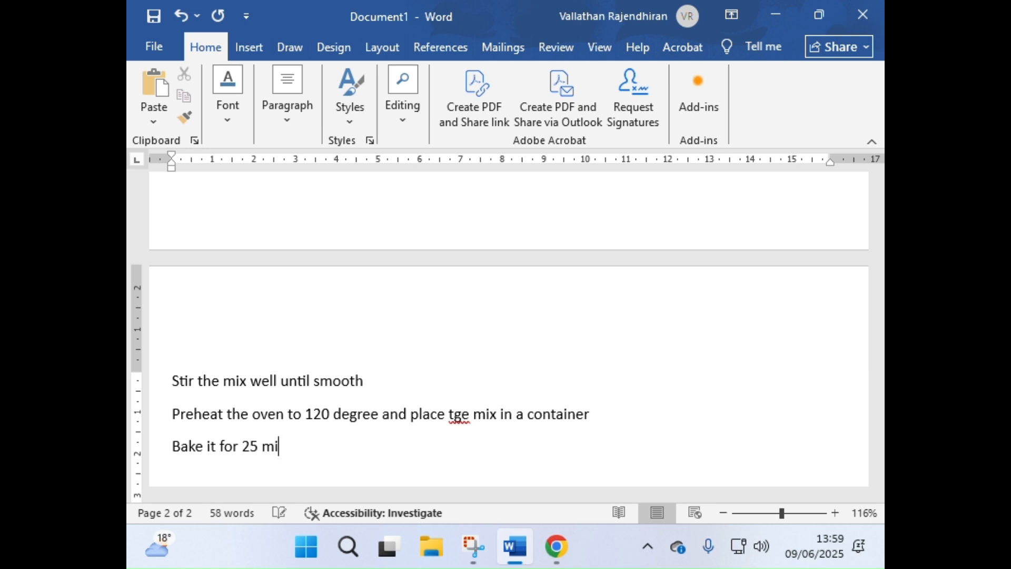
pyautogui.write('nutes.')
pyautogui.press('BackSpace')
pyautogui.press('Return')
pyautogui.write('Cake is ready')
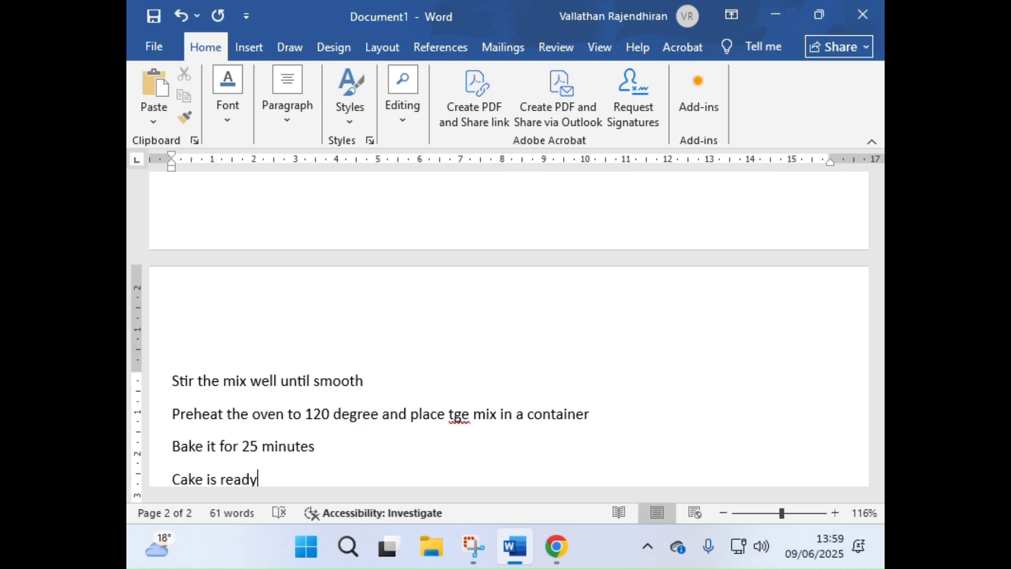
# Correct the misspelled word "tge" to "the" in the oven preheating line.
pyautogui.click(461, 414)
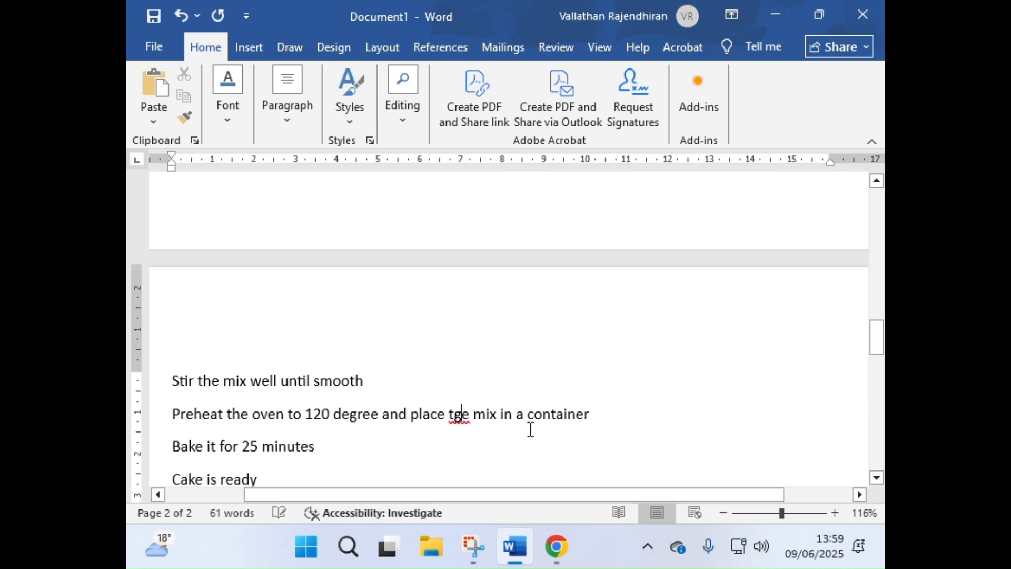
pyautogui.press('BackSpace')
pyautogui.write('h')
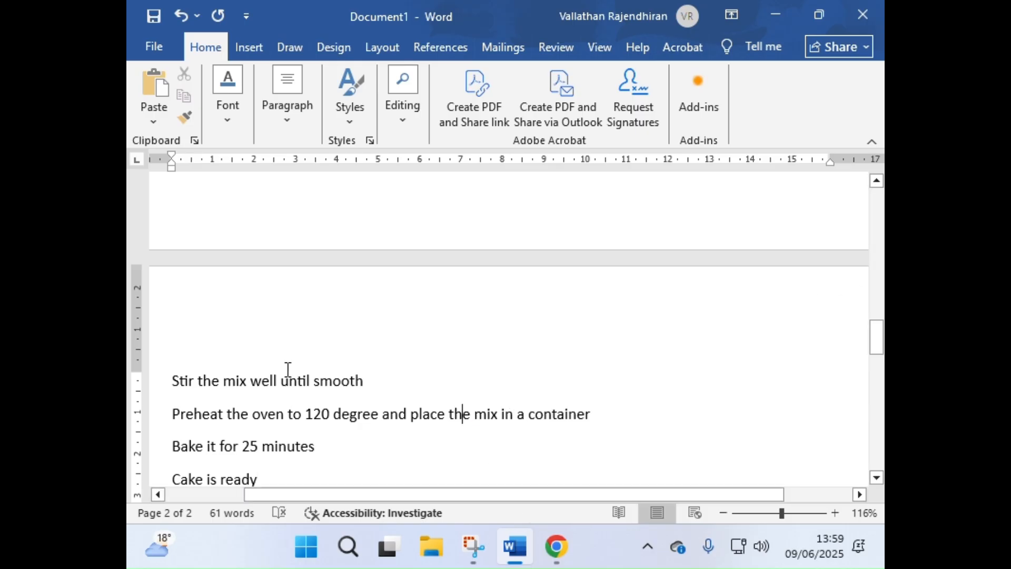
# Review the whole recipe from title to last preparation line, checking the text, the picture arrangement and the page break.
pyautogui.scroll(-3, 265, 415)
pyautogui.scroll(3, 267, 415)
pyautogui.scroll(12, 267, 416)
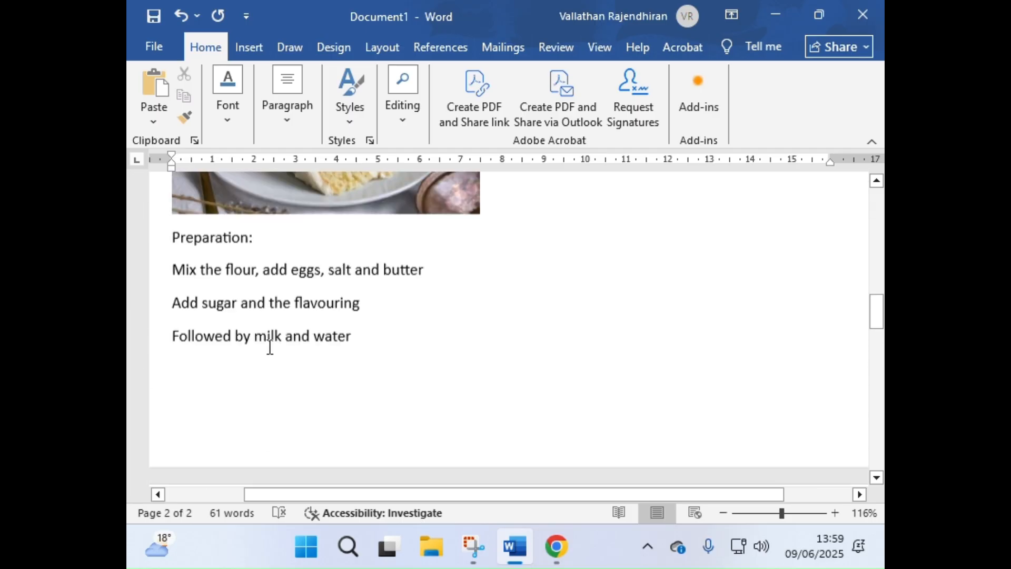
pyautogui.scroll(1, 226, 289)
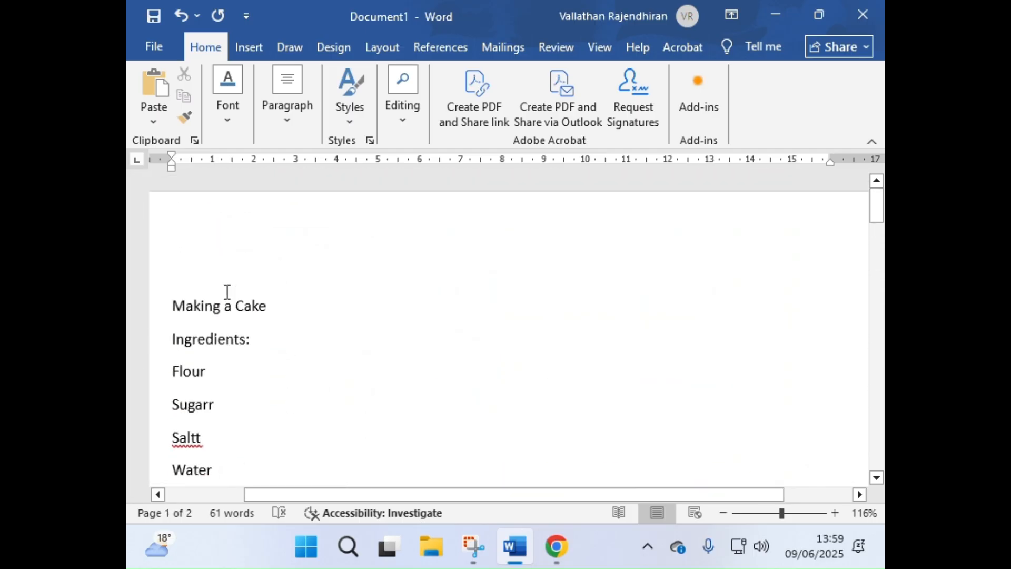
pyautogui.scroll(-3, 221, 302)
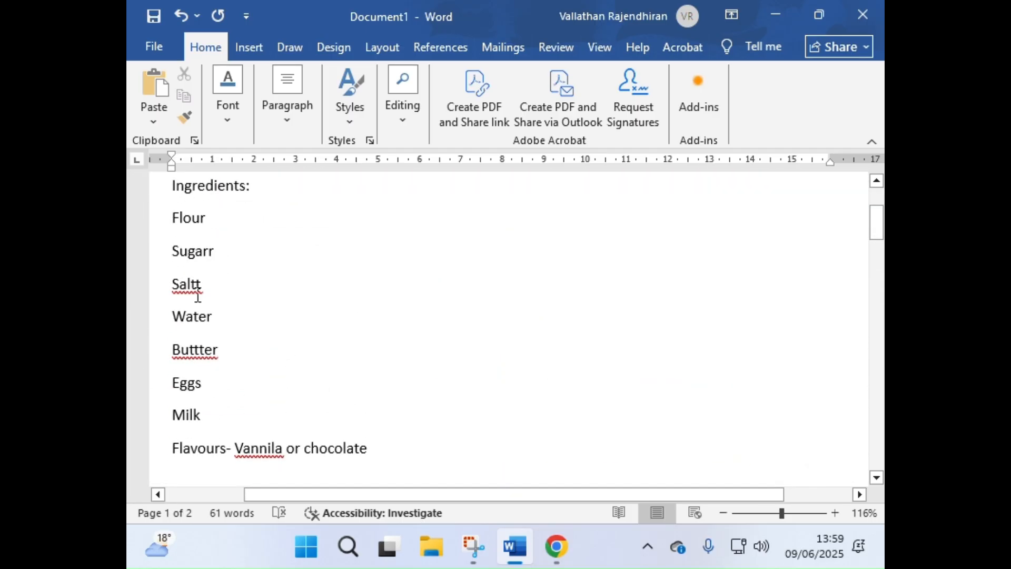
pyautogui.scroll(-1, 250, 416)
pyautogui.scroll(-8, 250, 416)
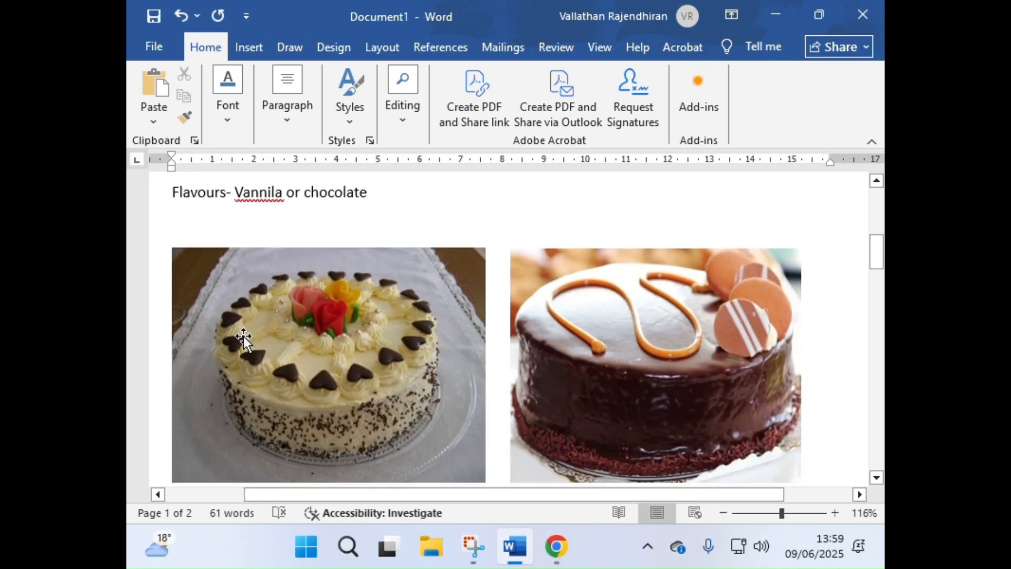
pyautogui.scroll(-6, 384, 458)
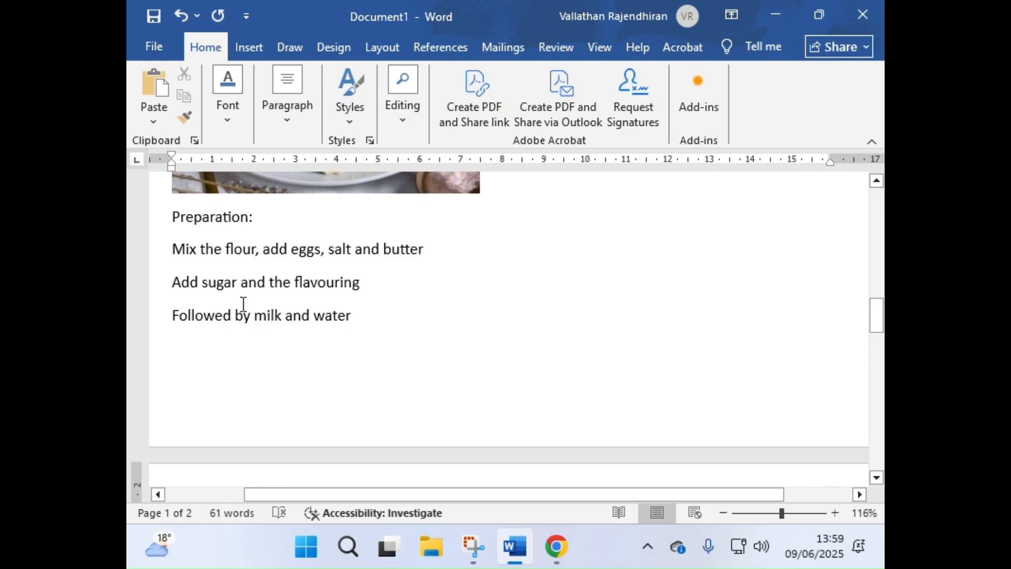
pyautogui.scroll(-5, 268, 417)
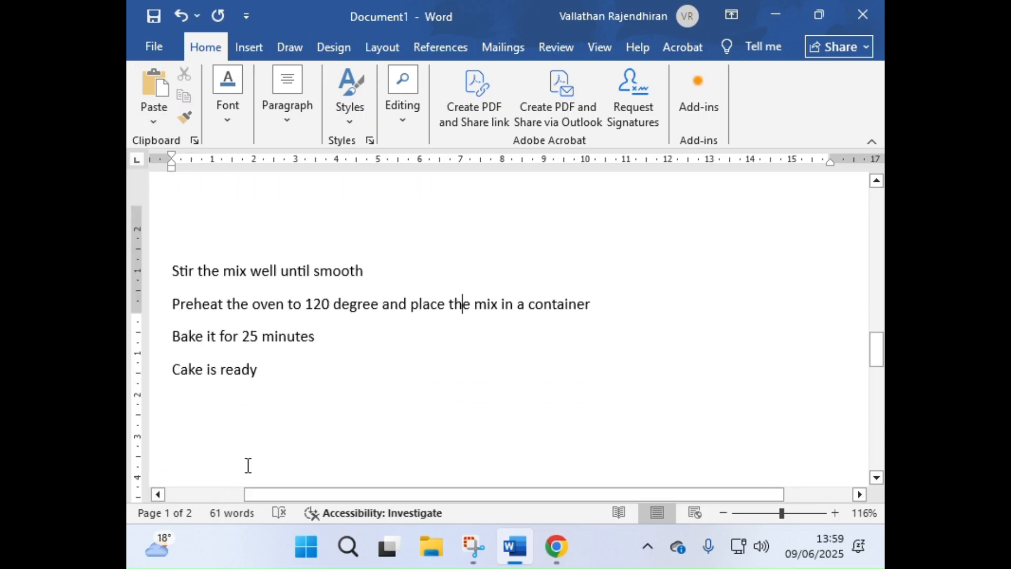
pyautogui.scroll(5, 248, 467)
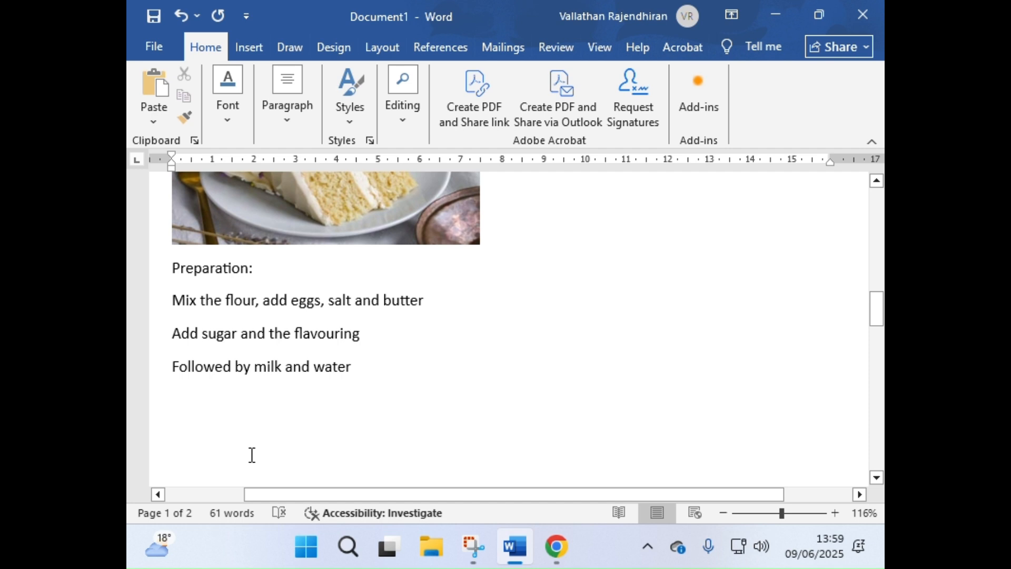
pyautogui.scroll(2, 253, 455)
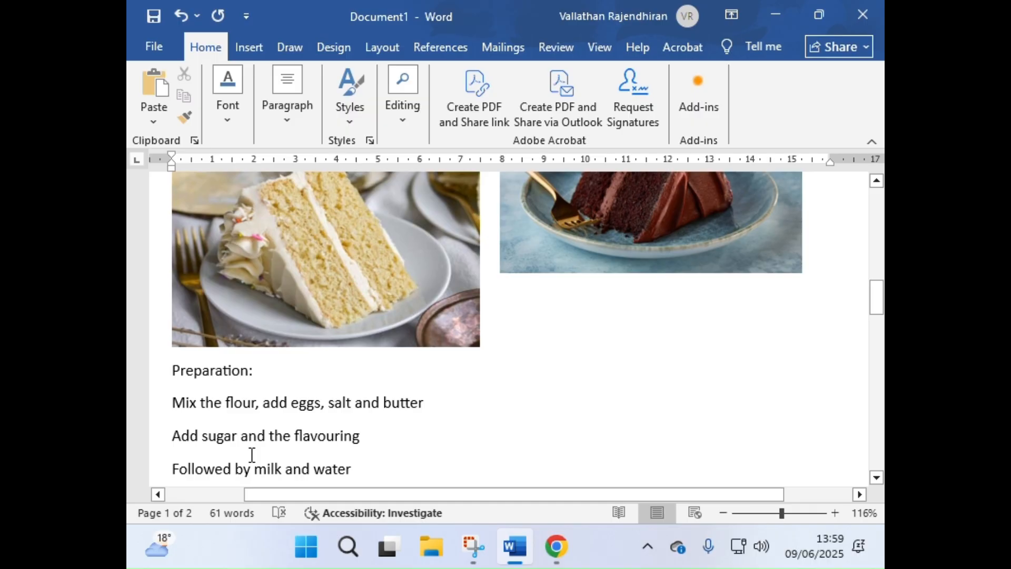
pyautogui.scroll(8, 226, 448)
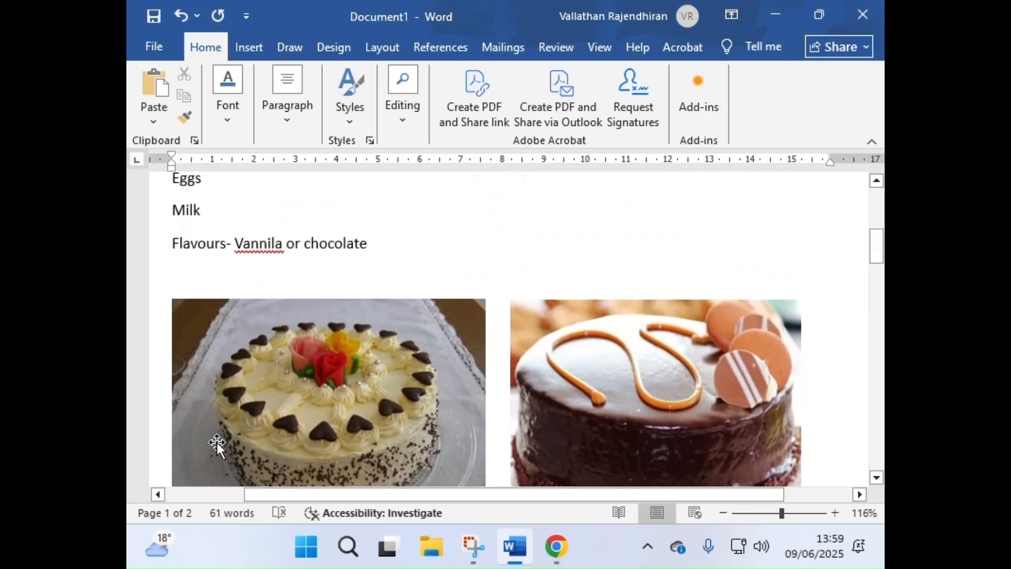
pyautogui.scroll(-7, 209, 433)
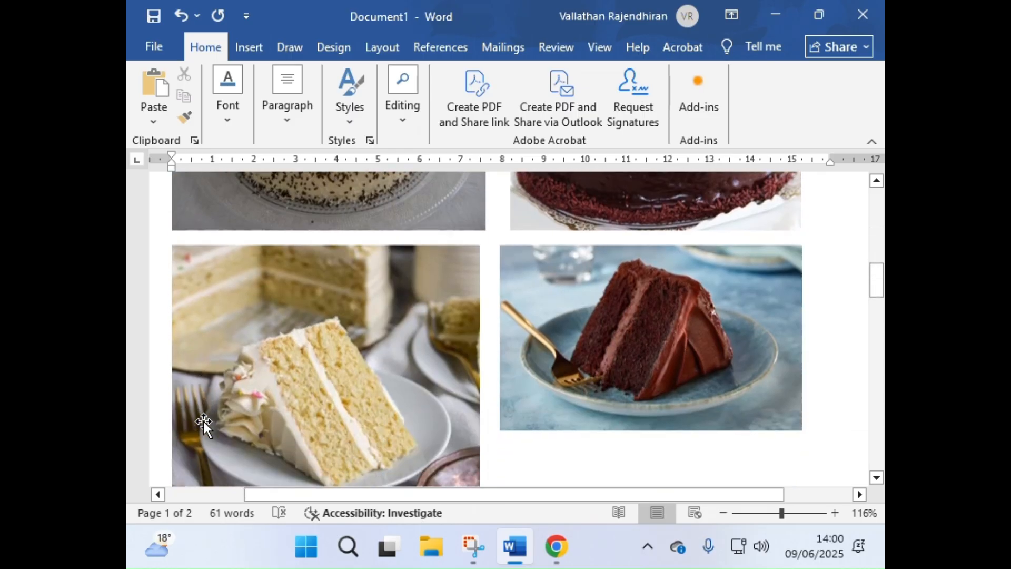
pyautogui.scroll(4, 204, 421)
pyautogui.scroll(-2, 204, 421)
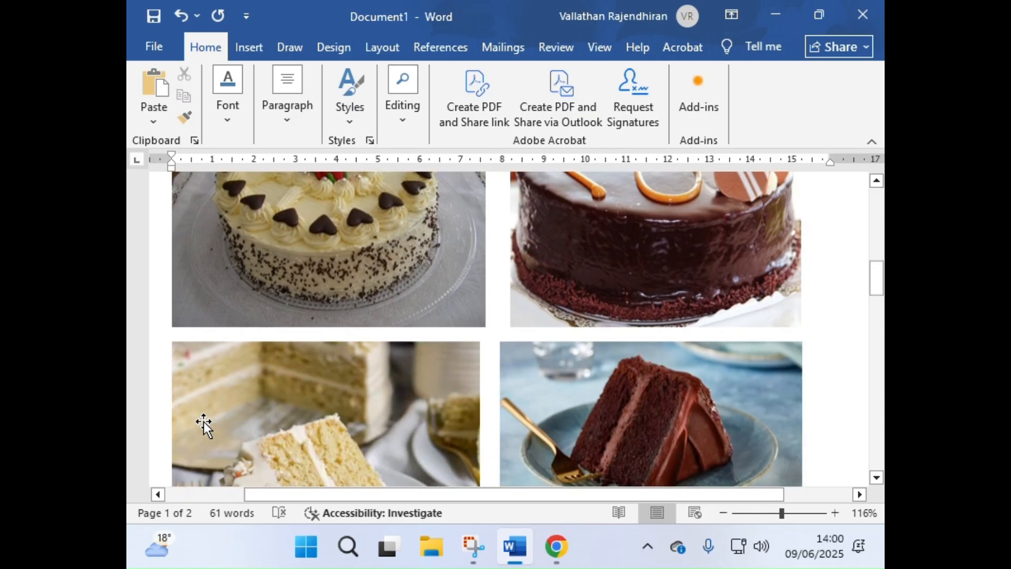
pyautogui.scroll(-2, 203, 421)
pyautogui.scroll(5, 203, 421)
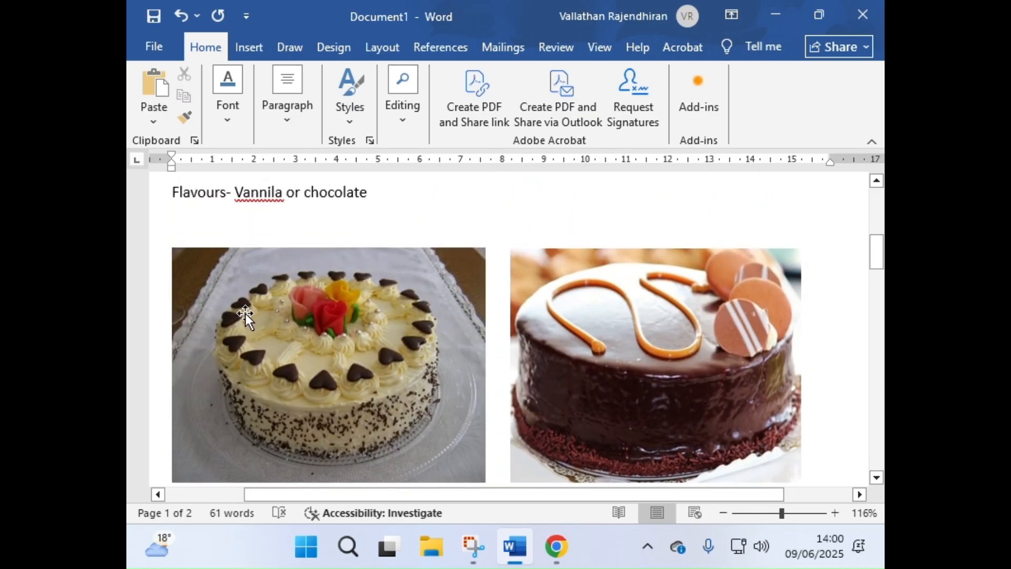
# Delete the whole vanilla cake and whole chocolate cake pictures, keeping only the two slice pictures.
pyautogui.click(327, 378)
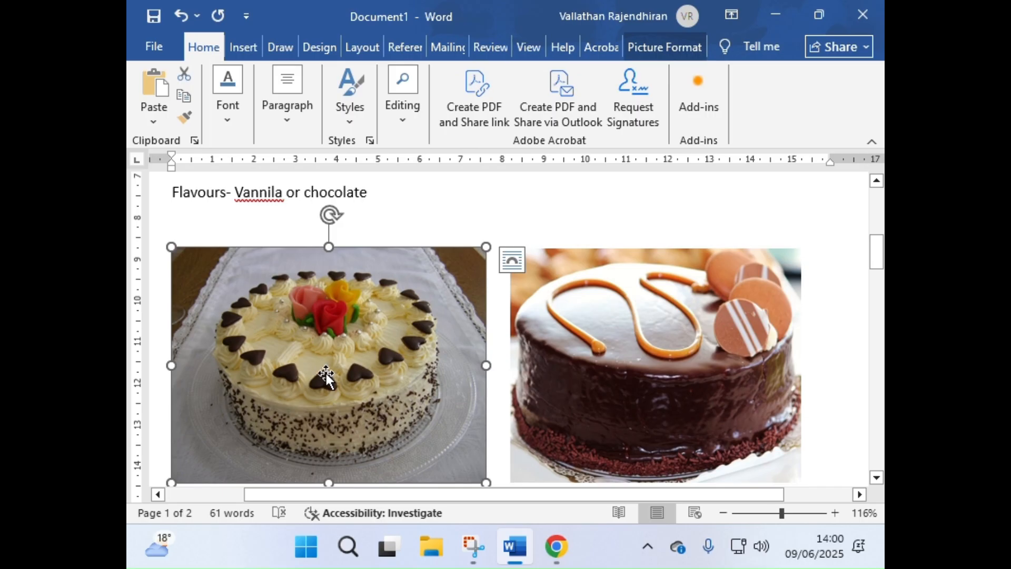
pyautogui.press('Delete')
pyautogui.scroll(-7, 306, 372)
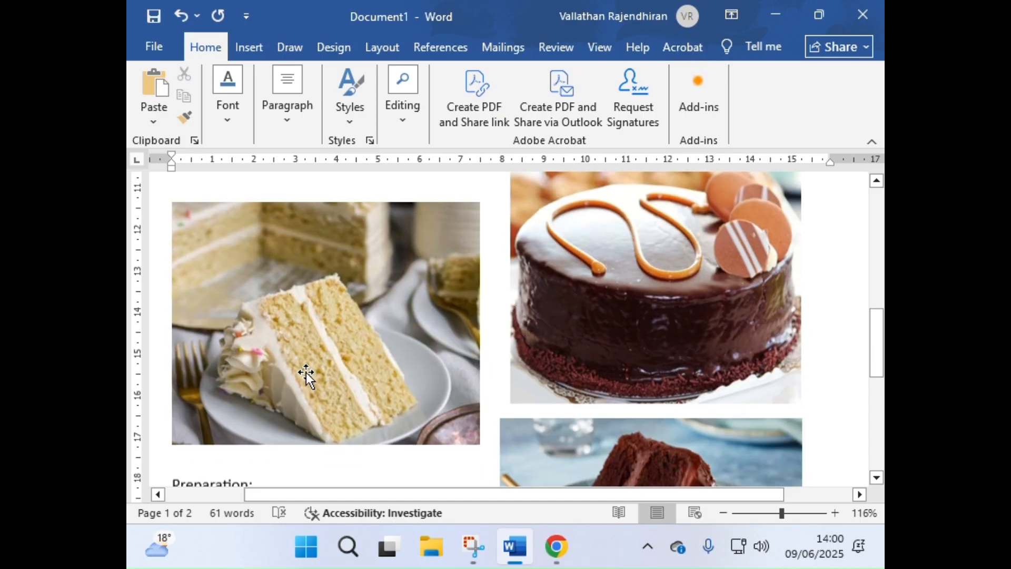
pyautogui.scroll(5, 308, 373)
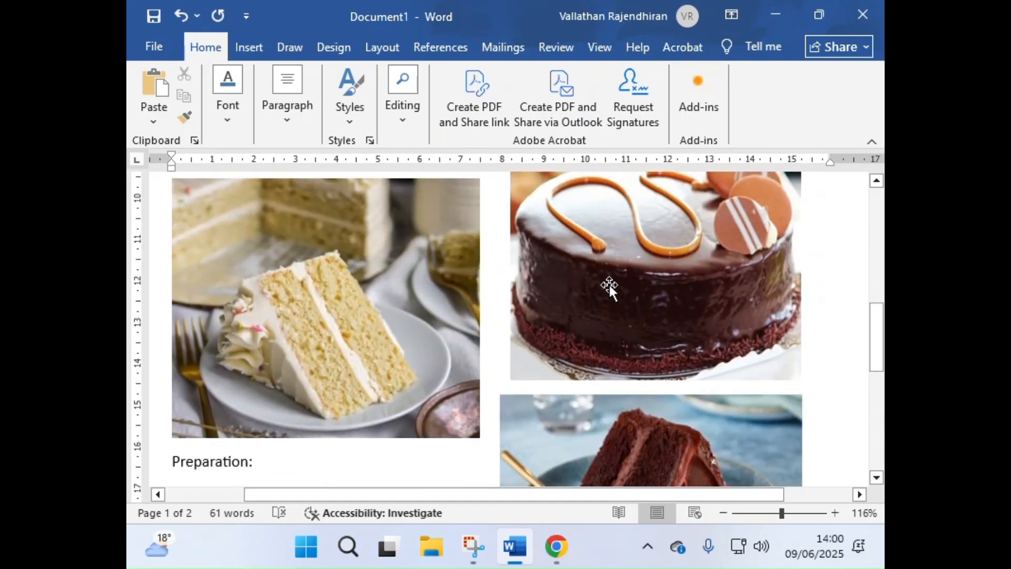
pyautogui.scroll(5, 658, 255)
pyautogui.scroll(-4, 651, 275)
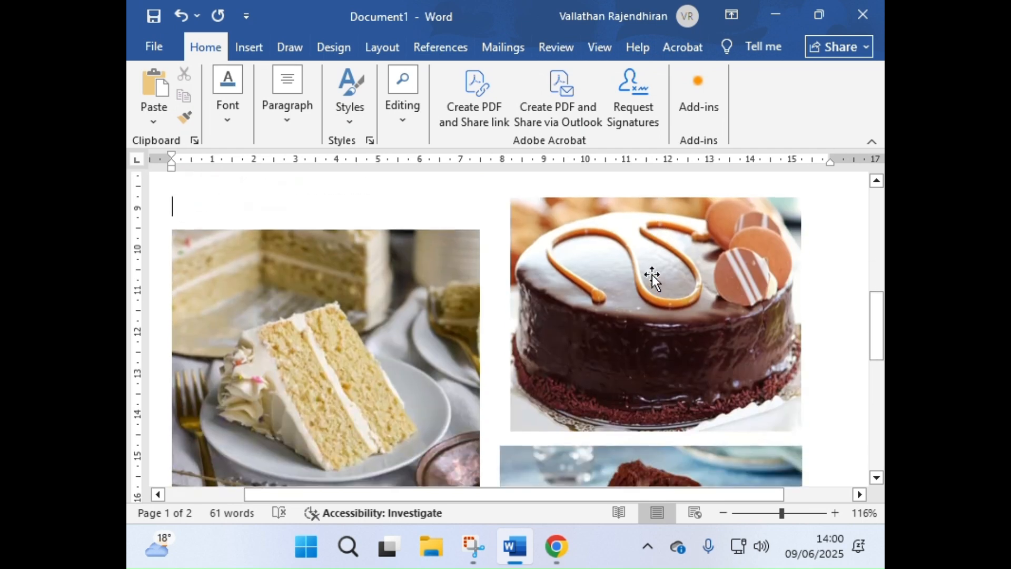
pyautogui.click(649, 285)
pyautogui.press('Delete')
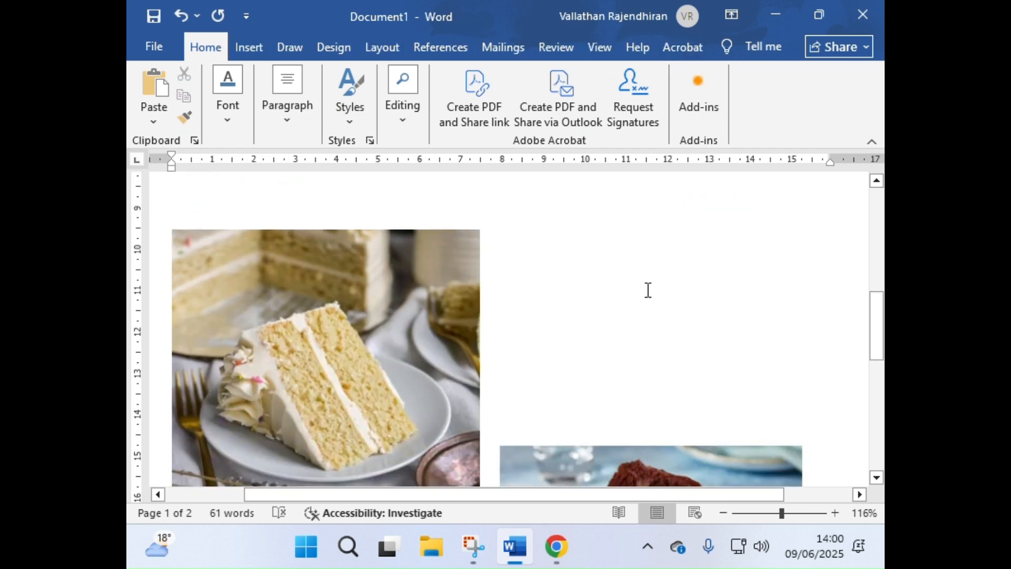
# Move the chocolate cake slice picture up so it sits beside the vanilla cake slice picture.
pyautogui.scroll(-3, 631, 380)
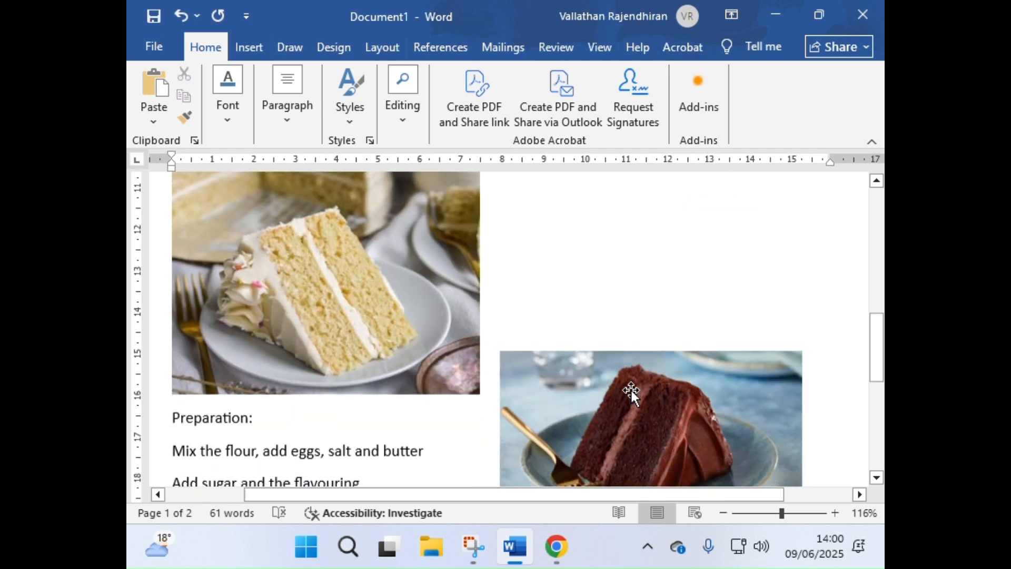
pyautogui.moveTo(631, 394); pyautogui.dragTo(636, 244)
pyautogui.moveTo(622, 291); pyautogui.dragTo(603, 268)
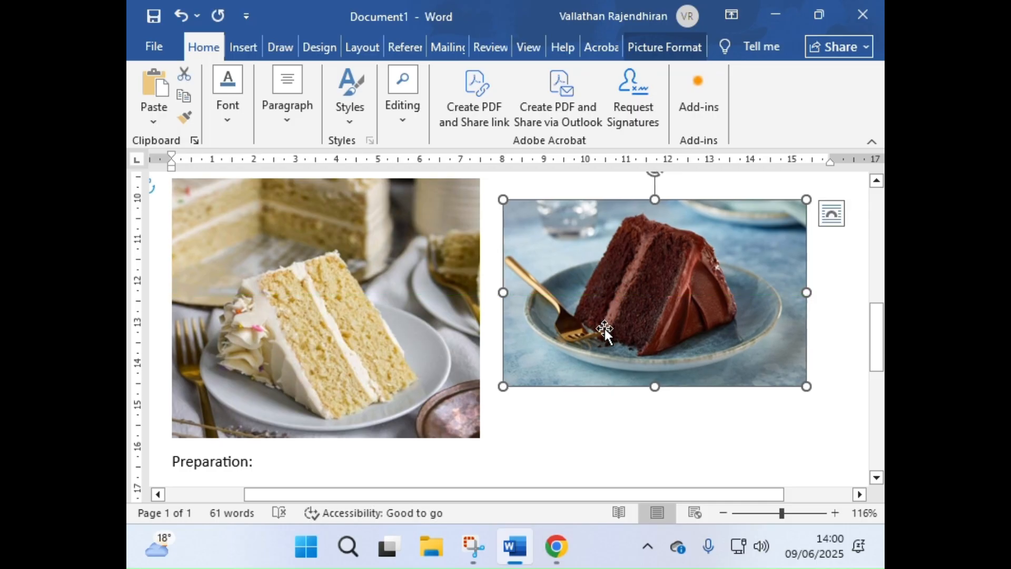
pyautogui.scroll(-4, 606, 328)
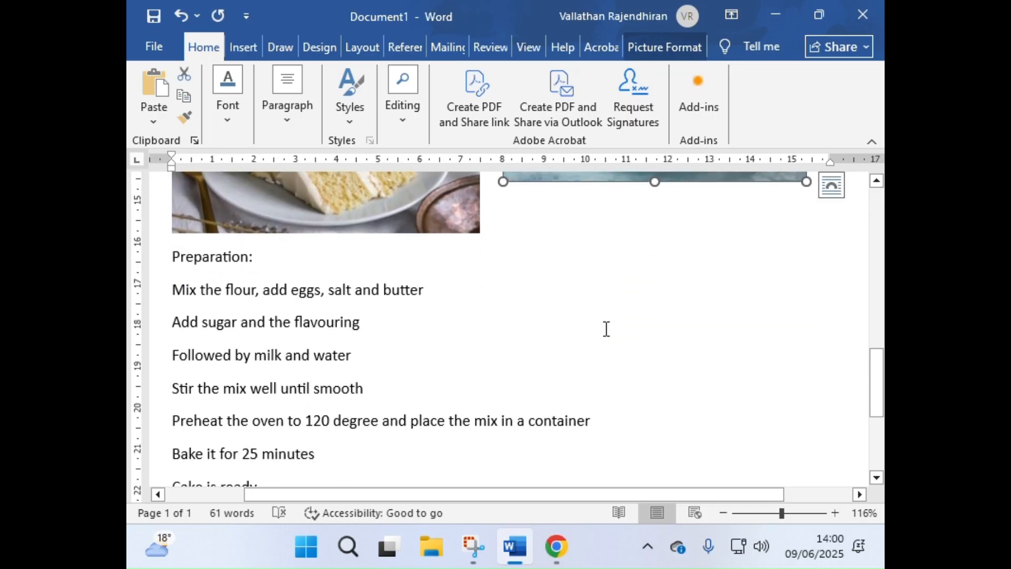
pyautogui.scroll(12, 606, 329)
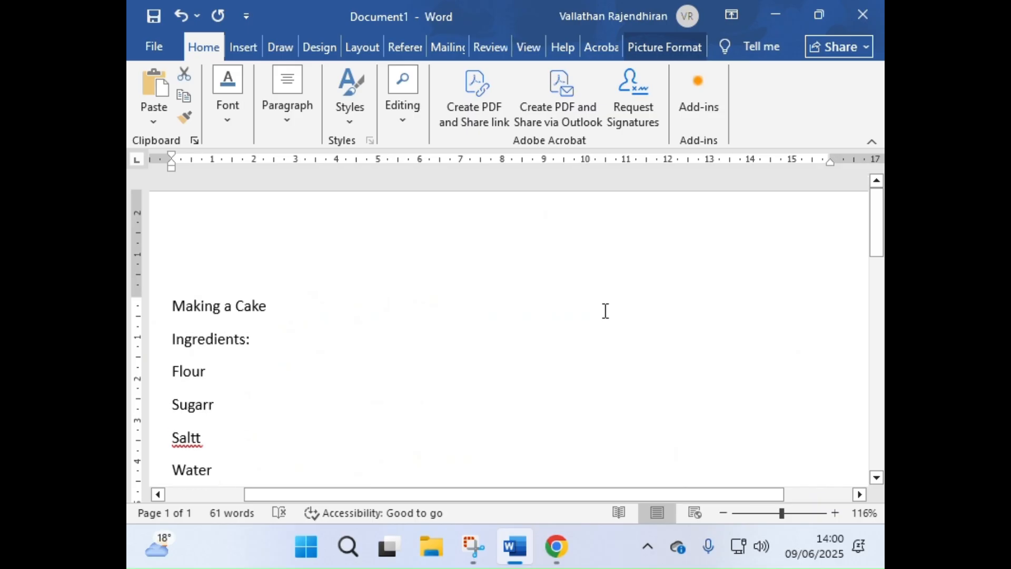
# Enlarge the title "Making a Cake" to font size 20.
pyautogui.scroll(-1, 606, 310)
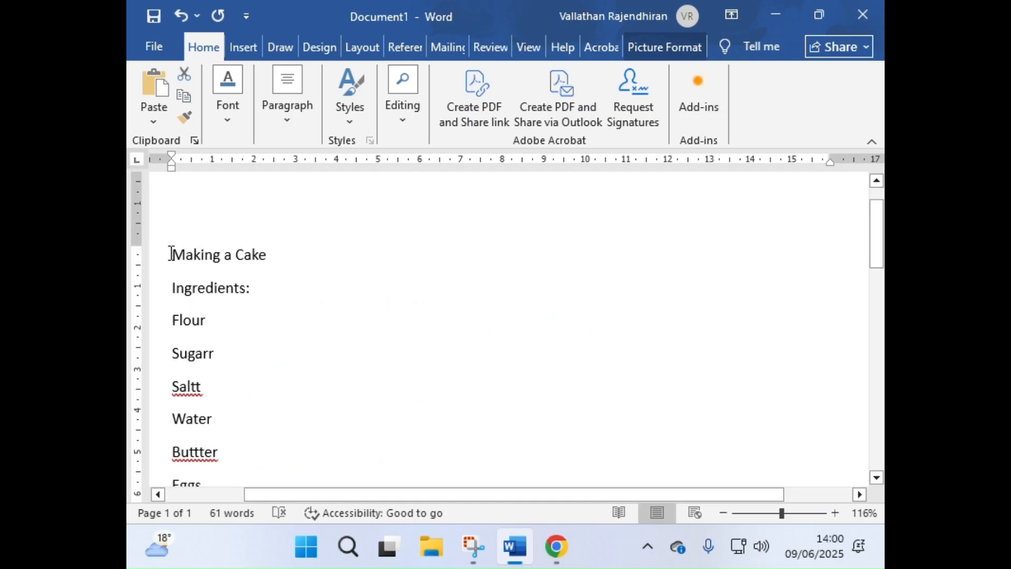
pyautogui.moveTo(171, 253); pyautogui.dragTo(323, 255)
pyautogui.click(284, 276)
pyautogui.click(196, 257)
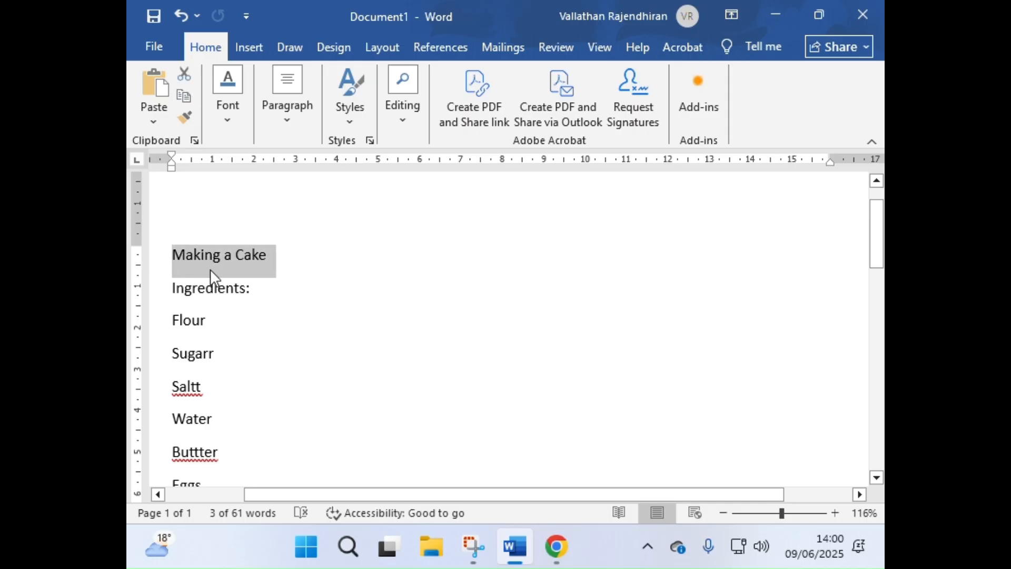
pyautogui.click(235, 113)
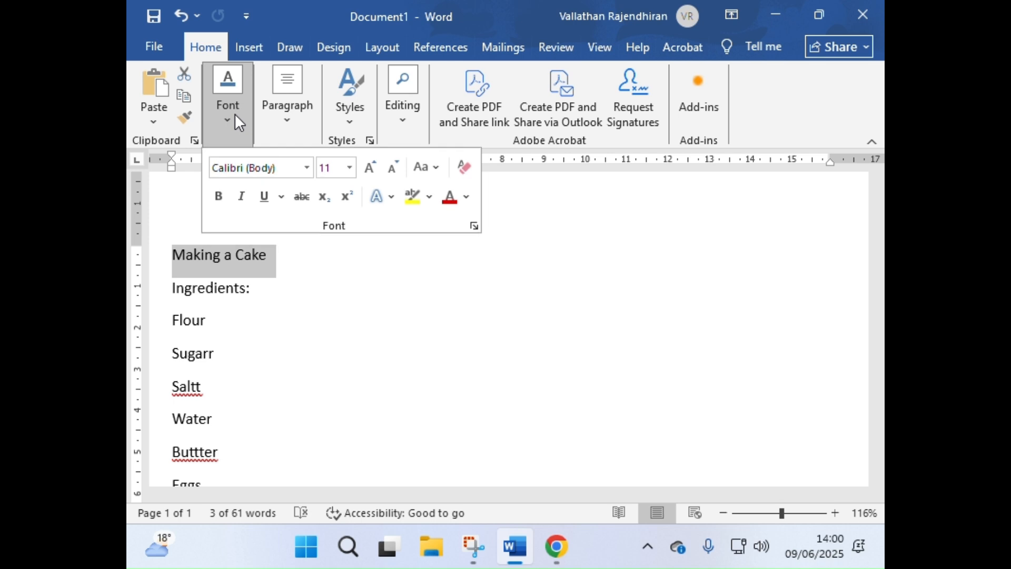
pyautogui.click(371, 169)
pyautogui.click(371, 169)
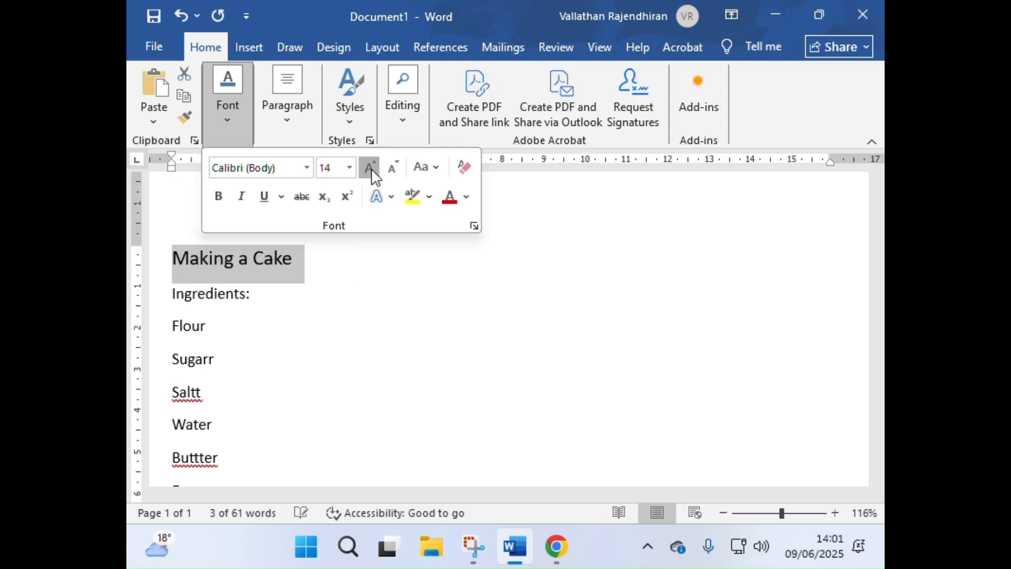
pyautogui.click(372, 169)
pyautogui.click(371, 169)
pyautogui.click(371, 168)
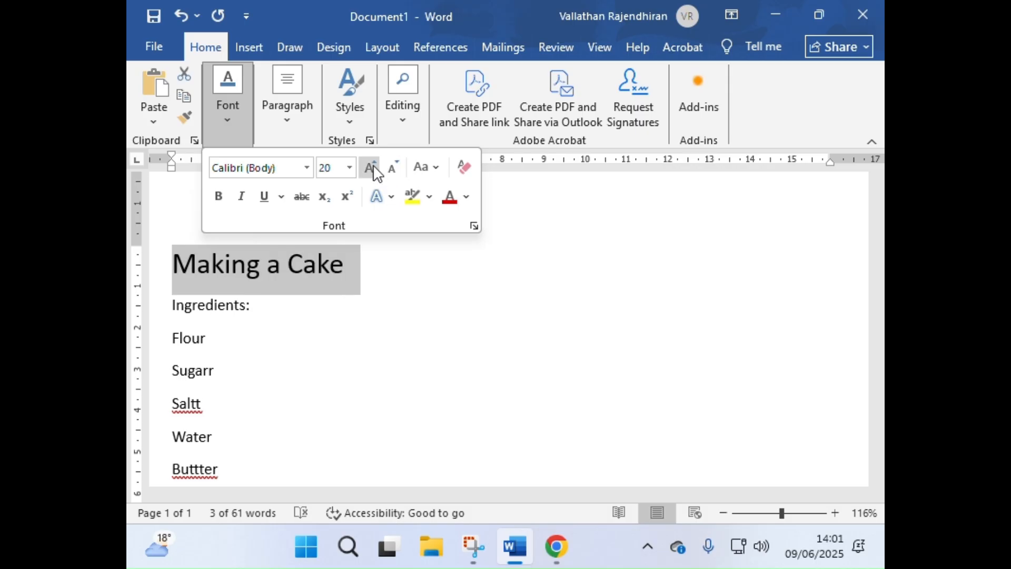
# Set the font of the title "Making a Cake" to Algerian.
pyautogui.click(310, 169)
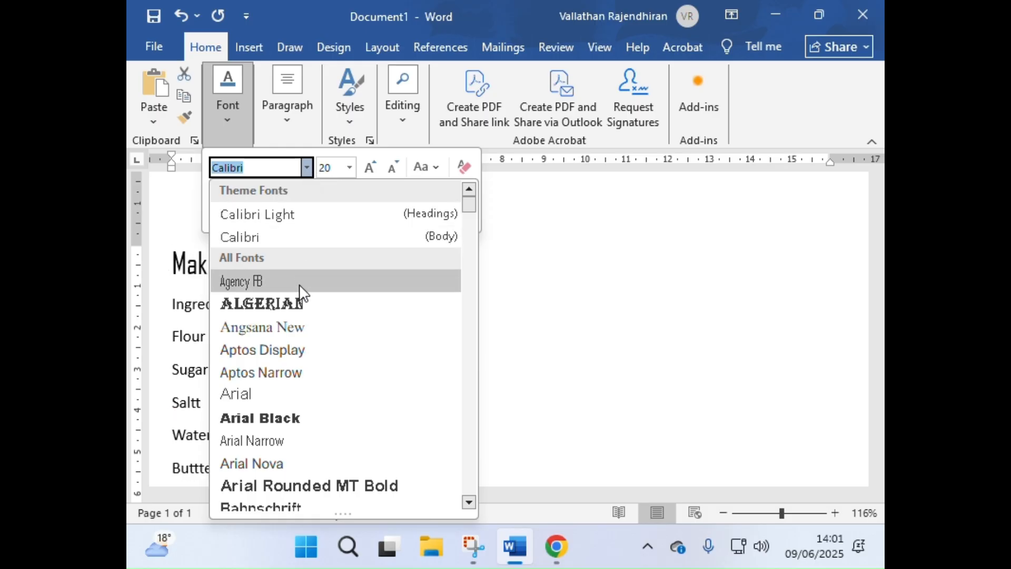
pyautogui.scroll(-4, 299, 320)
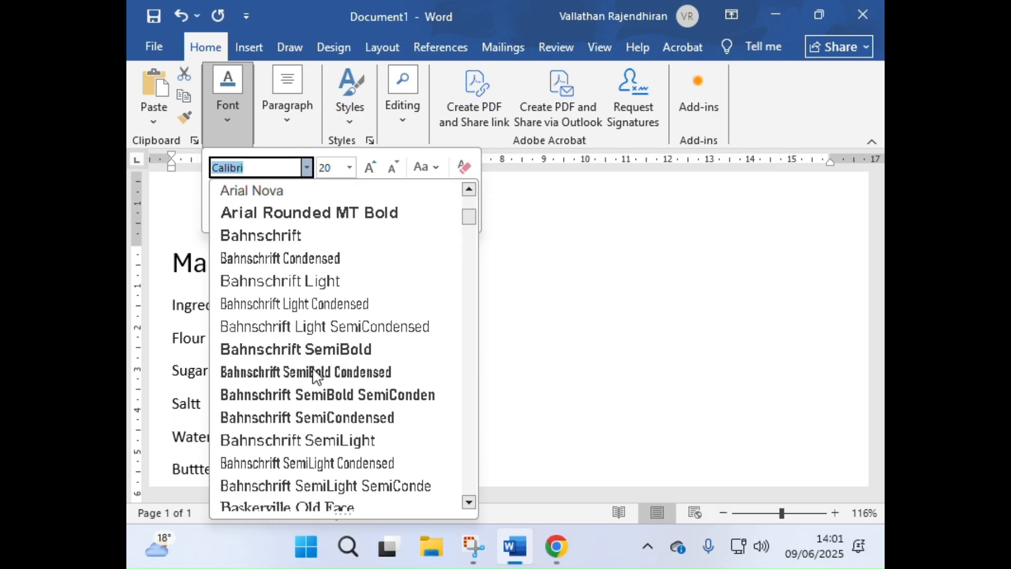
pyautogui.scroll(4, 313, 374)
pyautogui.click(288, 309)
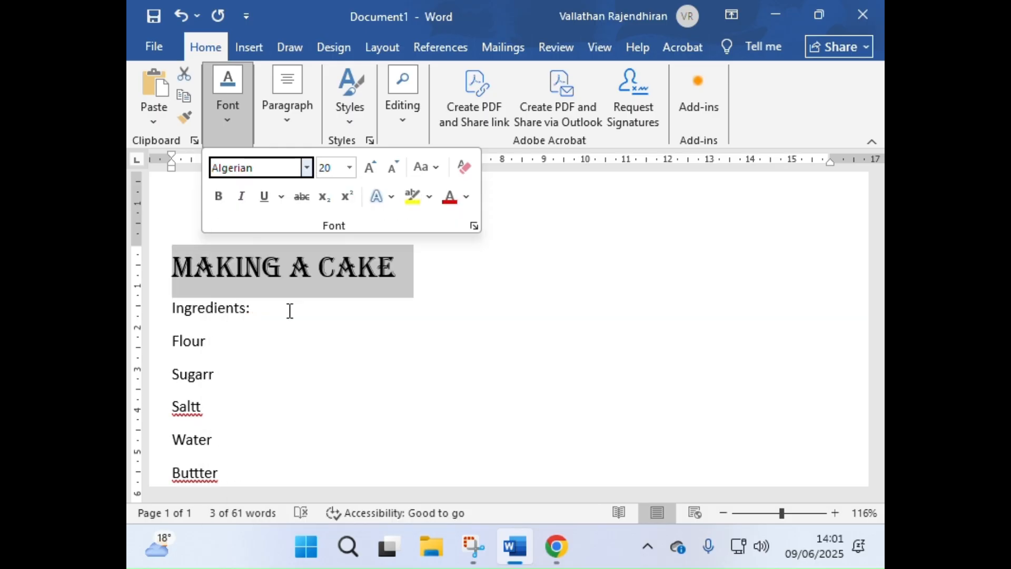
# Colour the title in the standard Purple and centre it on the page.
pyautogui.click(468, 200)
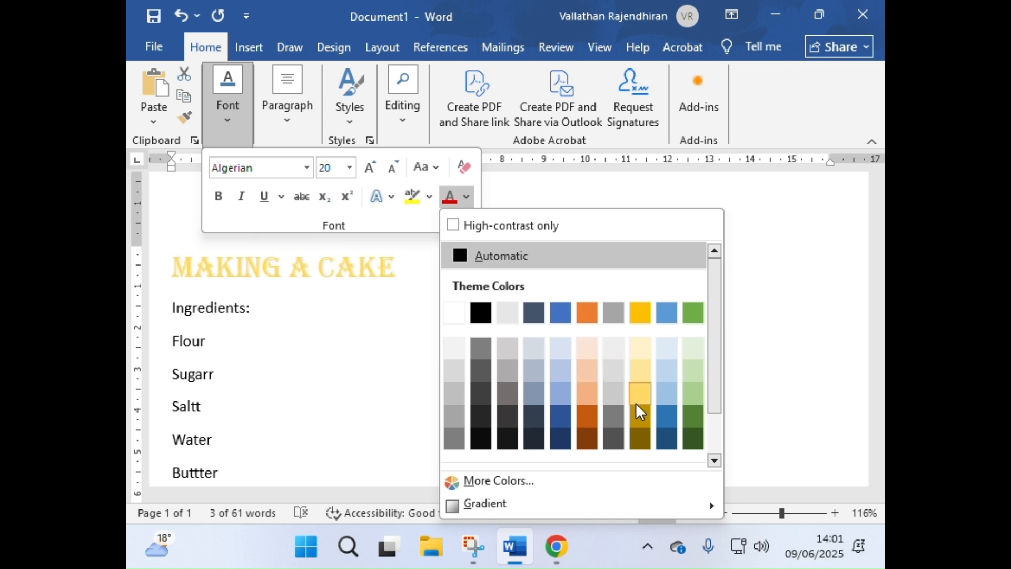
pyautogui.scroll(-2, 635, 427)
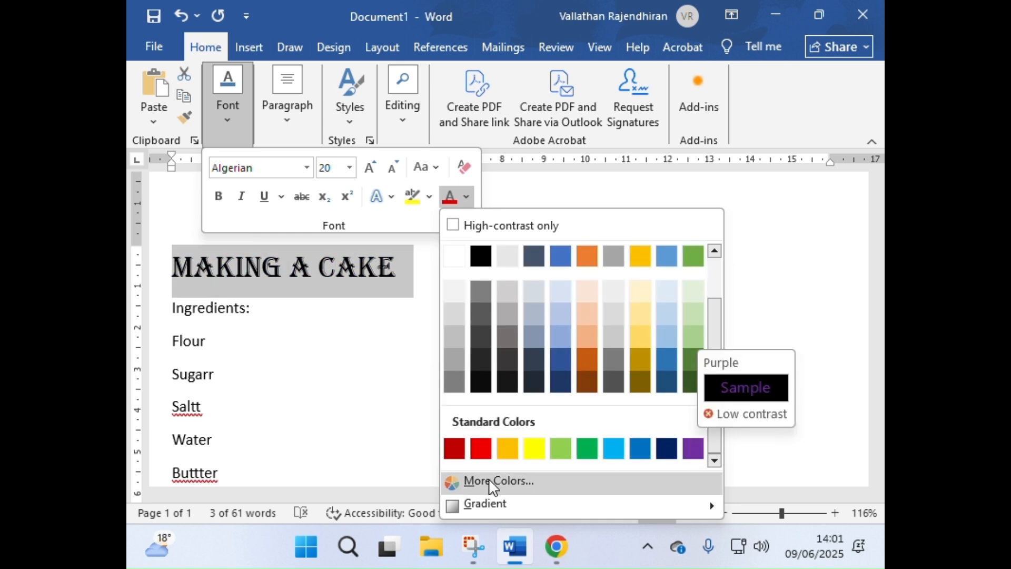
pyautogui.click(696, 443)
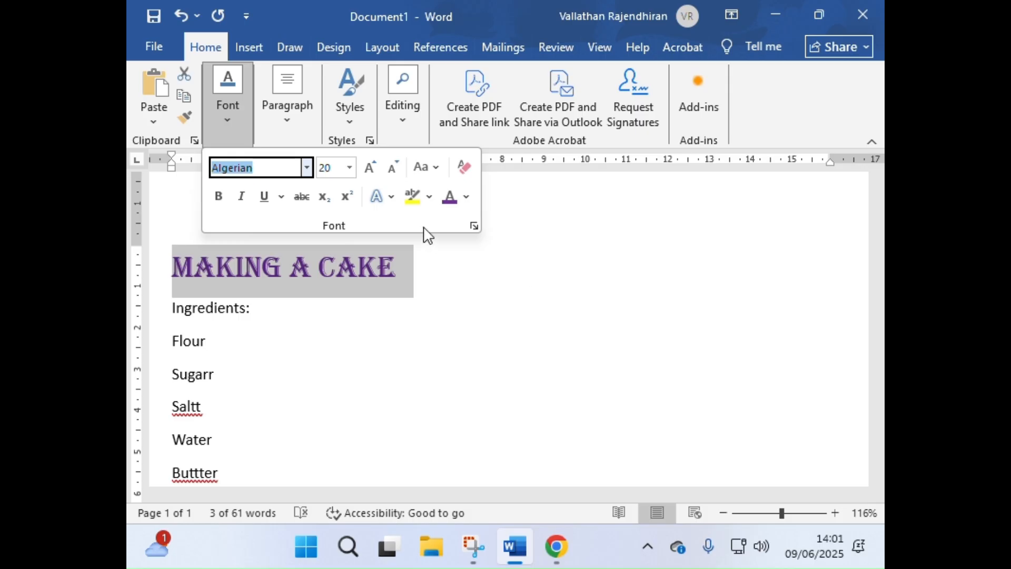
pyautogui.click(286, 129)
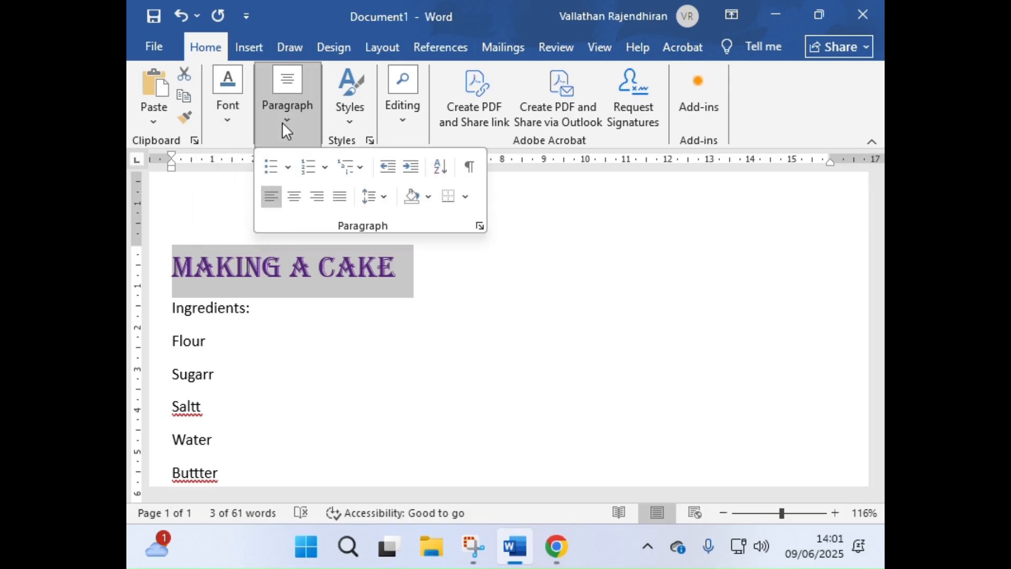
pyautogui.click(298, 204)
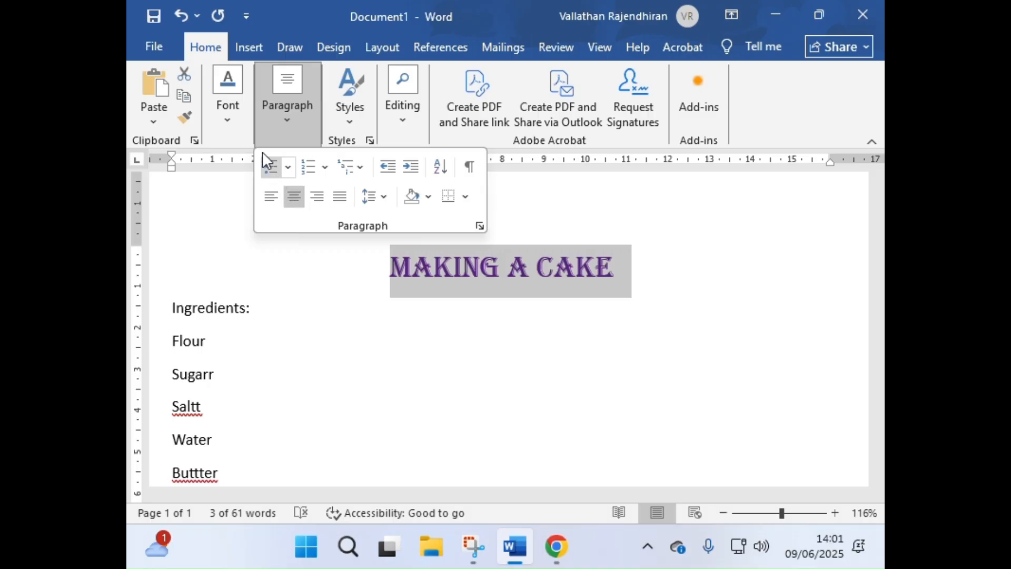
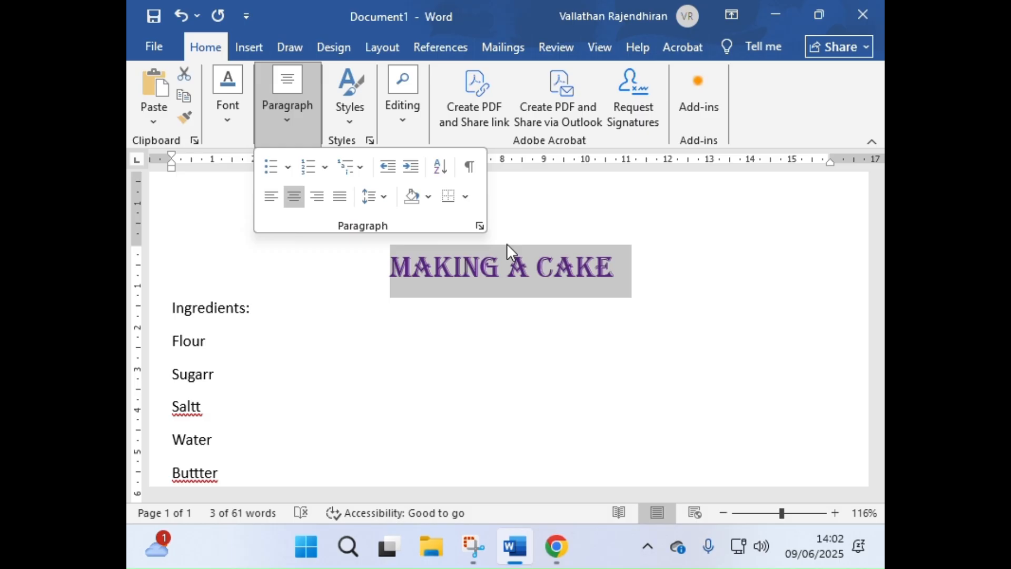
# Try left and right alignment on the title, then return it to centred.
pyautogui.click(272, 197)
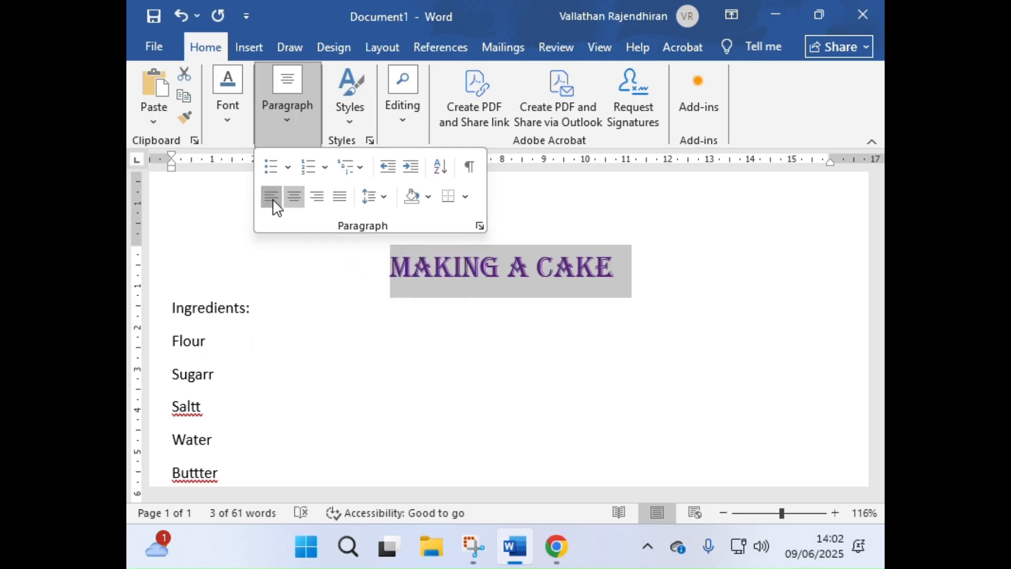
pyautogui.click(317, 197)
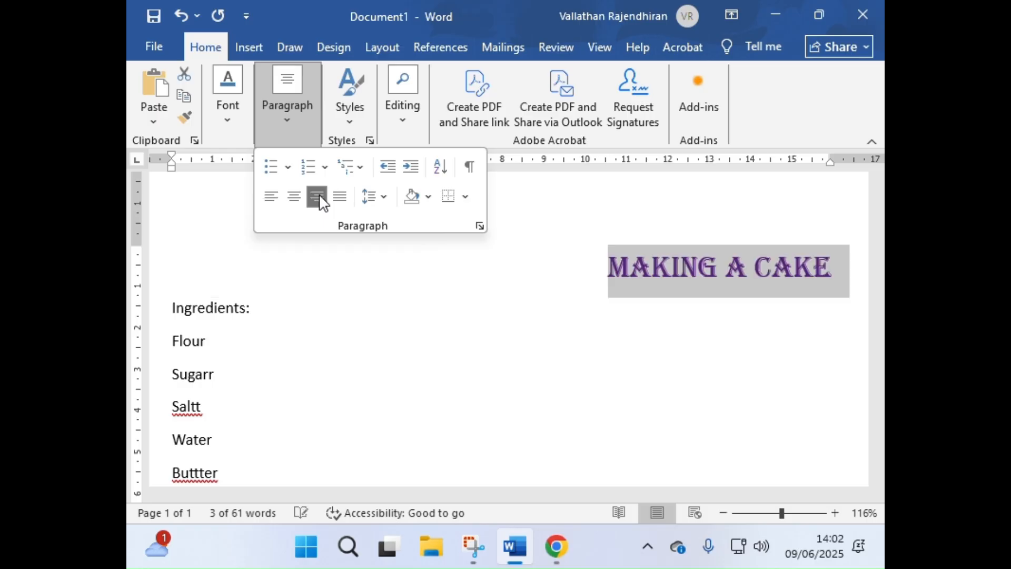
pyautogui.click(294, 197)
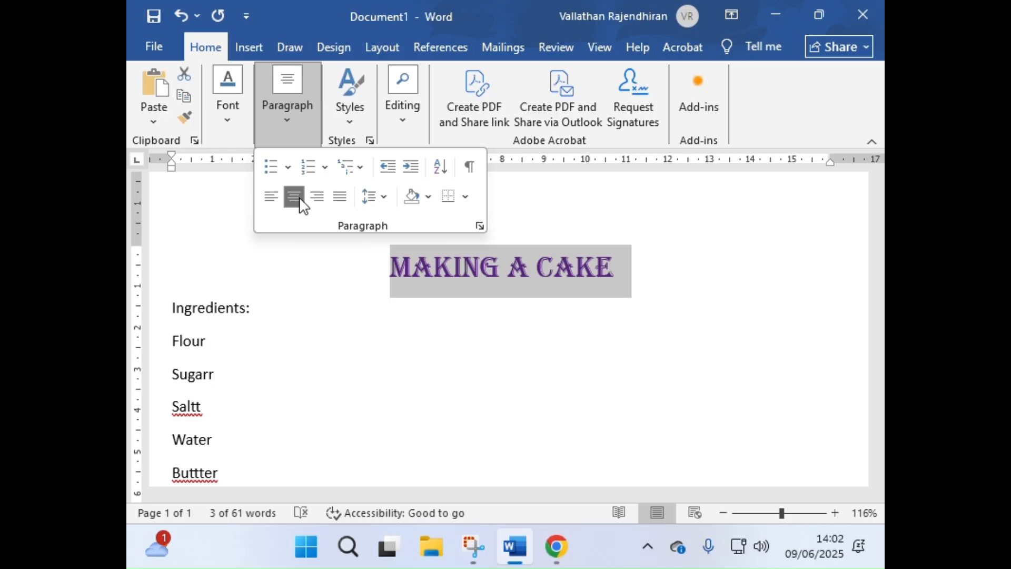
# Underline the centred title "Making a Cake".
pyautogui.click(230, 108)
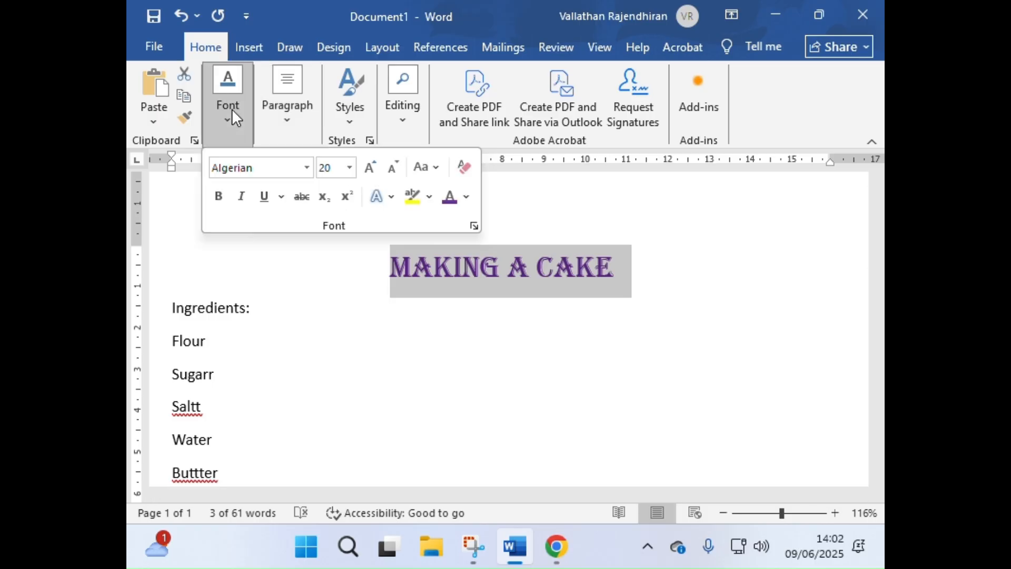
pyautogui.click(264, 199)
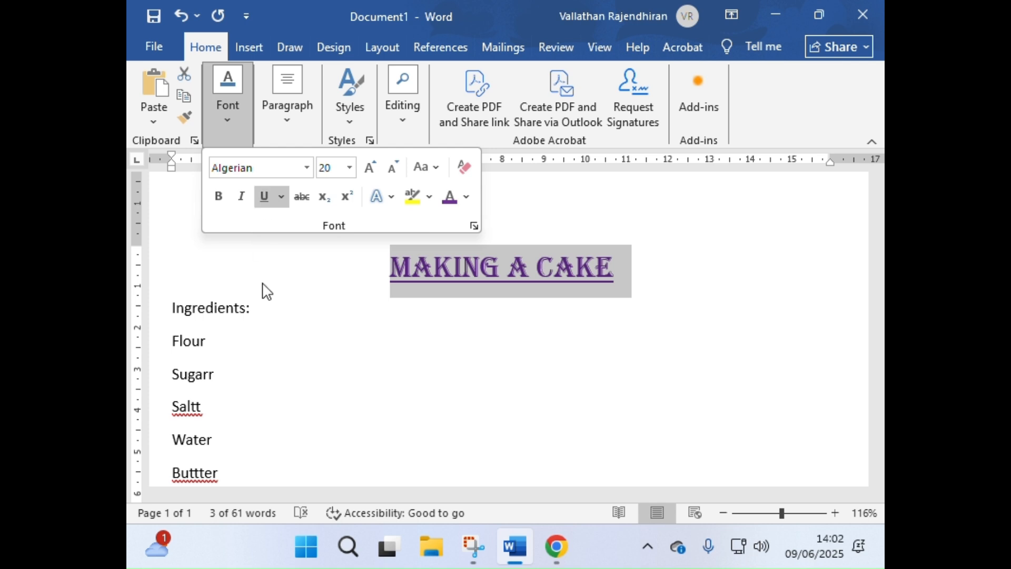
# Enlarge the "Ingredients:" heading to font size 16.
pyautogui.click(260, 311)
pyautogui.click(248, 308)
pyautogui.tripleClick(247, 308)
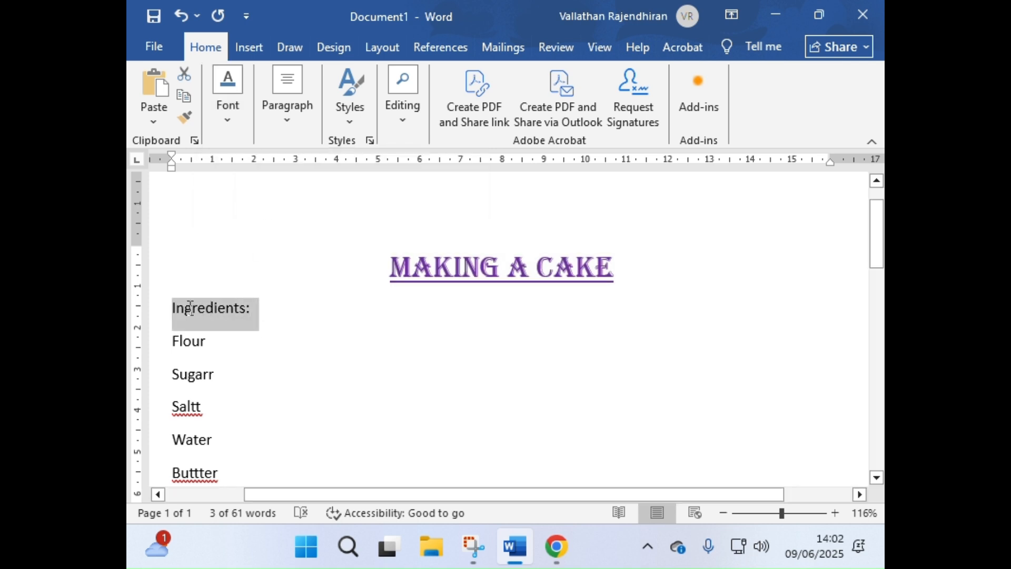
pyautogui.click(235, 125)
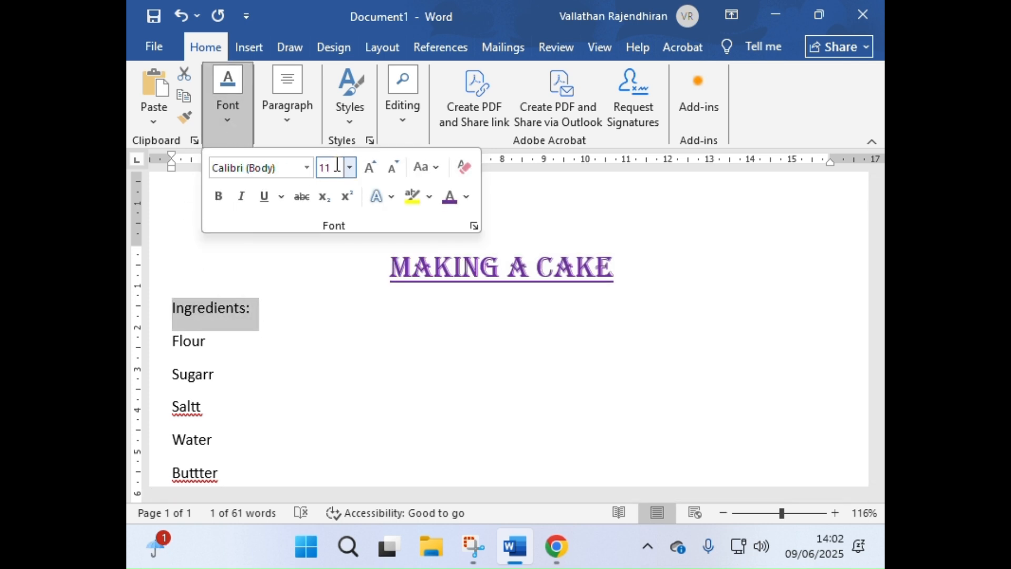
pyautogui.click(370, 167)
pyautogui.click(370, 167)
pyautogui.click(370, 167)
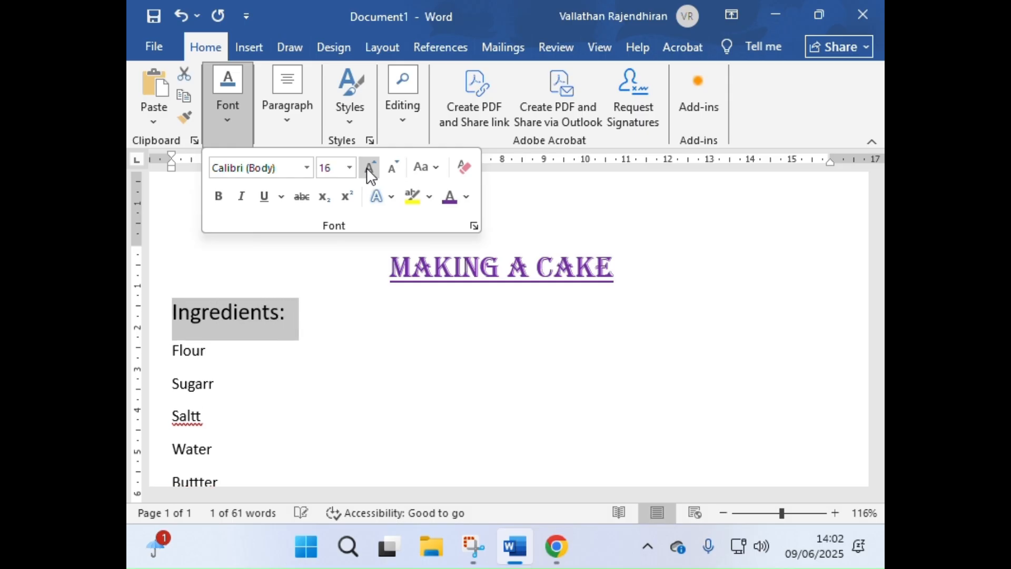
# Set the font of the "Ingredients:" heading to Britannic Bold.
pyautogui.click(310, 172)
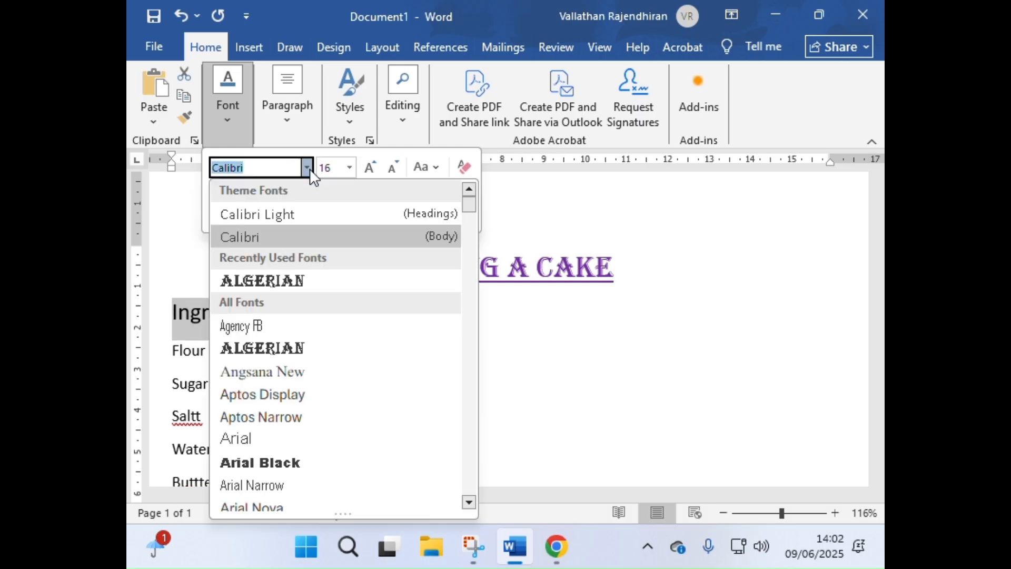
pyautogui.scroll(-10, 297, 258)
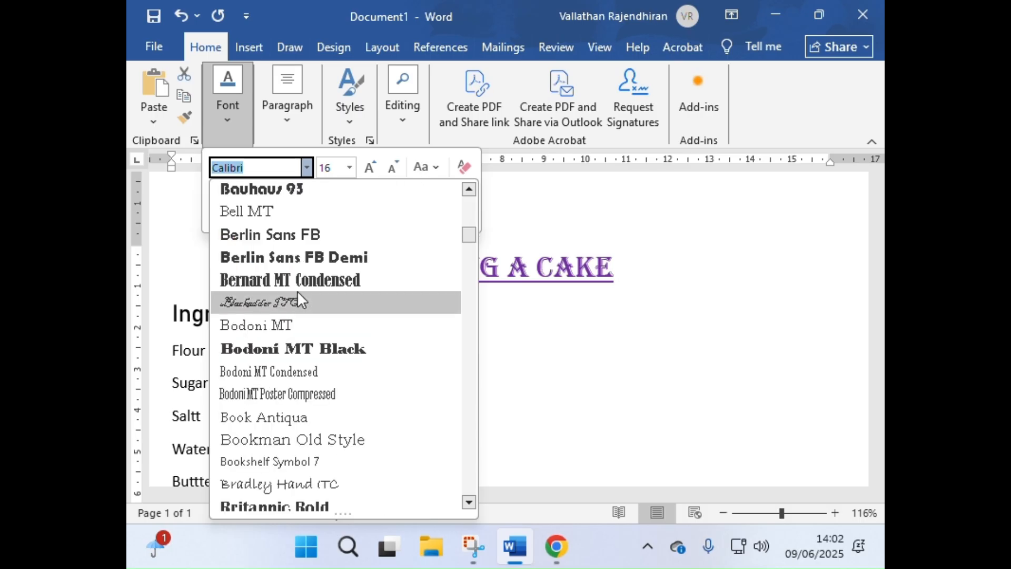
pyautogui.scroll(-3, 299, 300)
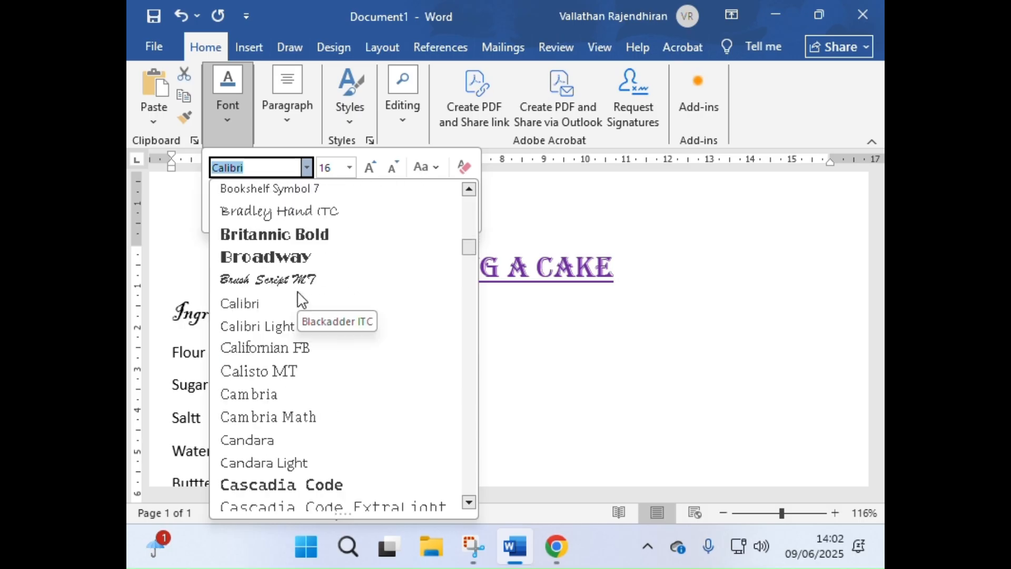
pyautogui.click(283, 233)
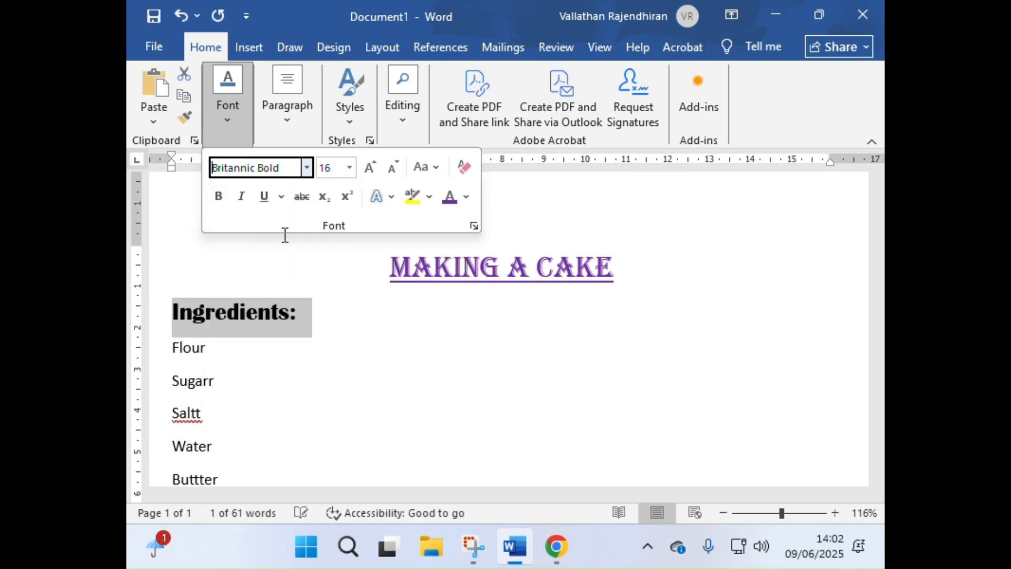
# Colour the "Ingredients:" heading in the darkest shade of Gold, Accent 4 and underline it.
pyautogui.click(466, 196)
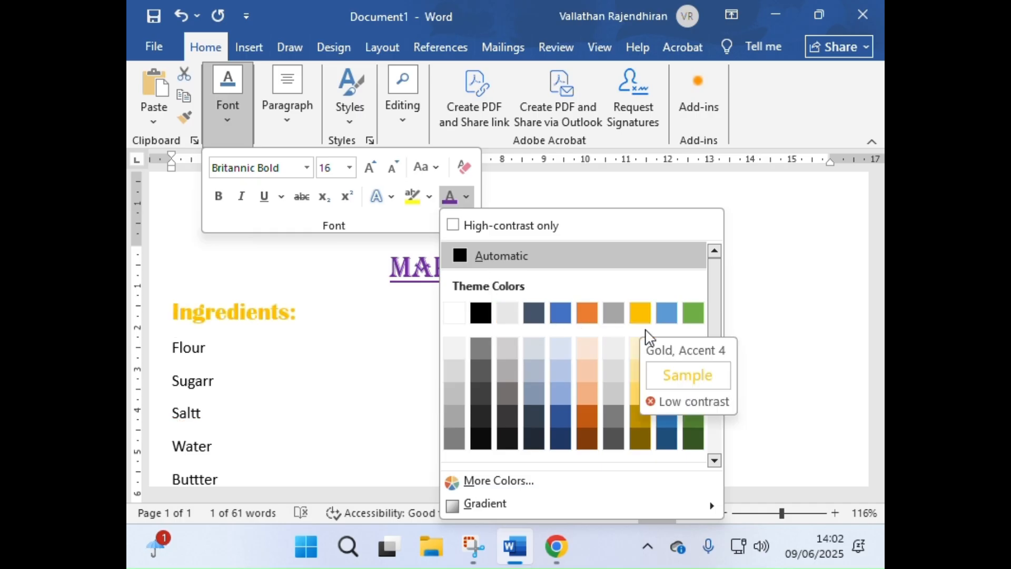
pyautogui.click(641, 424)
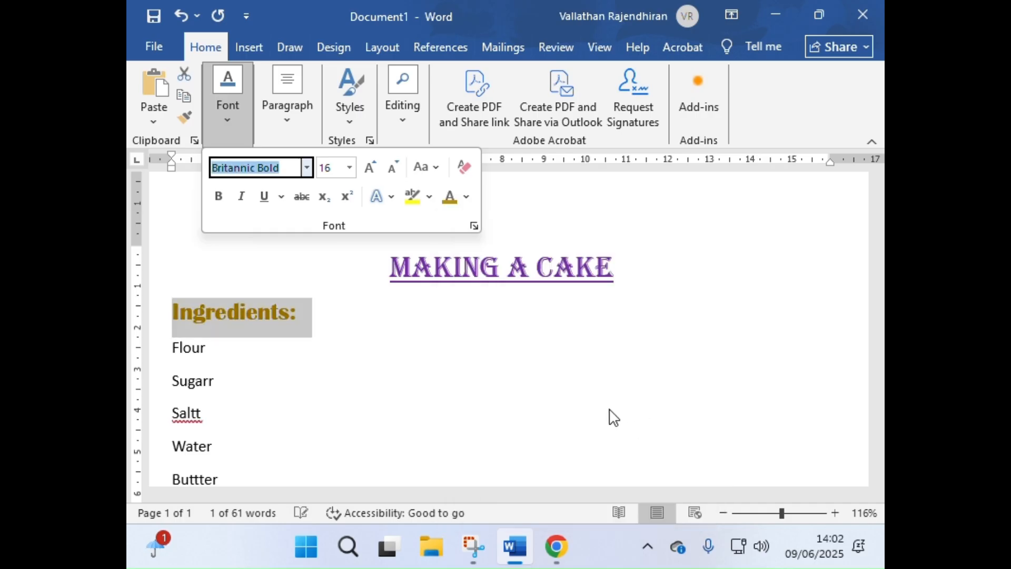
pyautogui.click(466, 196)
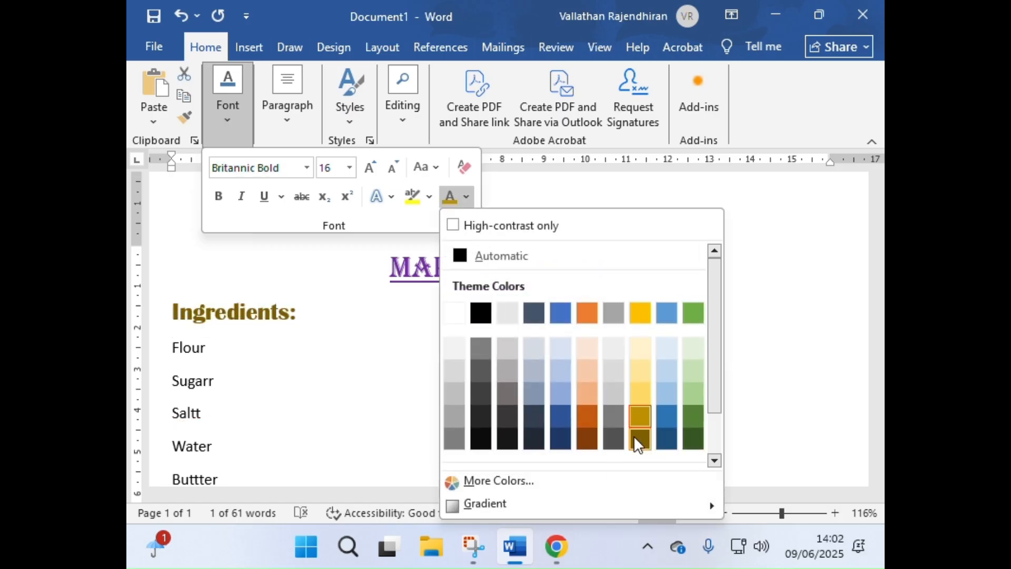
pyautogui.press('Escape')
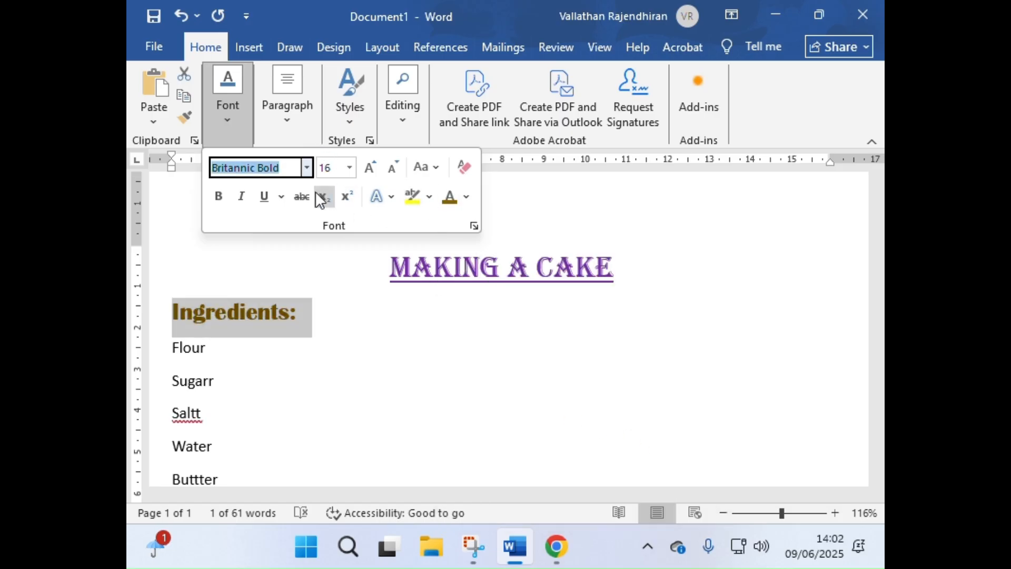
pyautogui.click(266, 196)
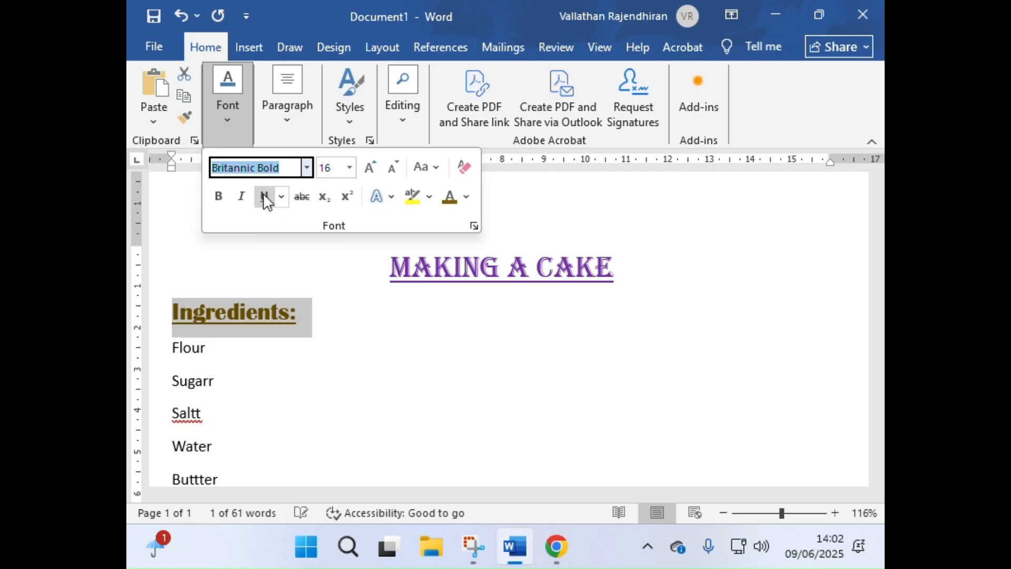
pyautogui.press('Escape')
# Enlarge the ingredients list, from Flour through the Flavours line, to font size 14.
pyautogui.click(311, 343)
pyautogui.scroll(-2, 311, 335)
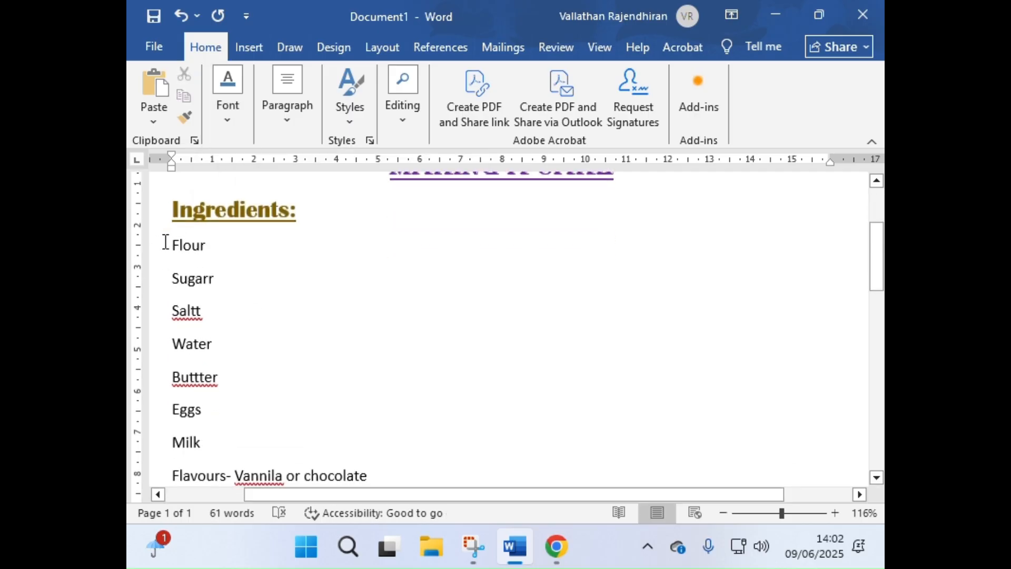
pyautogui.moveTo(167, 242); pyautogui.dragTo(174, 264)
pyautogui.click(330, 424)
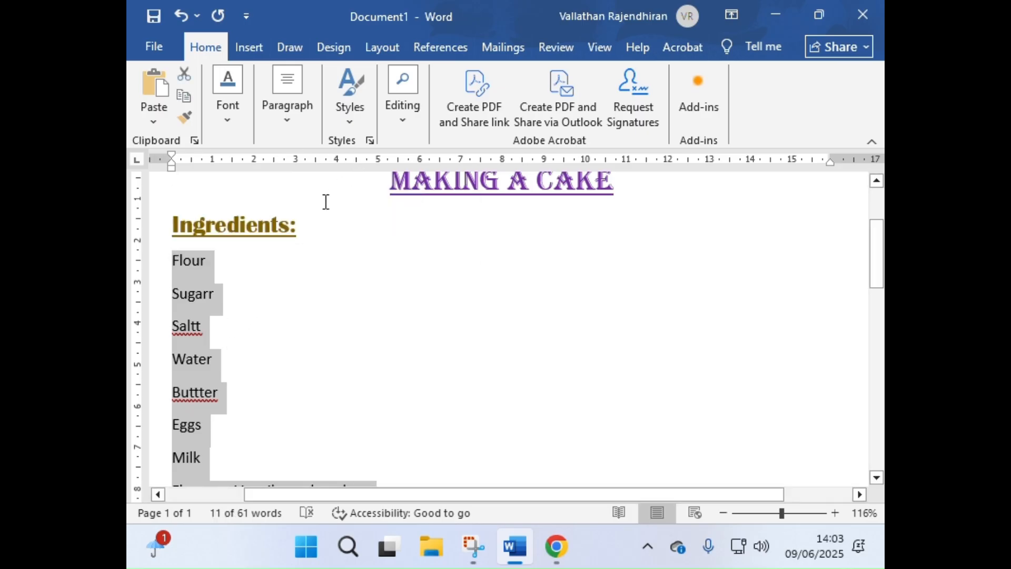
pyautogui.click(232, 126)
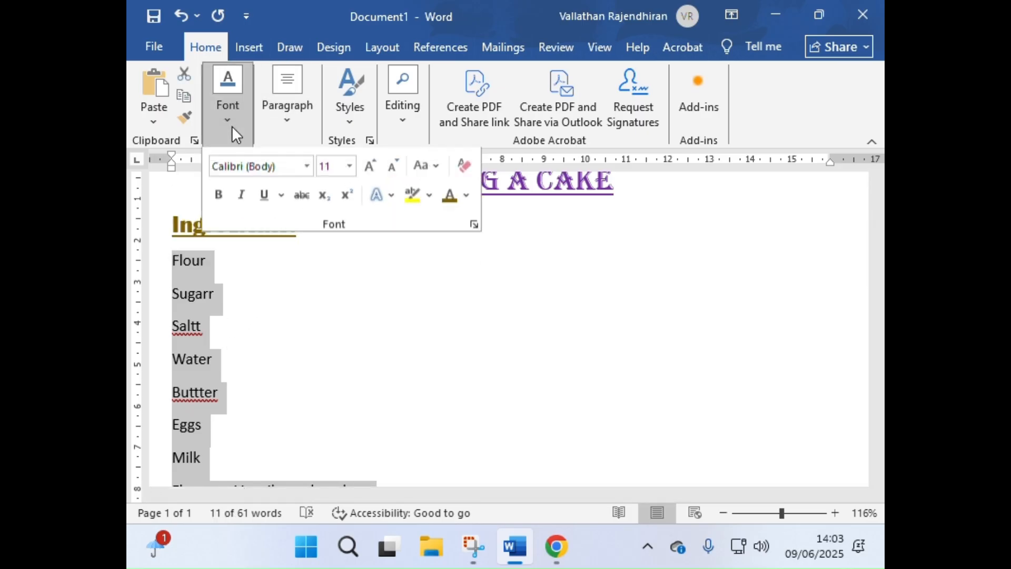
pyautogui.click(370, 167)
pyautogui.click(370, 167)
# Set the font of the ingredients list, from Flour through the Flavours line, to Cooper Black.
pyautogui.click(305, 168)
pyautogui.scroll(-10, 289, 363)
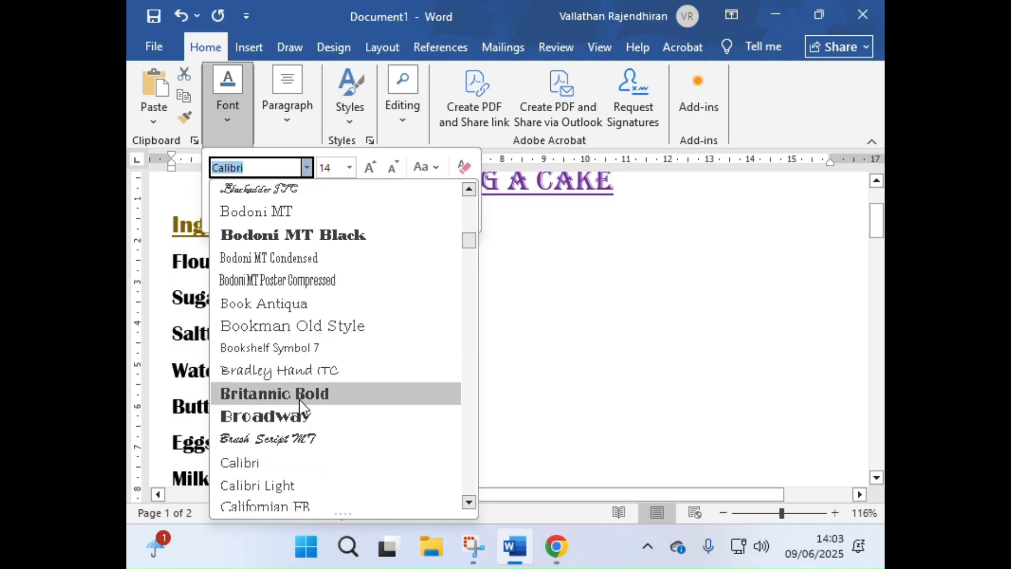
pyautogui.scroll(-4, 302, 411)
pyautogui.scroll(-5, 302, 416)
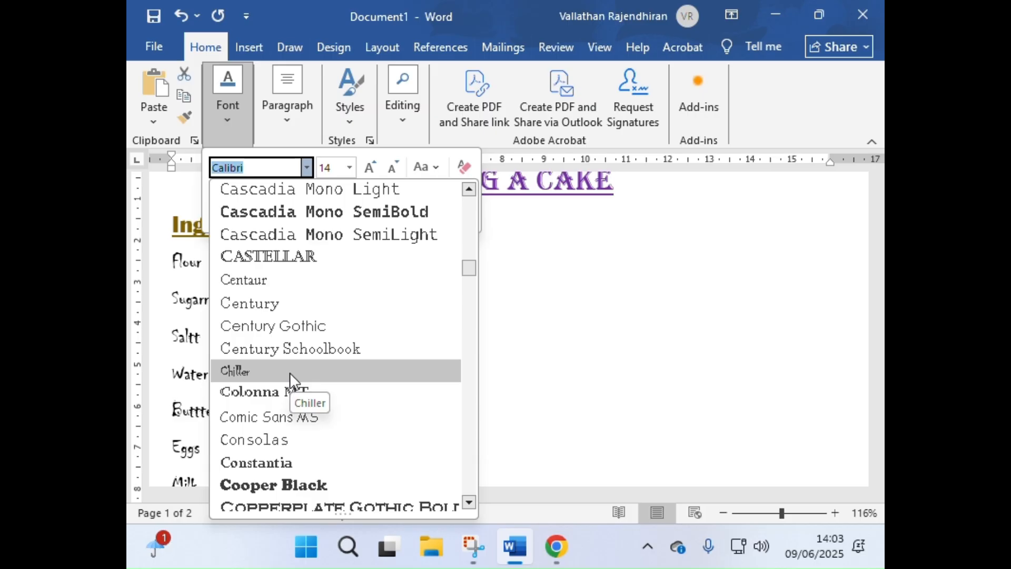
pyautogui.scroll(-1, 305, 426)
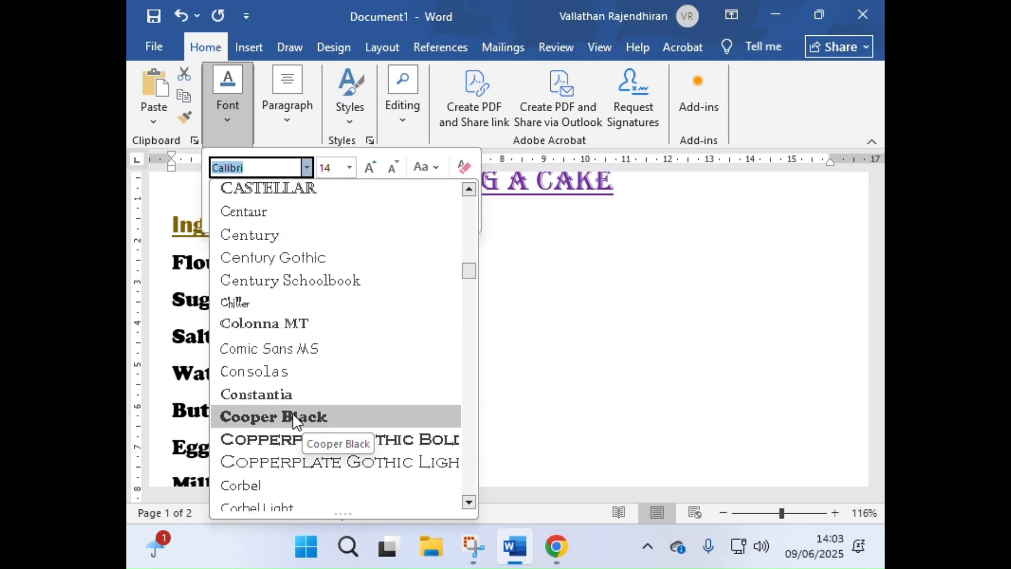
pyautogui.scroll(-2, 292, 413)
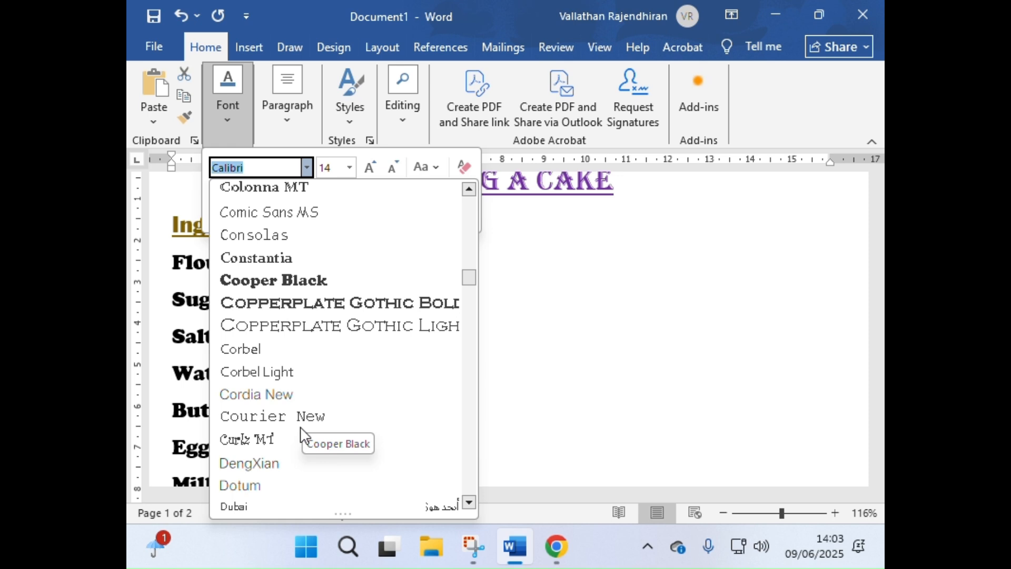
pyautogui.click(283, 279)
# Colour the ingredients list in the darkest shade of Blue, Accent 5 and check the list down to the Flavours line.
pyautogui.click(466, 198)
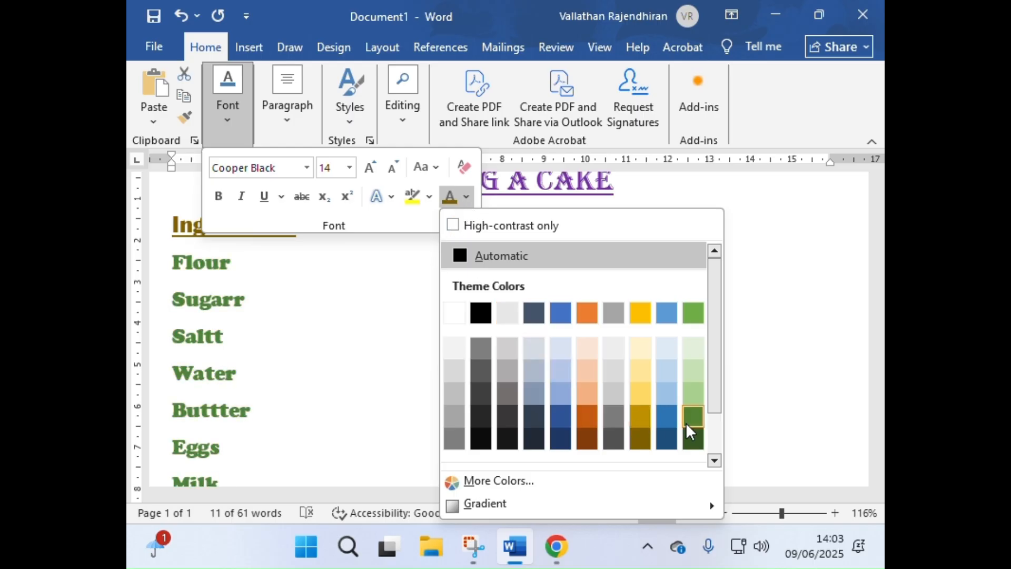
pyautogui.click(671, 444)
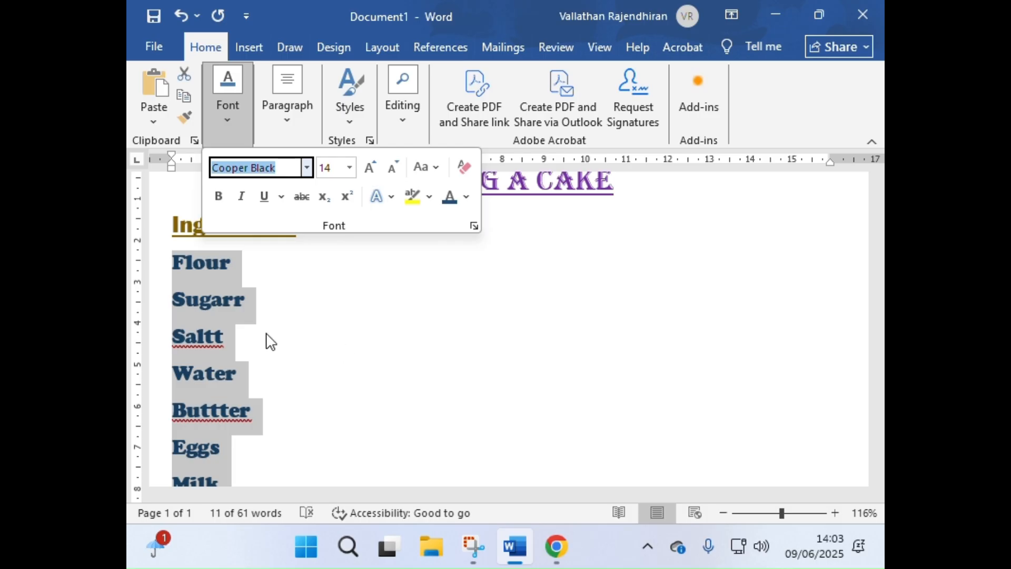
pyautogui.scroll(2, 266, 341)
pyautogui.scroll(-2, 186, 395)
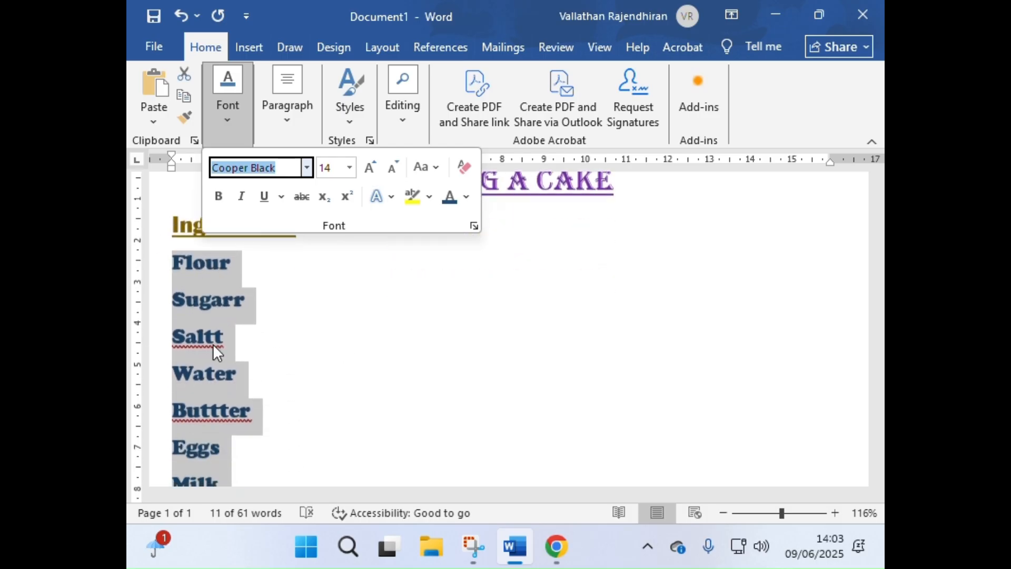
pyautogui.scroll(-3, 214, 348)
pyautogui.scroll(1, 216, 295)
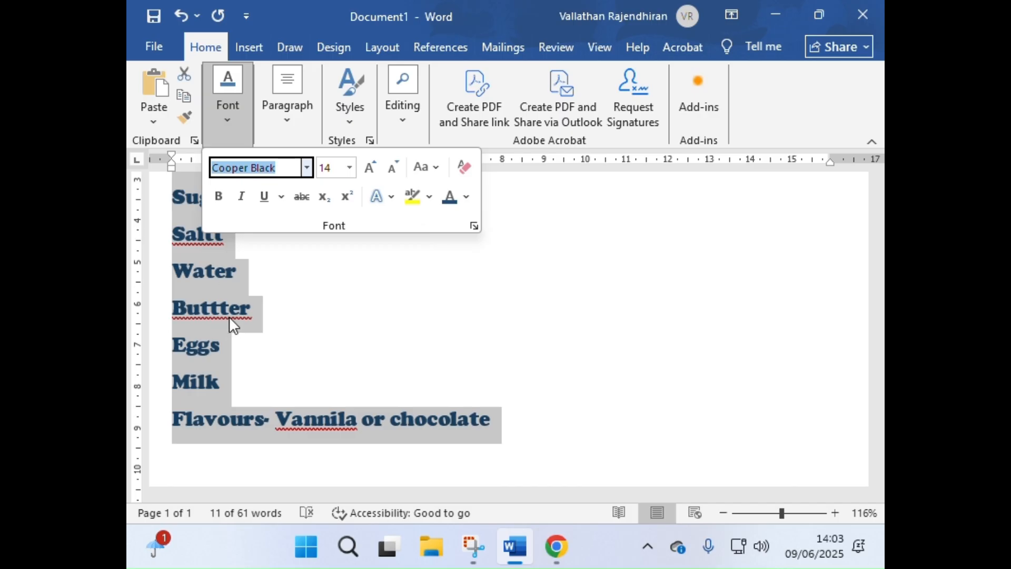
# Turn the selected ingredients into a bulleted list with check-mark bullets.
pyautogui.click(288, 113)
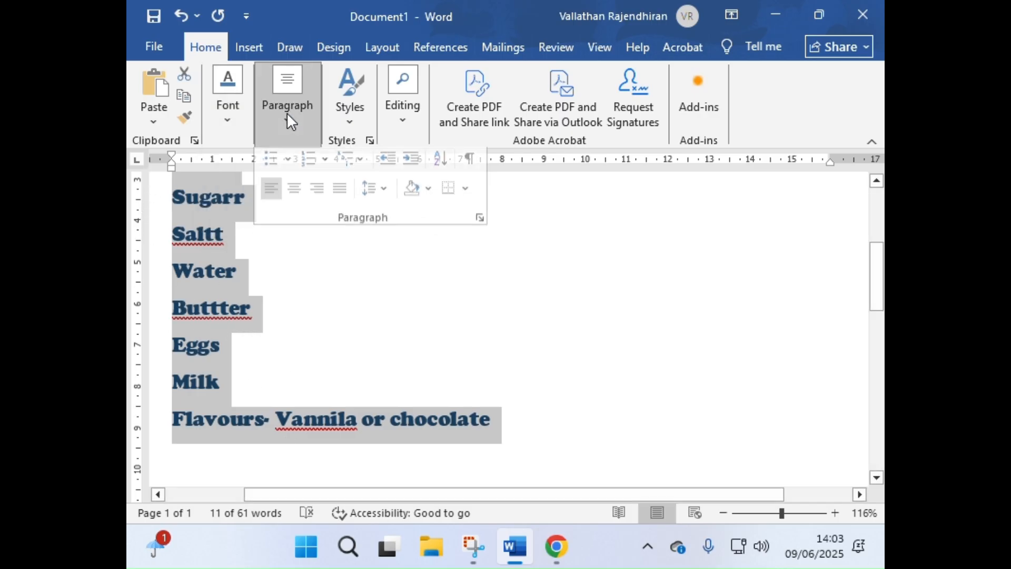
pyautogui.click(274, 165)
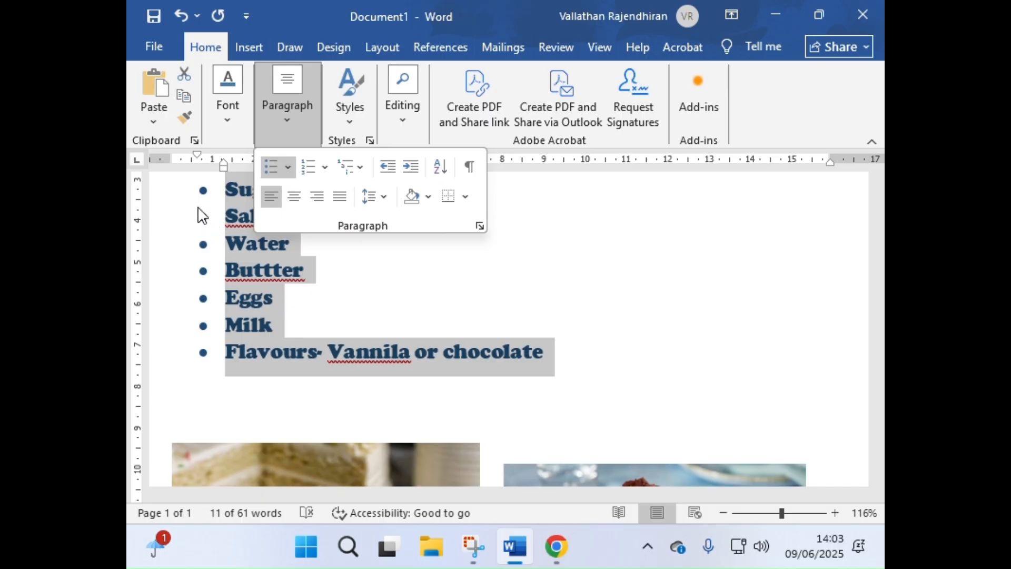
pyautogui.click(288, 168)
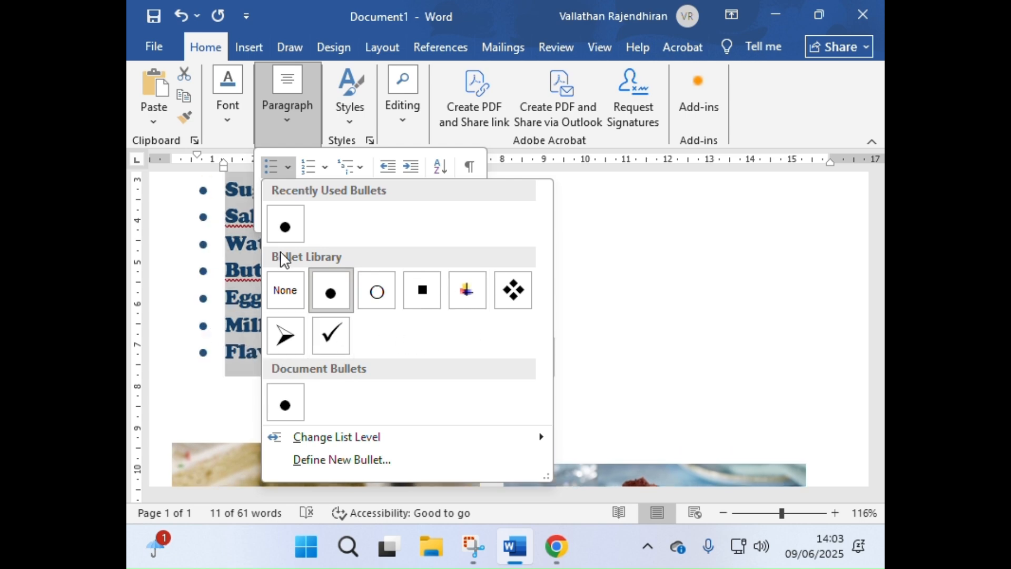
pyautogui.click(327, 340)
pyautogui.scroll(-5, 572, 295)
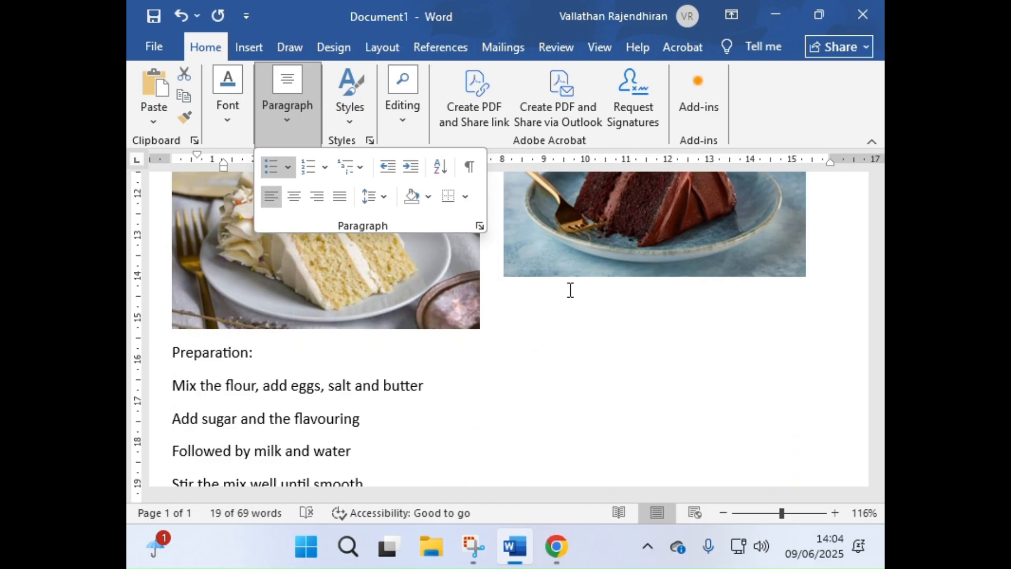
pyautogui.scroll(6, 571, 289)
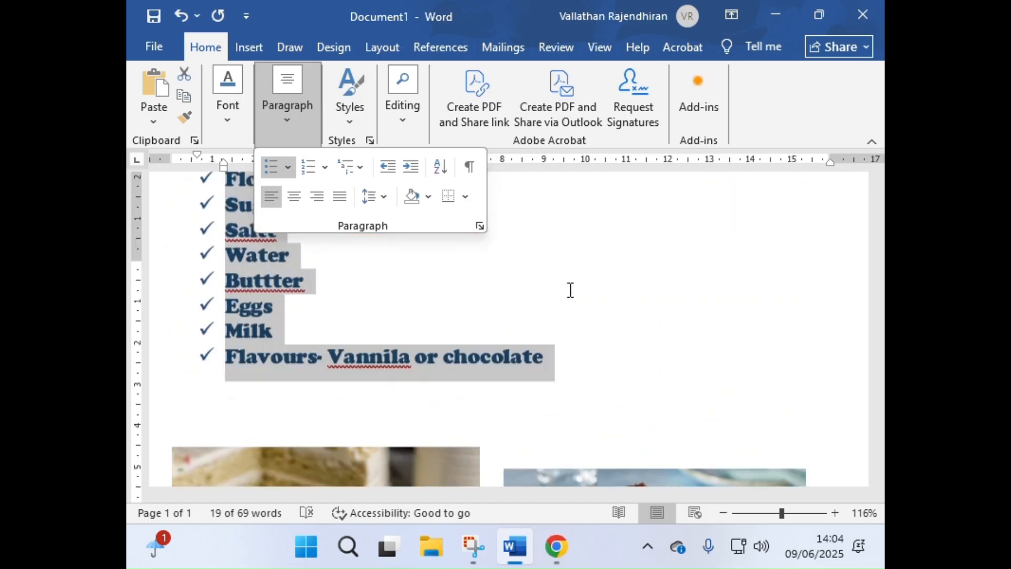
pyautogui.scroll(-2, 569, 289)
pyautogui.scroll(-3, 569, 290)
pyautogui.scroll(4, 570, 289)
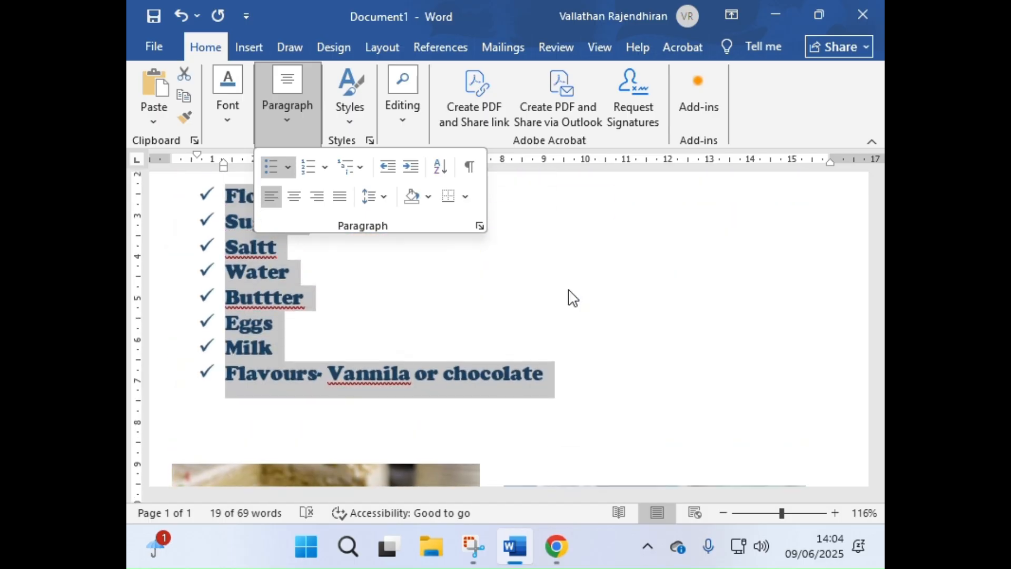
pyautogui.scroll(-5, 571, 295)
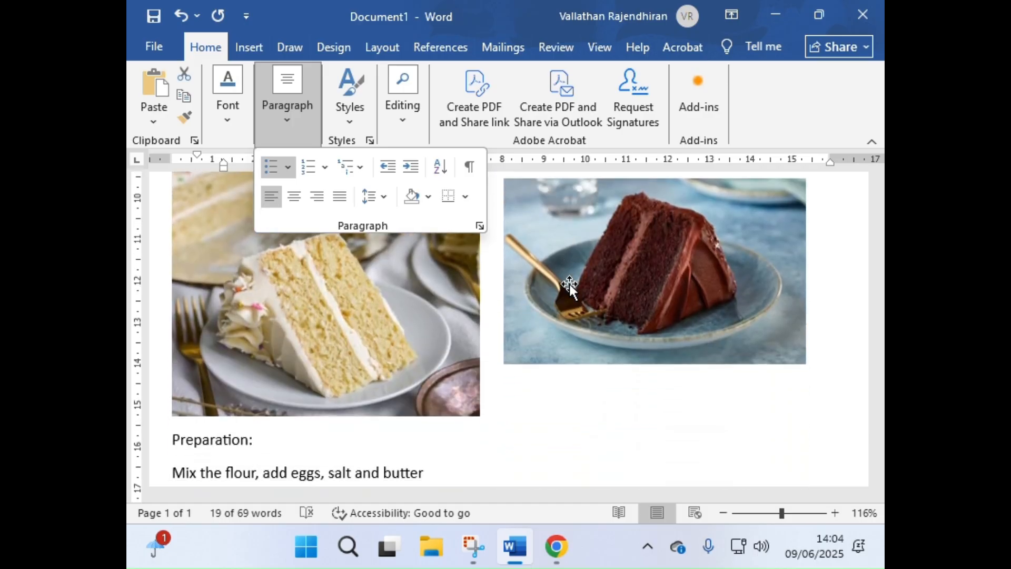
# Enlarge the "Preparation:" heading below the cake pictures to 16 pt and underline it.
pyautogui.scroll(-4, 570, 284)
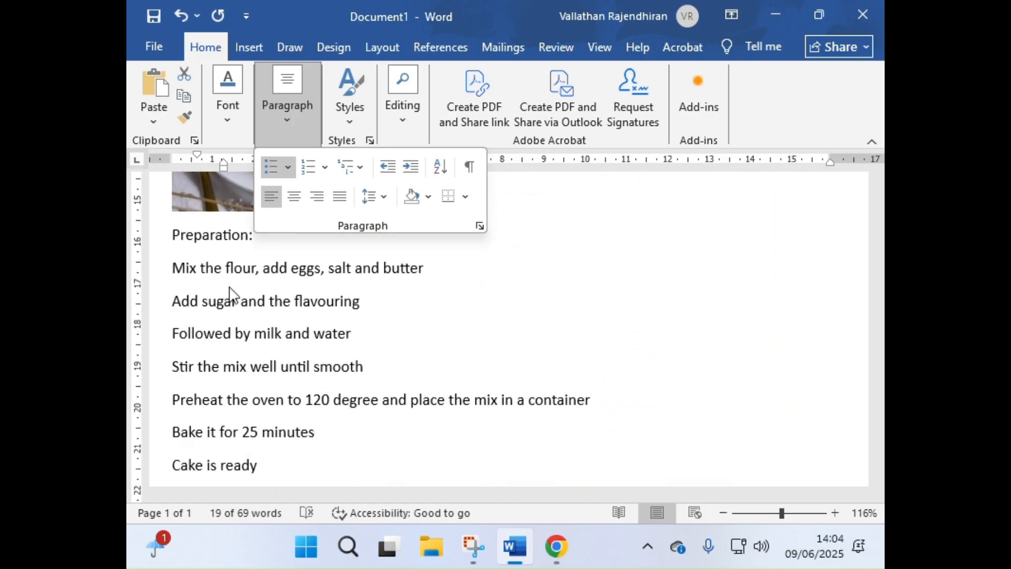
pyautogui.click(175, 245)
pyautogui.moveTo(172, 234); pyautogui.dragTo(343, 235)
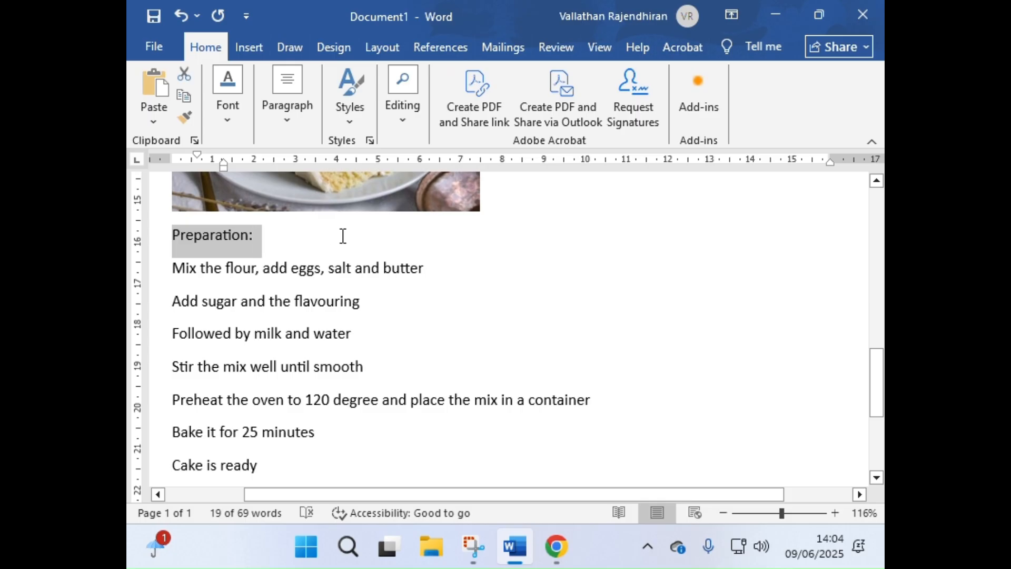
pyautogui.click(239, 127)
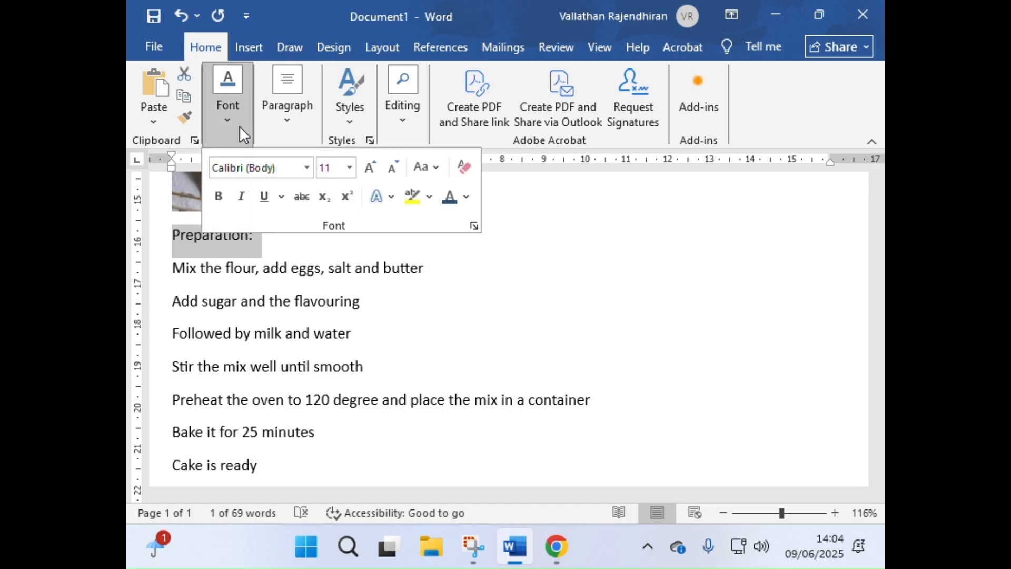
pyautogui.click(371, 168)
pyautogui.click(372, 167)
pyautogui.click(372, 167)
pyautogui.click(265, 197)
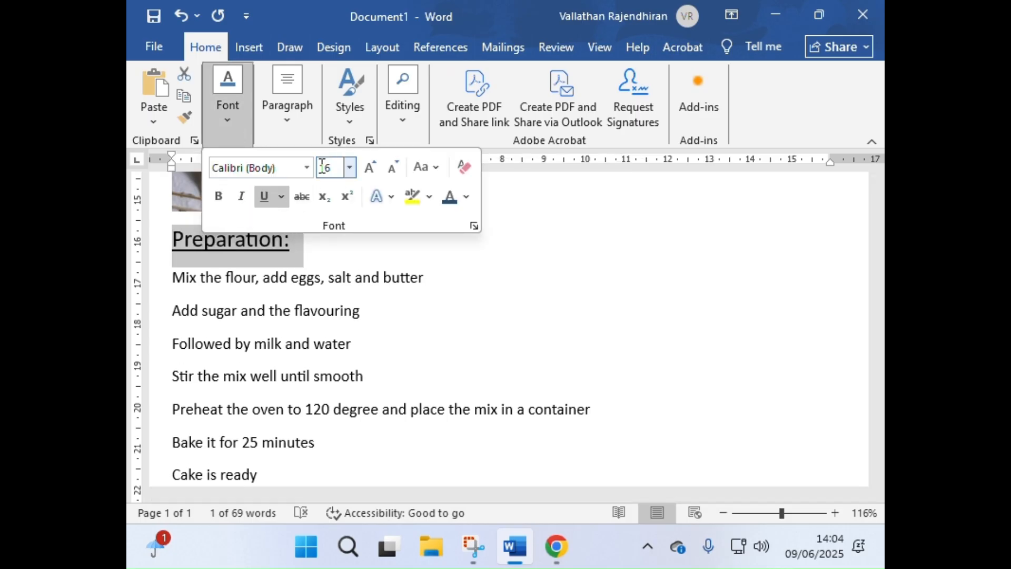
# Set the font of the "Preparation:" heading to Copperplate Gothic Light.
pyautogui.click(306, 167)
pyautogui.scroll(-4, 264, 362)
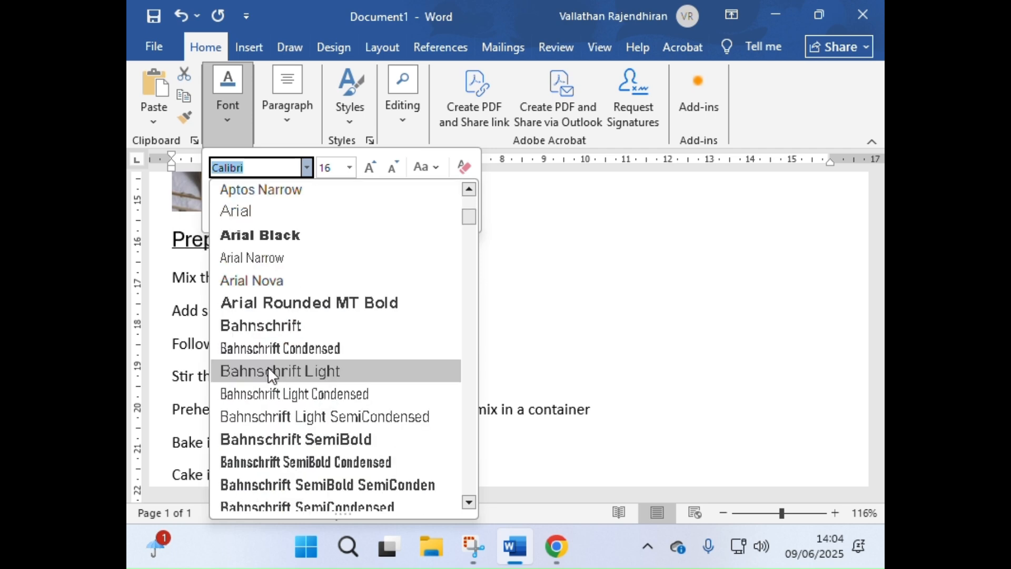
pyautogui.scroll(-8, 269, 369)
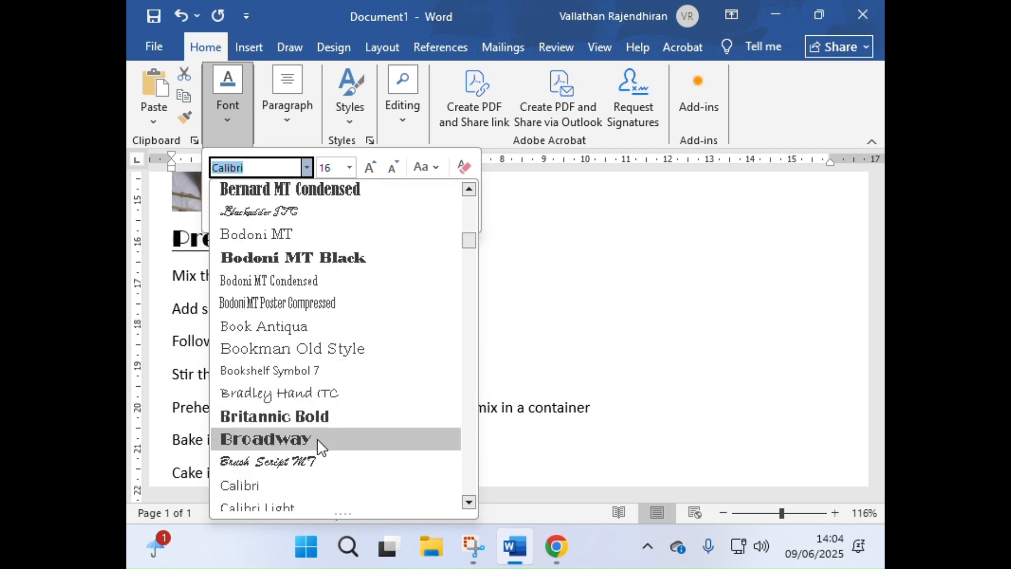
pyautogui.scroll(-7, 317, 439)
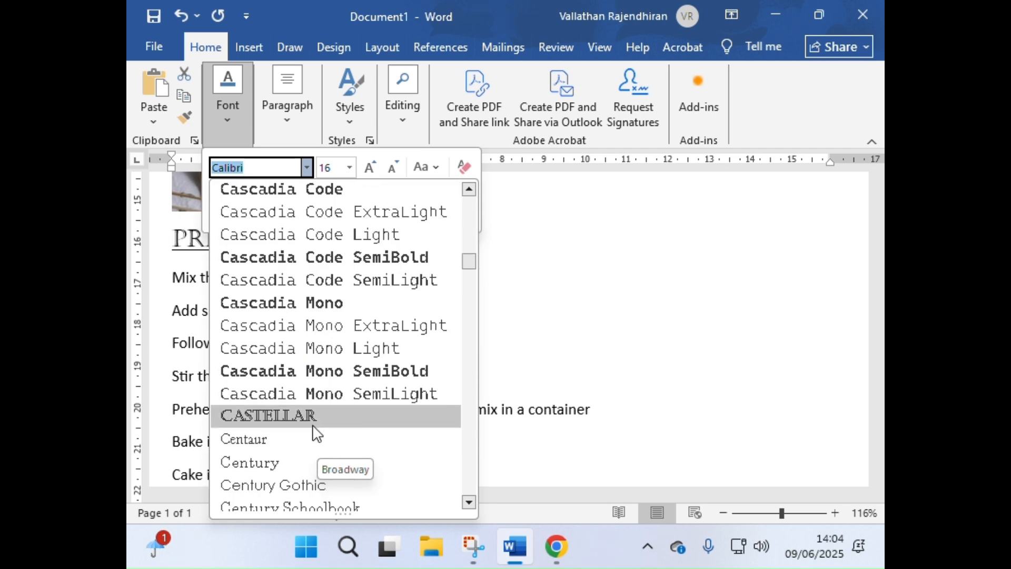
pyautogui.scroll(-5, 316, 416)
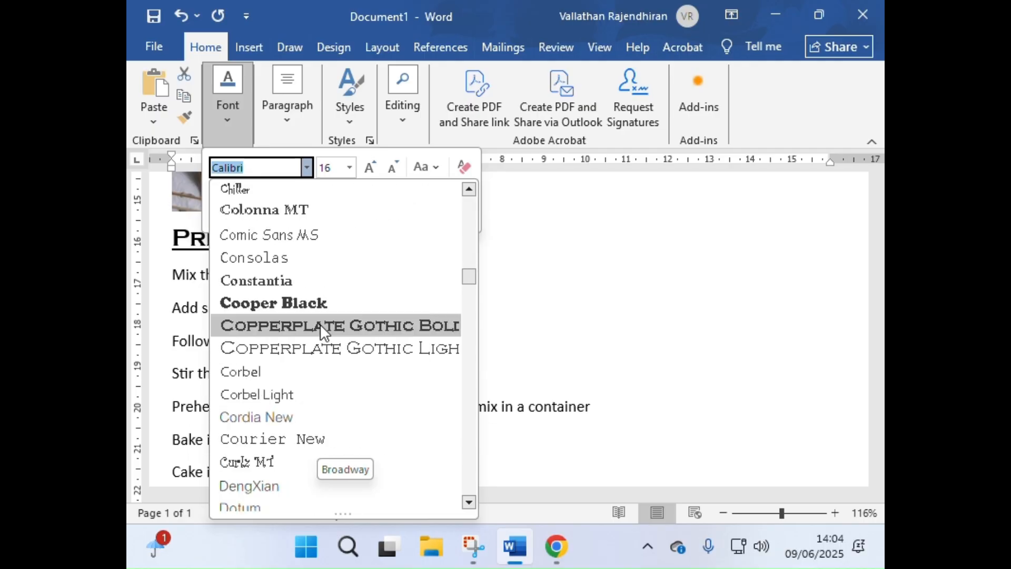
pyautogui.click(320, 348)
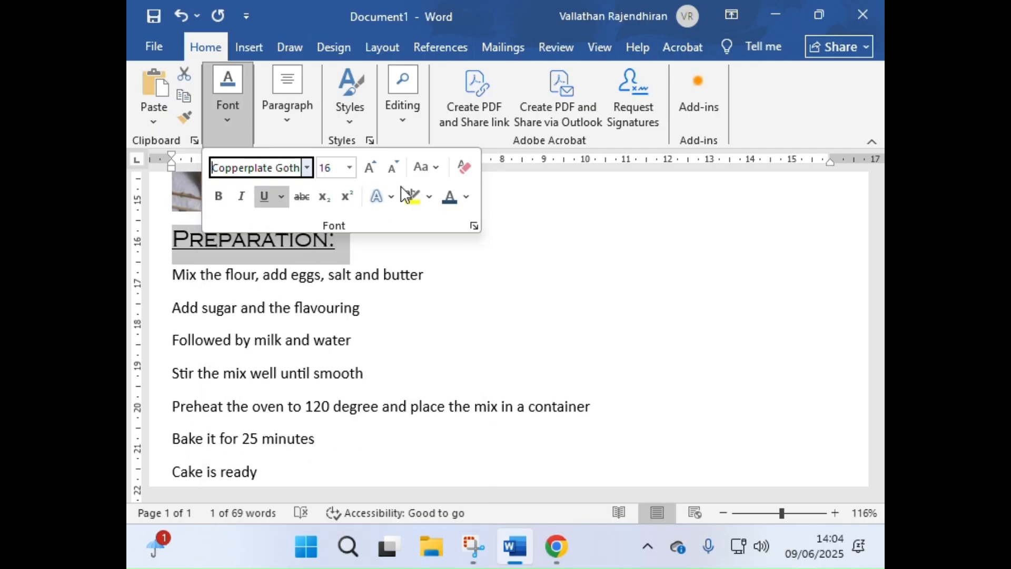
# Make the "Preparation:" heading bold and colour it the darkest green of the theme colours.
pyautogui.click(225, 201)
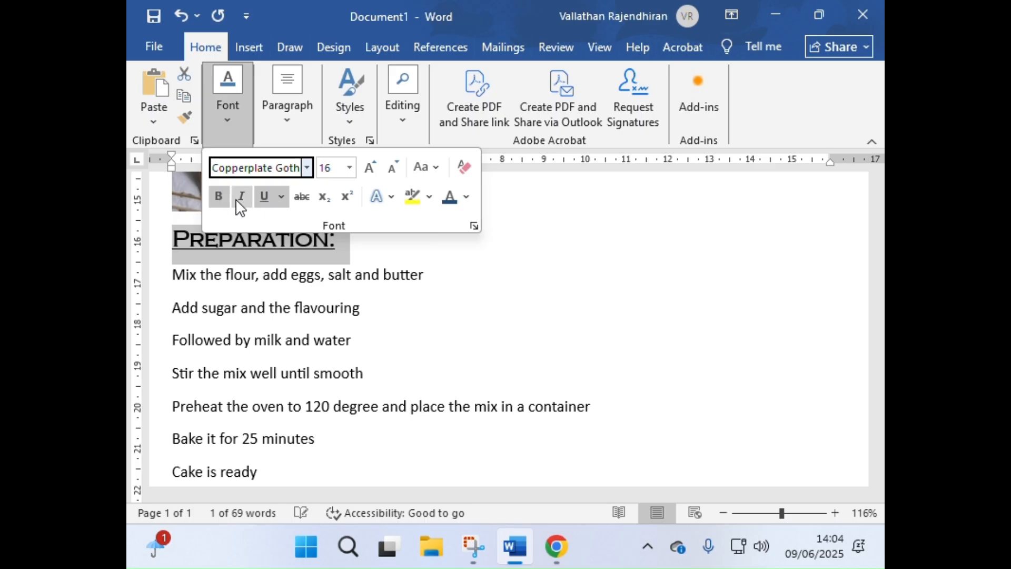
pyautogui.click(243, 200)
pyautogui.click(243, 201)
pyautogui.click(468, 197)
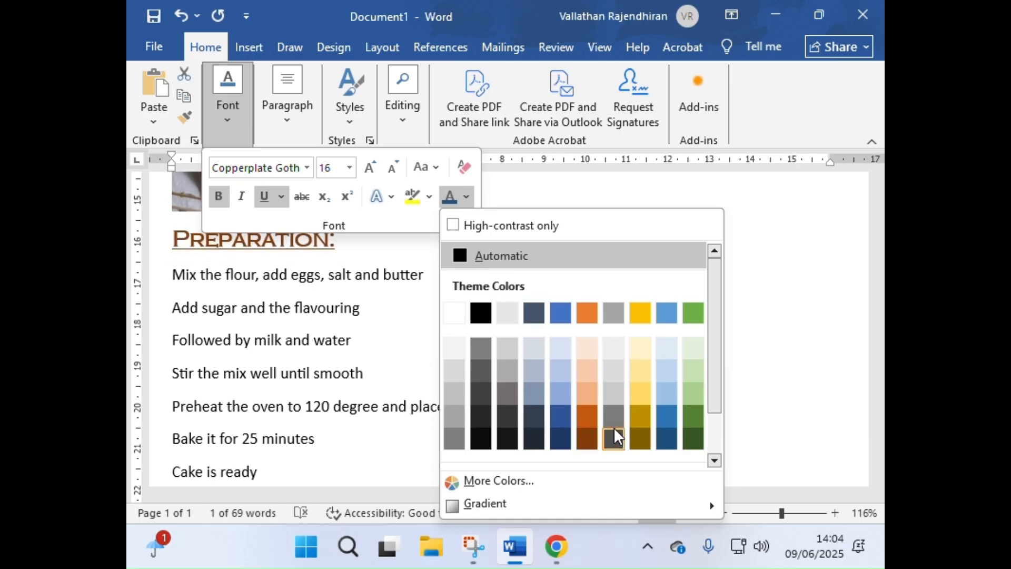
pyautogui.click(692, 438)
pyautogui.click(330, 344)
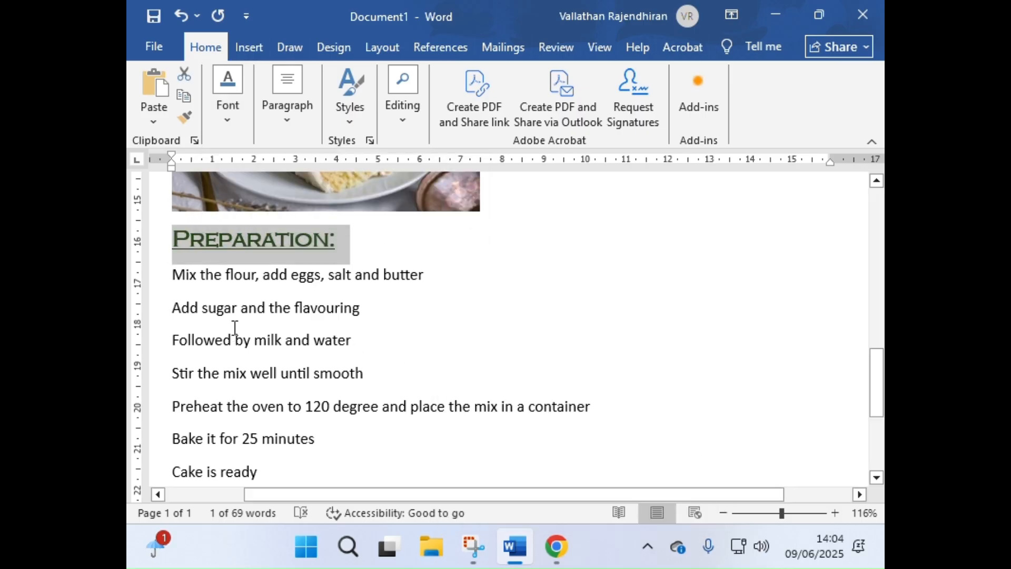
# Turn the preparation lines from "Mix the flour" to "Cake is ready" into a numbered list in the 1. 2. 3. format.
pyautogui.click(180, 274)
pyautogui.moveTo(178, 275); pyautogui.dragTo(300, 273)
pyautogui.click(271, 129)
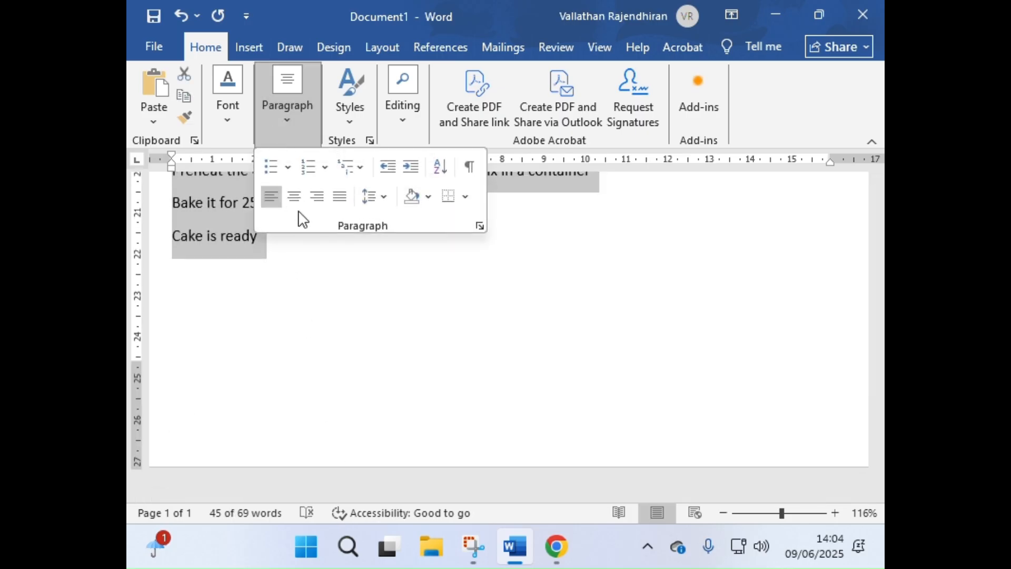
pyautogui.click(308, 170)
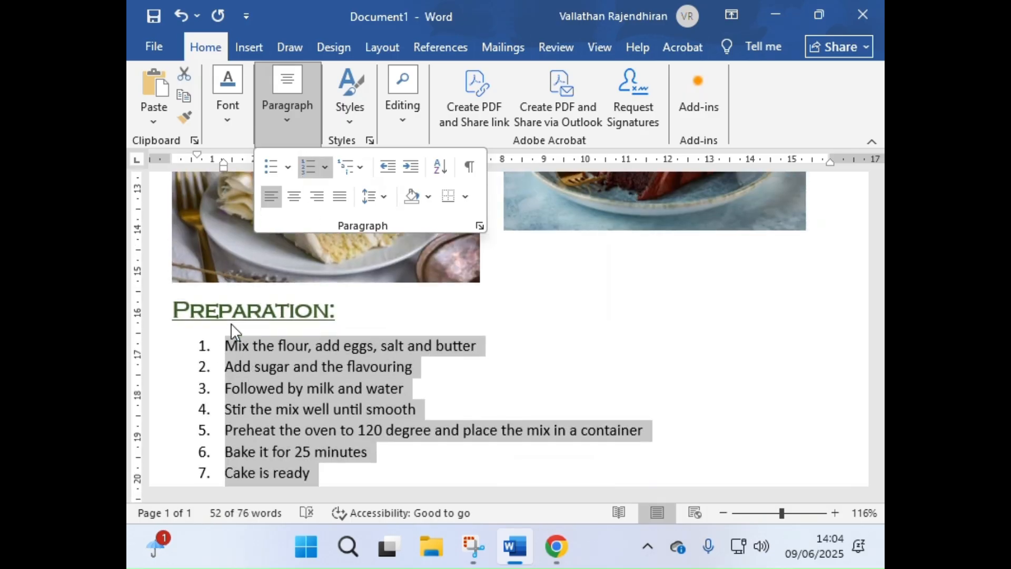
pyautogui.click(332, 170)
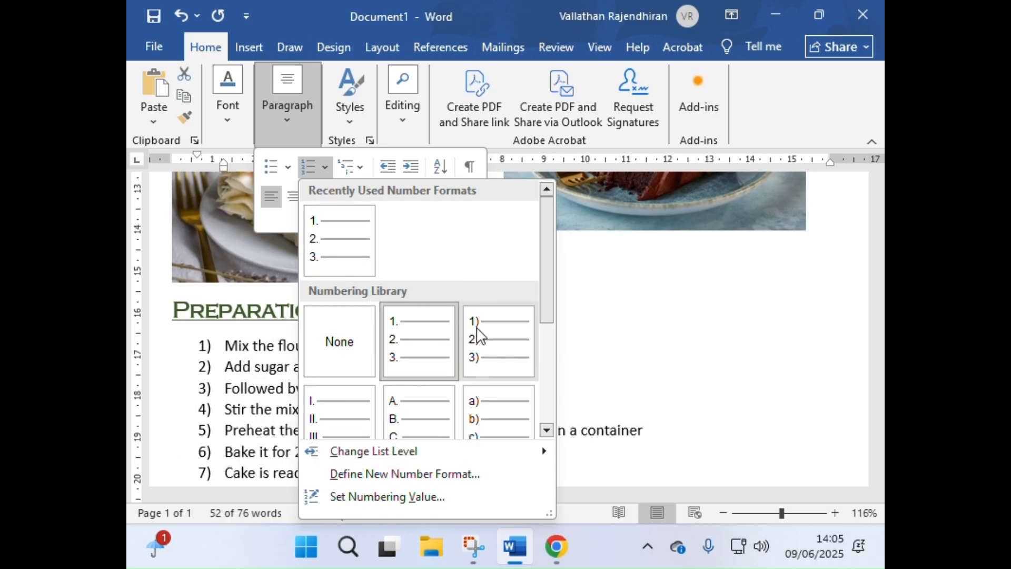
pyautogui.click(344, 269)
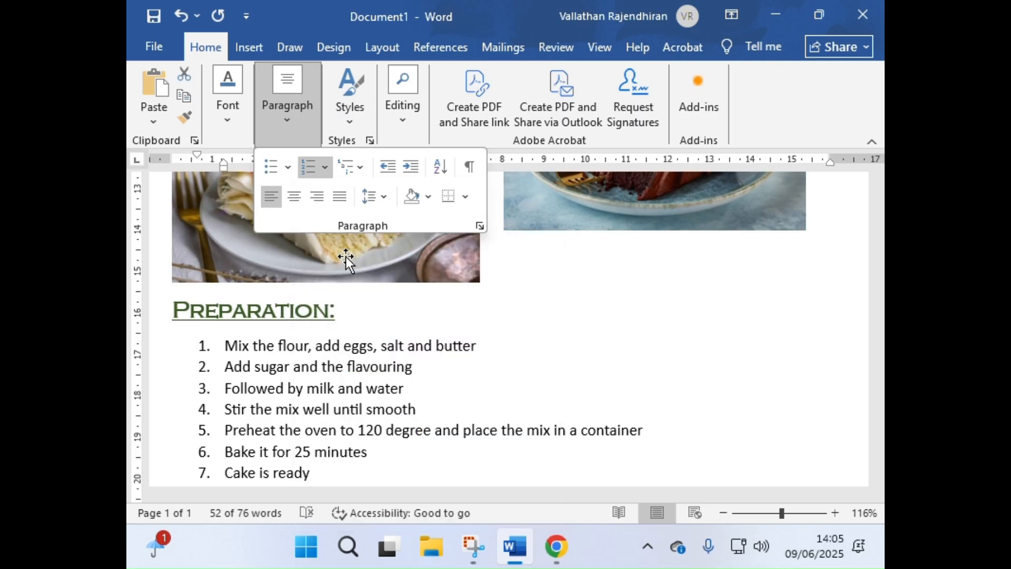
# Format the numbered preparation list in Freestyle Script at 16 pt.
pyautogui.click(248, 126)
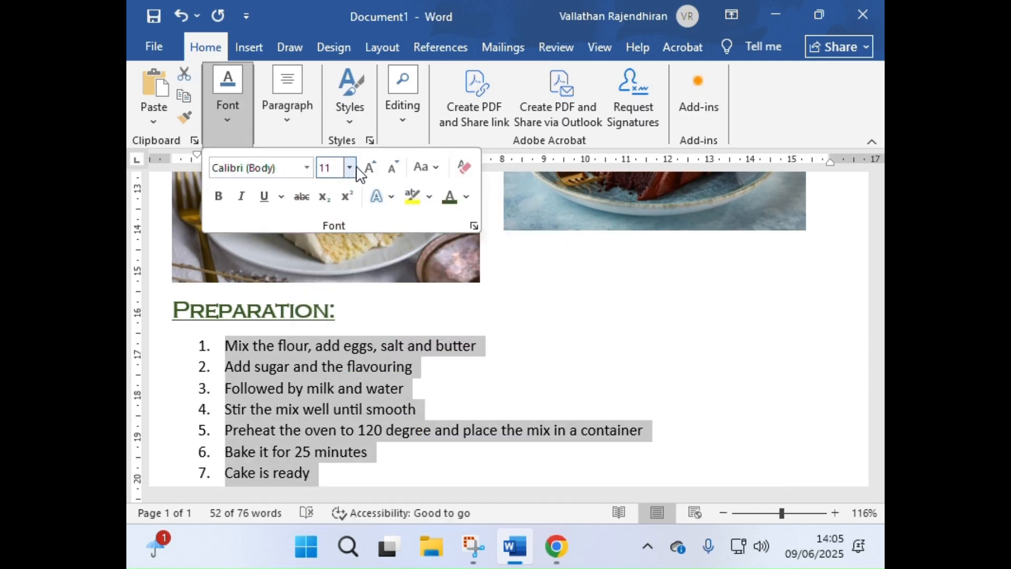
pyautogui.click(372, 167)
pyautogui.click(306, 167)
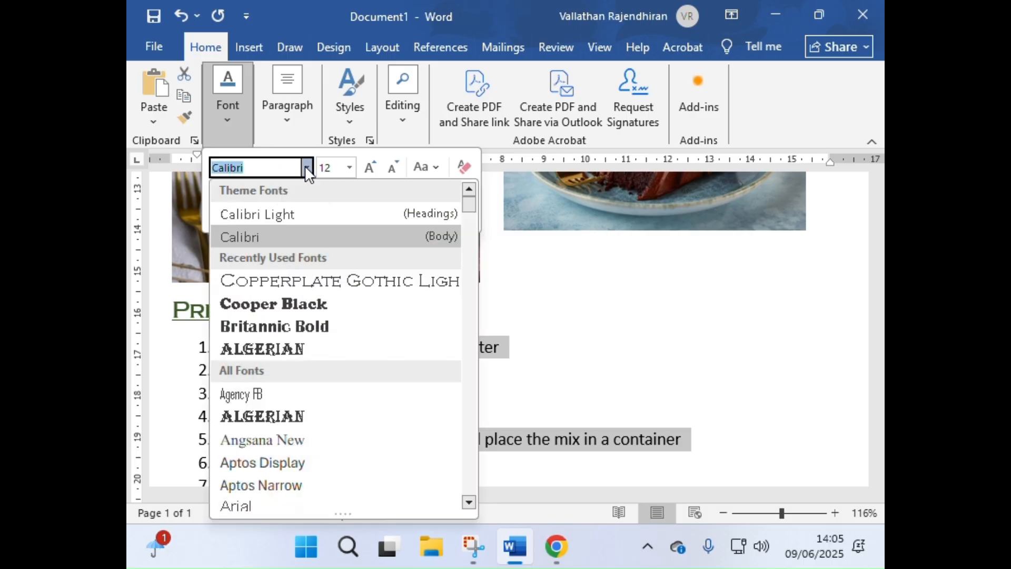
pyautogui.scroll(-5, 284, 316)
pyautogui.scroll(-20, 287, 338)
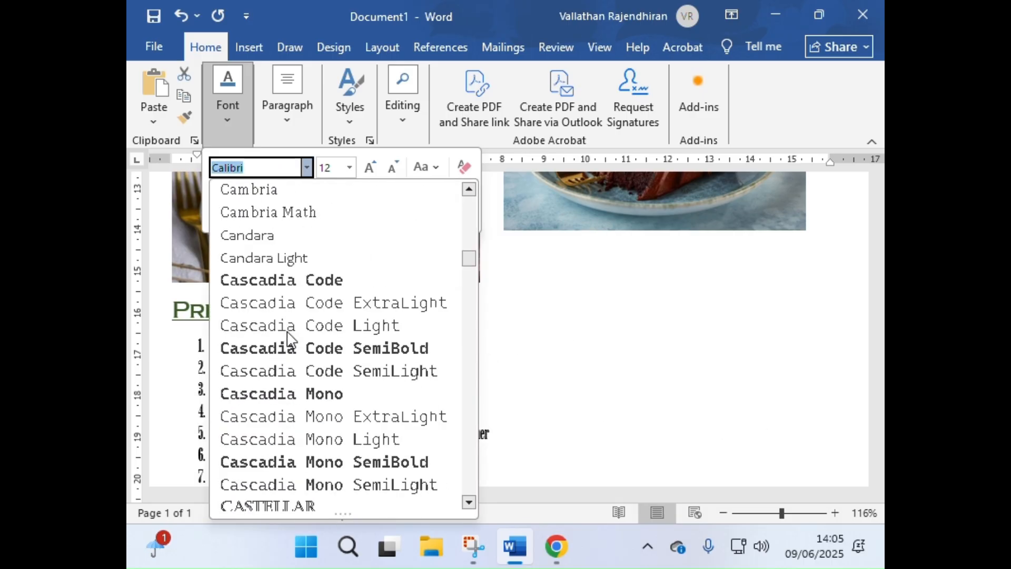
pyautogui.scroll(-10, 289, 337)
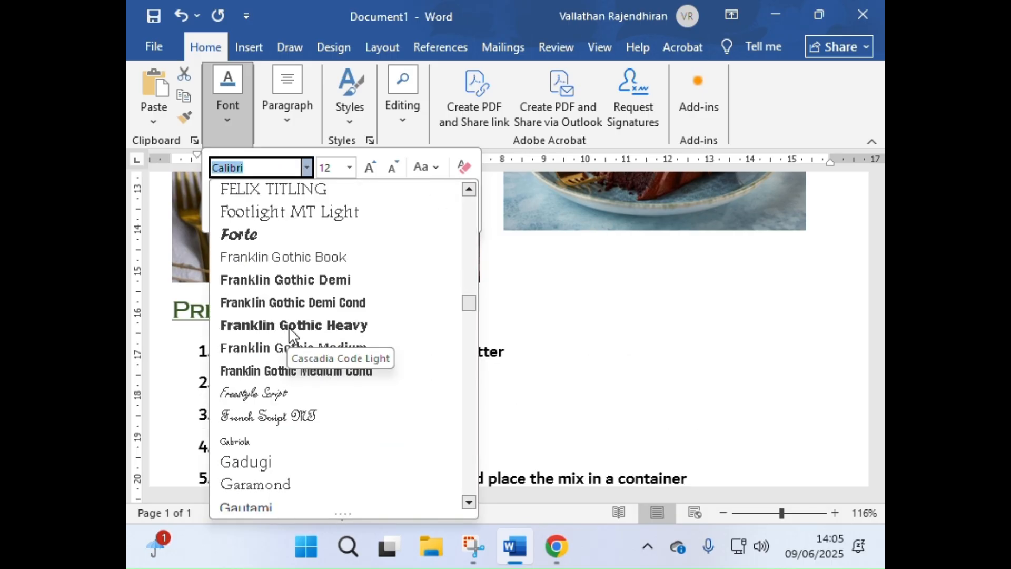
pyautogui.click(326, 396)
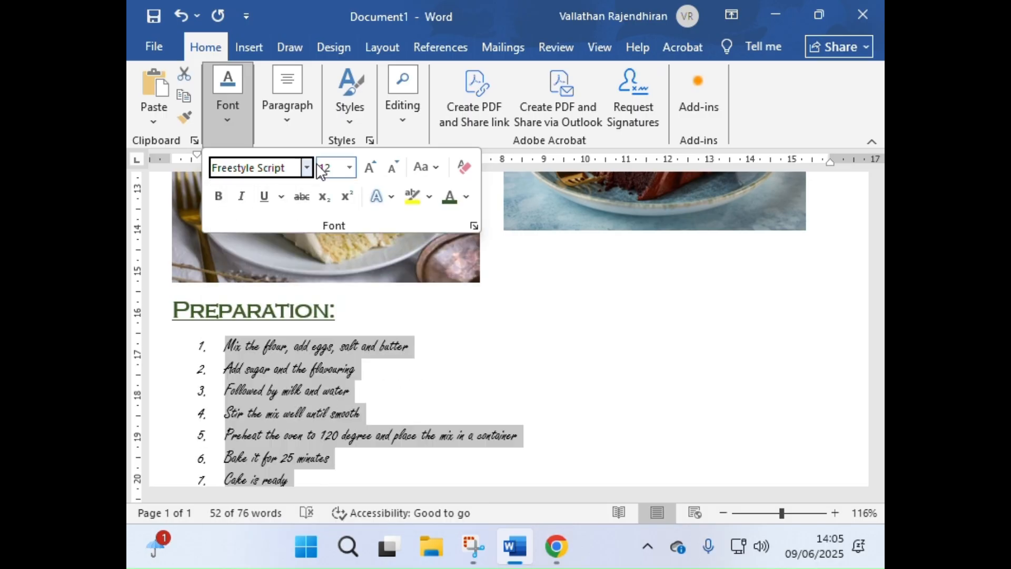
pyautogui.click(370, 168)
pyautogui.click(369, 168)
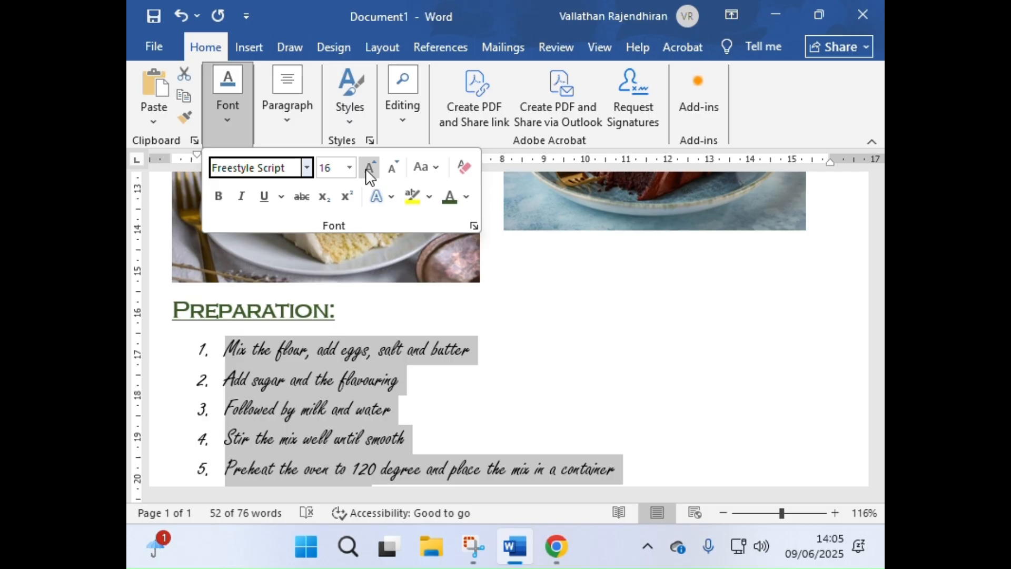
# Change the numbered preparation list's font to Informal Roman and its text colour to the darkest shade of the theme's gray accent.
pyautogui.click(307, 168)
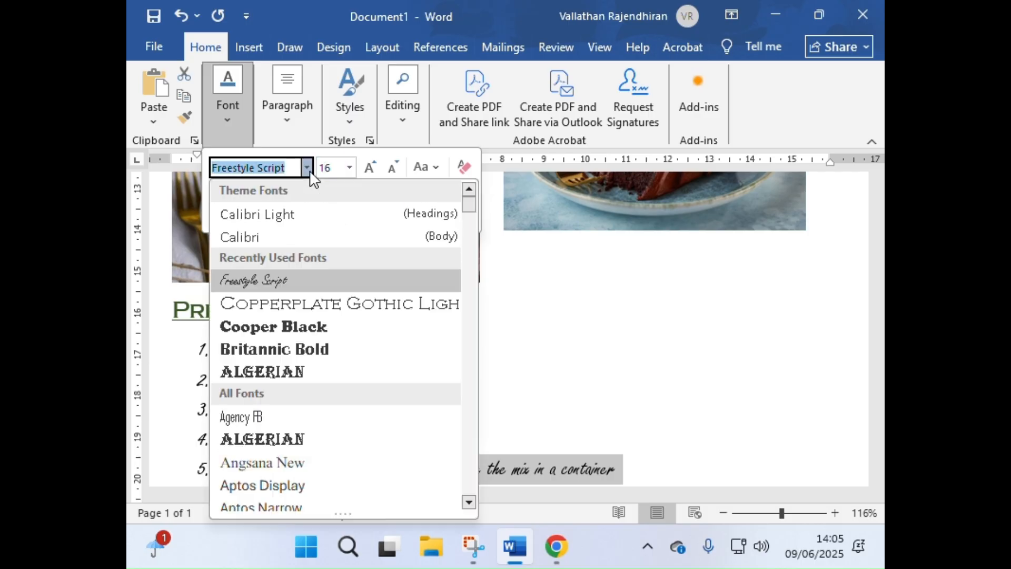
pyautogui.scroll(-10, 271, 359)
pyautogui.scroll(-20, 271, 358)
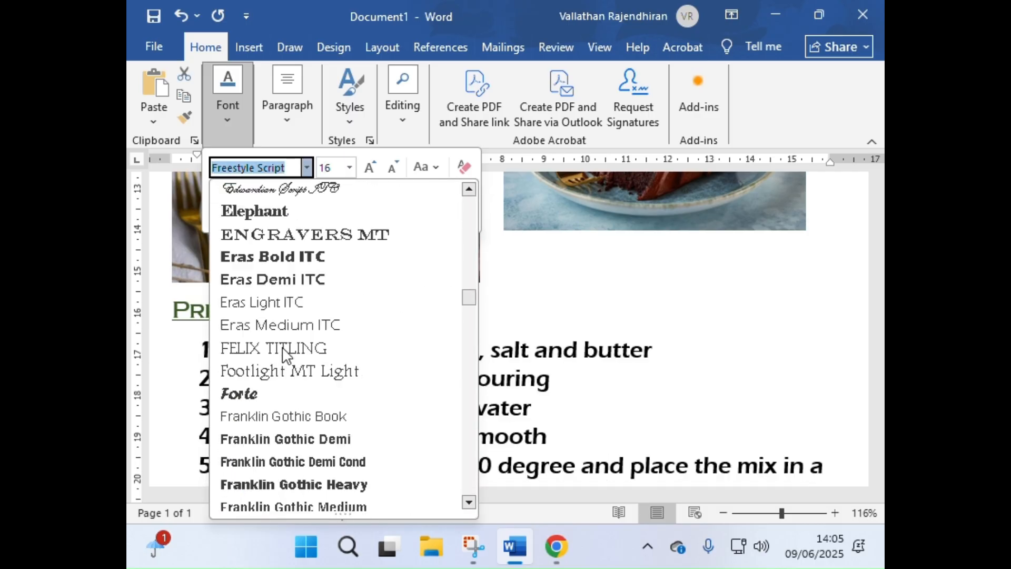
pyautogui.scroll(-4, 283, 348)
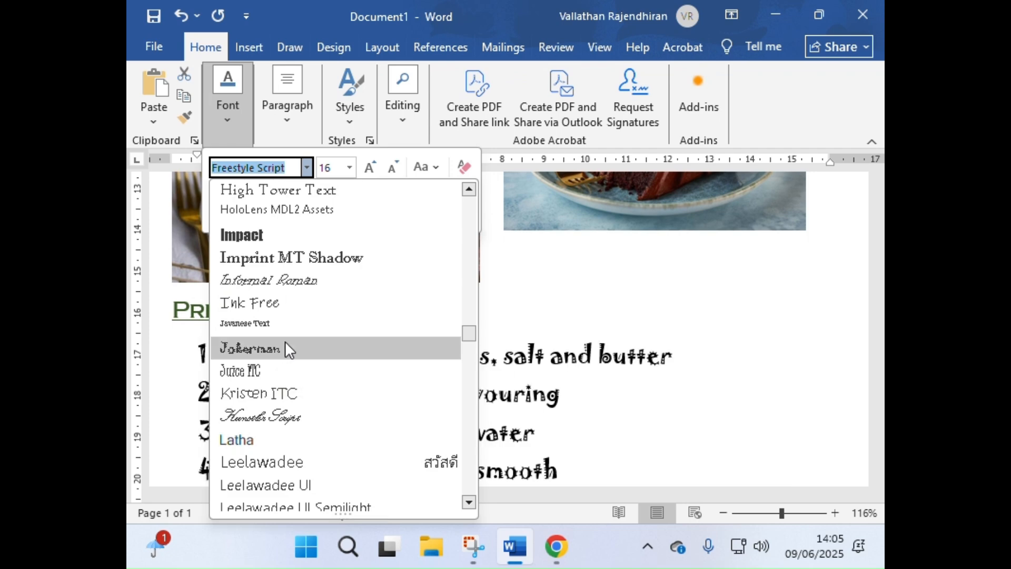
pyautogui.click(296, 279)
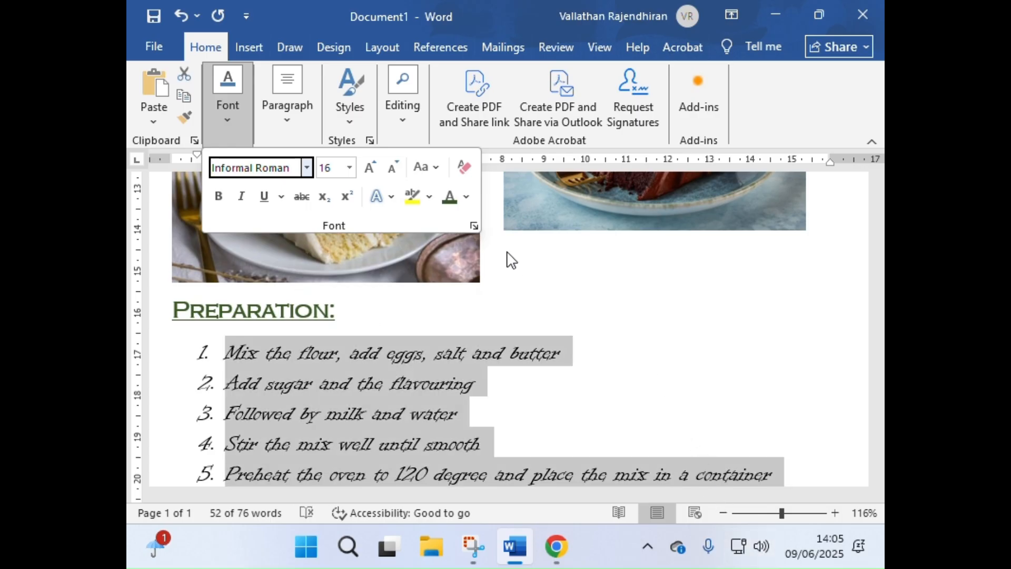
pyautogui.click(466, 197)
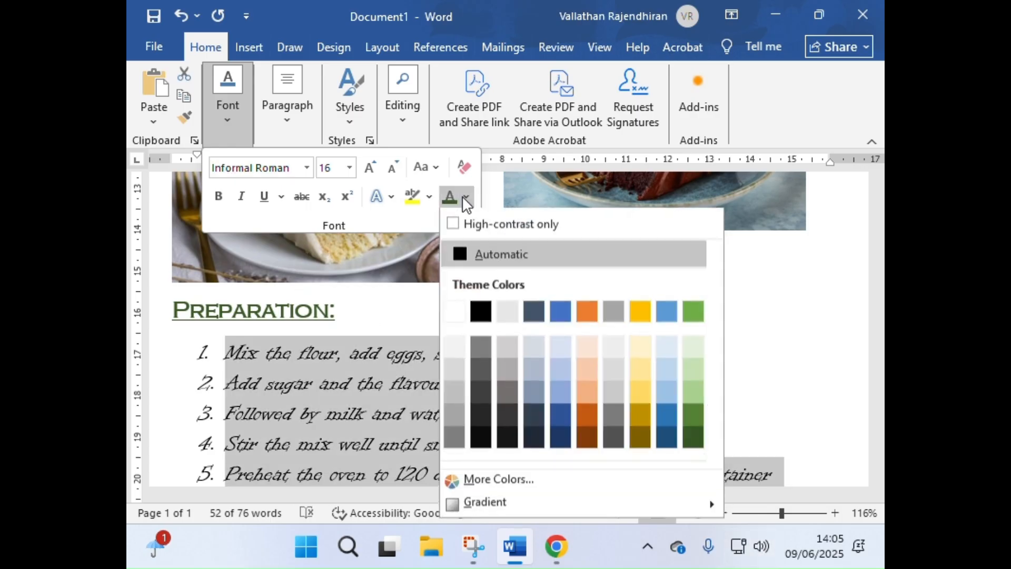
pyautogui.click(614, 438)
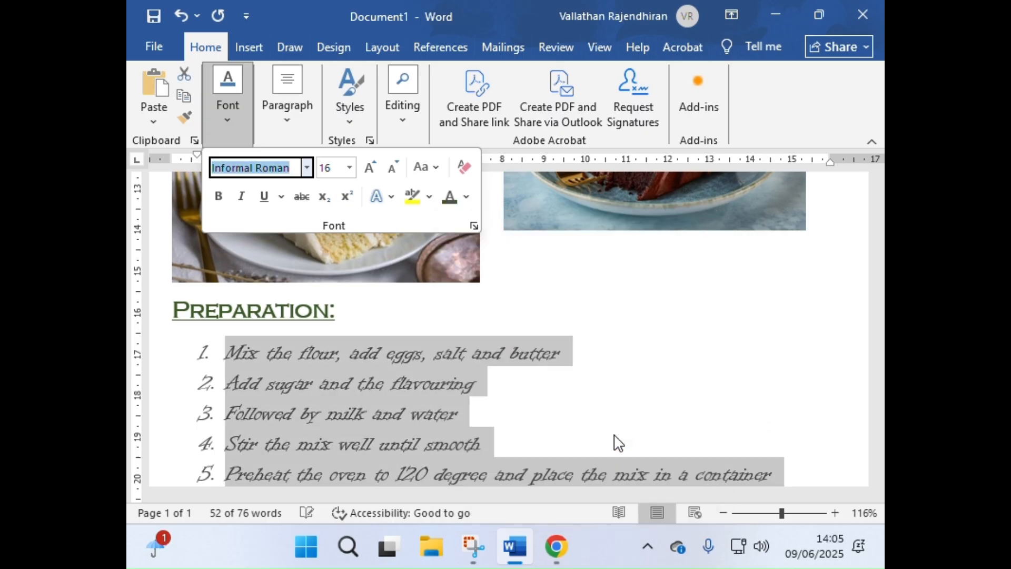
# Make the numbered preparation list bold.
pyautogui.click(218, 198)
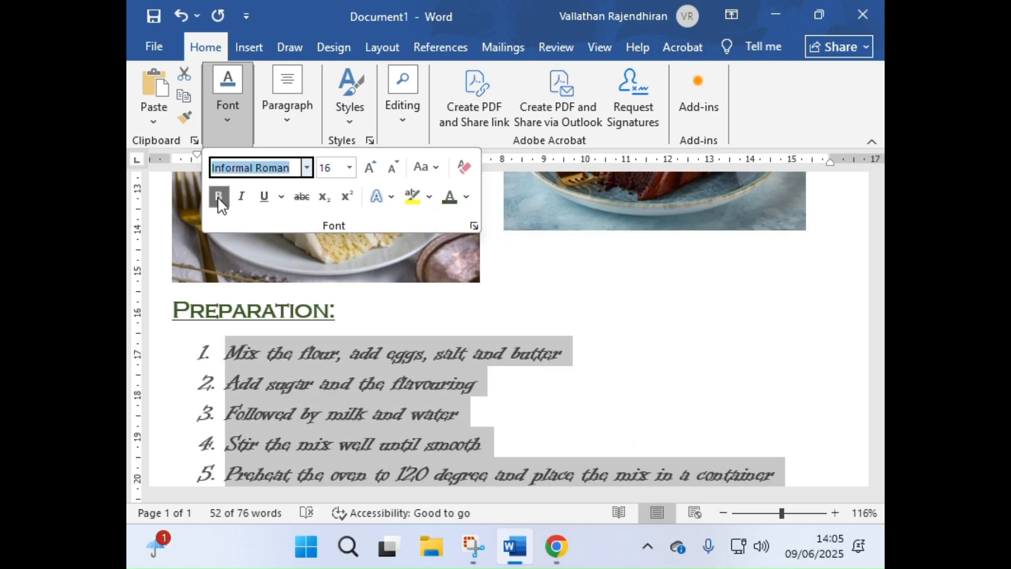
# Review the whole recipe, from the ingredients and cake pictures down to the last preparation step.
pyautogui.scroll(5, 563, 334)
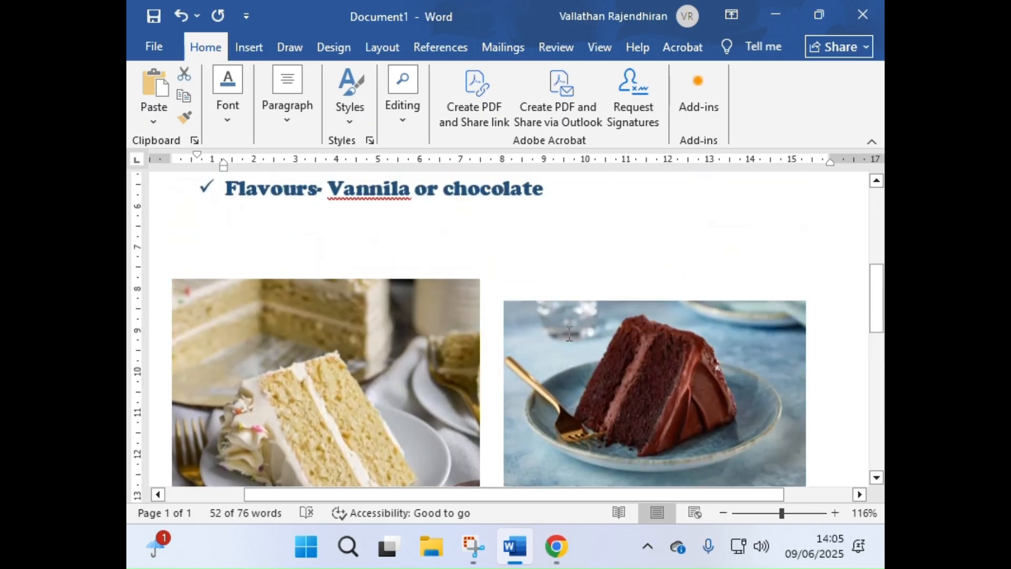
pyautogui.scroll(6, 569, 334)
pyautogui.scroll(-15, 569, 334)
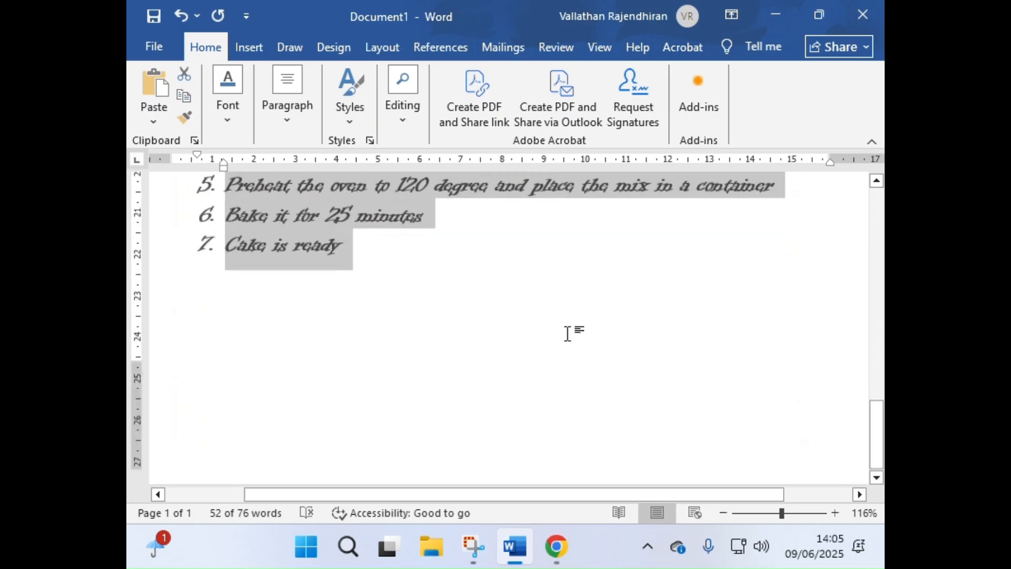
pyautogui.scroll(-1, 567, 333)
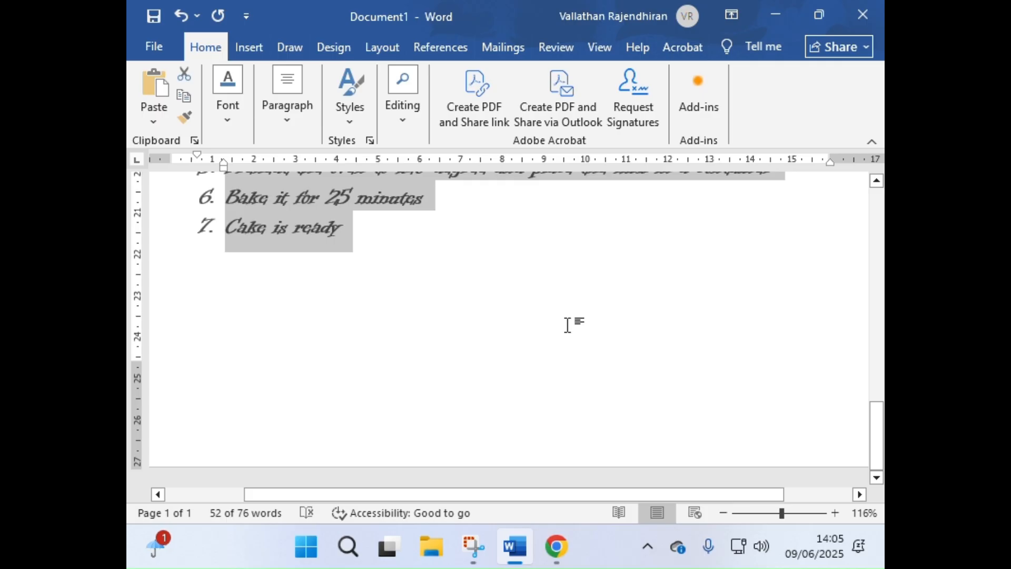
pyautogui.scroll(15, 498, 418)
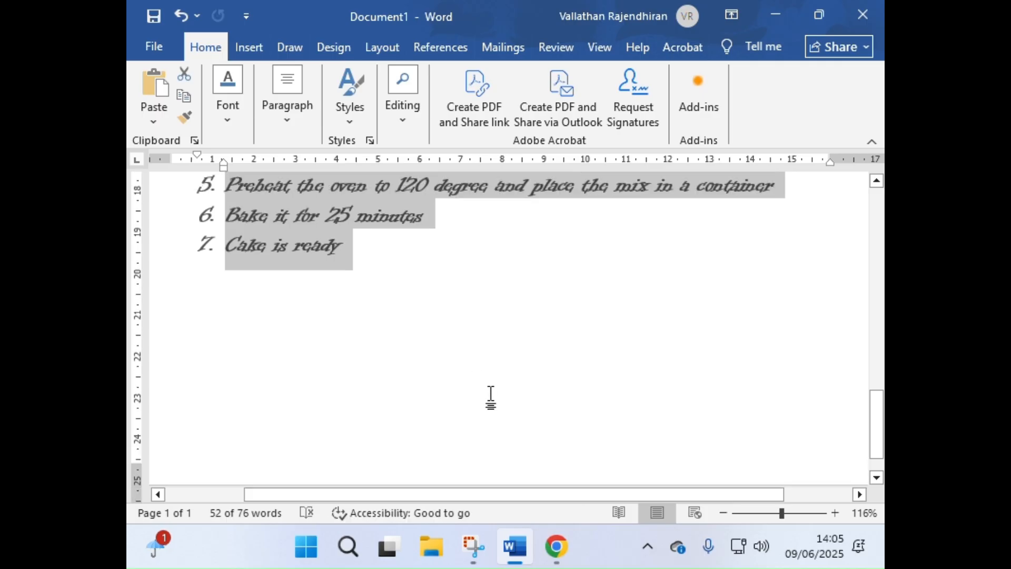
pyautogui.scroll(-4, 499, 419)
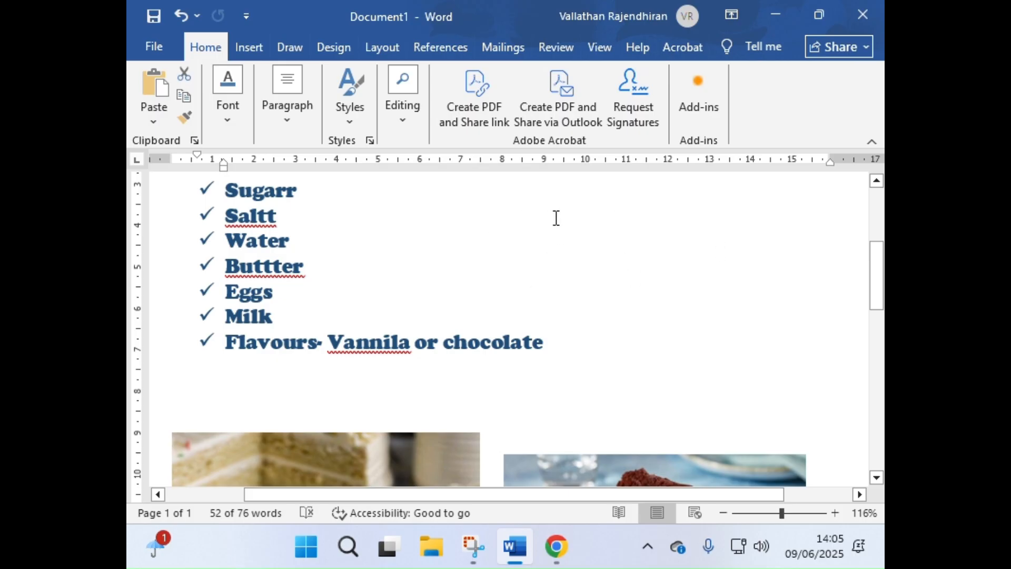
pyautogui.scroll(-10, 556, 217)
pyautogui.scroll(7, 561, 294)
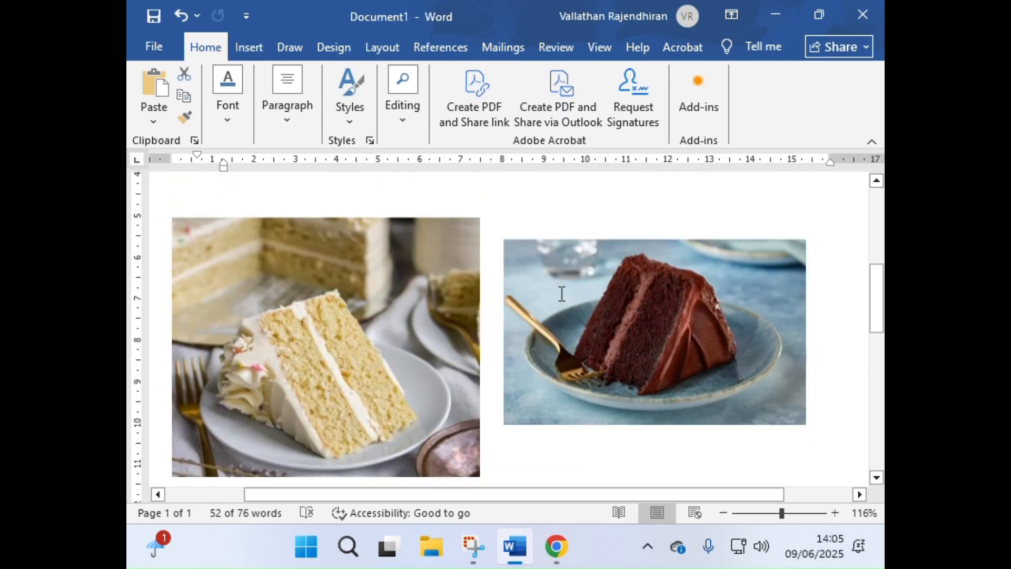
pyautogui.scroll(6, 561, 294)
pyautogui.scroll(-4, 441, 424)
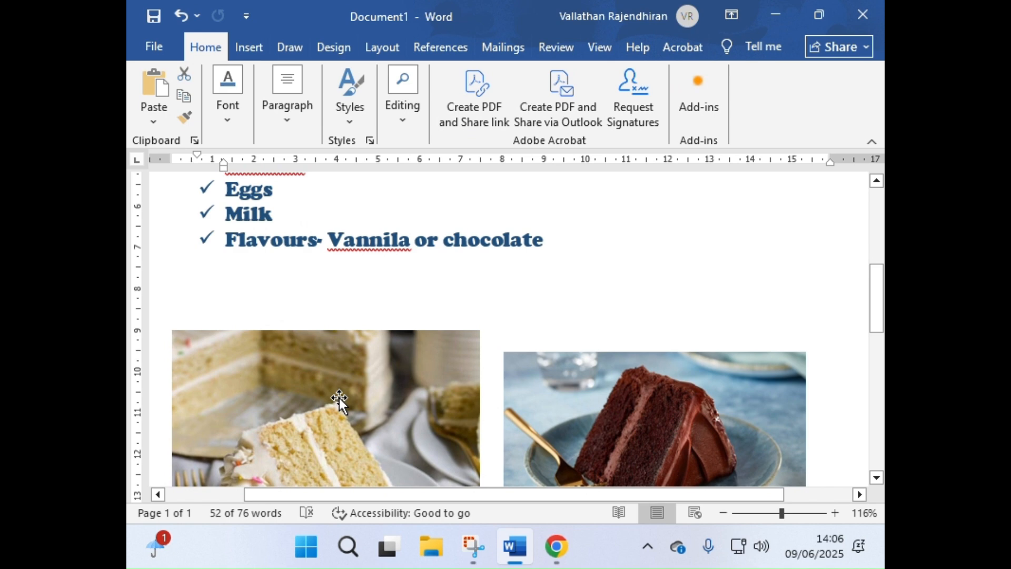
# Try out the text wrapping choices on the vanilla cake picture and set it to In Line with Text.
pyautogui.click(275, 391)
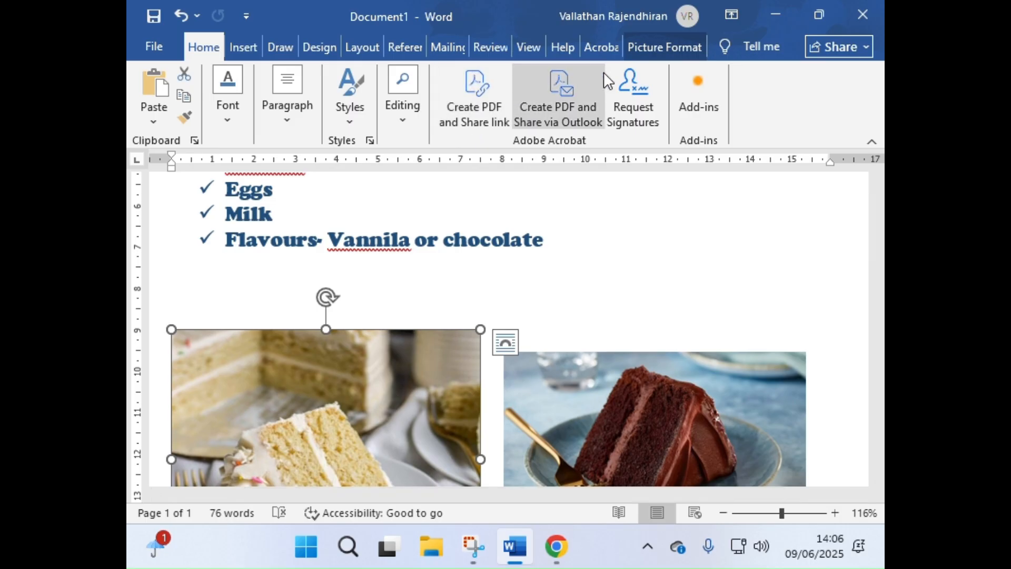
pyautogui.click(658, 46)
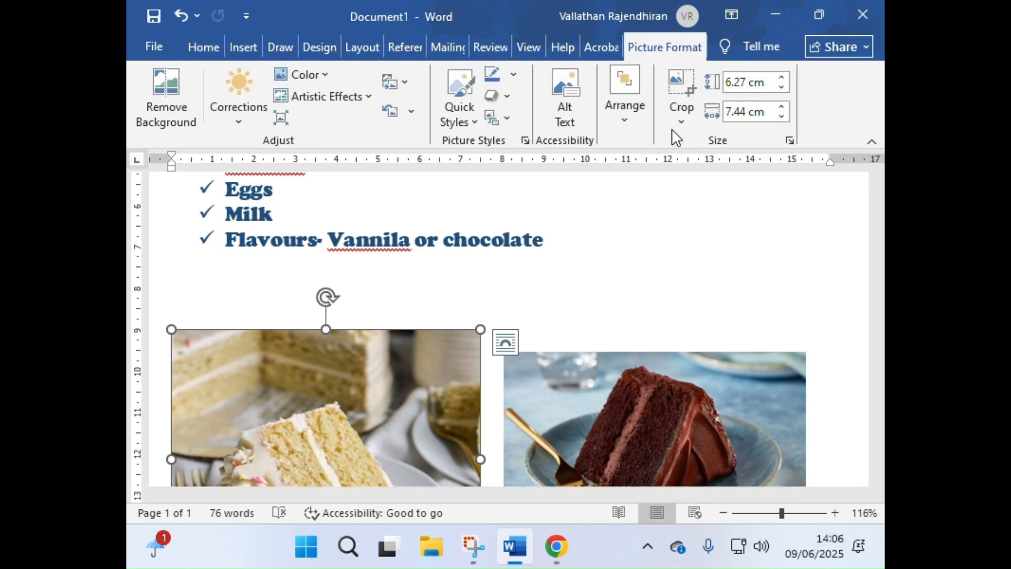
pyautogui.click(629, 128)
pyautogui.click(624, 188)
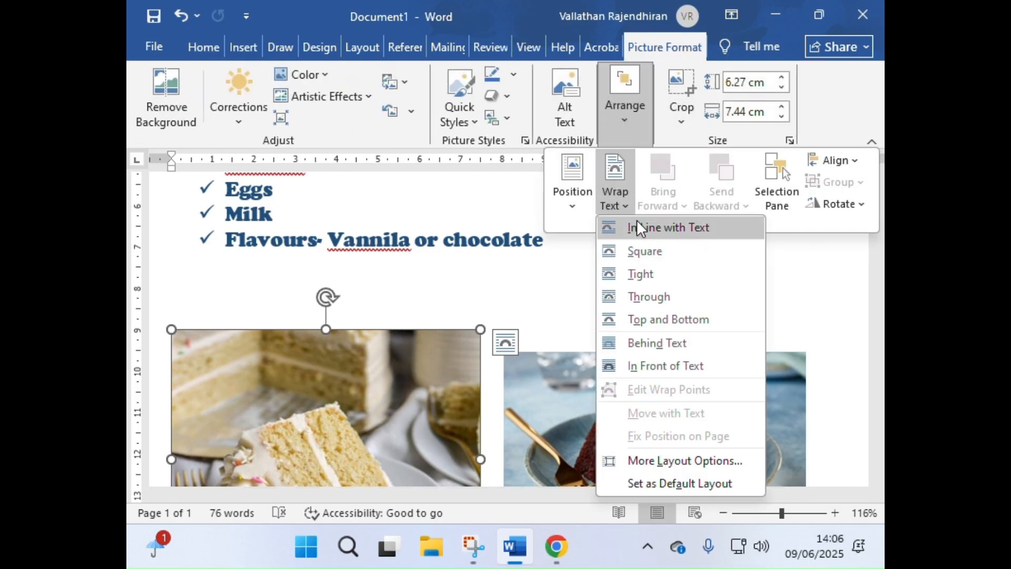
pyautogui.click(644, 272)
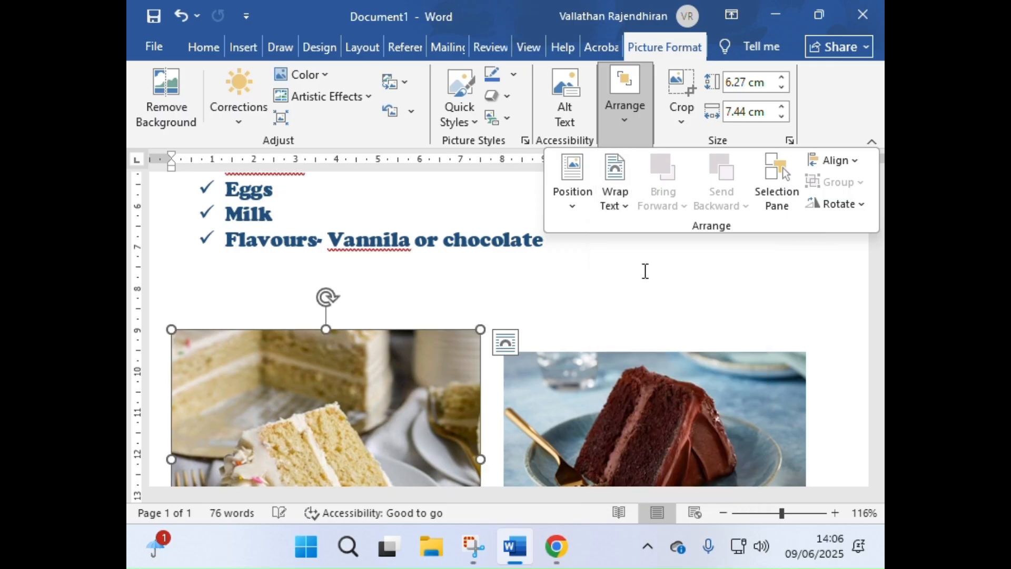
pyautogui.click(618, 211)
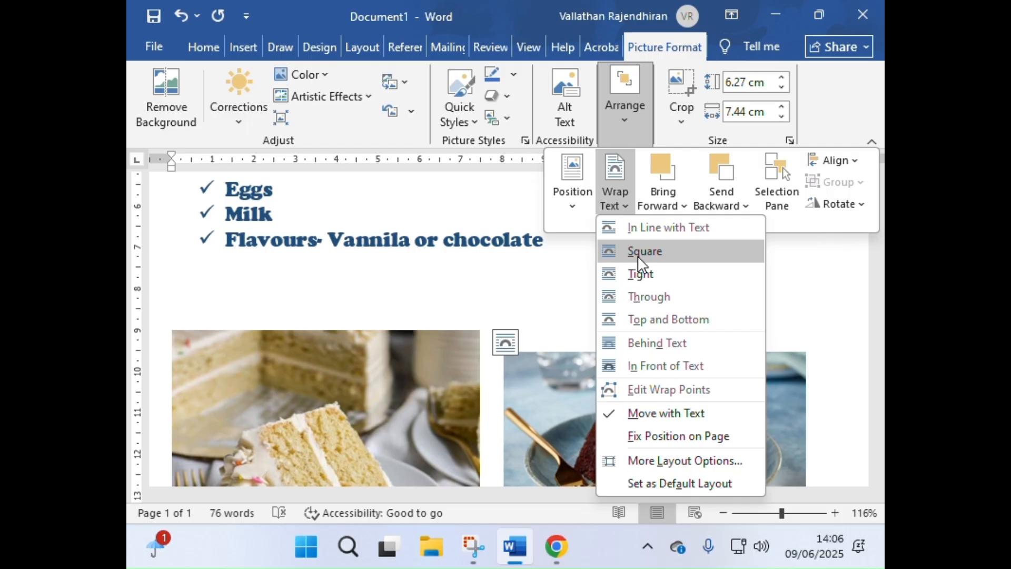
pyautogui.click(649, 229)
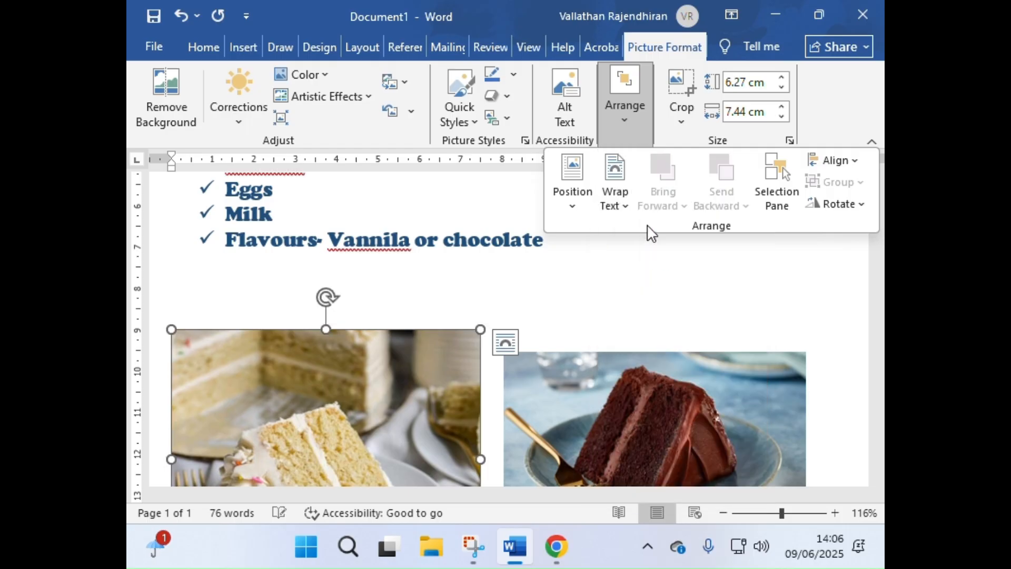
# Move the vanilla cake picture, still in line with text, up to the end of the Flavours line.
pyautogui.click(504, 341)
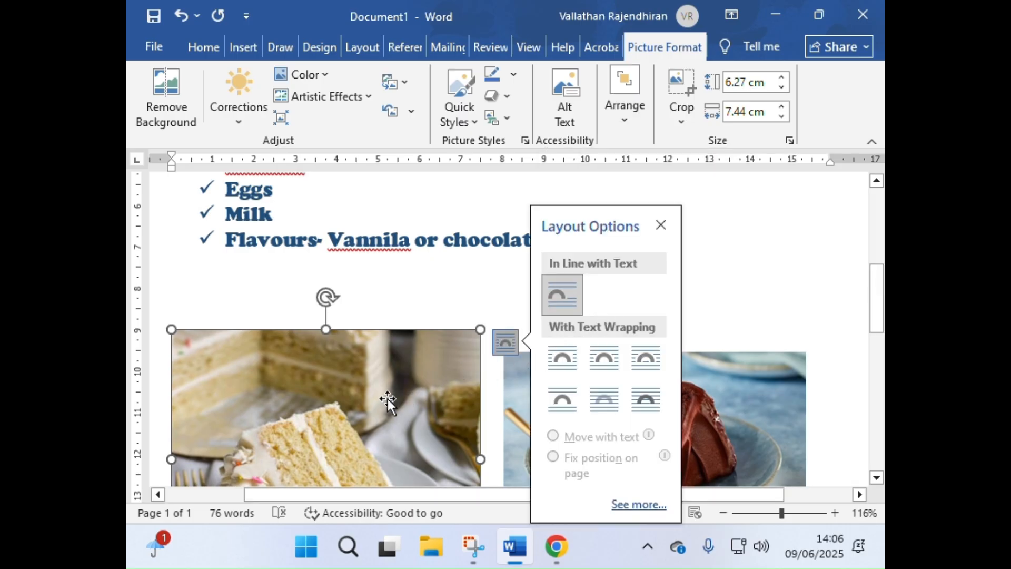
pyautogui.moveTo(388, 399); pyautogui.dragTo(535, 323)
pyautogui.click(566, 339)
pyautogui.click(703, 236)
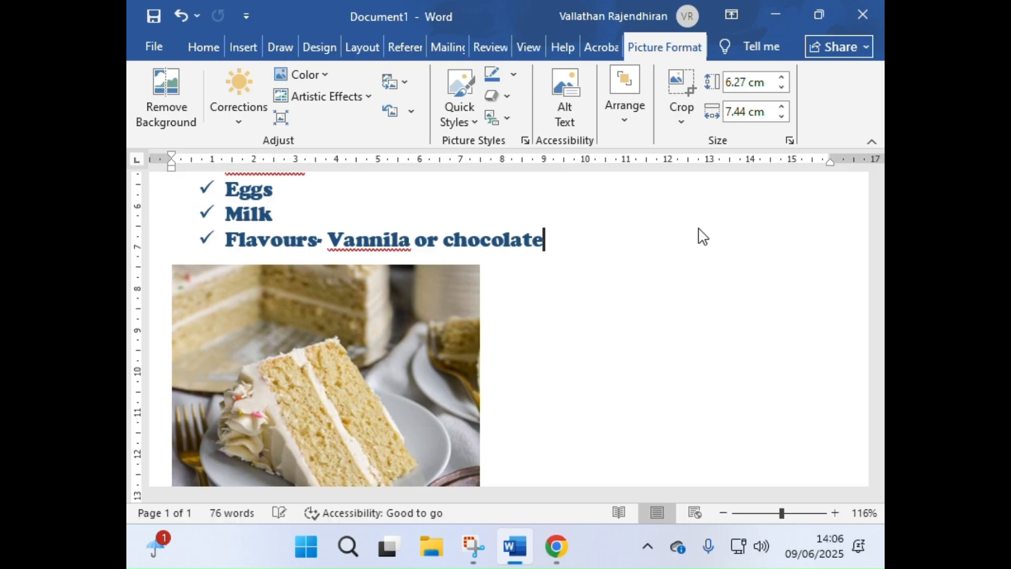
pyautogui.moveTo(703, 236); pyautogui.dragTo(701, 237)
# Set the vanilla cake picture's text wrapping to Tight.
pyautogui.click(611, 126)
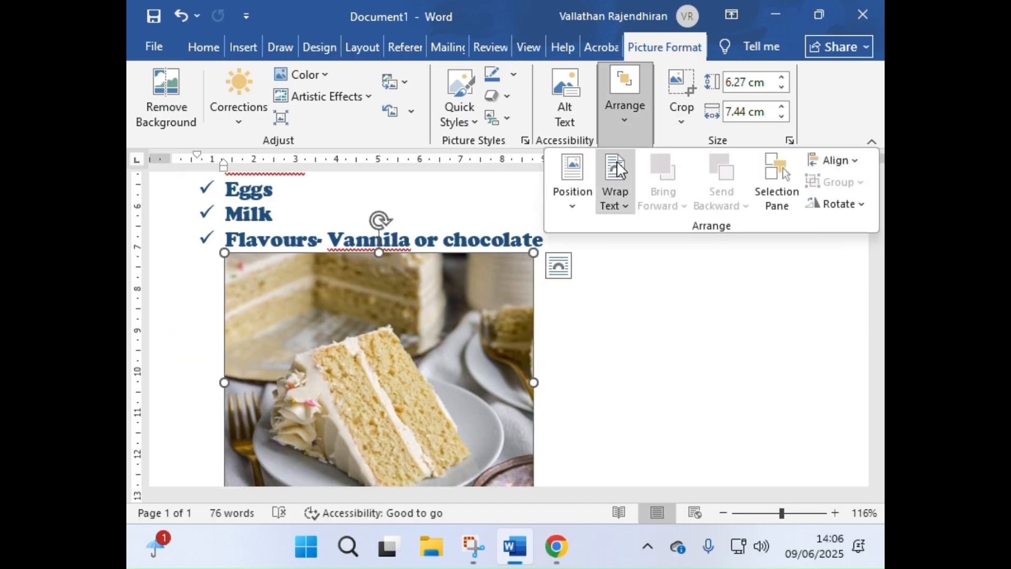
pyautogui.click(617, 186)
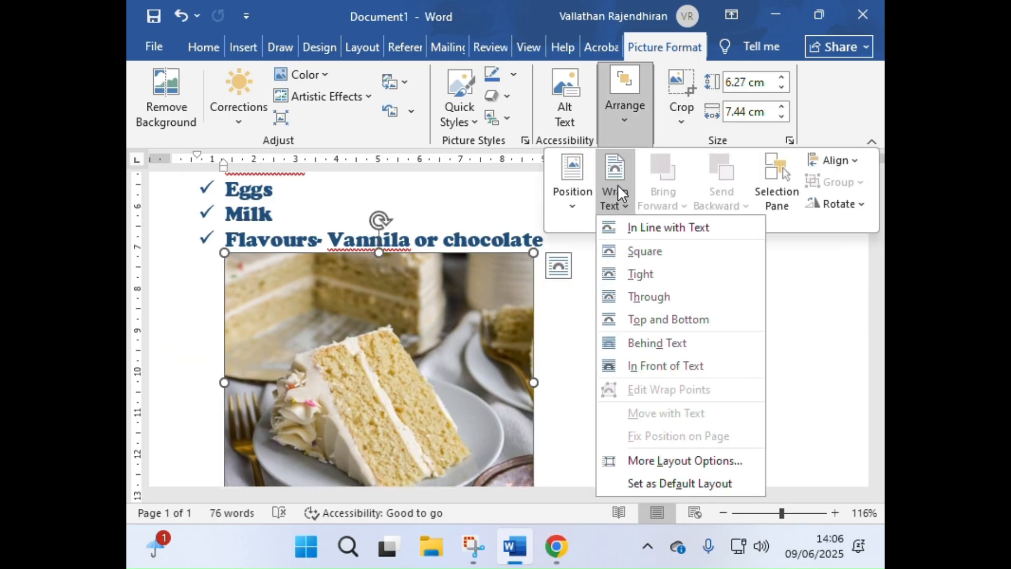
pyautogui.click(642, 271)
pyautogui.scroll(5, 448, 397)
pyautogui.scroll(-3, 448, 397)
pyautogui.click(586, 272)
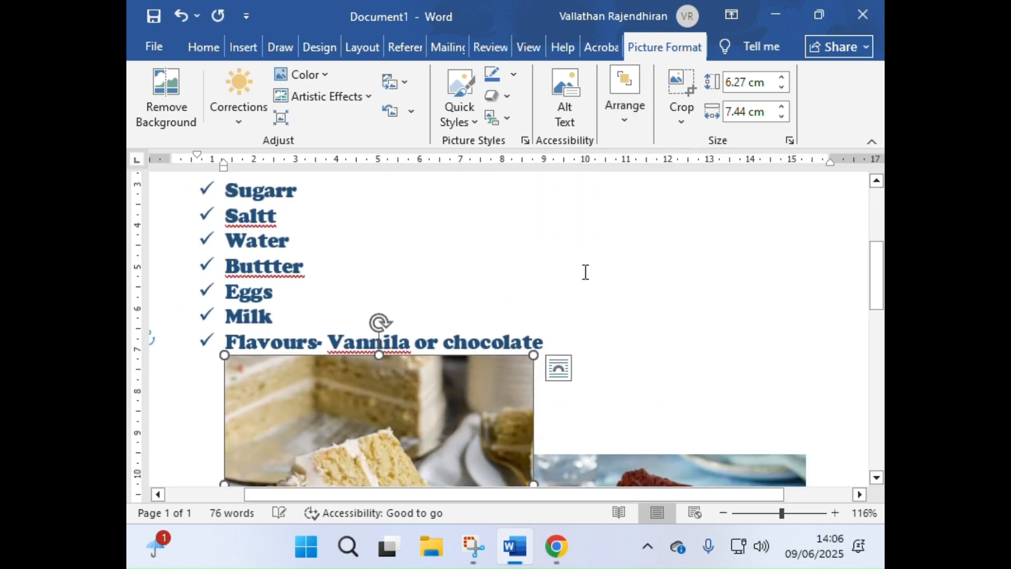
# Move the vanilla cake picture up into the empty space beside the ingredients list.
pyautogui.moveTo(402, 493); pyautogui.dragTo(431, 481)
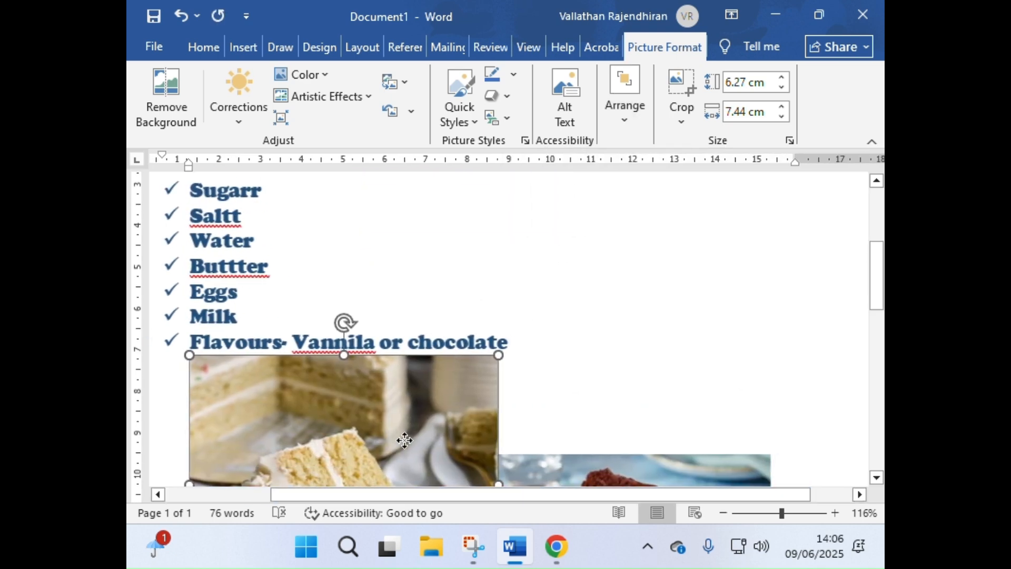
pyautogui.moveTo(402, 440); pyautogui.dragTo(514, 341)
pyautogui.scroll(-5, 523, 345)
pyautogui.scroll(2, 525, 339)
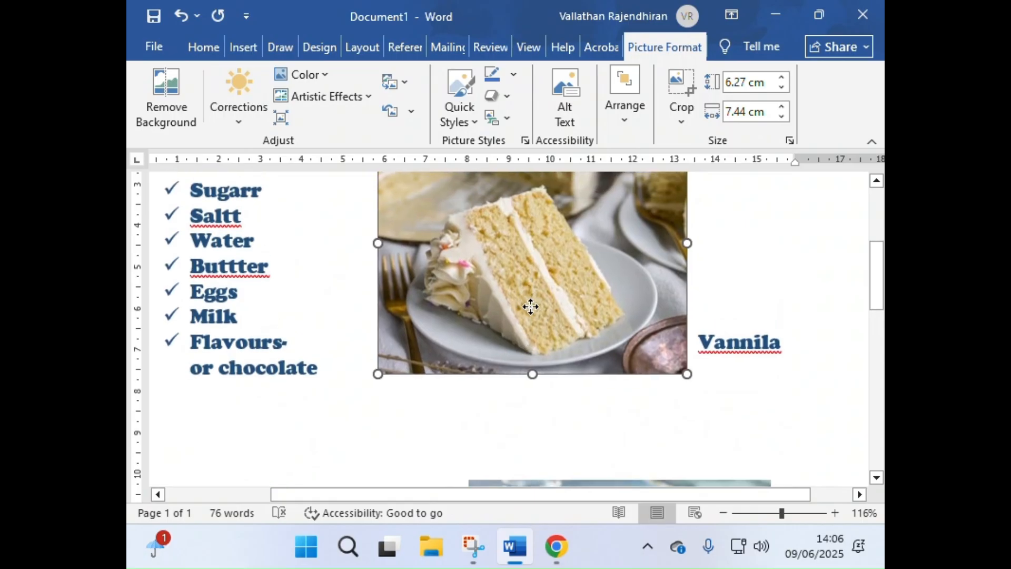
pyautogui.moveTo(530, 306); pyautogui.dragTo(573, 324)
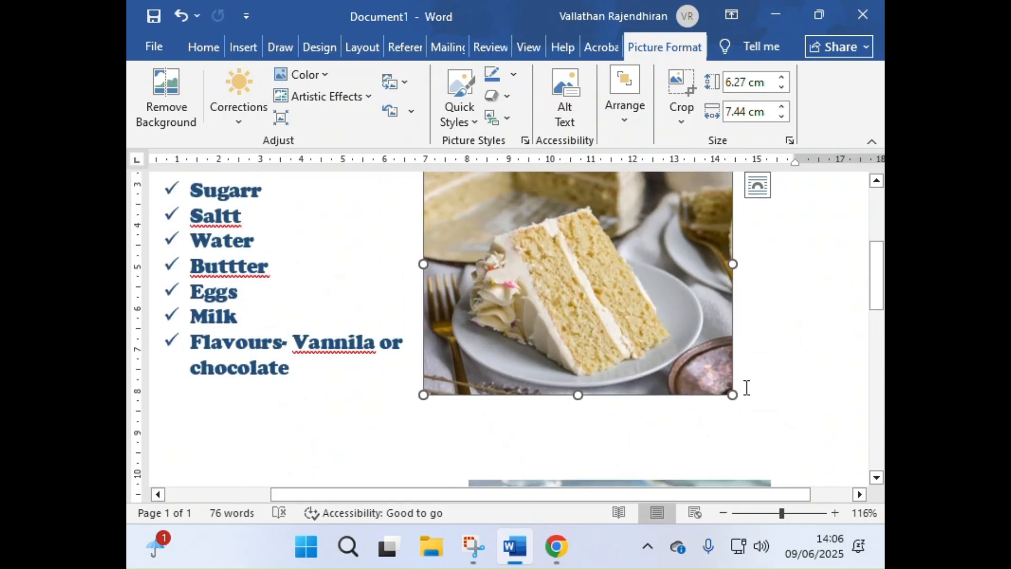
# Shrink the vanilla cake picture to about 4.09 cm by 4.85 cm and place it closer to the ingredients list.
pyautogui.moveTo(733, 395); pyautogui.dragTo(626, 305)
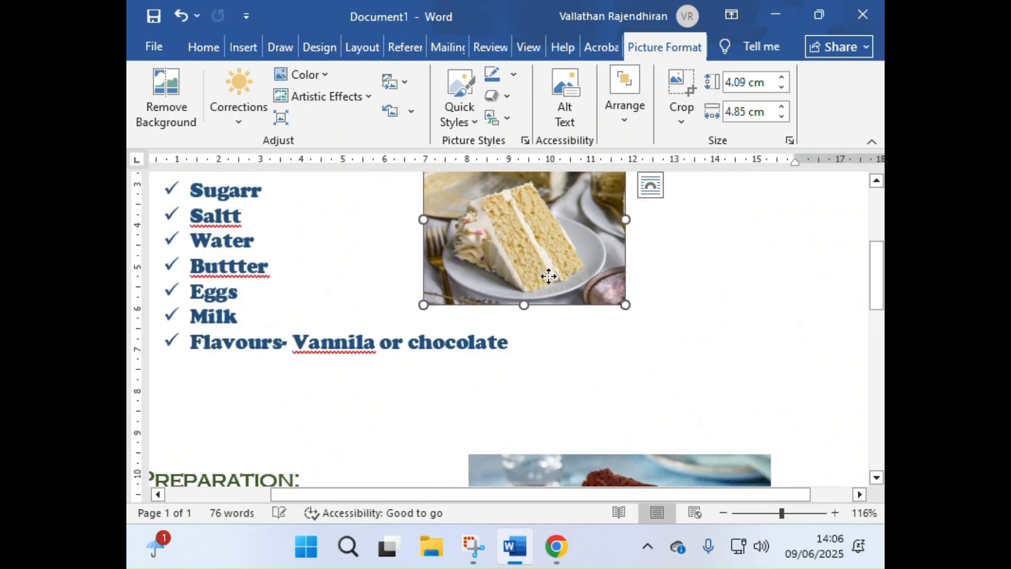
pyautogui.moveTo(548, 274); pyautogui.dragTo(524, 290)
pyautogui.scroll(5, 521, 293)
pyautogui.moveTo(496, 432); pyautogui.dragTo(451, 413)
# Set the chocolate cake picture's text wrapping to Square.
pyautogui.scroll(-6, 537, 362)
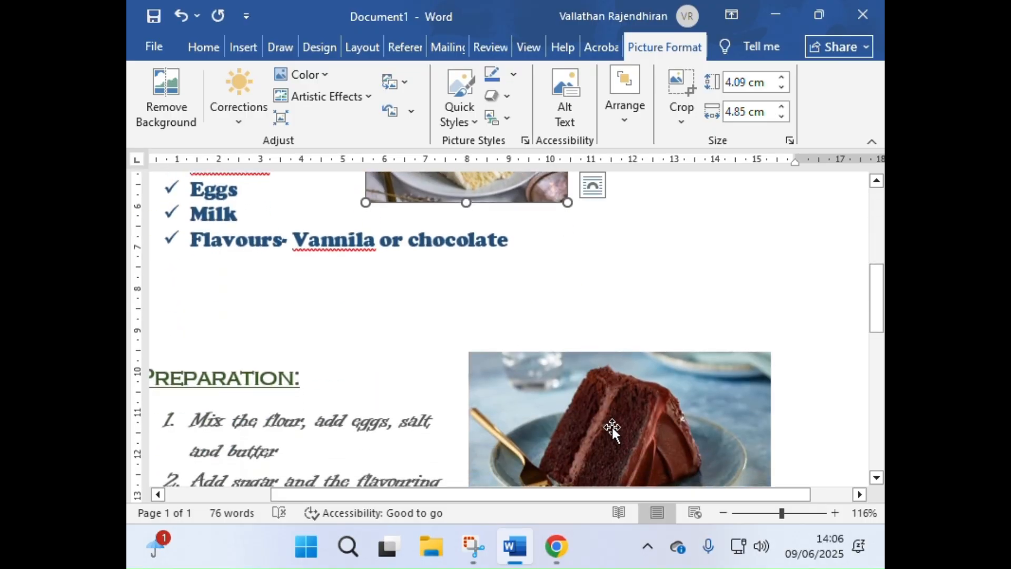
pyautogui.click(612, 425)
pyautogui.click(620, 118)
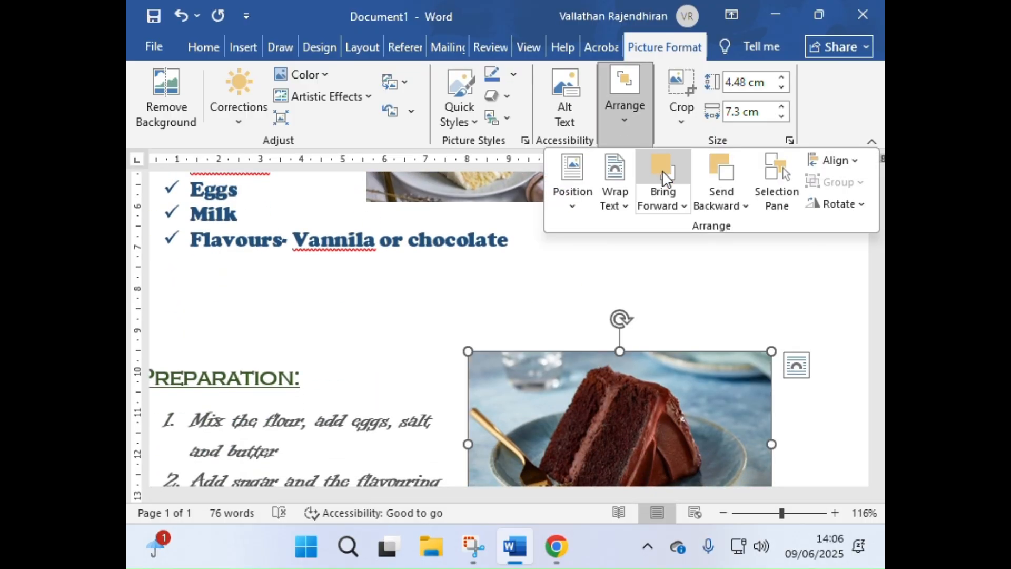
pyautogui.click(621, 203)
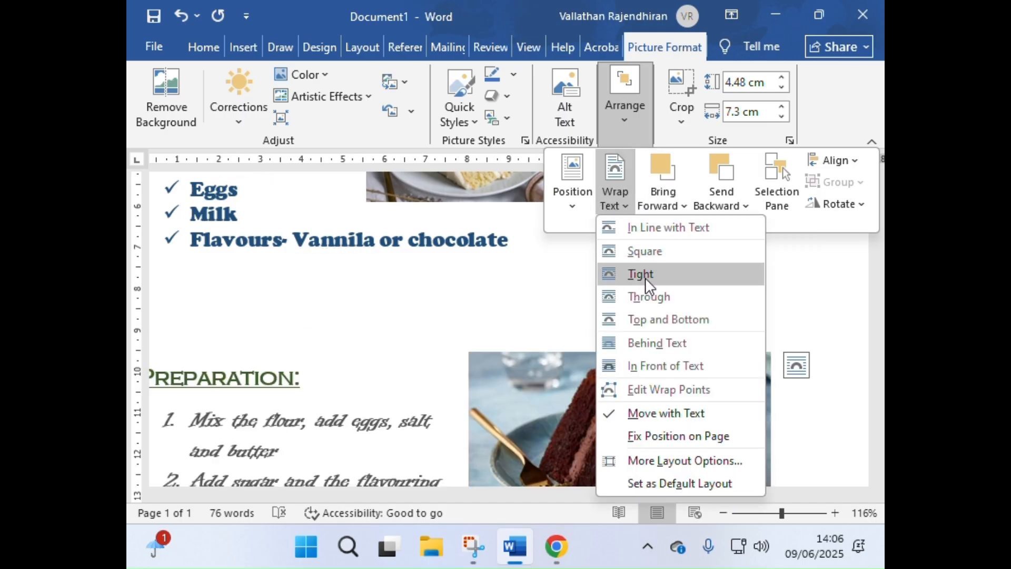
pyautogui.click(648, 251)
# Move the chocolate cake picture up beside the ingredients, partly behind the vanilla cake picture.
pyautogui.scroll(1, 664, 327)
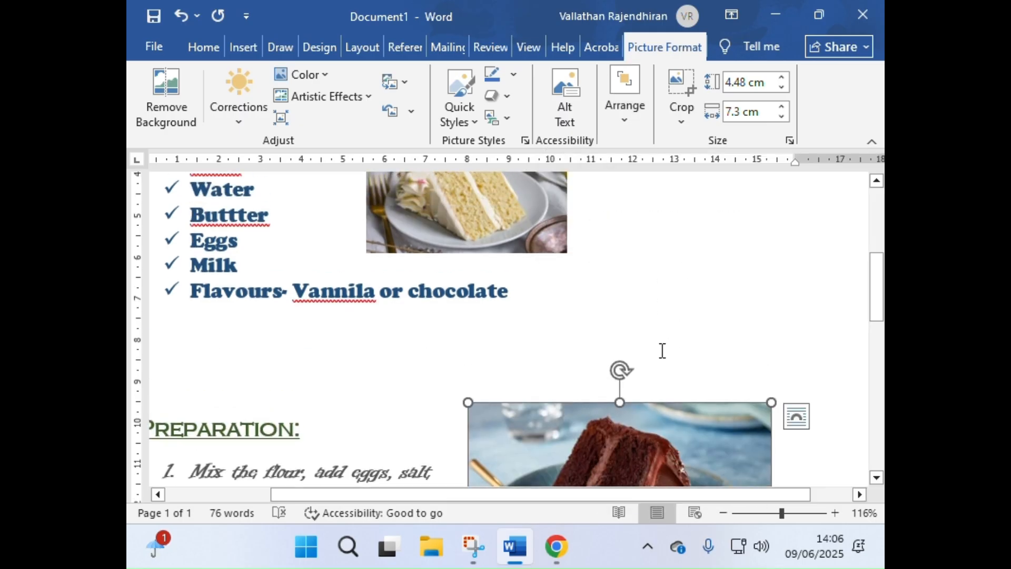
pyautogui.moveTo(640, 428); pyautogui.dragTo(713, 176)
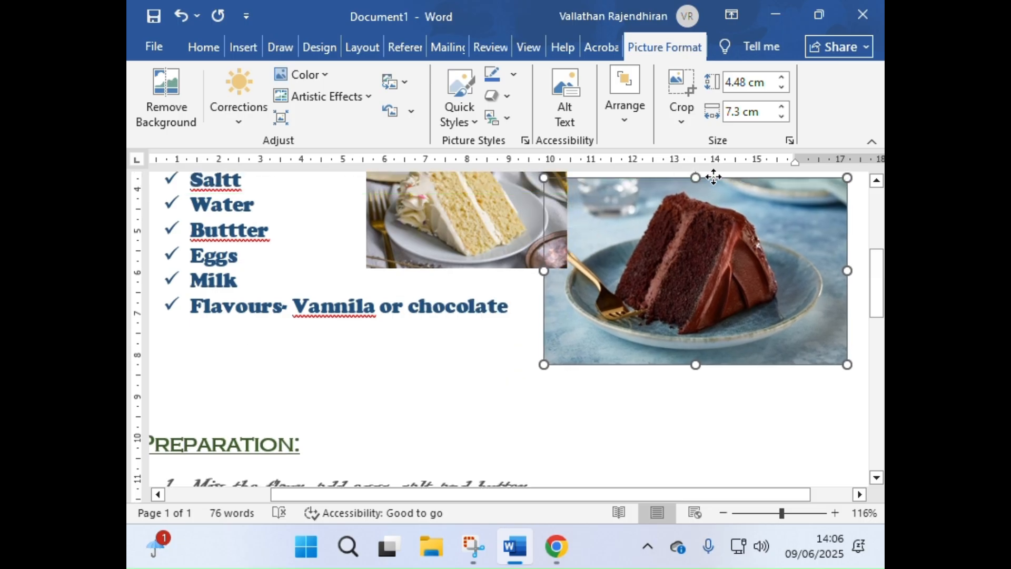
pyautogui.scroll(5, 713, 177)
pyautogui.moveTo(653, 450); pyautogui.dragTo(605, 397)
pyautogui.scroll(-5, 645, 351)
pyautogui.scroll(1, 655, 366)
pyautogui.click(666, 440)
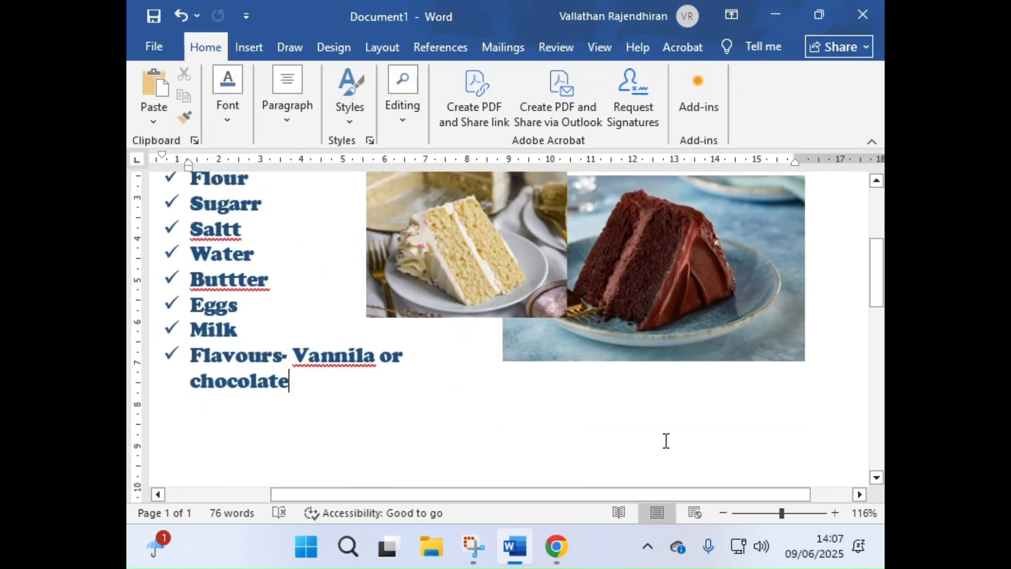
pyautogui.scroll(3, 666, 440)
pyautogui.scroll(-1, 666, 439)
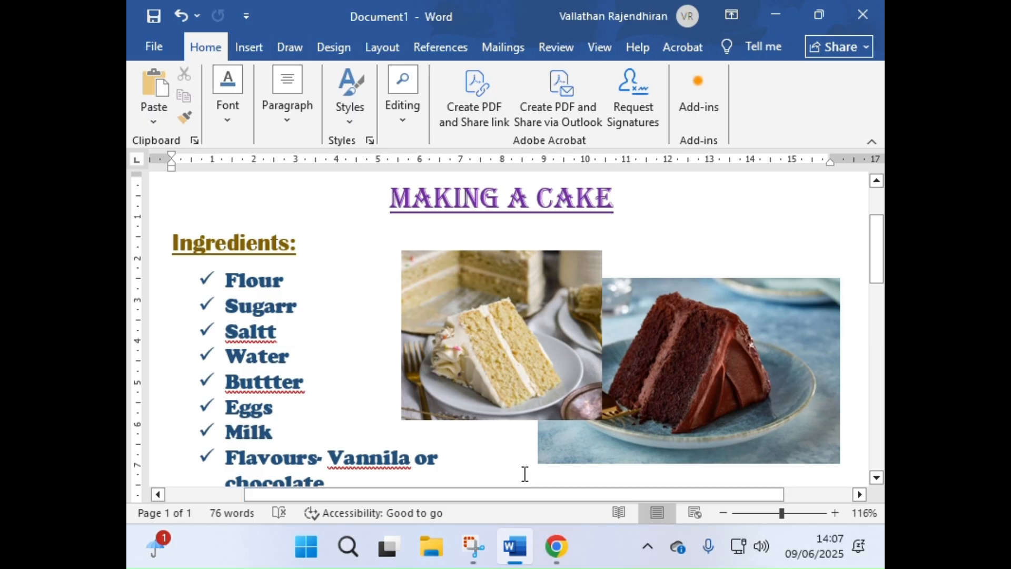
# Soften the vanilla cake picture's contrast with a correction preset that keeps brightness at 0% (Normal).
pyautogui.click(463, 318)
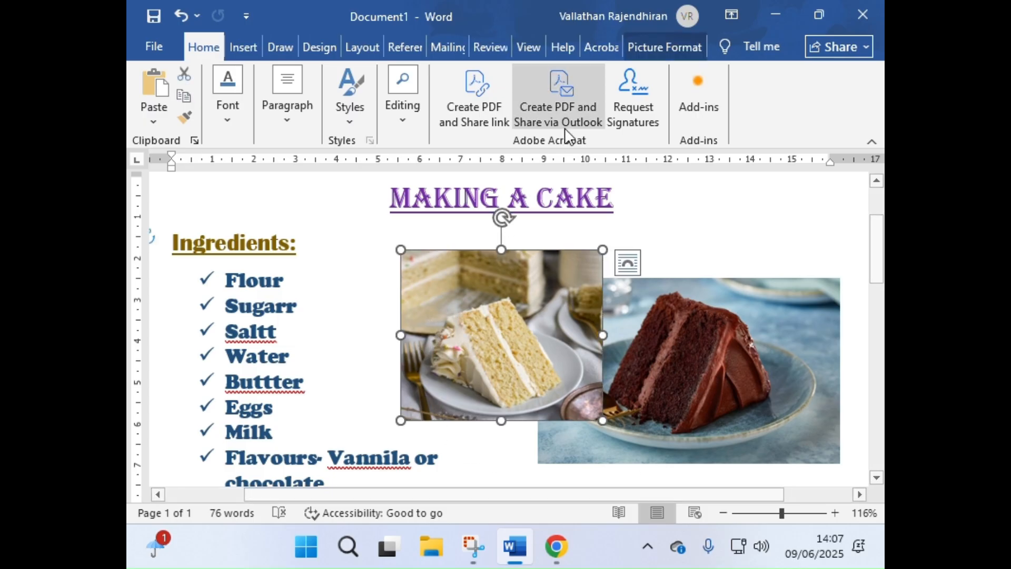
pyautogui.click(665, 49)
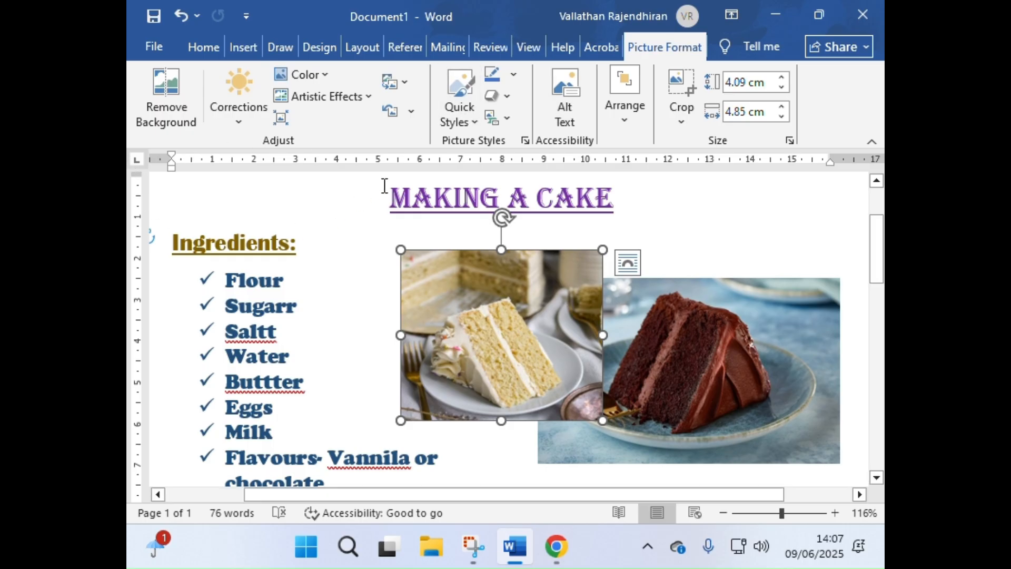
pyautogui.click(636, 115)
pyautogui.click(636, 115)
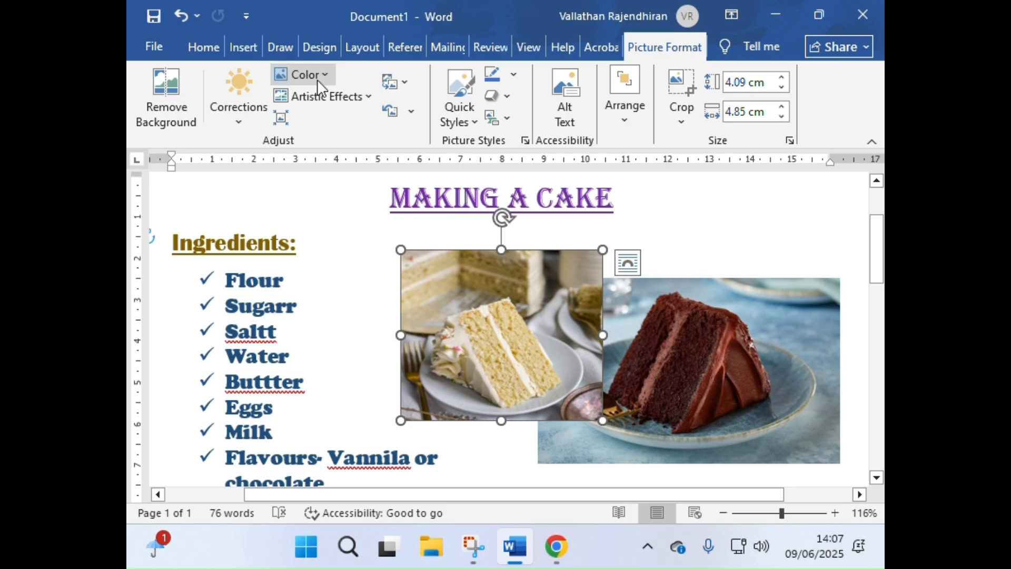
pyautogui.click(591, 53)
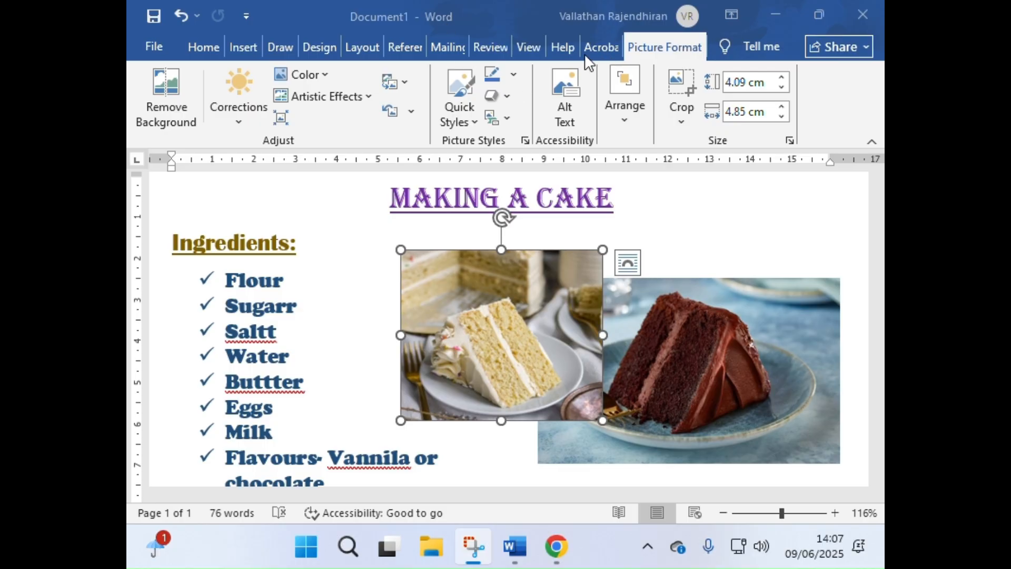
pyautogui.click(239, 120)
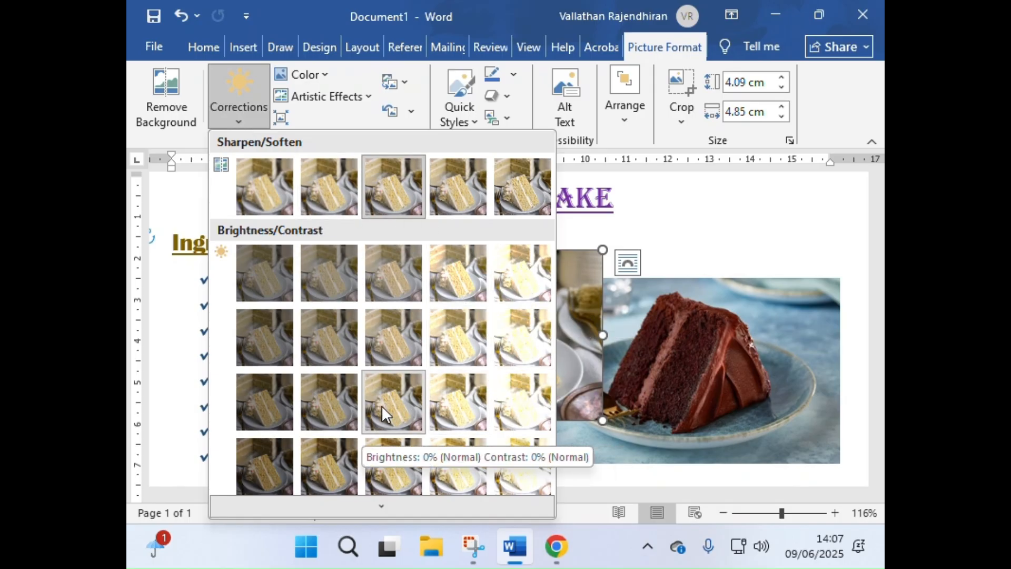
pyautogui.scroll(-2, 383, 430)
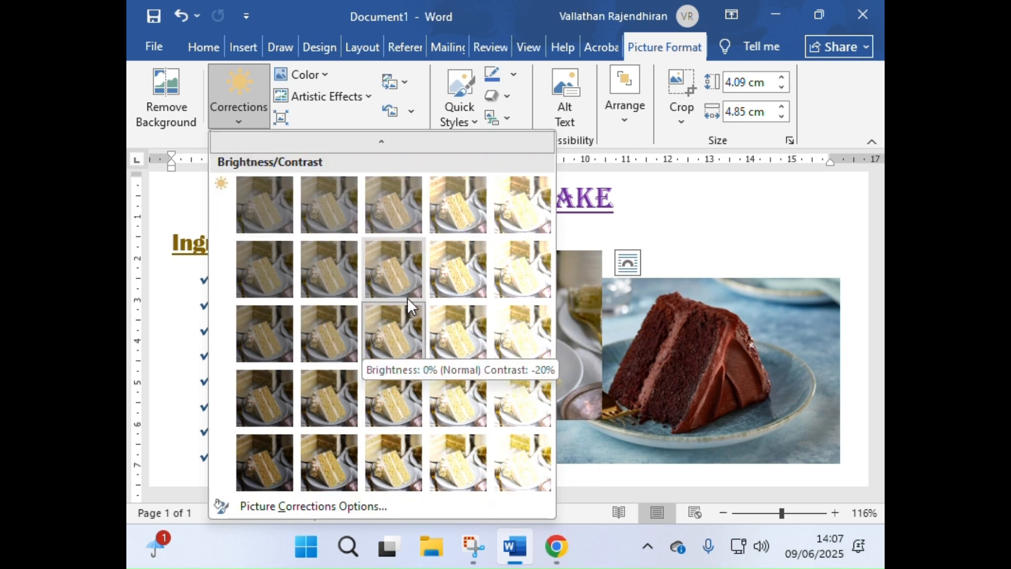
pyautogui.scroll(2, 410, 302)
pyautogui.click(396, 262)
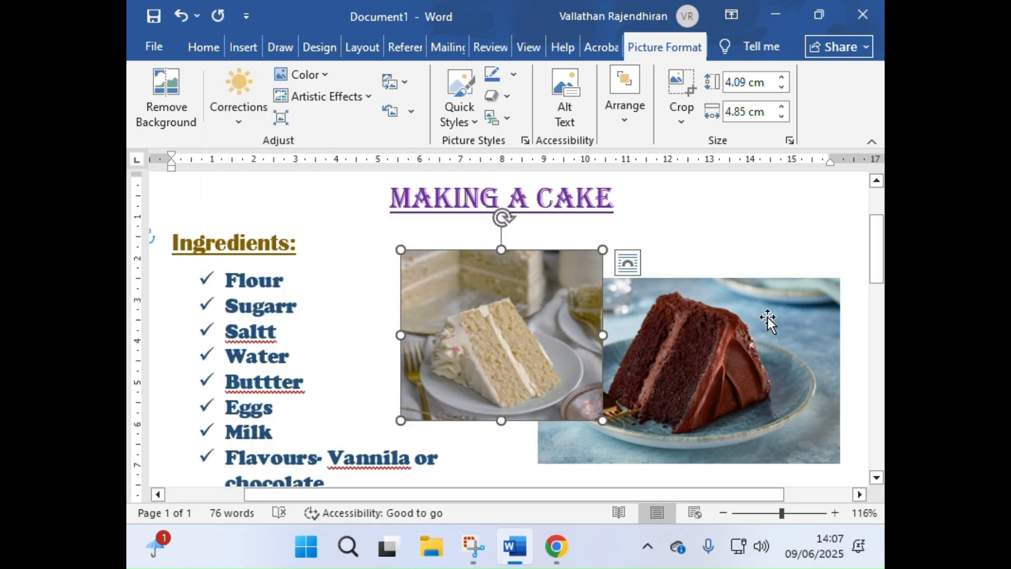
# Brighten the chocolate cake picture with a brightness/contrast correction preset.
pyautogui.click(769, 337)
pyautogui.click(248, 118)
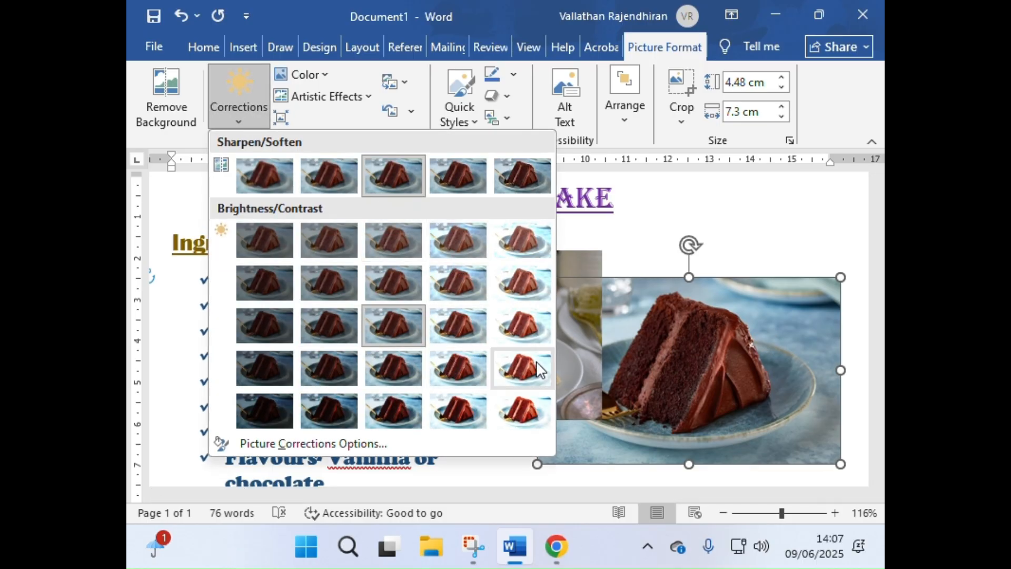
pyautogui.click(488, 341)
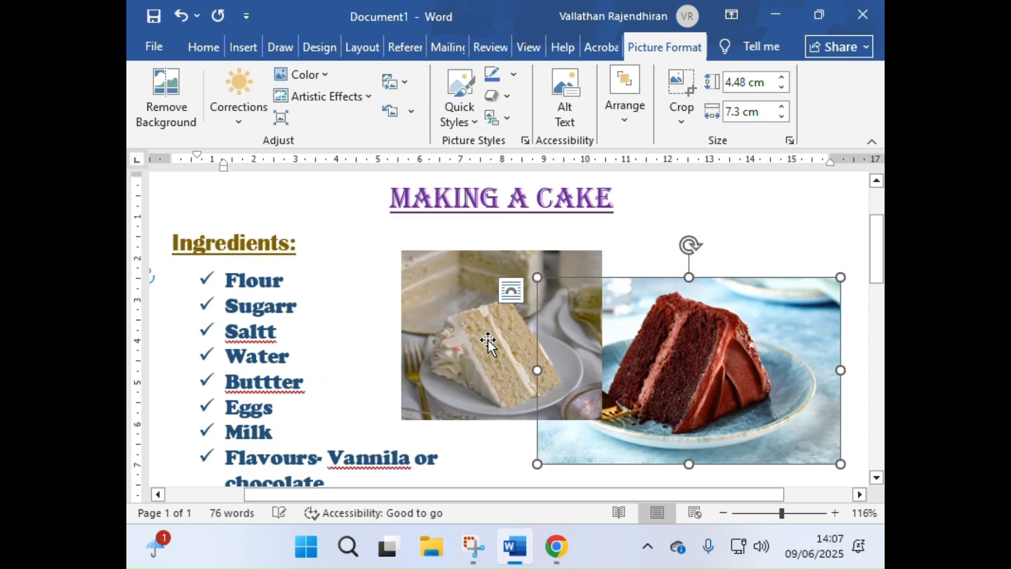
pyautogui.click(696, 218)
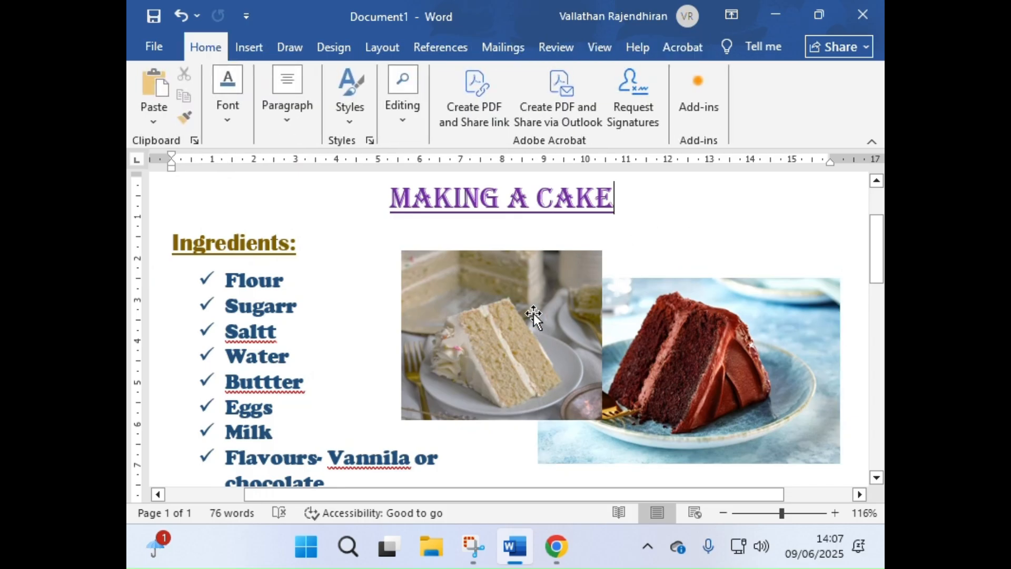
# Apply the thick metallic rounded-rectangle frame style to the vanilla cake picture.
pyautogui.click(514, 316)
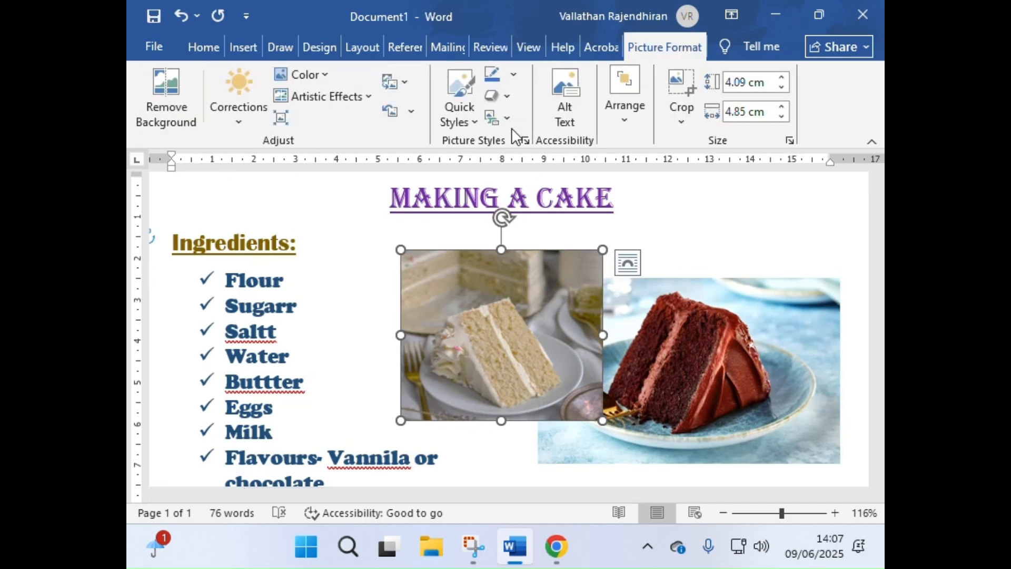
pyautogui.click(472, 122)
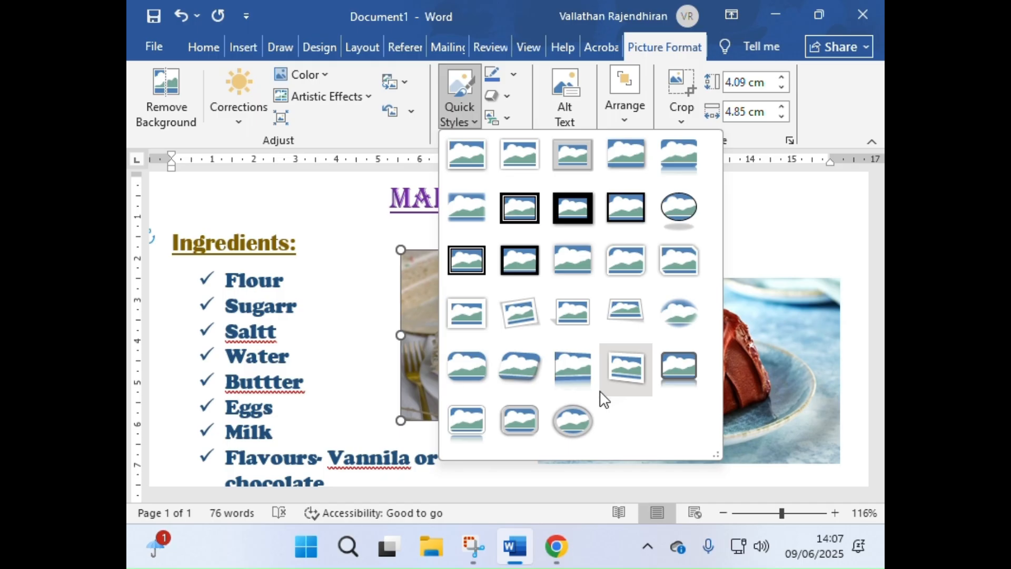
pyautogui.click(515, 421)
# Apply the slanted, bevelled perspective picture style with rounded corners to the chocolate cake picture.
pyautogui.click(766, 432)
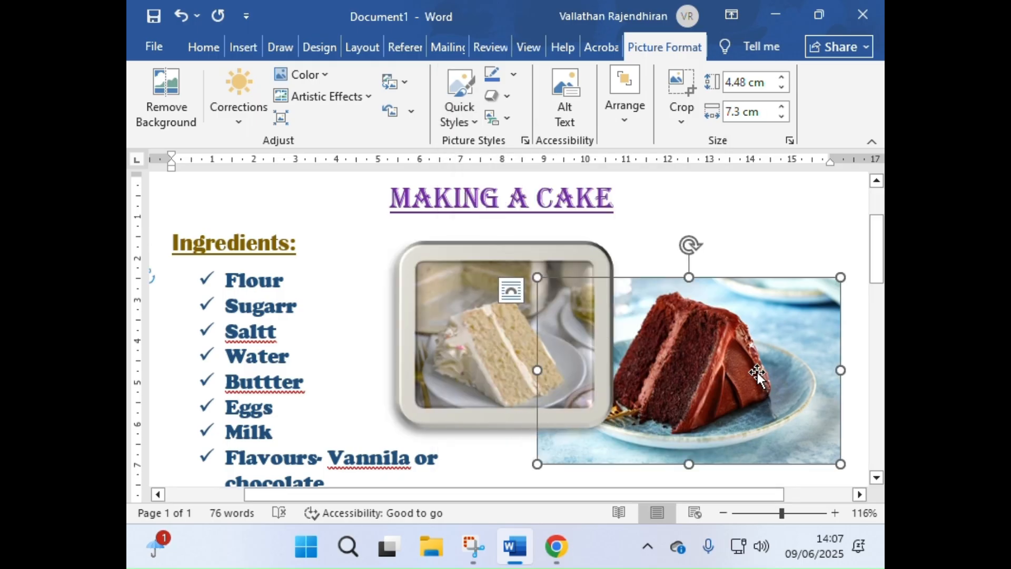
pyautogui.click(458, 110)
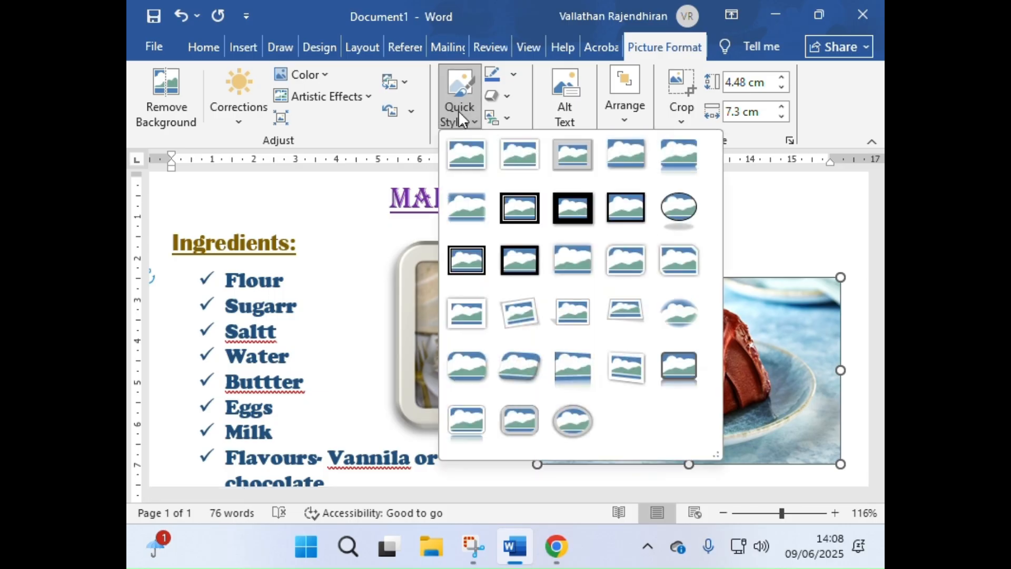
pyautogui.click(539, 363)
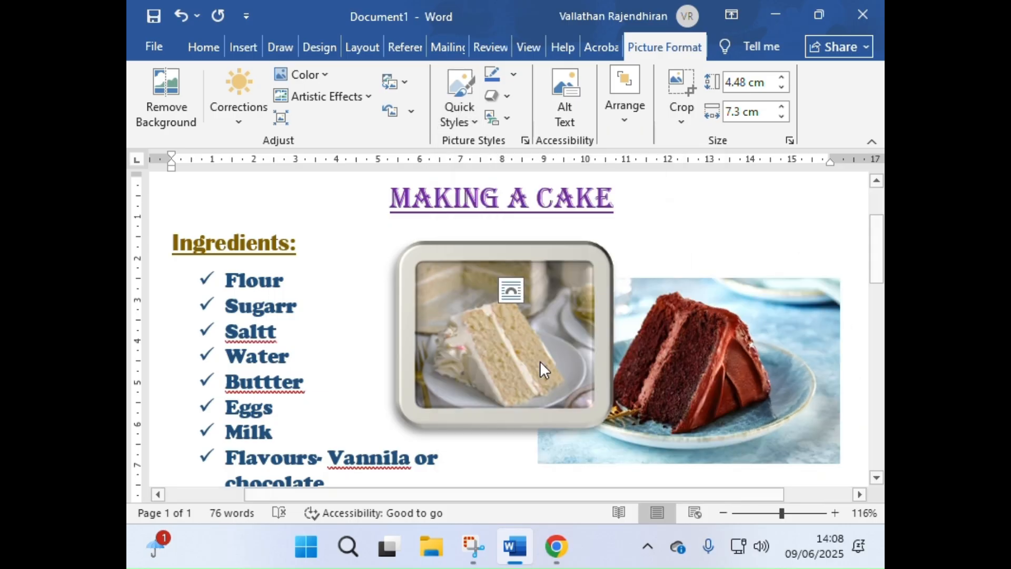
pyautogui.click(350, 267)
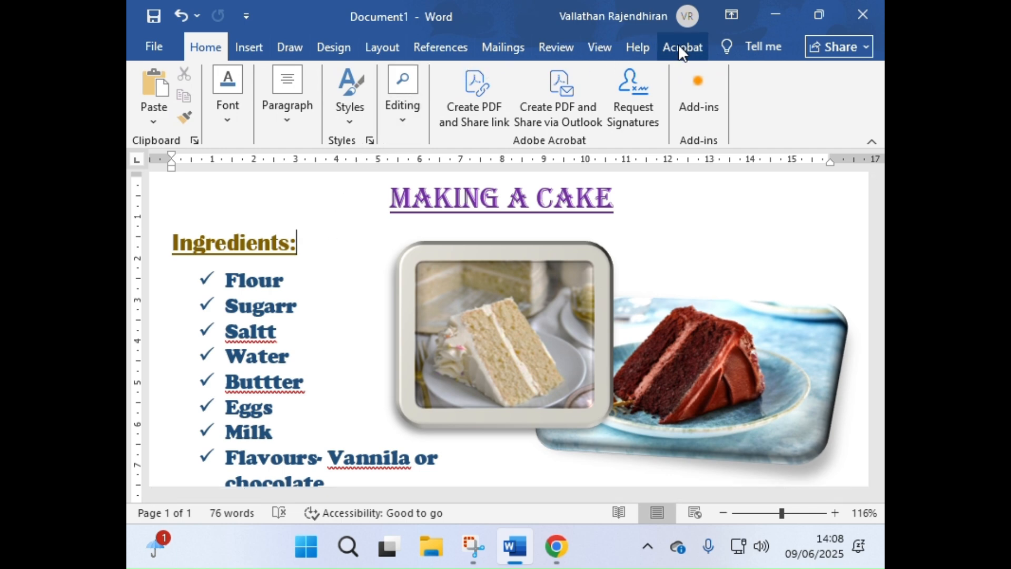
# Reapply the same slanted, bevelled picture style to the chocolate cake picture.
pyautogui.click(527, 342)
pyautogui.click(680, 347)
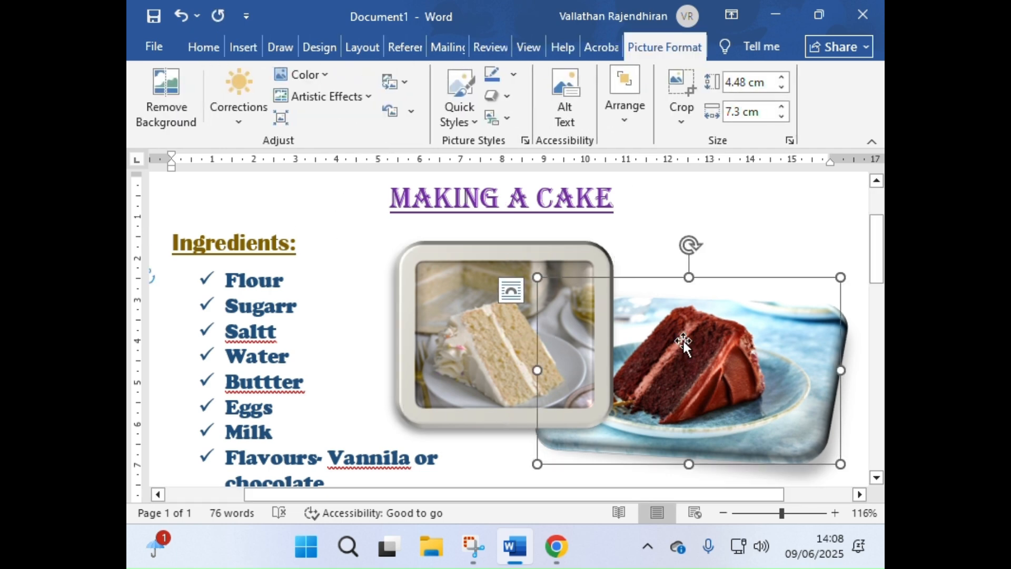
pyautogui.click(462, 109)
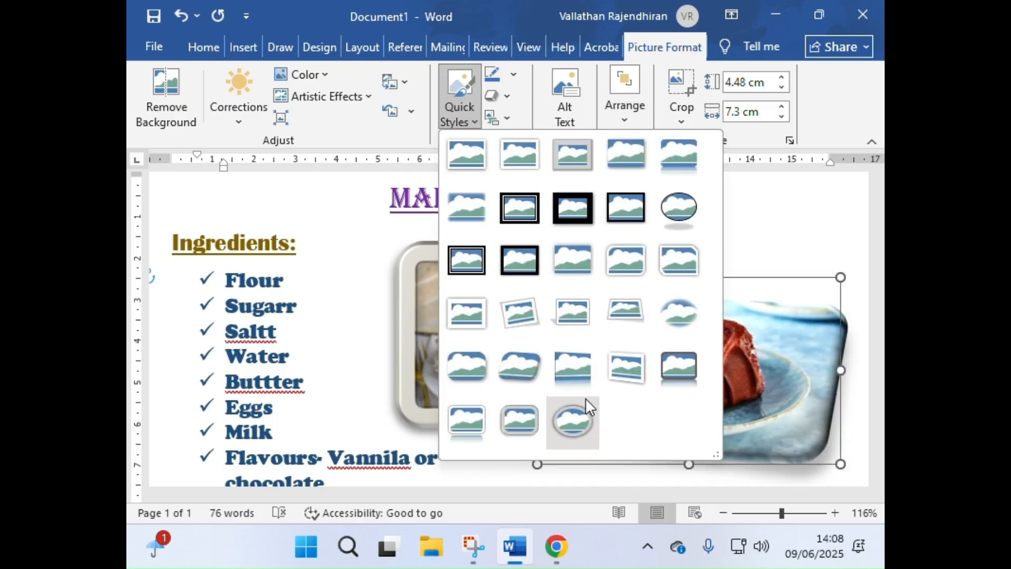
pyautogui.click(527, 372)
pyautogui.click(503, 459)
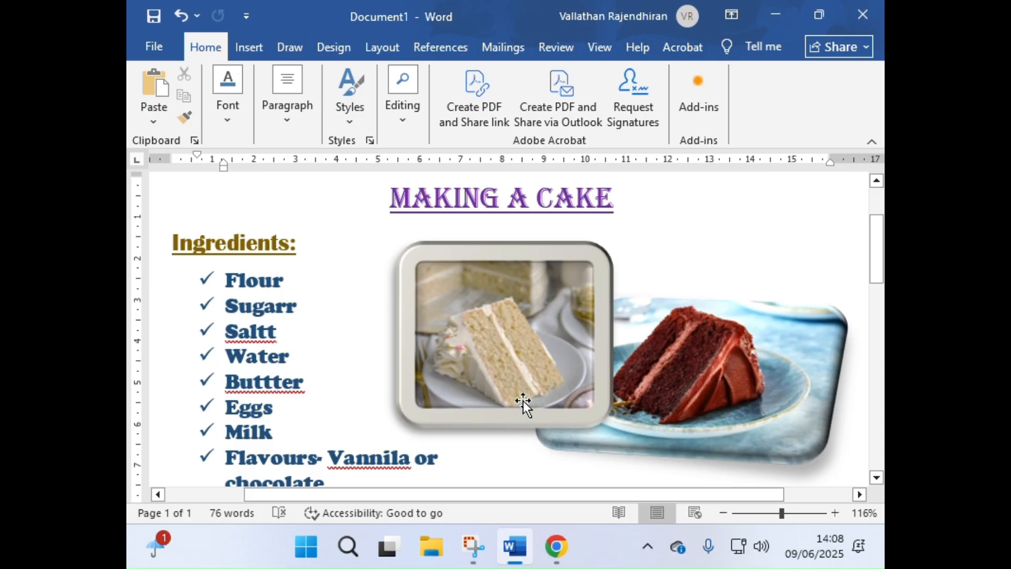
# Review the layout of the whole recipe page, from the title and pictures to the preparation list.
pyautogui.scroll(-7, 513, 318)
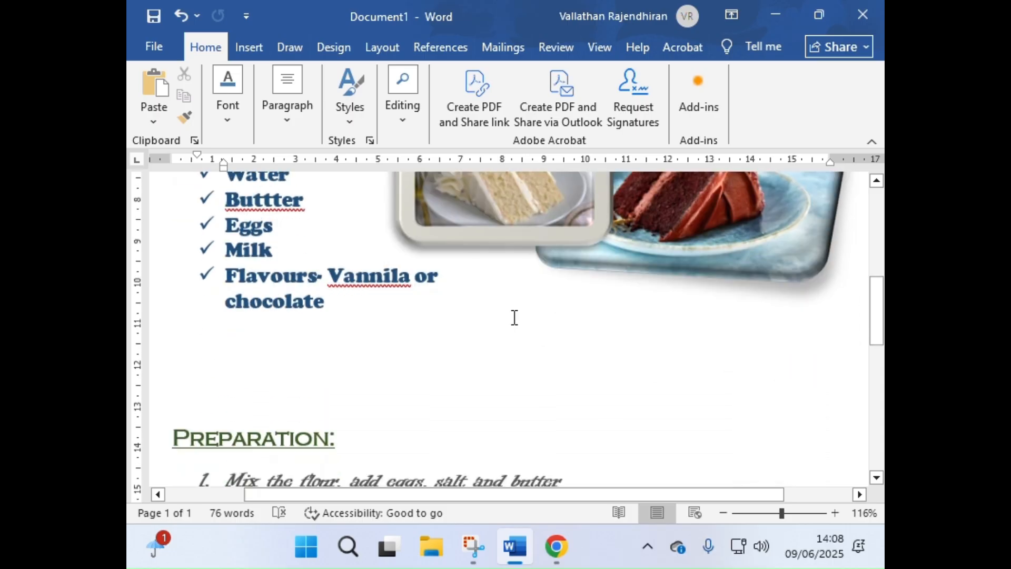
pyautogui.keyDown('ctrl'); pyautogui.scroll(-4, 514, 314); pyautogui.keyUp('ctrl')
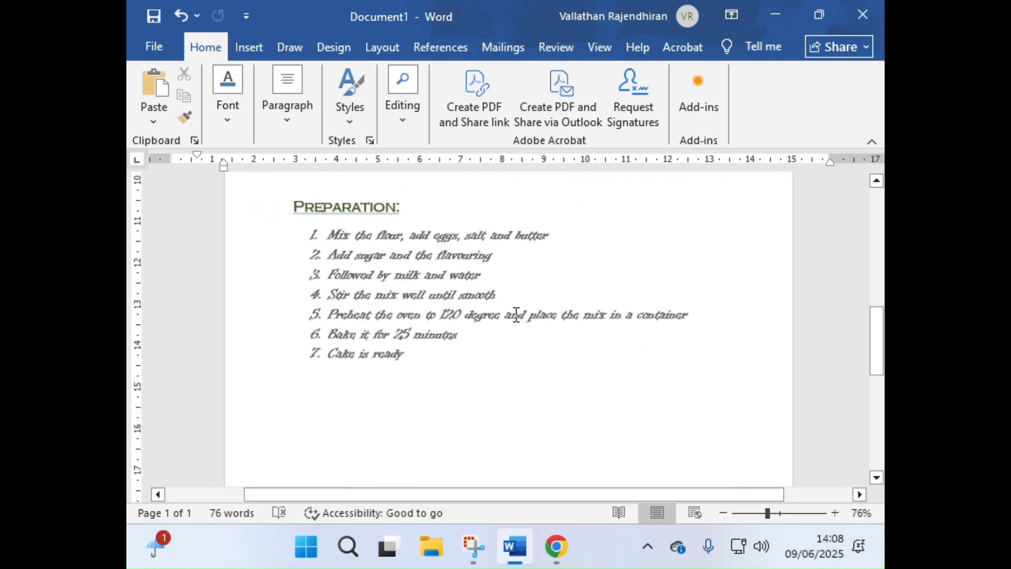
pyautogui.scroll(6, 514, 314)
pyautogui.keyDown('ctrl'); pyautogui.scroll(-2, 514, 314); pyautogui.keyUp('ctrl')
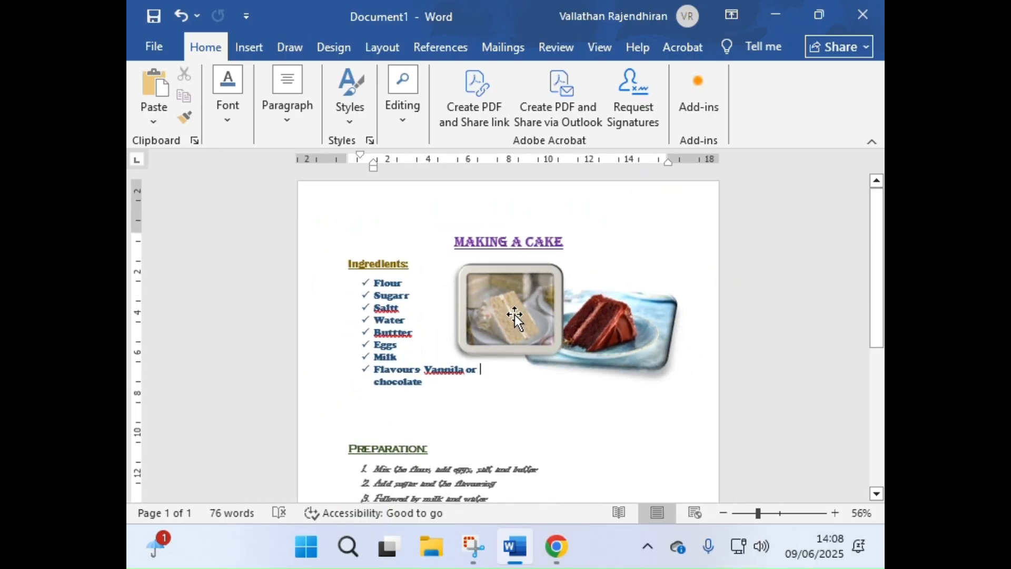
pyautogui.scroll(-3, 514, 314)
pyautogui.scroll(1, 522, 323)
pyautogui.scroll(1, 525, 329)
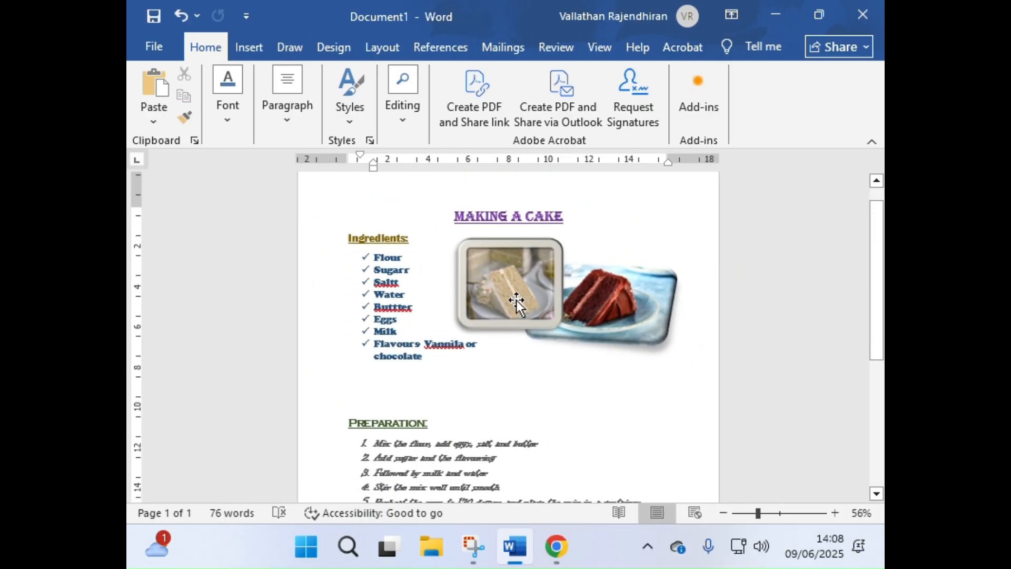
# Set the page background colour to Gray, Accent 3, Lighter 80%.
pyautogui.click(320, 47)
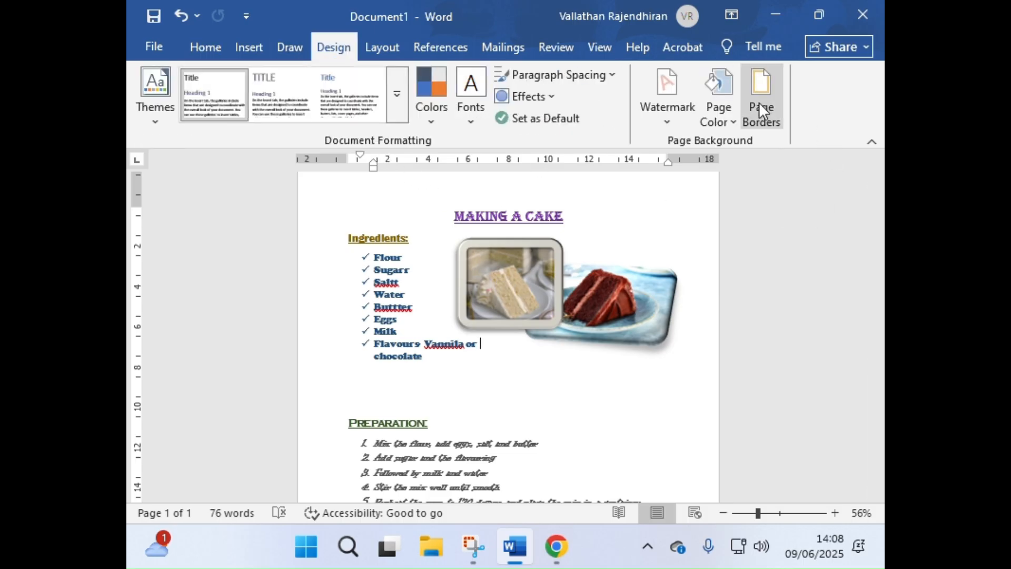
pyautogui.click(722, 118)
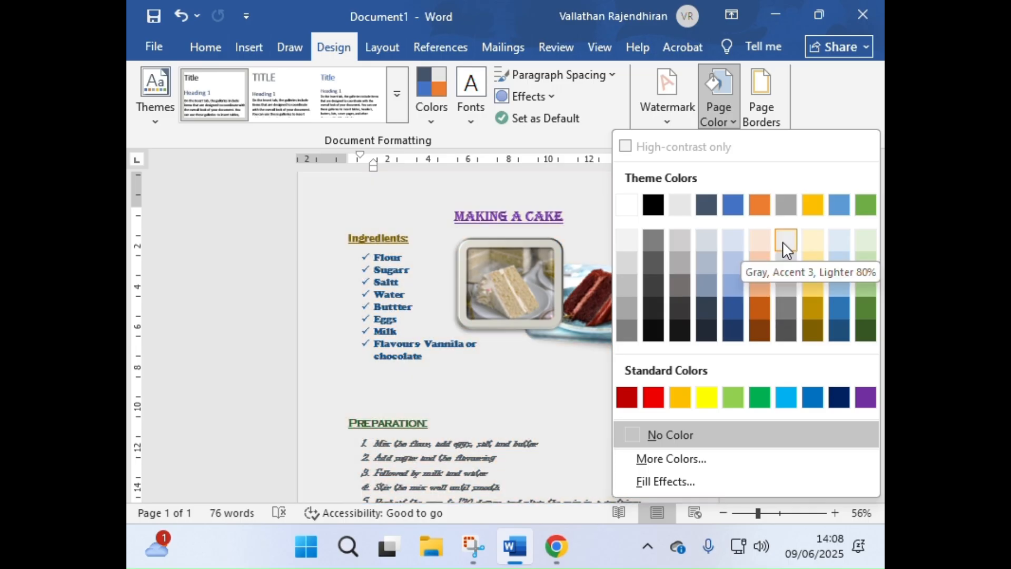
pyautogui.click(782, 241)
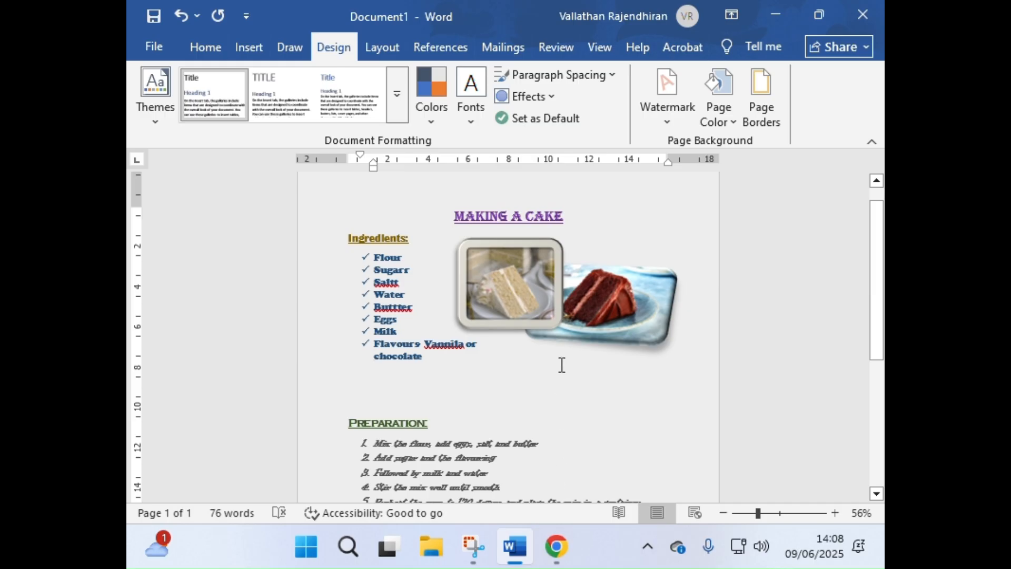
# Set up a 3-D page border using the thick shaded line style below the striped one.
pyautogui.scroll(1, 497, 413)
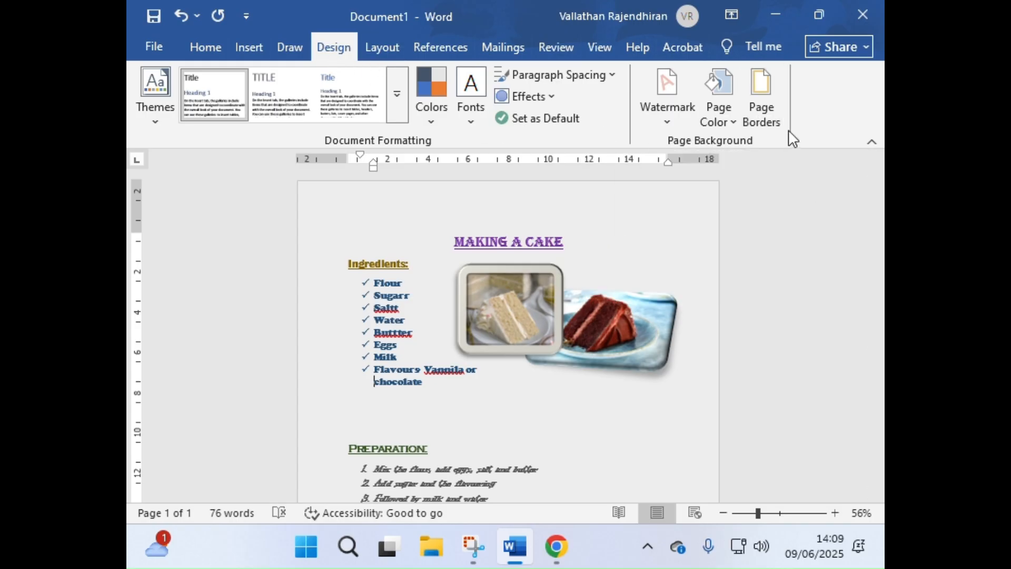
pyautogui.click(772, 123)
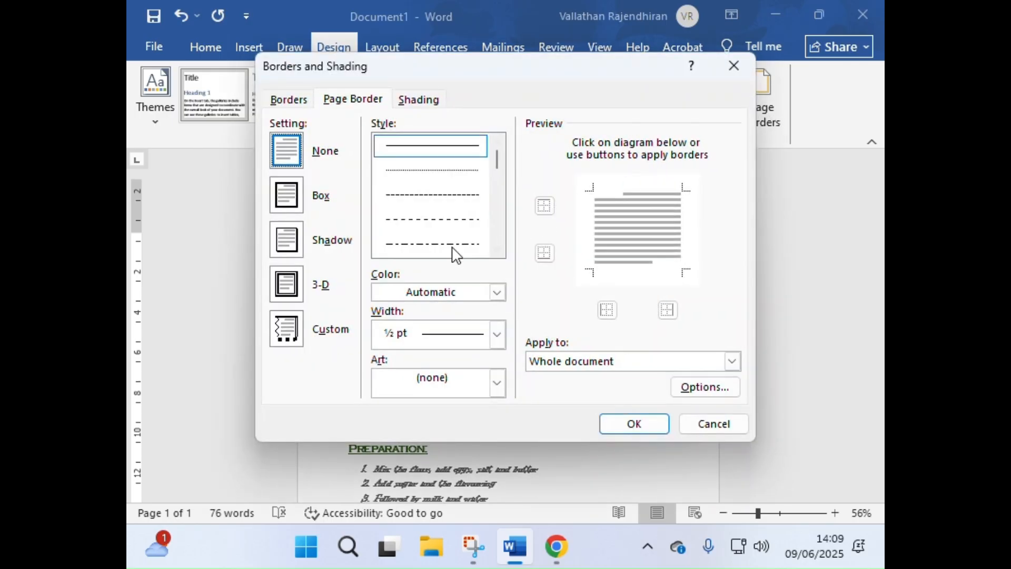
pyautogui.click(277, 294)
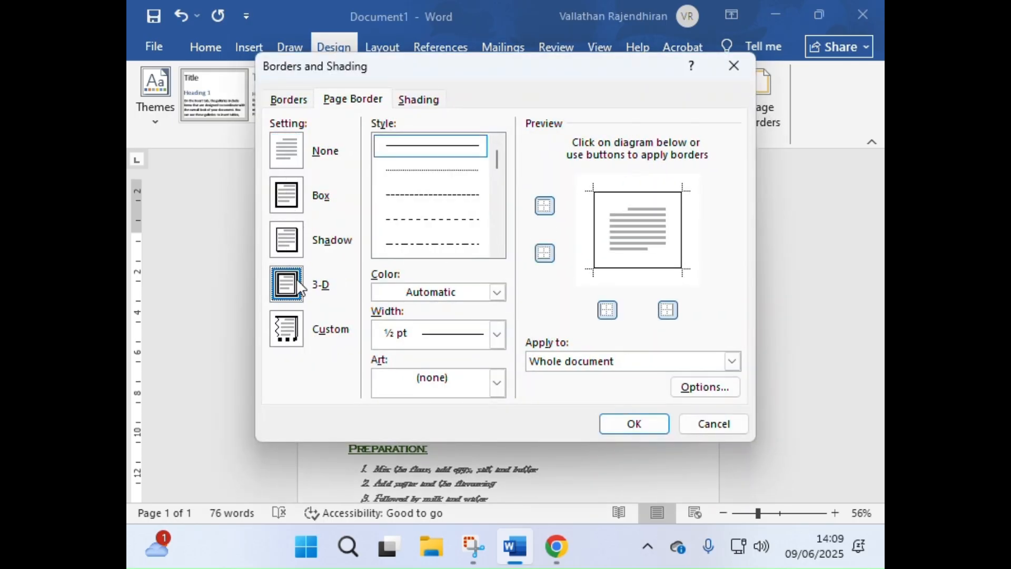
pyautogui.click(296, 252)
pyautogui.click(304, 283)
pyautogui.moveTo(495, 158); pyautogui.dragTo(506, 243)
pyautogui.click(467, 235)
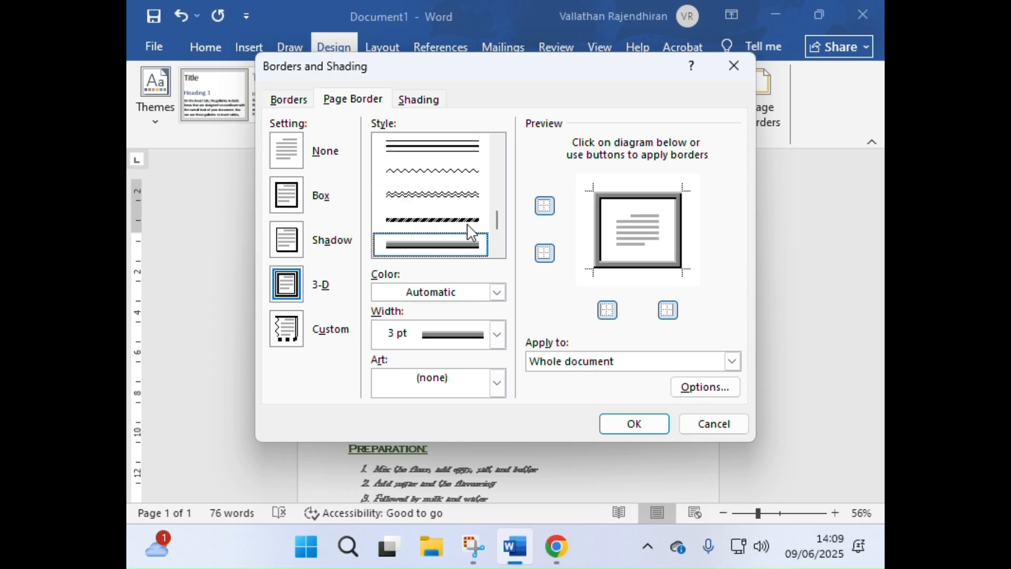
# Make the page border black and 2 ¼ pt wide, and apply it to the whole document.
pyautogui.click(481, 295)
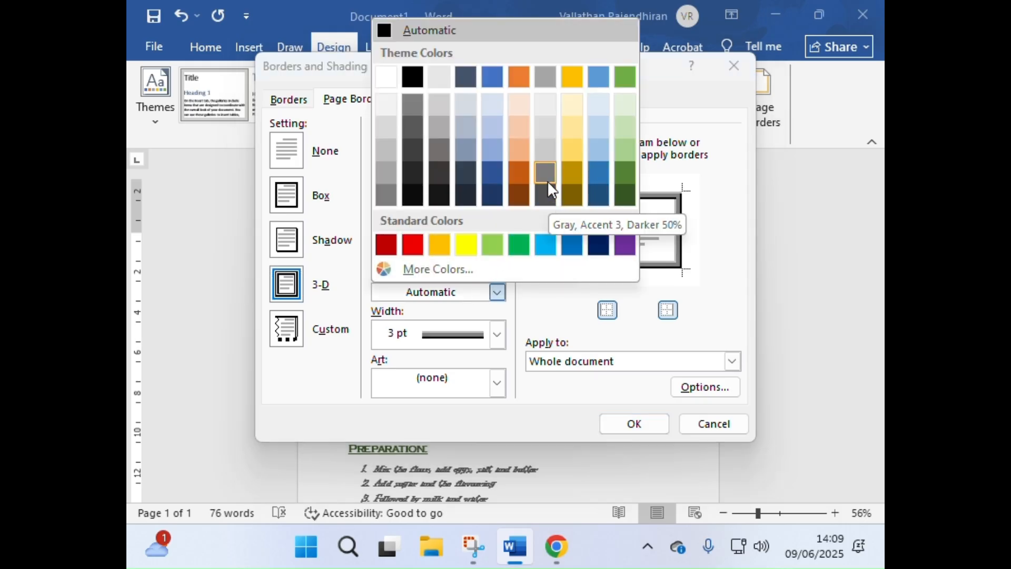
pyautogui.click(412, 78)
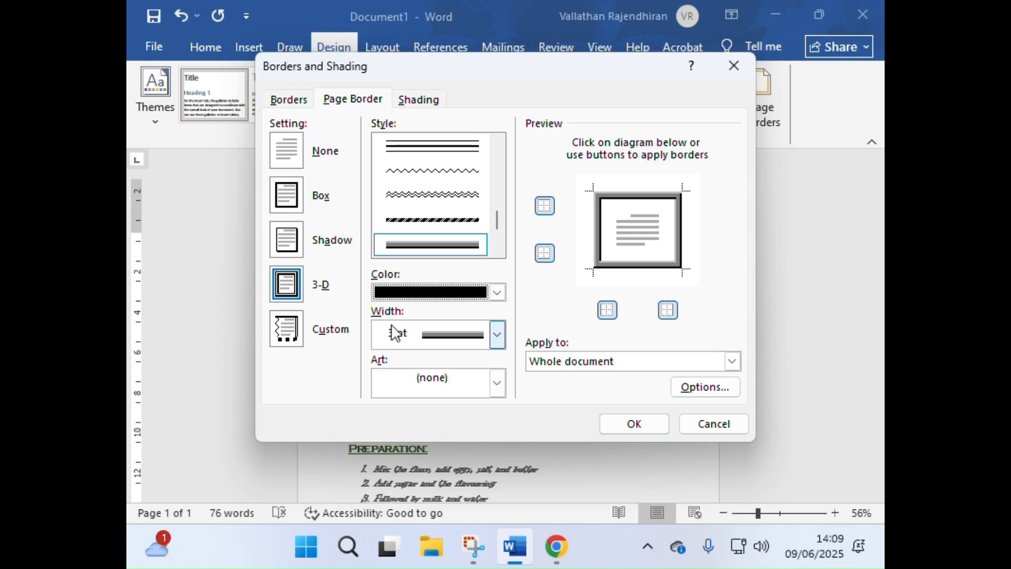
pyautogui.click(445, 333)
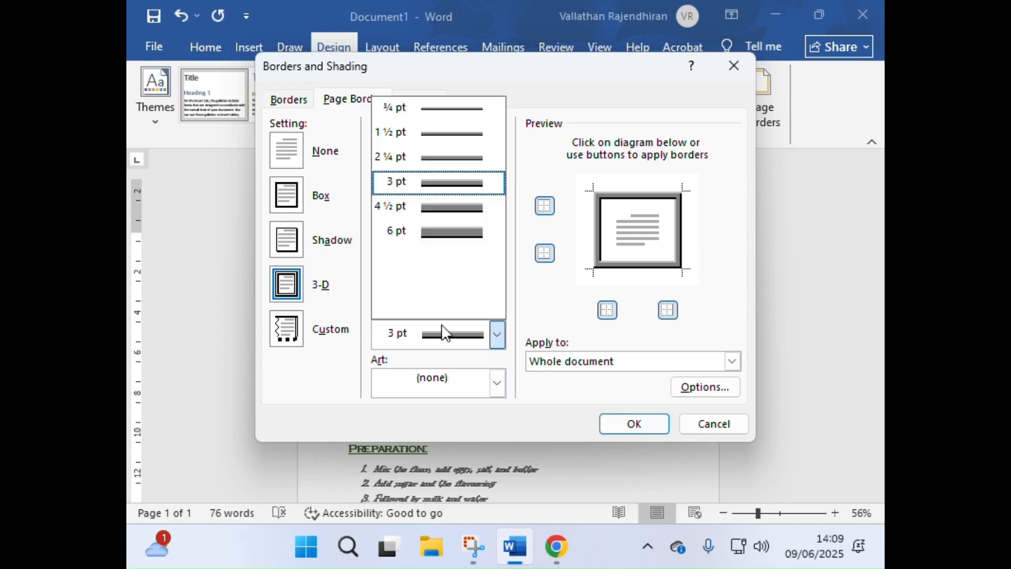
pyautogui.click(441, 154)
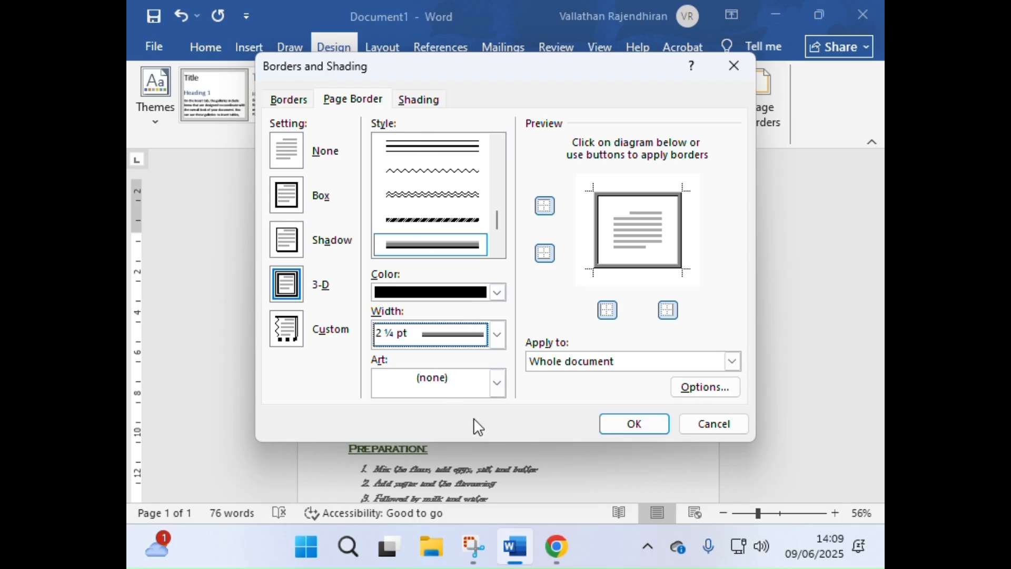
pyautogui.click(647, 424)
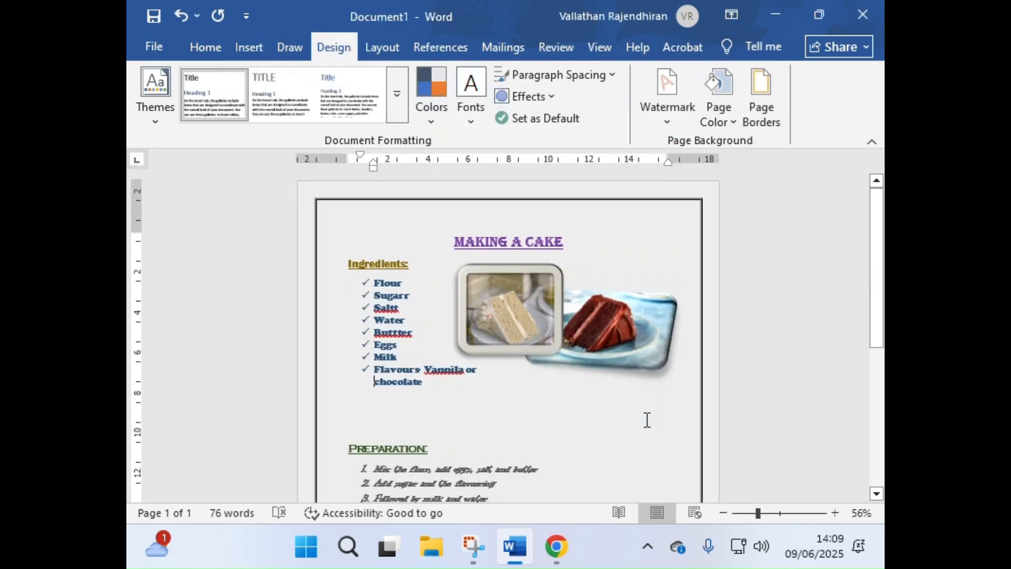
# Add blank lines below the last preparation step and right-align the new last line.
pyautogui.scroll(-5, 443, 365)
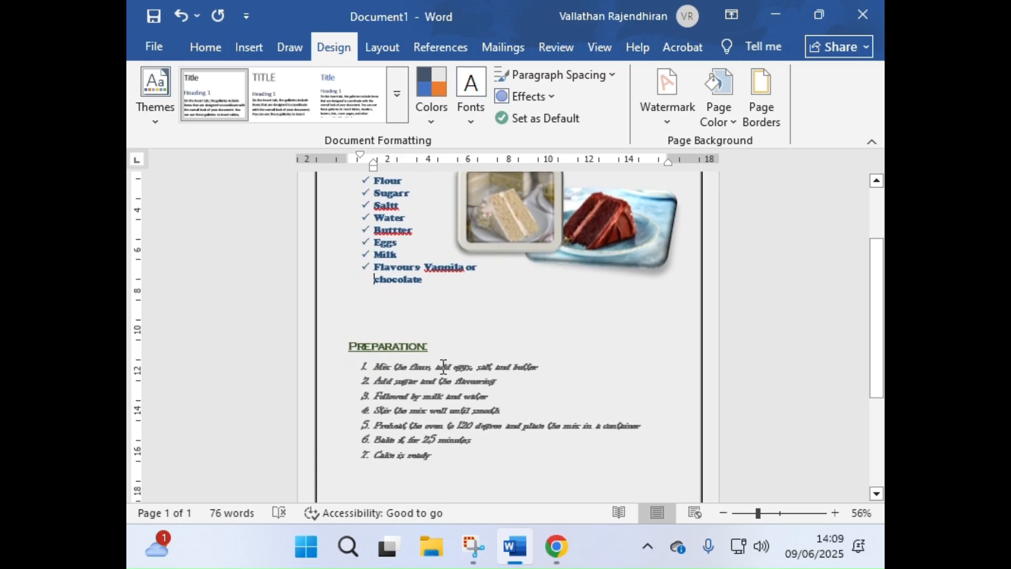
pyautogui.scroll(-2, 445, 368)
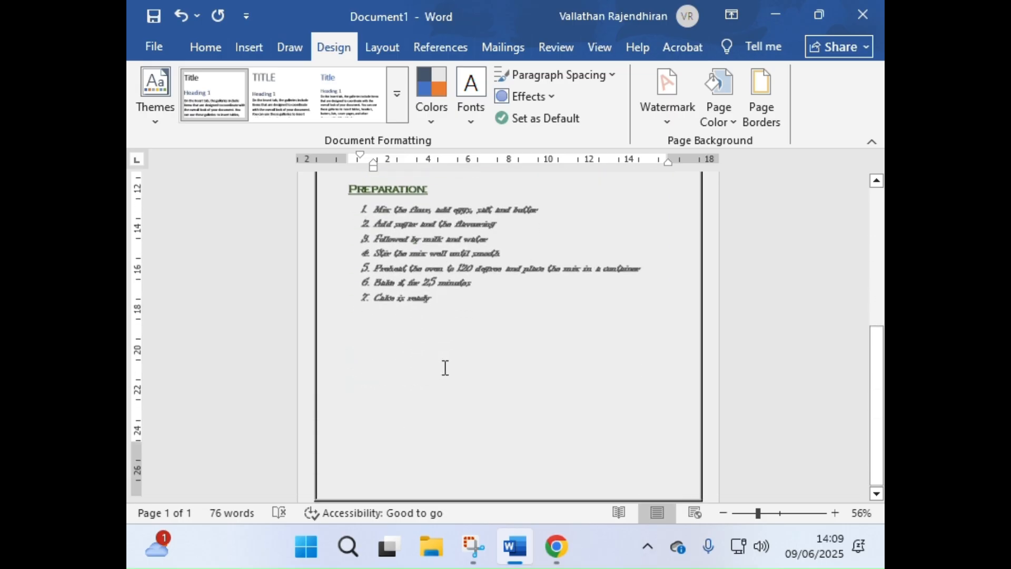
pyautogui.keyDown('ctrl'); pyautogui.scroll(7, 447, 361); pyautogui.keyUp('ctrl')
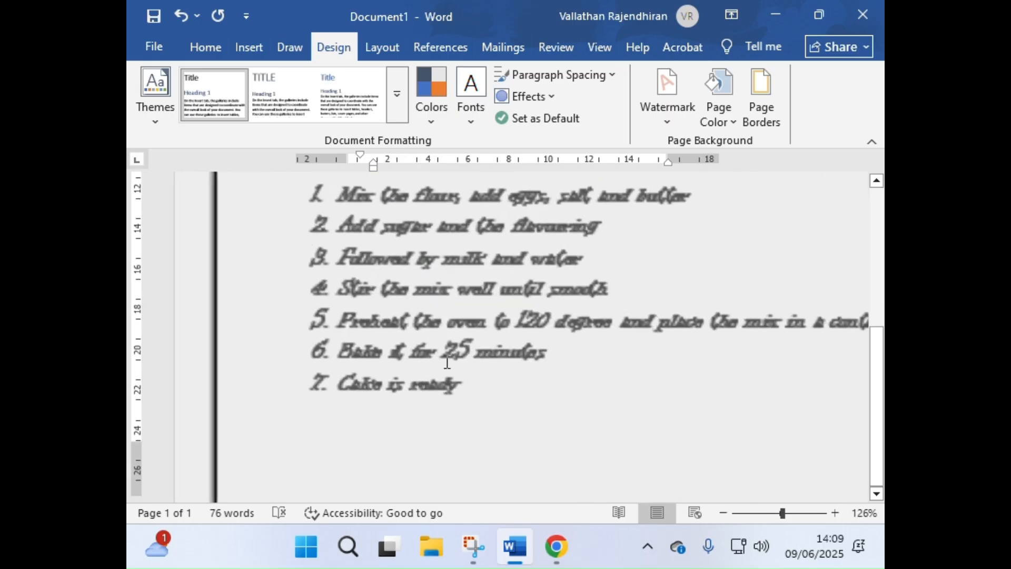
pyautogui.scroll(-4, 453, 365)
pyautogui.scroll(2, 447, 353)
pyautogui.scroll(2, 470, 293)
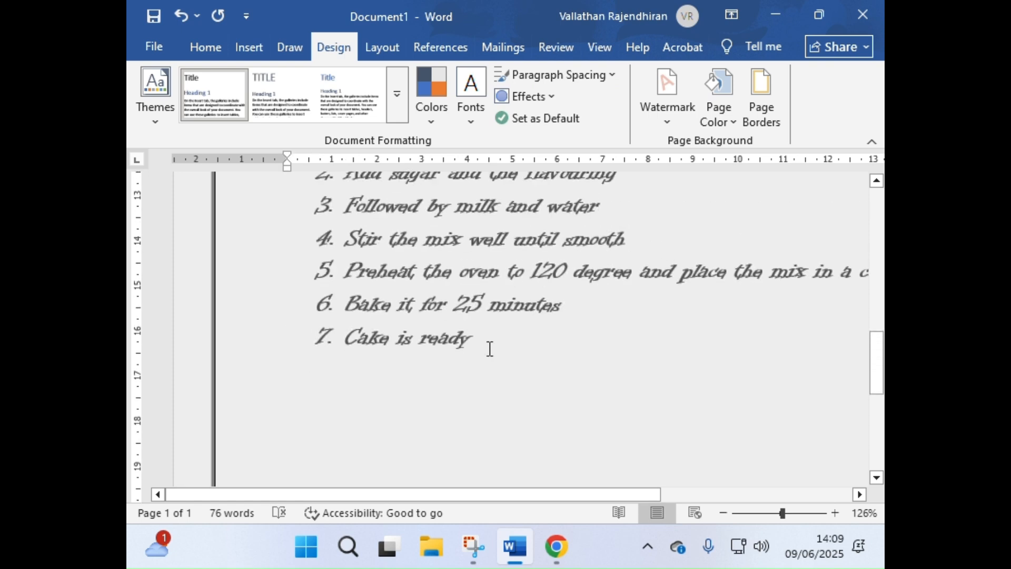
pyautogui.press('Return')
pyautogui.press('Return')
pyautogui.press('Return')
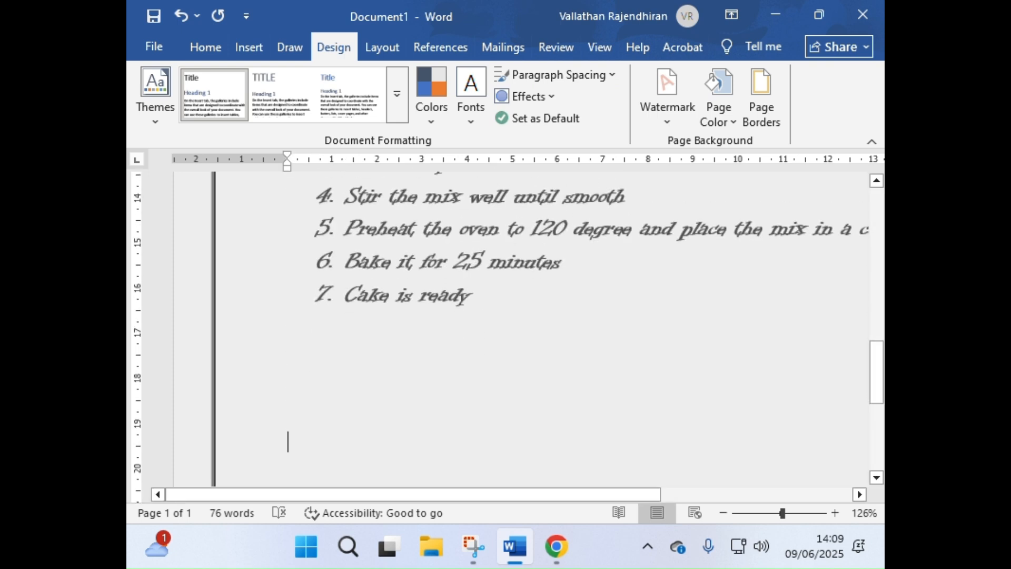
pyautogui.click(226, 43)
pyautogui.click(283, 94)
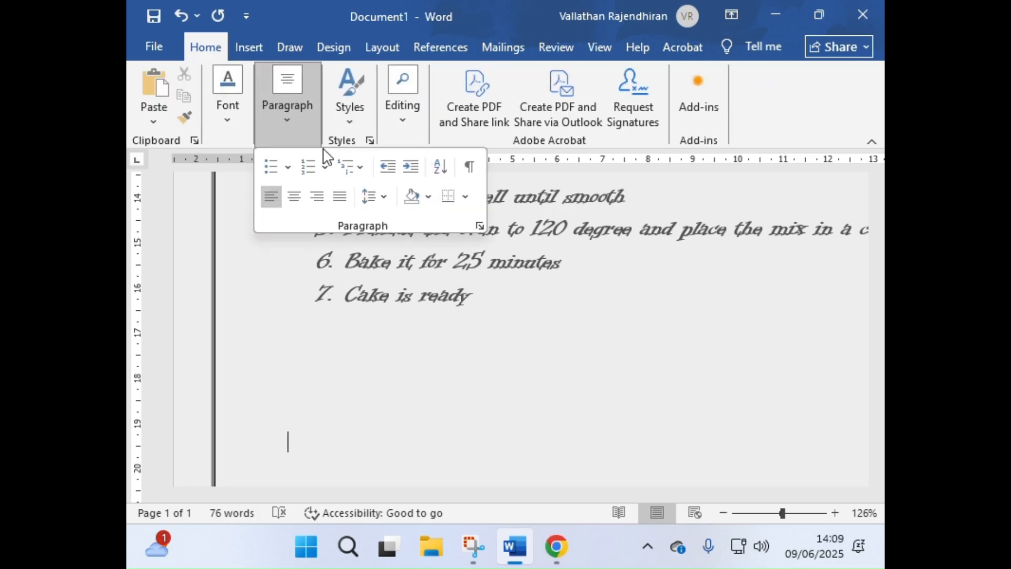
pyautogui.click(317, 196)
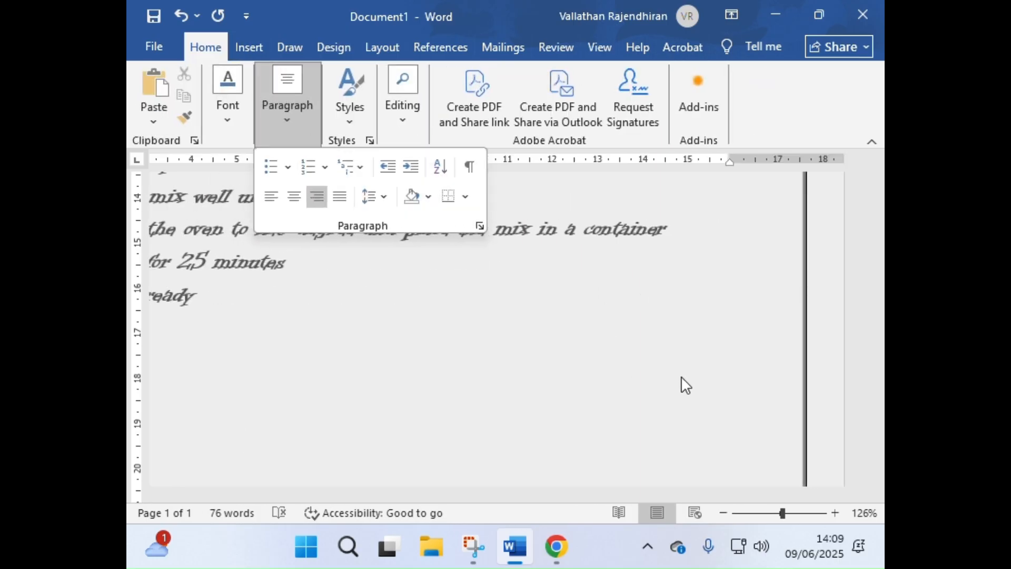
# Enter a byline on the right-aligned line, consisting of "By" and the author's name.
pyautogui.click(684, 460)
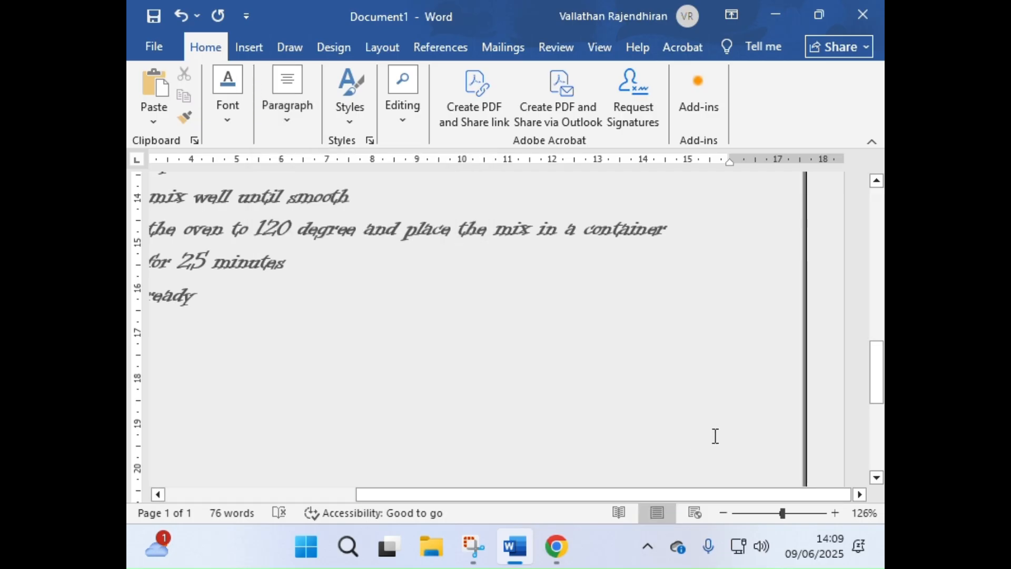
pyautogui.write('bys')
pyautogui.press('BackSpace')
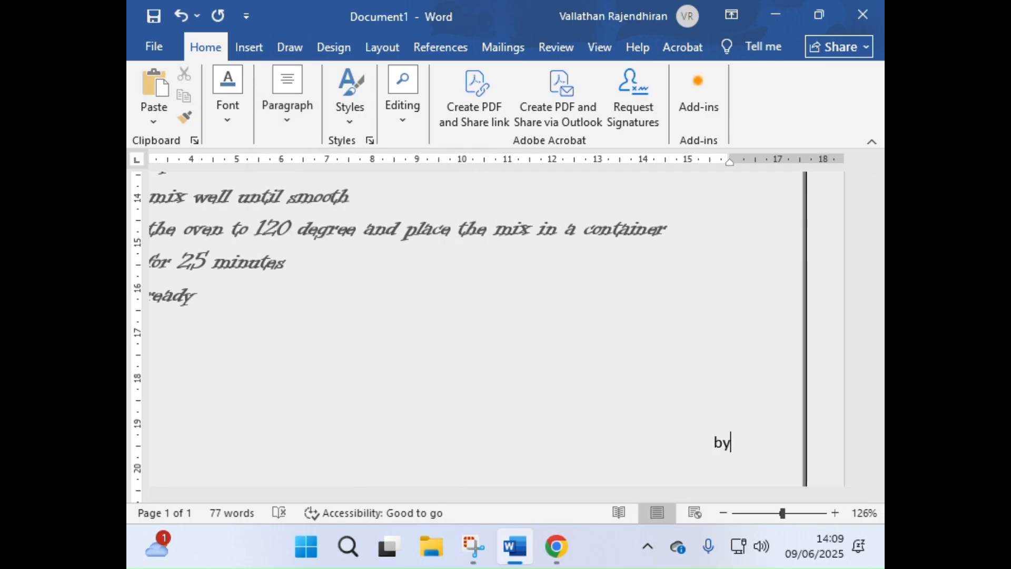
pyautogui.write('Val R')
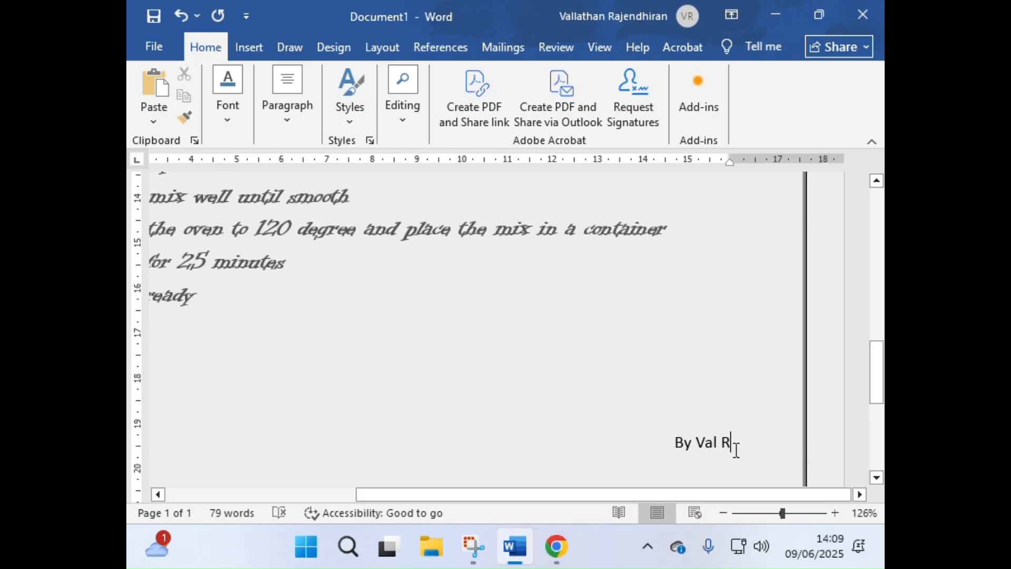
# Format the byline as bold, underlined Britannic Bold text in a gray theme colour.
pyautogui.moveTo(736, 449); pyautogui.dragTo(659, 451)
pyautogui.hotkey('ctrl', 'b')
pyautogui.hotkey('ctrl', 'u')
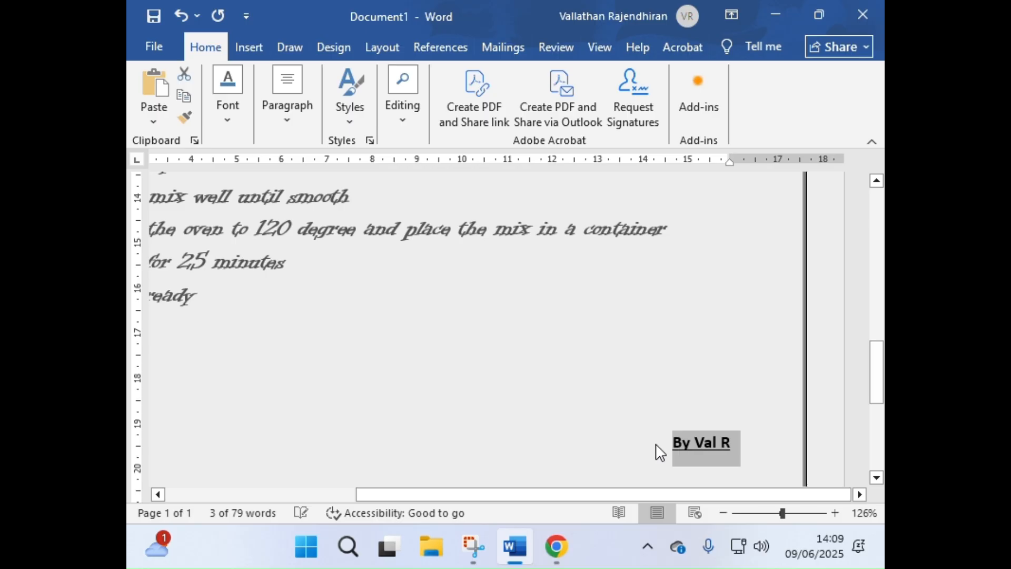
pyautogui.click(209, 111)
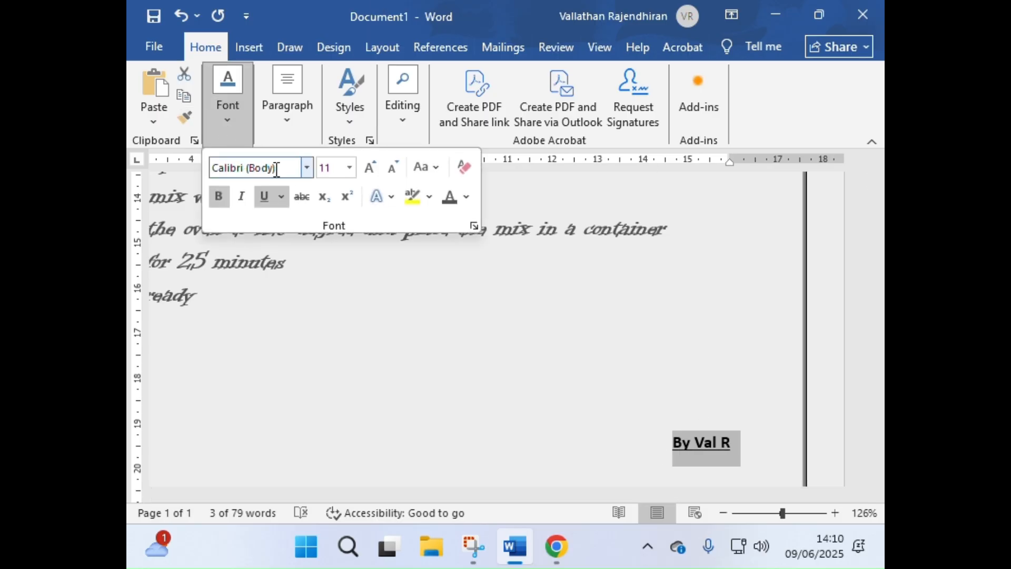
pyautogui.click(307, 168)
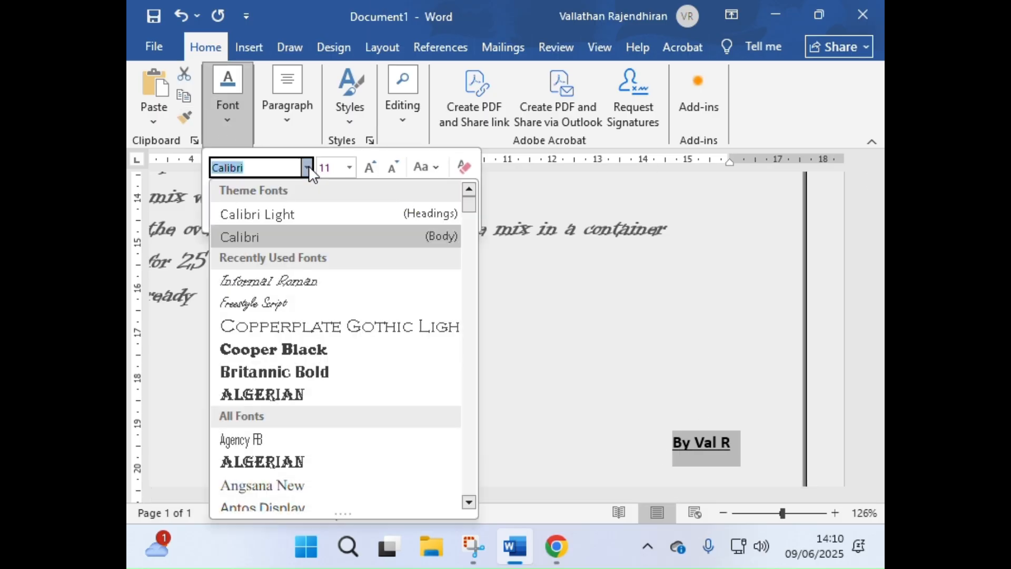
pyautogui.click(297, 371)
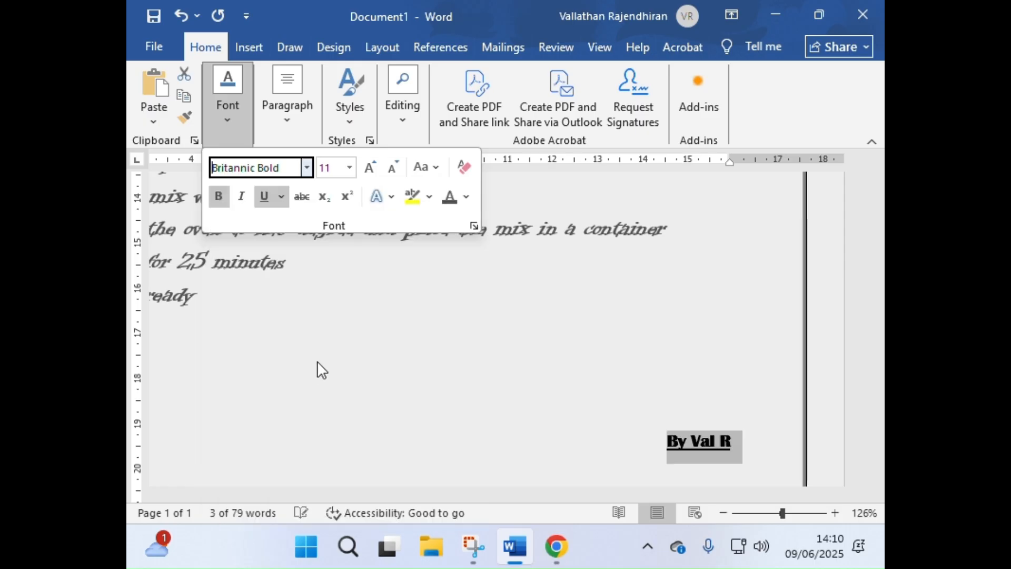
pyautogui.click(467, 197)
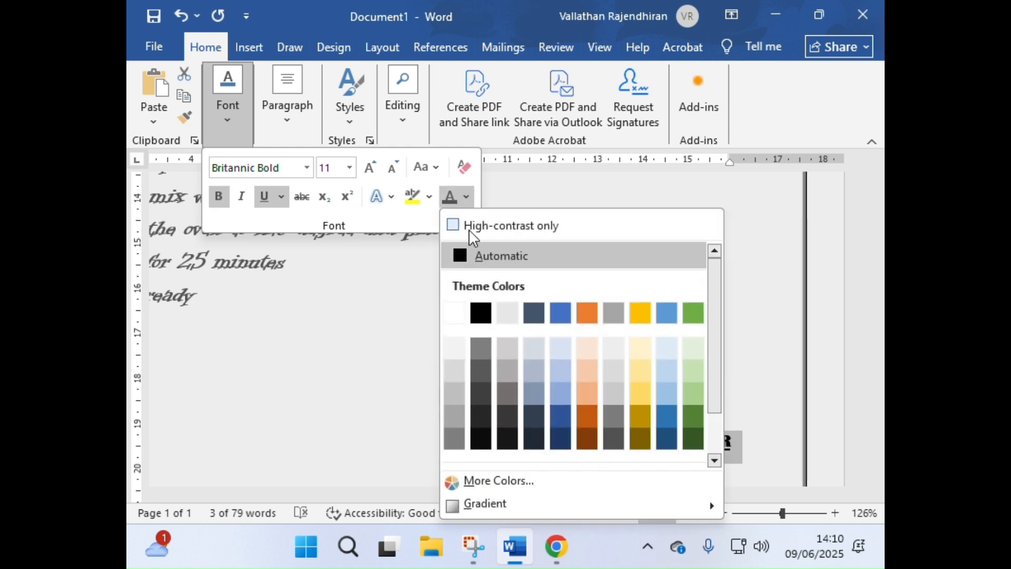
pyautogui.click(507, 394)
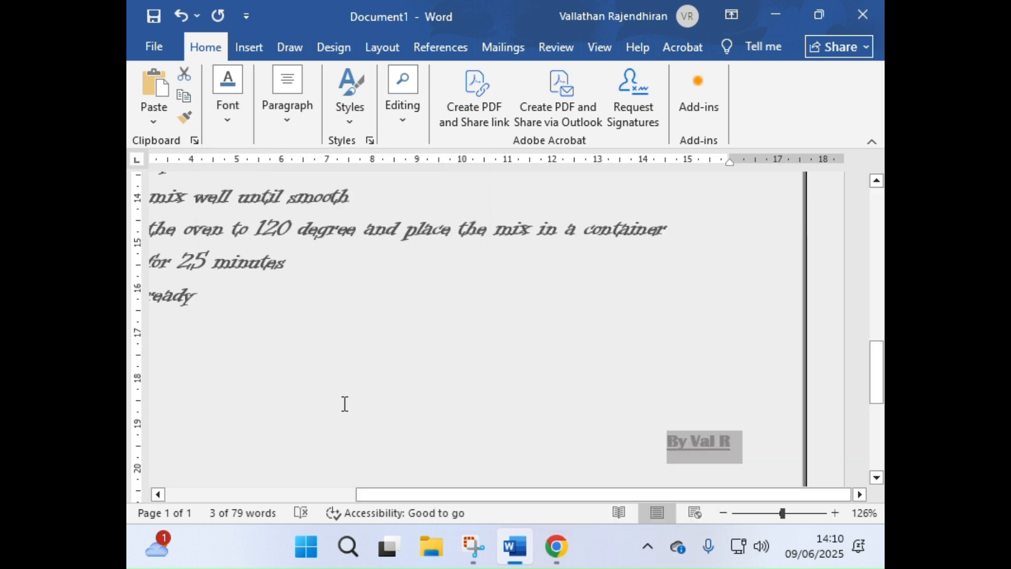
# Insert a table with three columns and three rows on the blank line directly below the preparation list.
pyautogui.scroll(1, 352, 392)
pyautogui.click(355, 385)
pyautogui.scroll(-5, 363, 367)
pyautogui.scroll(-5, 367, 358)
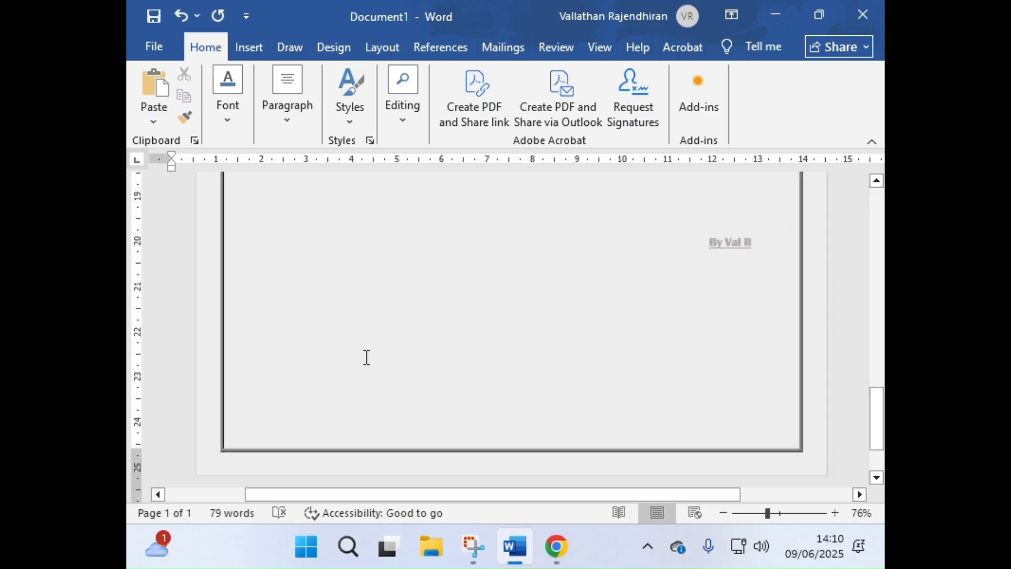
pyautogui.scroll(15, 367, 355)
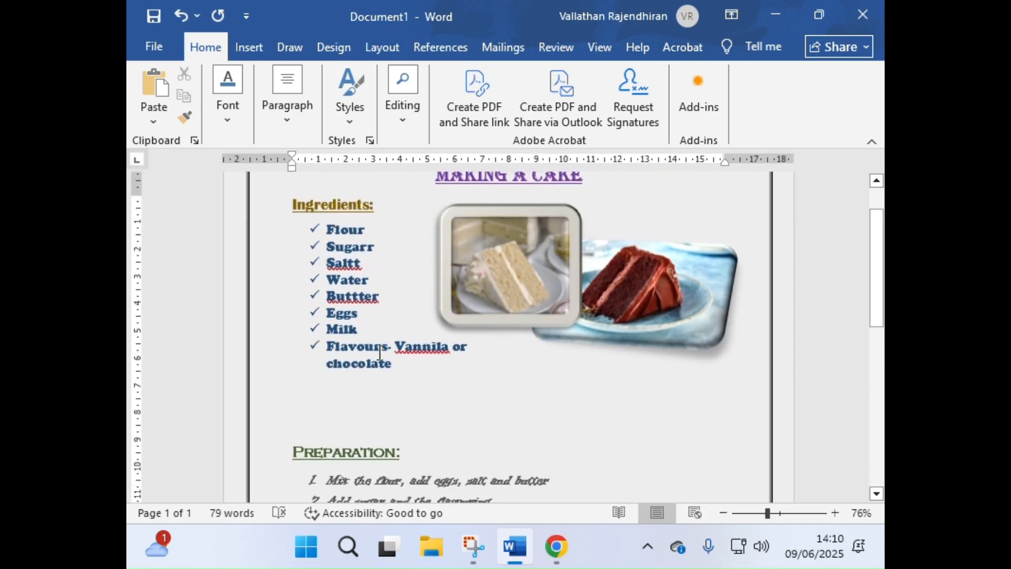
pyautogui.scroll(3, 379, 351)
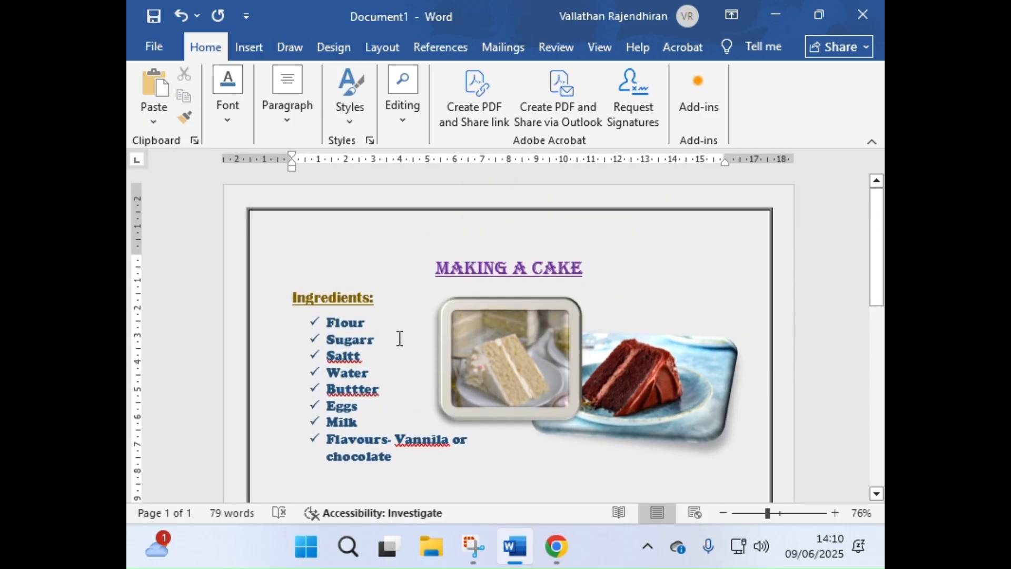
pyautogui.scroll(-12, 417, 308)
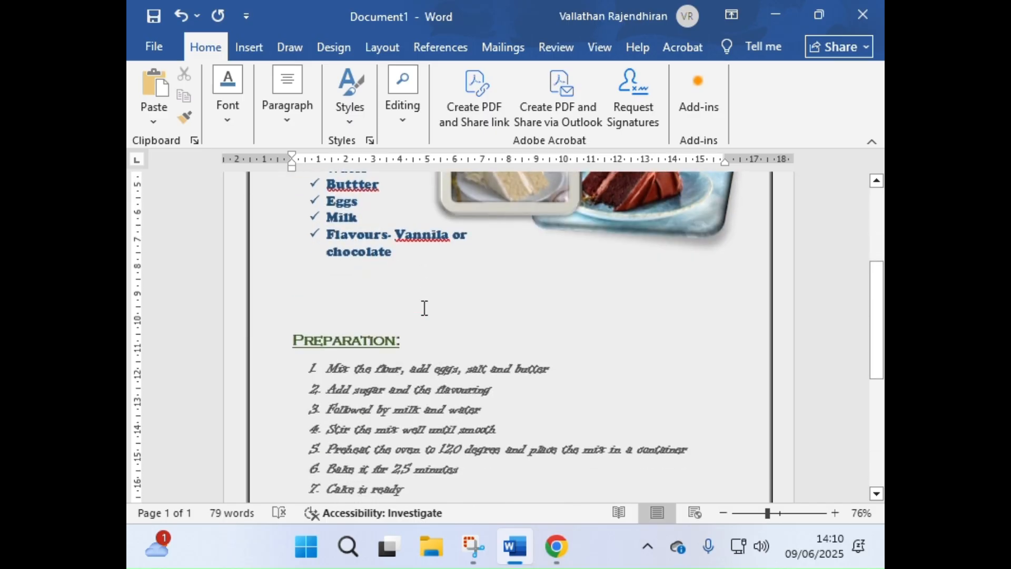
pyautogui.scroll(10, 424, 308)
pyautogui.scroll(-10, 429, 310)
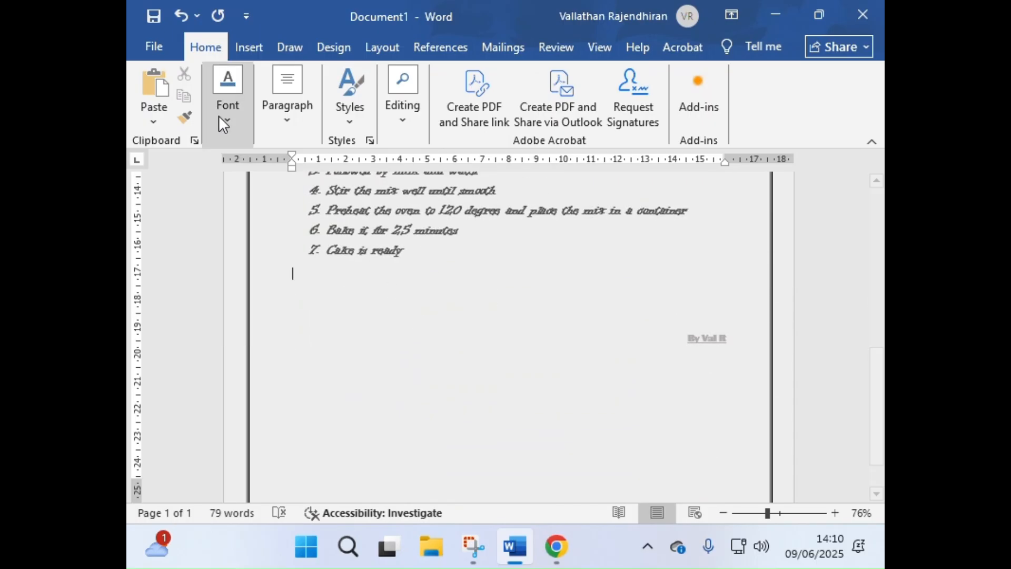
pyautogui.click(253, 47)
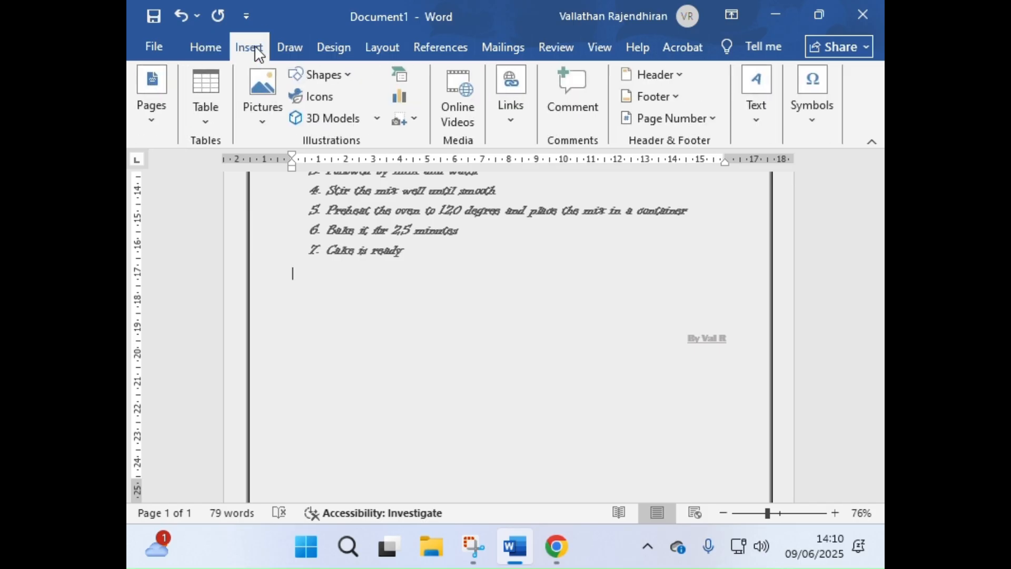
pyautogui.click(210, 119)
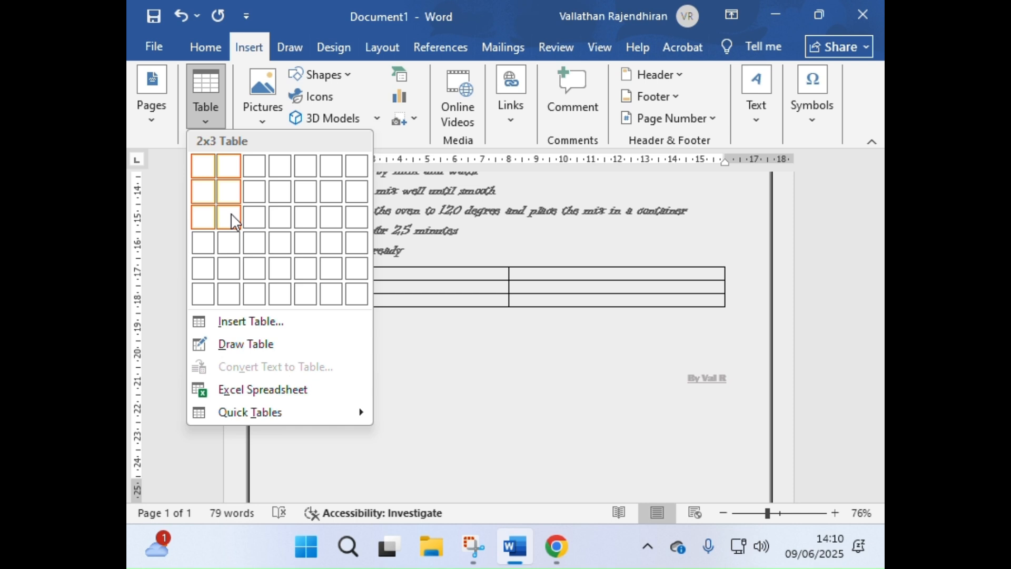
pyautogui.click(269, 221)
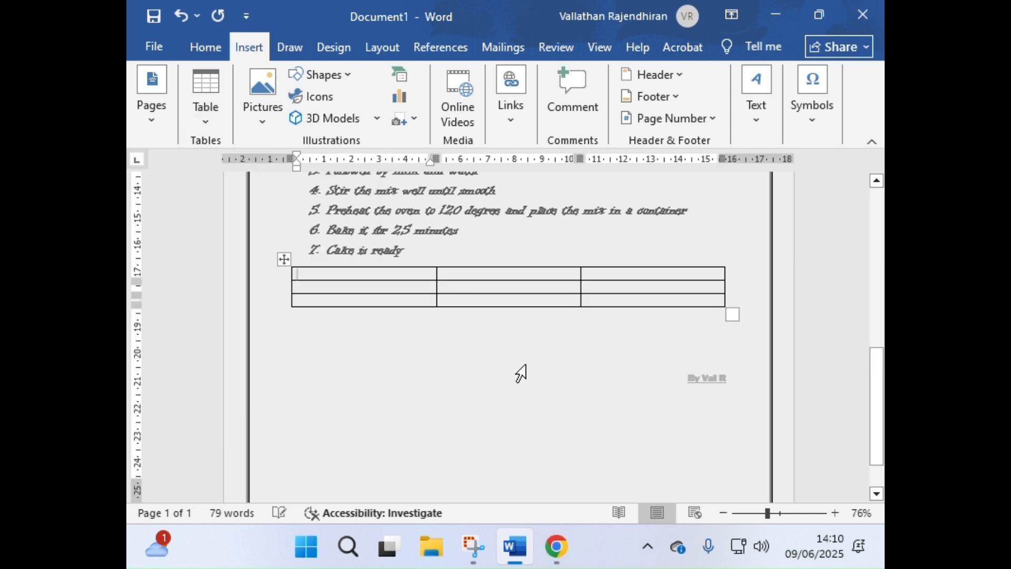
# Enter the table's column headings: Cake Type, Cake size and Price.
pyautogui.scroll(3, 572, 355)
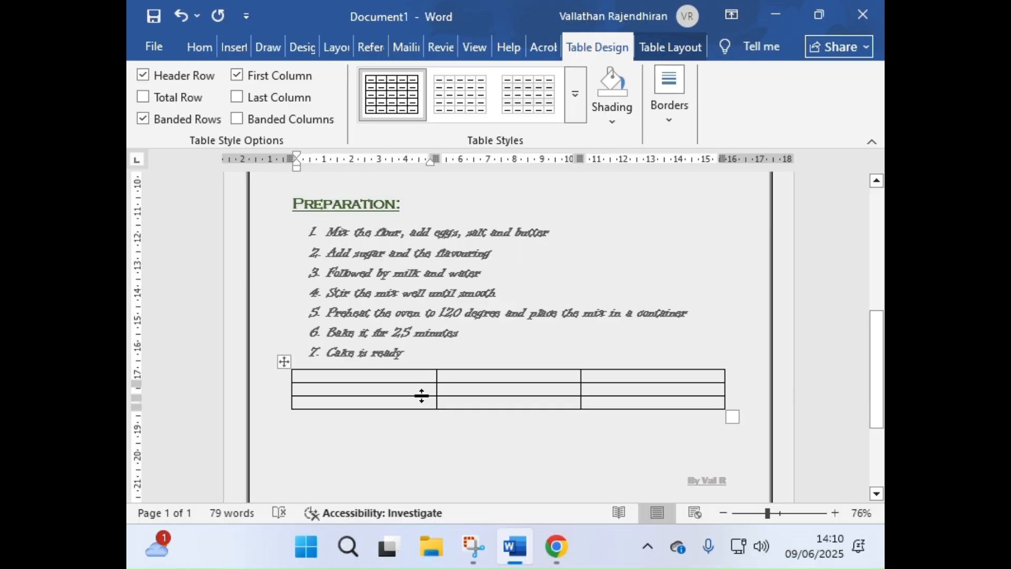
pyautogui.write('Cake')
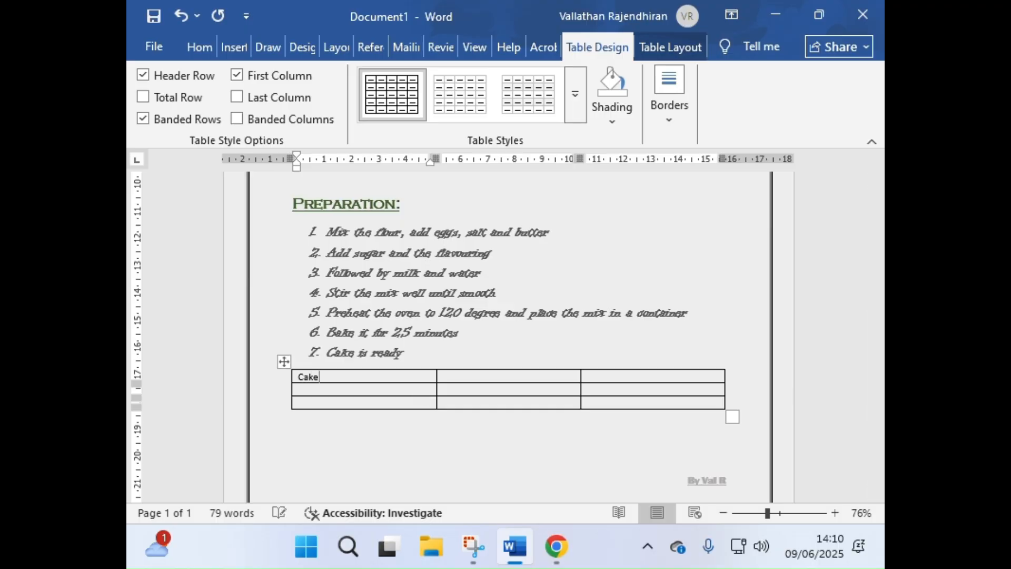
pyautogui.write(' Type')
pyautogui.scroll(6, 418, 392)
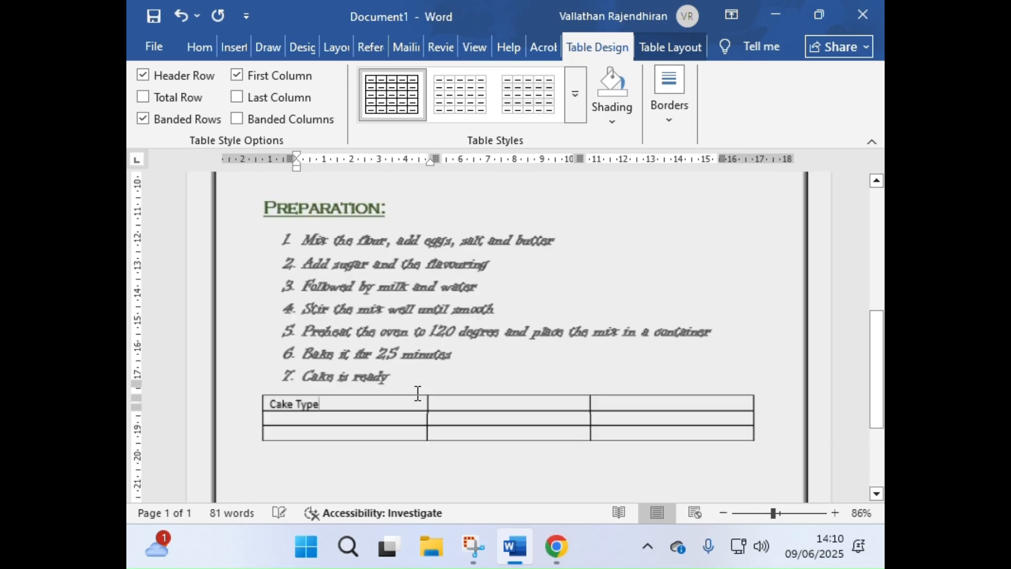
pyautogui.click(542, 384)
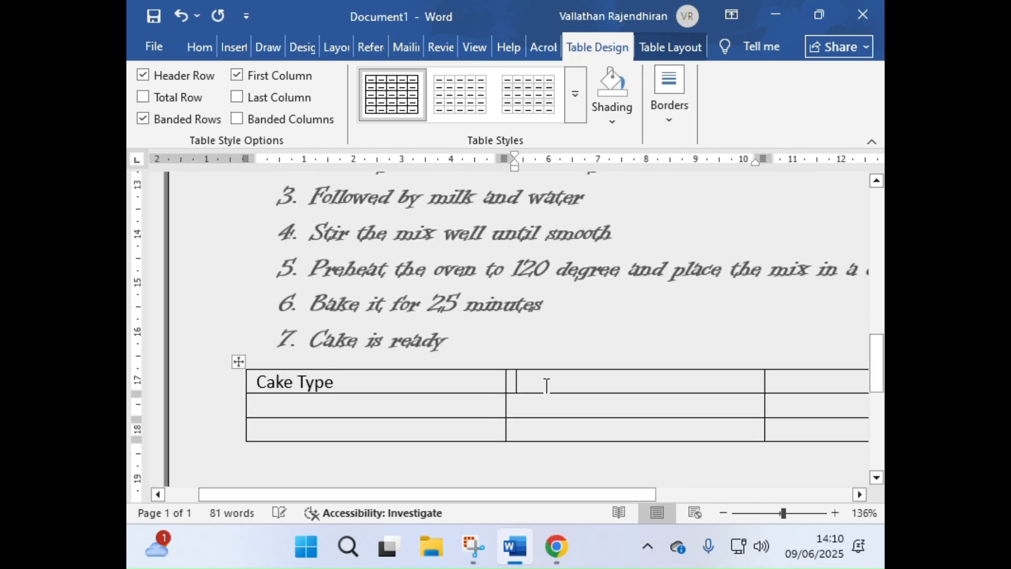
pyautogui.write('Cake si')
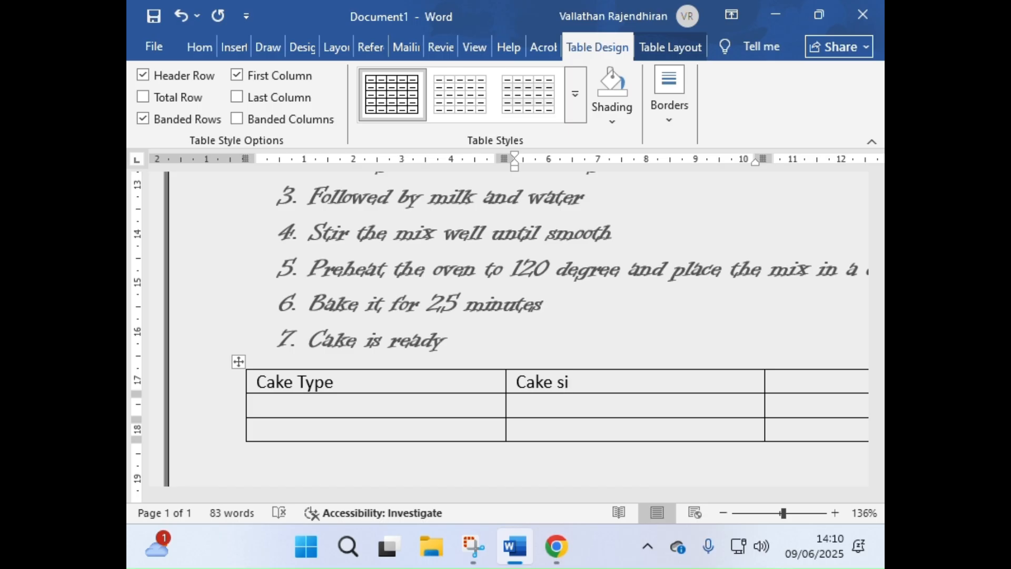
pyautogui.write('xe')
pyautogui.press('BackSpace')
pyautogui.press('BackSpace')
pyautogui.write('ze')
pyautogui.click(790, 380)
pyautogui.write('Price')
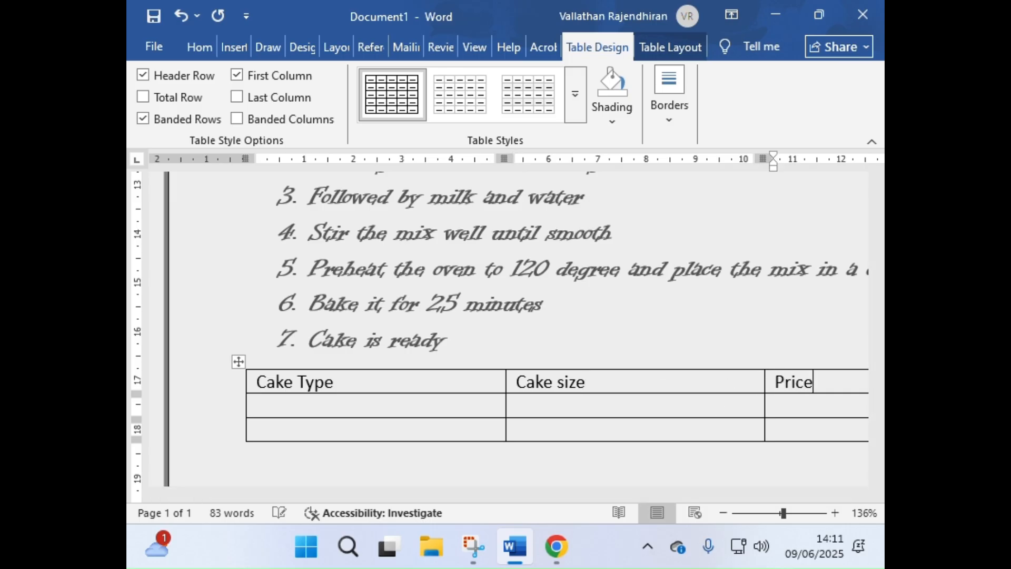
# Fill the table's second row with Vannila, 8 inch and £34.
pyautogui.click(320, 412)
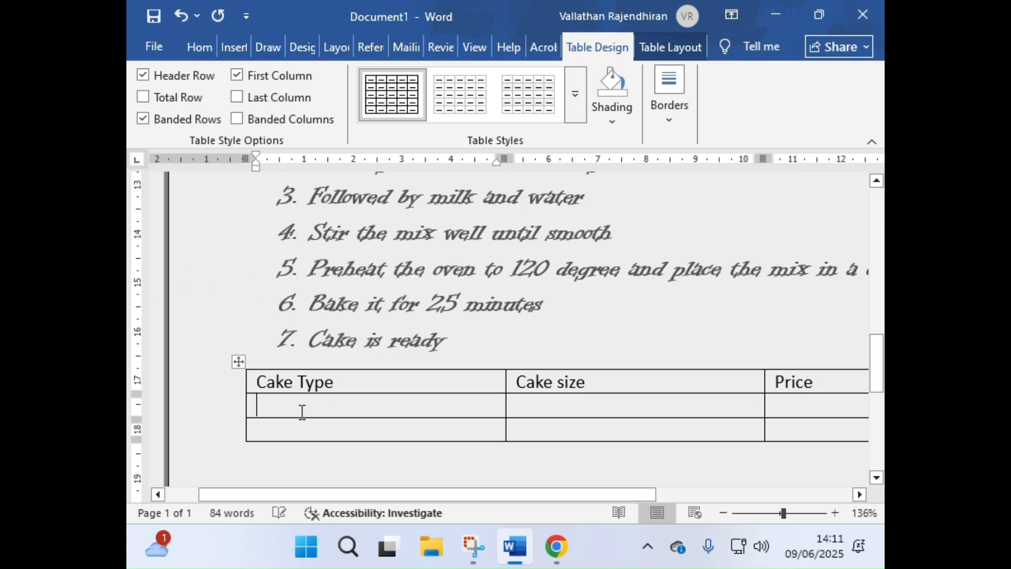
pyautogui.write('Vannila')
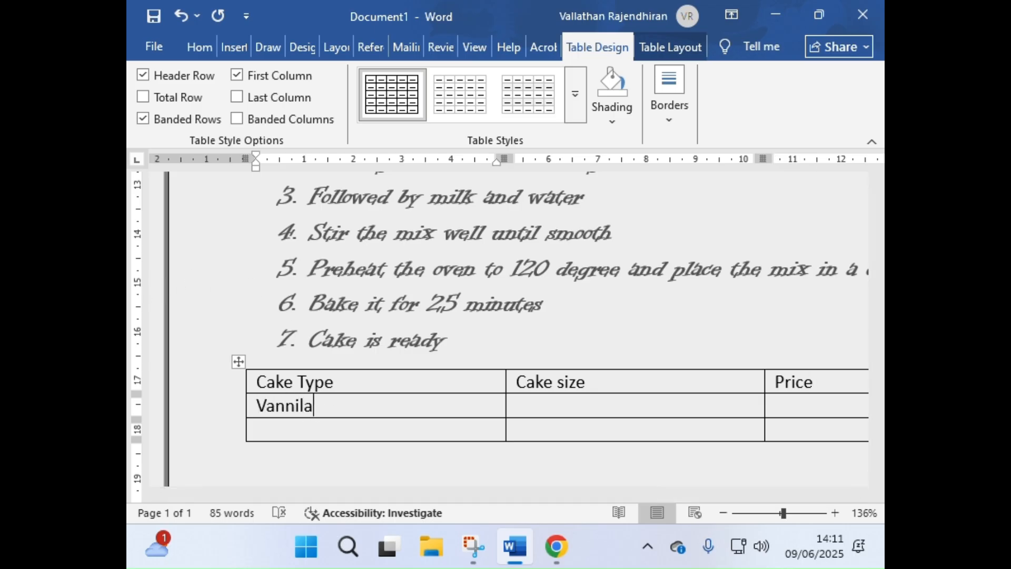
pyautogui.press('Tab')
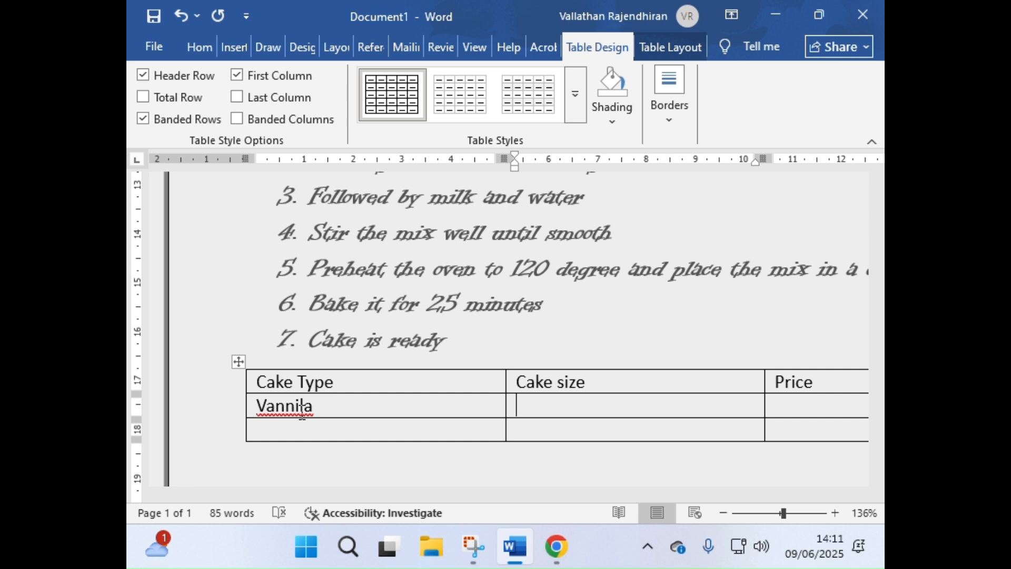
pyautogui.write('8 inch')
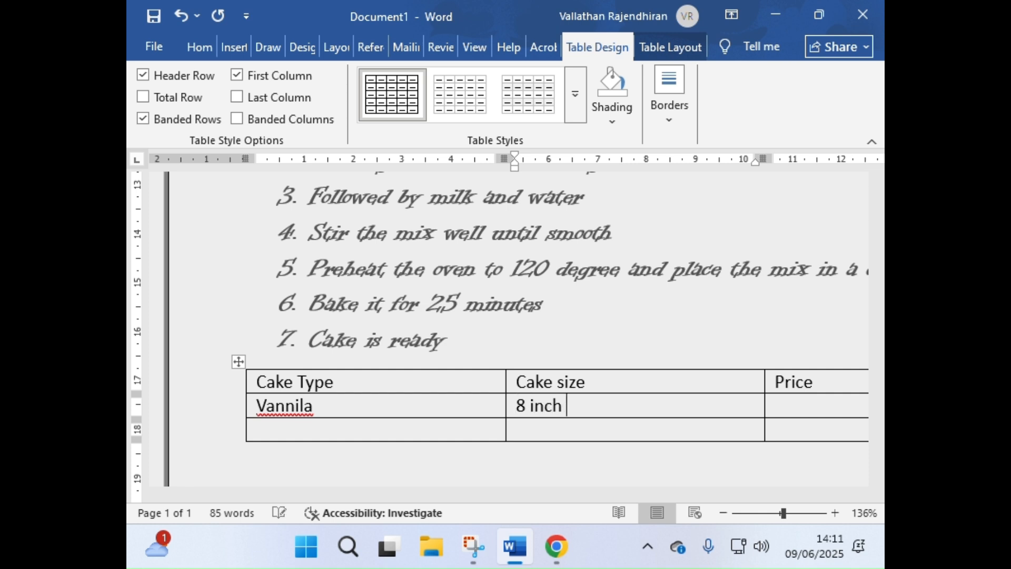
pyautogui.press('Tab')
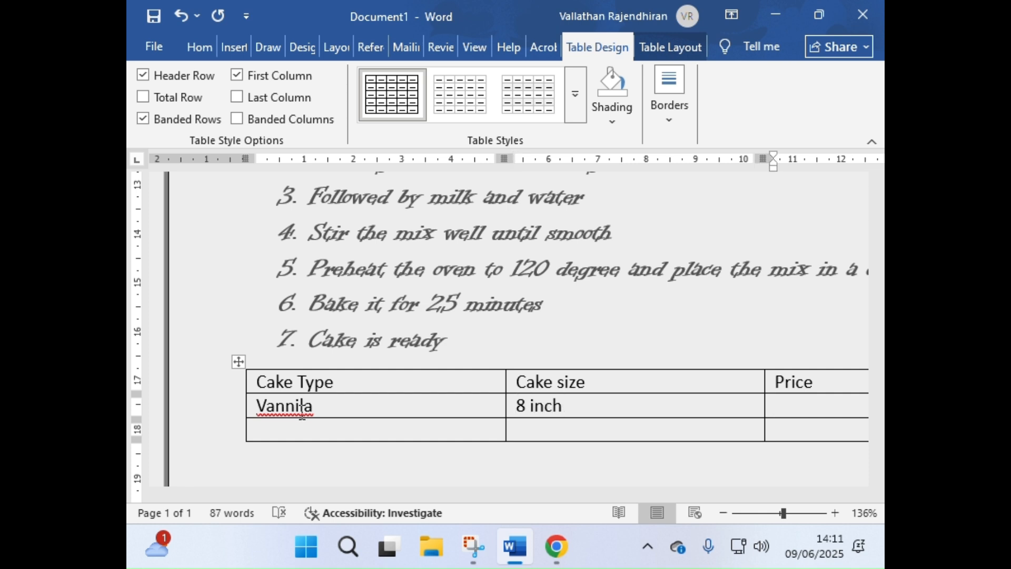
pyautogui.write('£34')
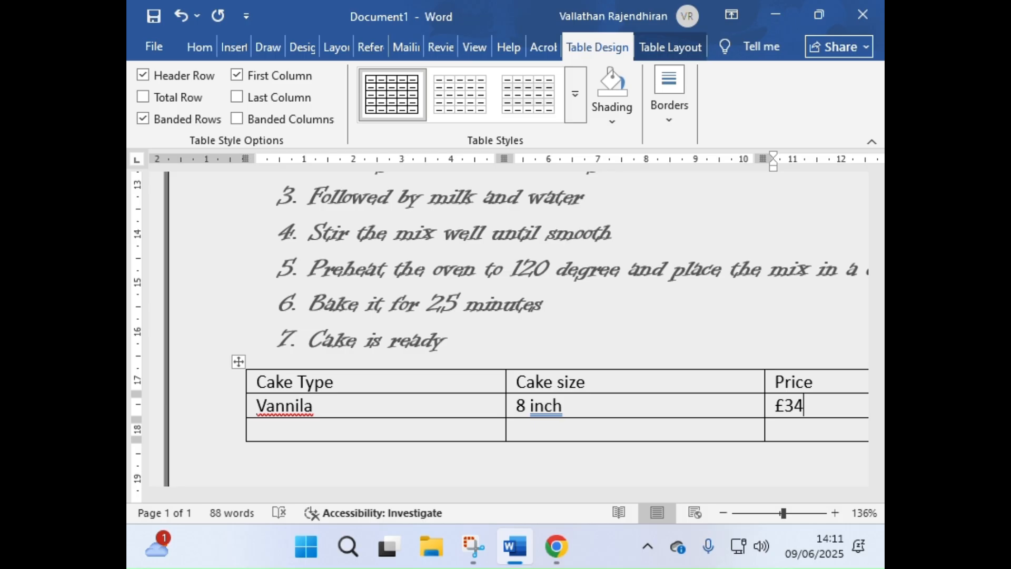
# Correct the Vannila row's cake size to read 8 inches.
pyautogui.press('Tab')
pyautogui.hotkey('shift', 'Tab')
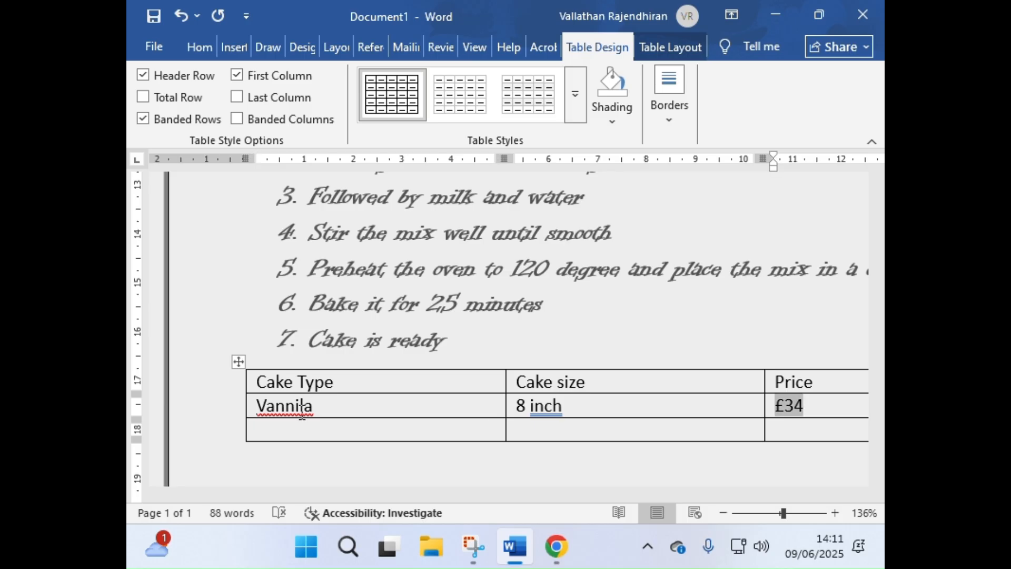
pyautogui.hotkey('shift', 'Tab')
pyautogui.press('Right')
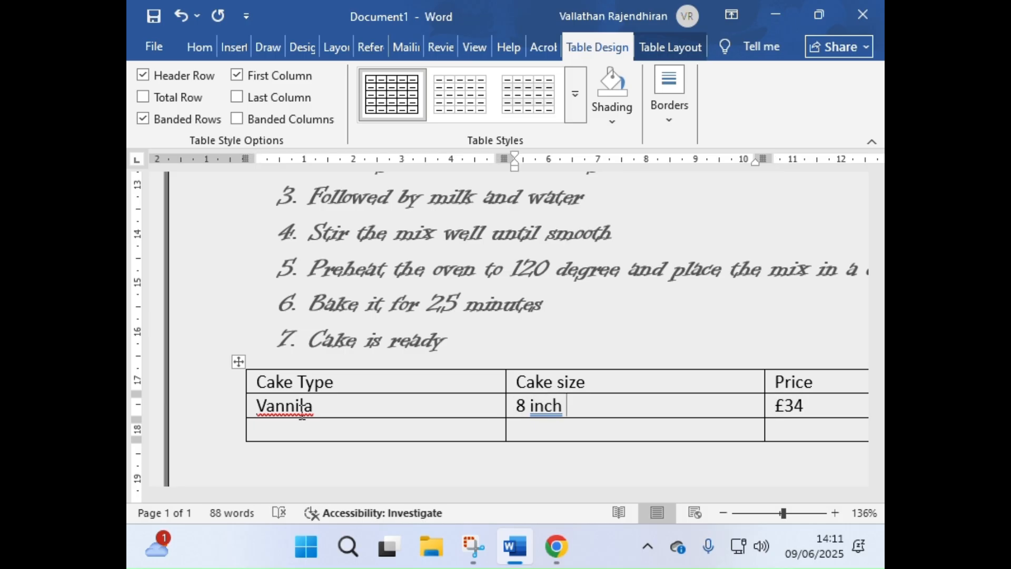
pyautogui.press('BackSpace')
pyautogui.write('es')
pyautogui.press('Tab')
pyautogui.press('Tab')
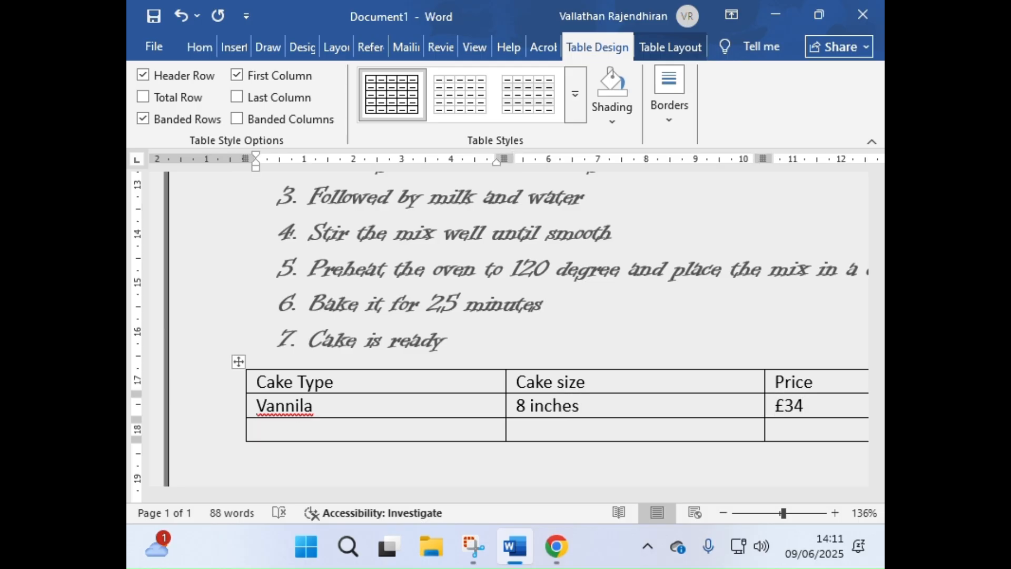
# Fill the table's third row with Chocolate, 8 inches and £40.
pyautogui.write('Chocolate')
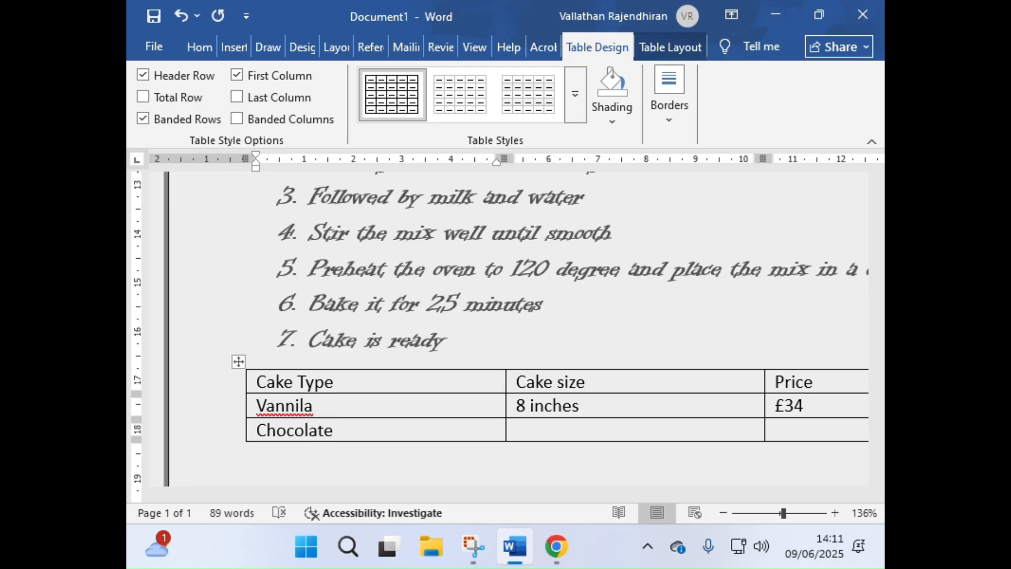
pyautogui.press('Tab')
pyautogui.write('8 inches')
pyautogui.press('Tab')
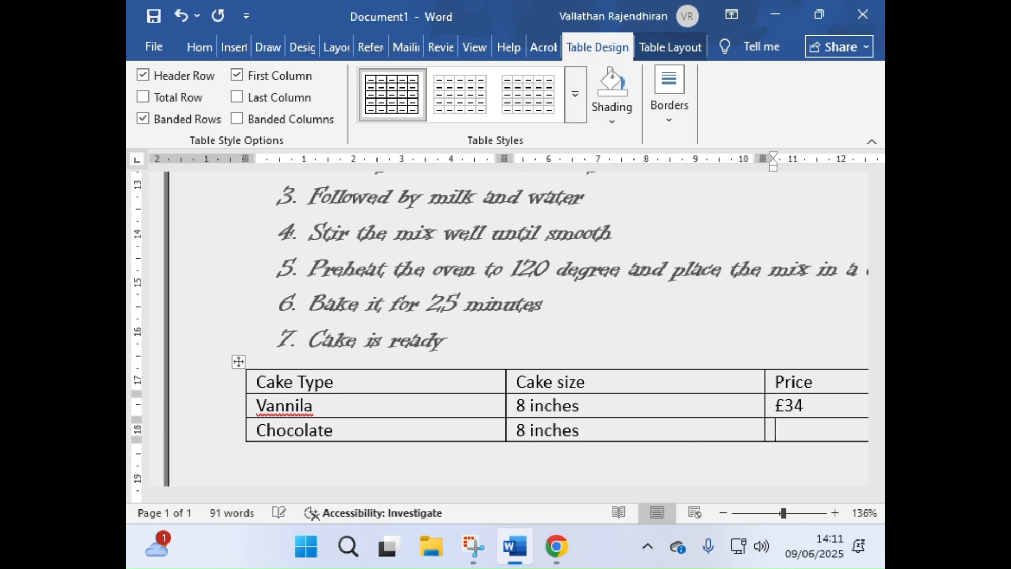
pyautogui.write('£40')
# Add two empty rows at the end of the cake table.
pyautogui.keyDown('ctrl'); pyautogui.scroll(-6, 653, 361); pyautogui.keyUp('ctrl')
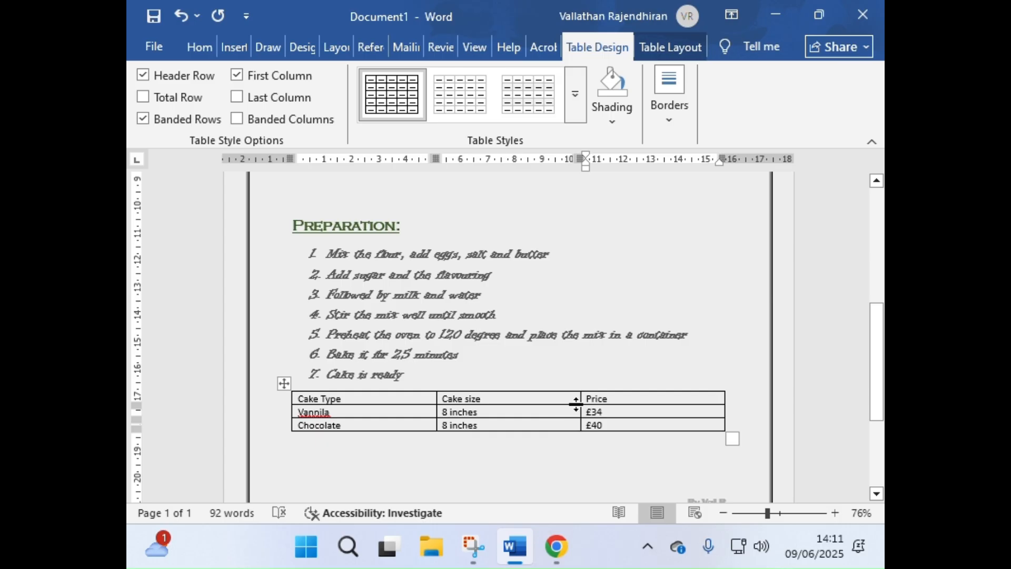
pyautogui.scroll(3, 545, 430)
pyautogui.scroll(-3, 545, 429)
pyautogui.press('Tab')
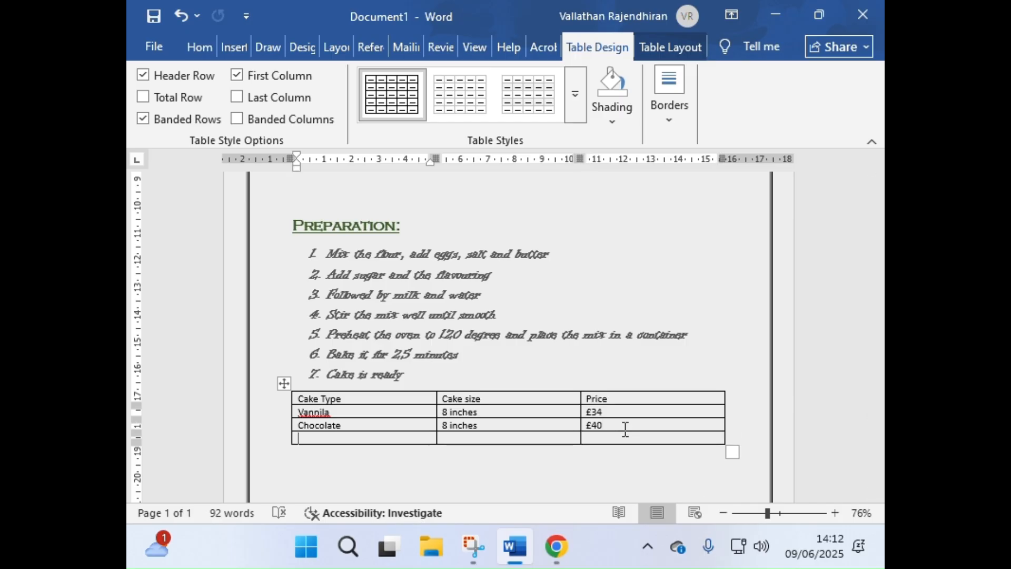
pyautogui.press('Tab')
pyautogui.press('Tab')
pyautogui.press('Tab')
pyautogui.press('Tab')
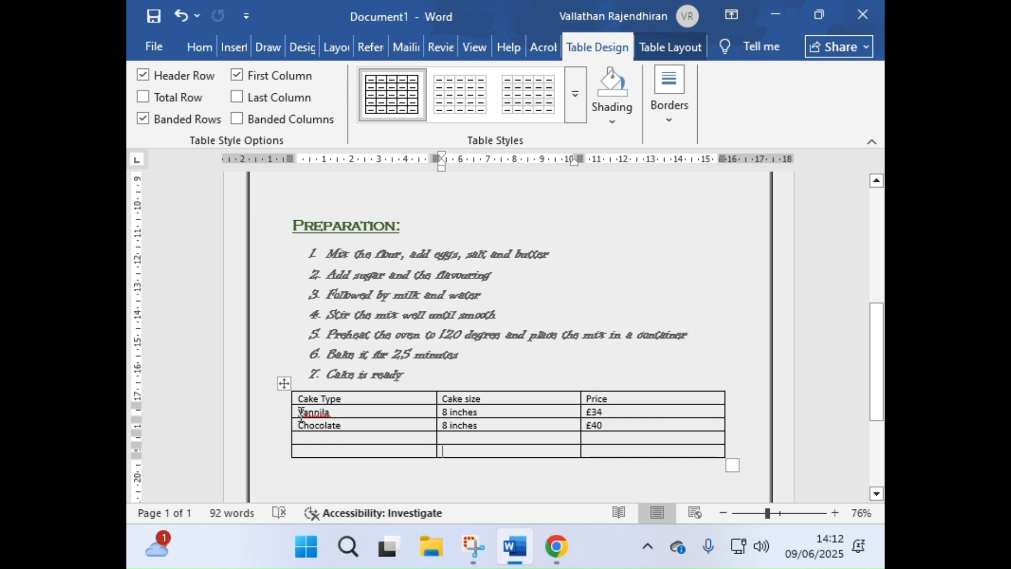
# Copy the Vannila and Chocolate rows into the two empty rows below them.
pyautogui.moveTo(299, 413); pyautogui.dragTo(644, 421)
pyautogui.hotkey('ctrl', 'c')
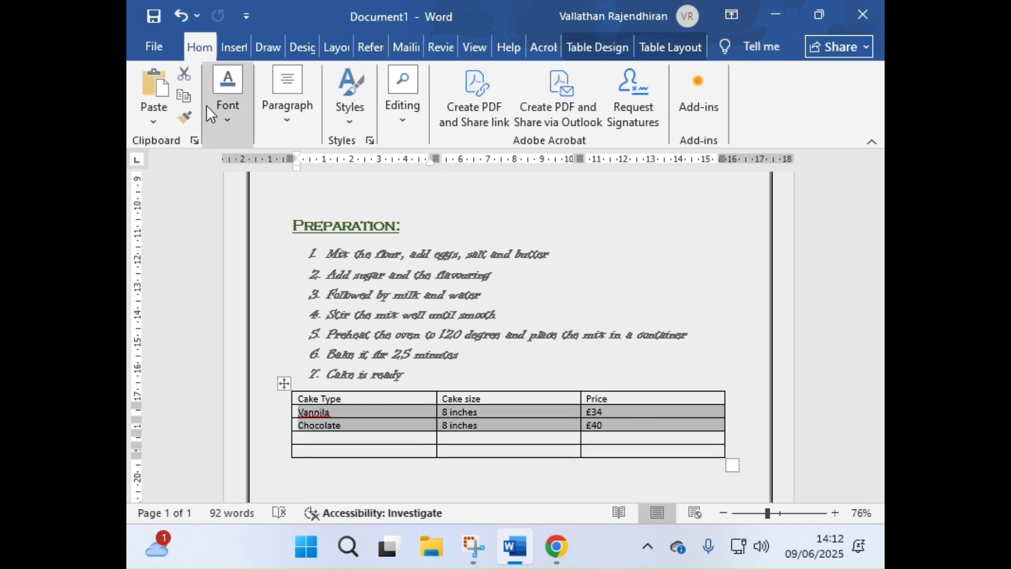
pyautogui.click(188, 92)
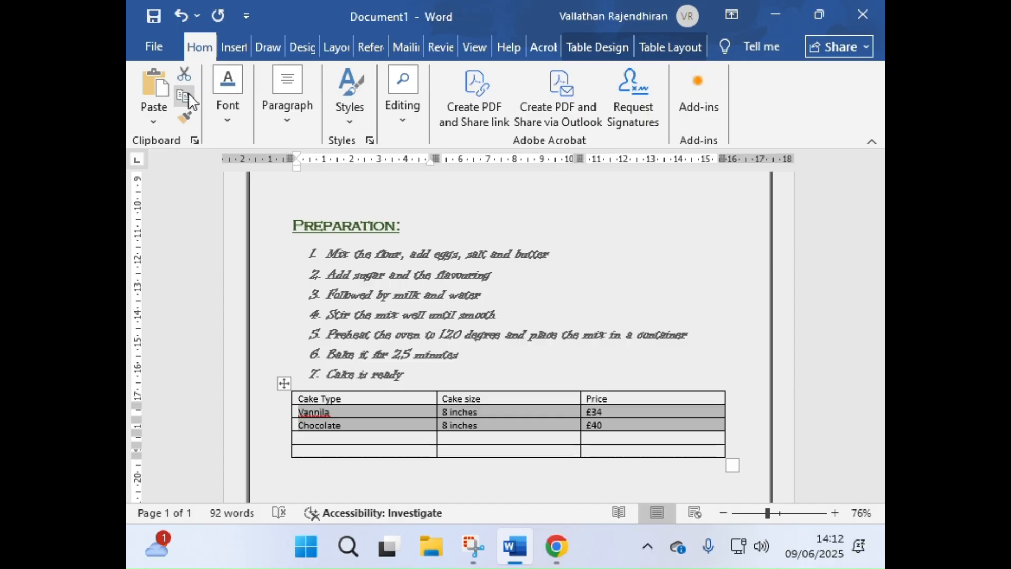
pyautogui.moveTo(334, 438); pyautogui.dragTo(605, 451)
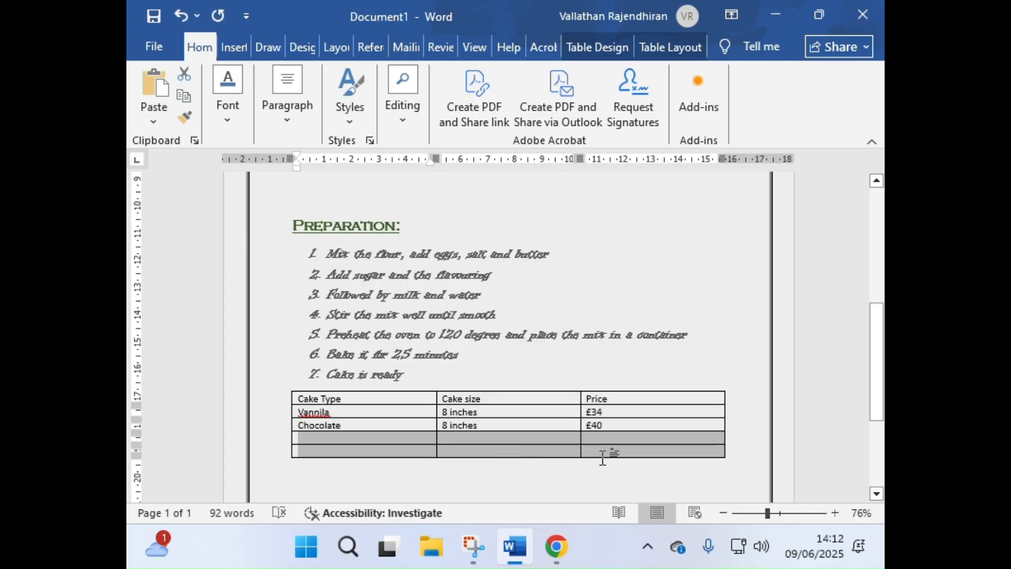
pyautogui.click(154, 87)
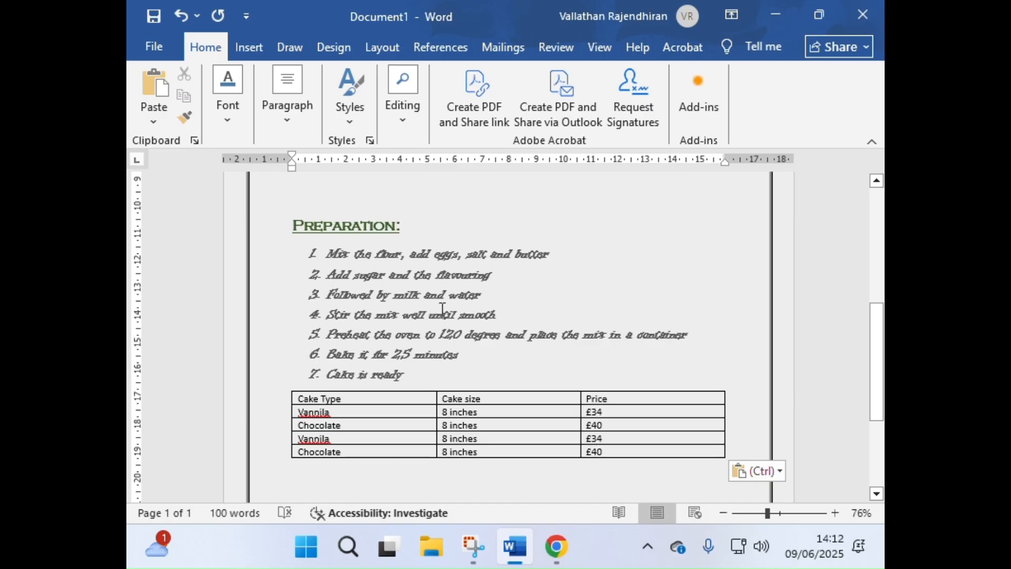
# Change the cake size in the last two rows to 12 inches.
pyautogui.scroll(-2, 443, 309)
pyautogui.keyDown('ctrl'); pyautogui.scroll(3, 477, 388); pyautogui.keyUp('ctrl')
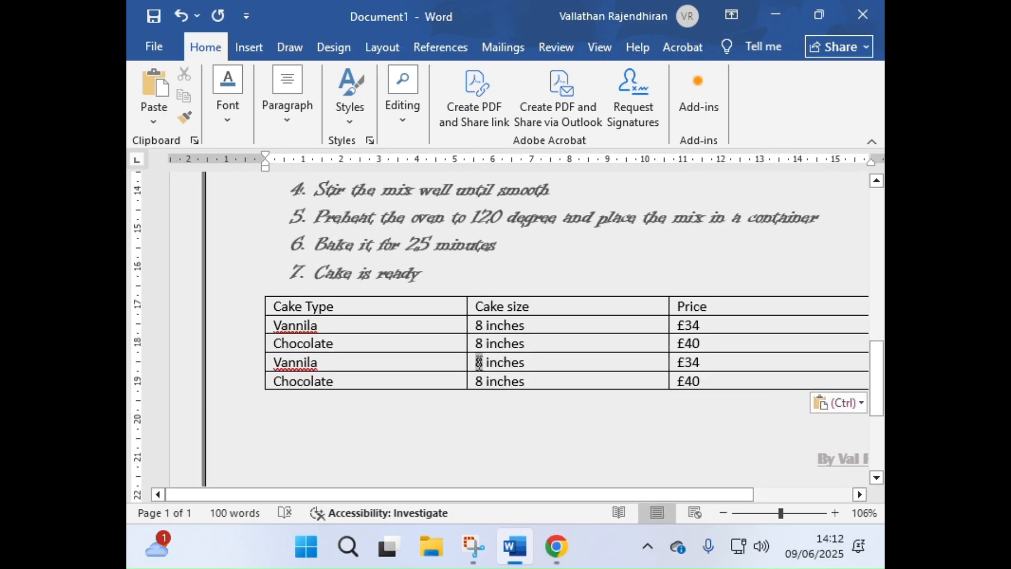
pyautogui.doubleClick(479, 362)
pyautogui.write('12')
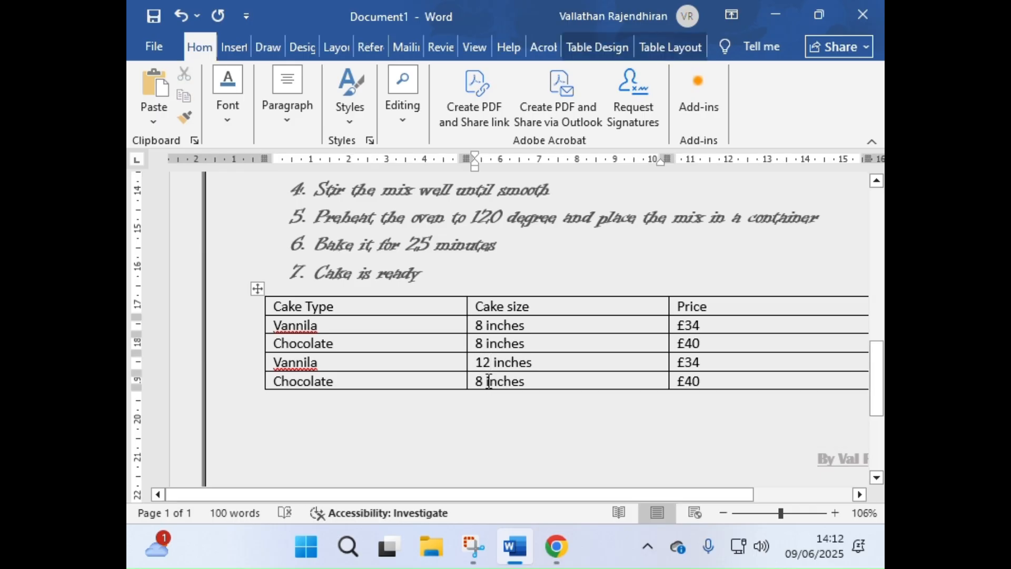
pyautogui.doubleClick(479, 381)
pyautogui.write('12')
# Set the prices of the 12-inch cakes to £38 for Vannila and £42 for Chocolate.
pyautogui.moveTo(704, 362); pyautogui.dragTo(690, 363)
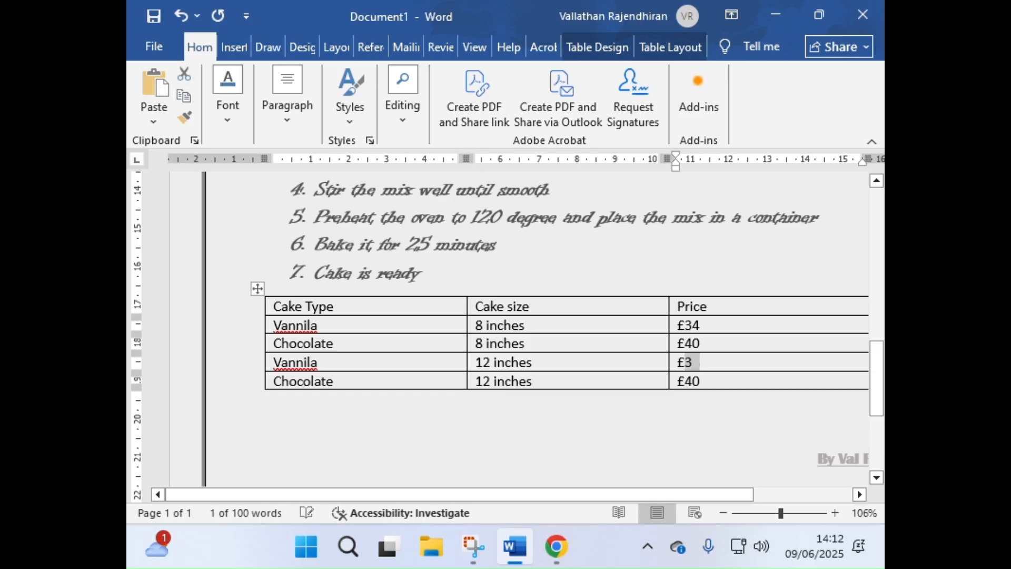
pyautogui.write('8')
pyautogui.moveTo(707, 381); pyautogui.dragTo(693, 382)
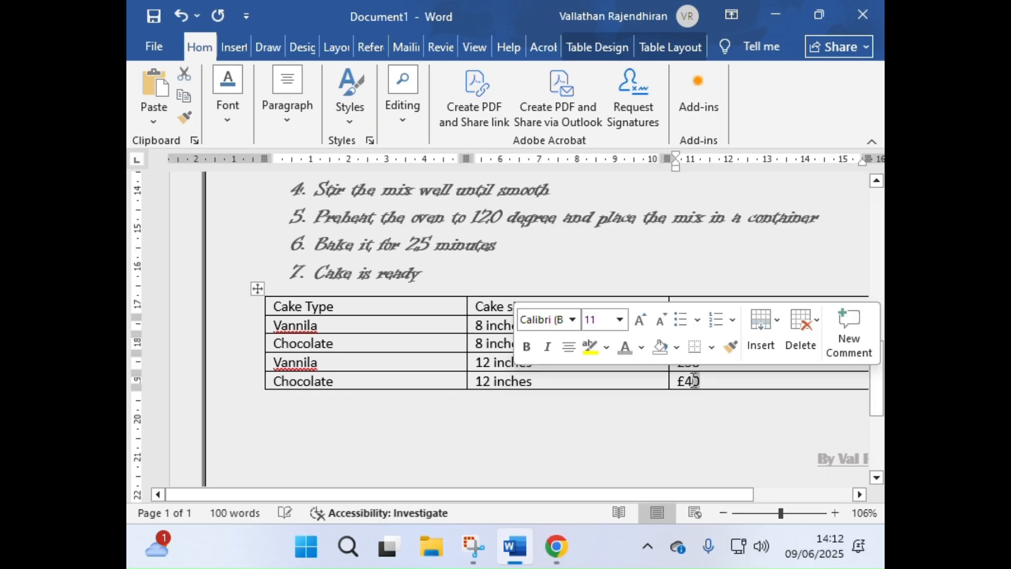
pyautogui.write('2')
pyautogui.click(691, 457)
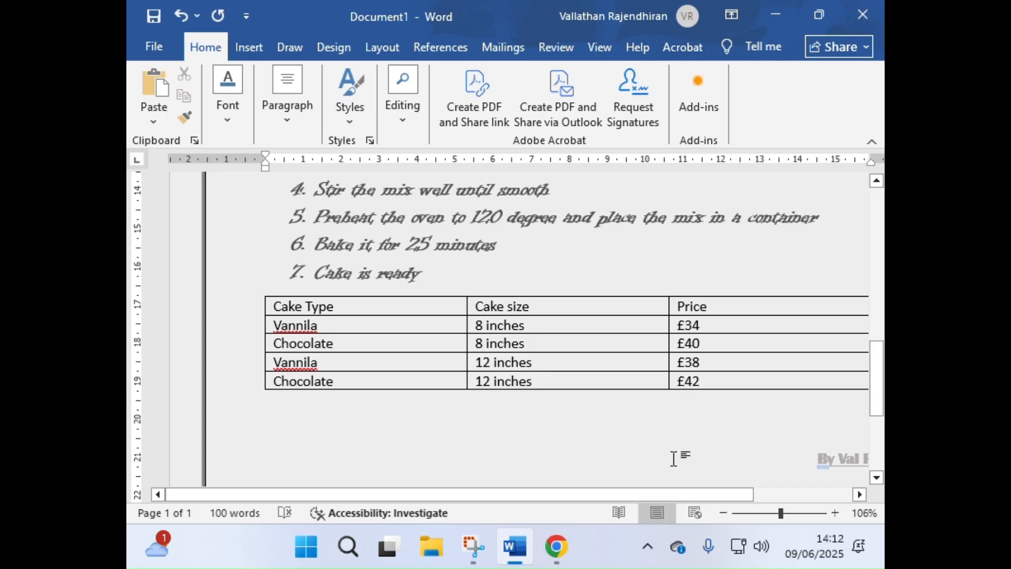
pyautogui.scroll(-2, 590, 437)
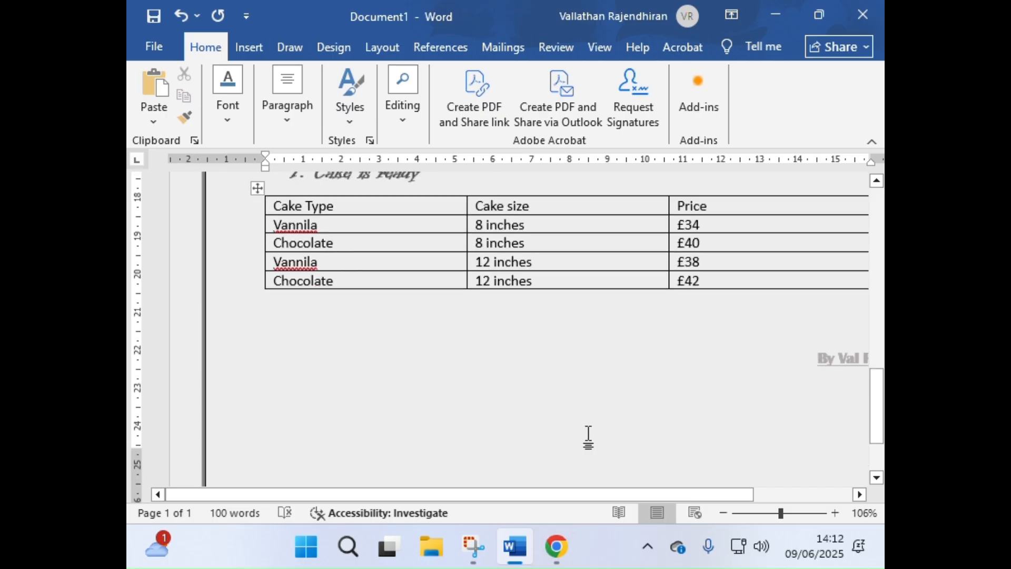
pyautogui.scroll(3, 589, 435)
pyautogui.scroll(2, 585, 431)
pyautogui.scroll(-3, 582, 429)
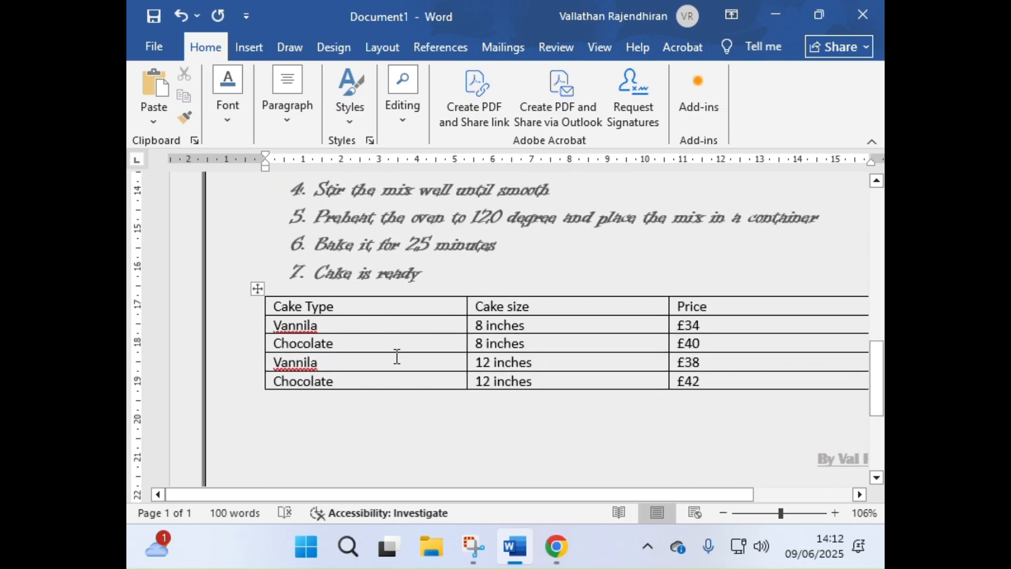
pyautogui.click(258, 290)
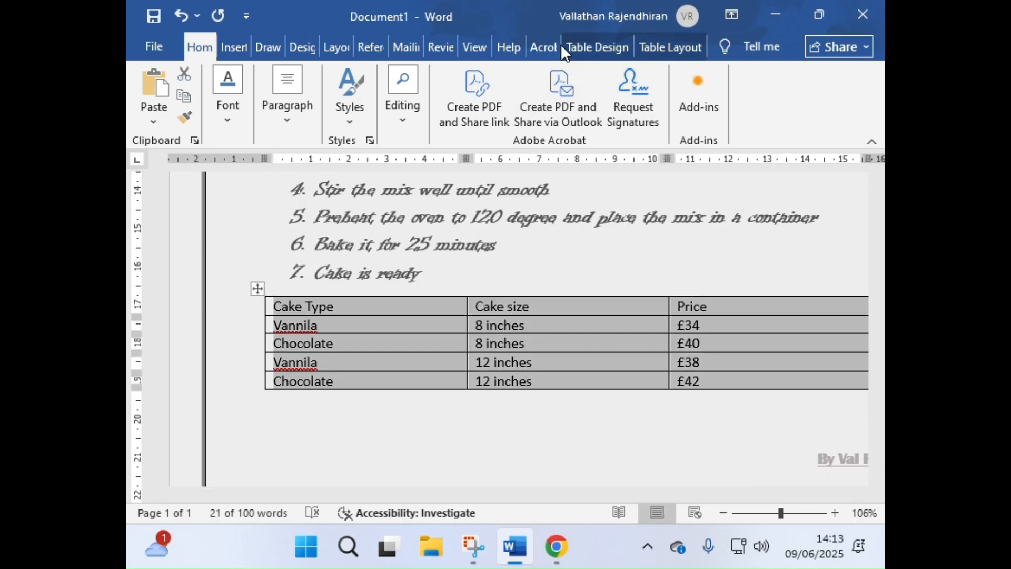
pyautogui.click(680, 51)
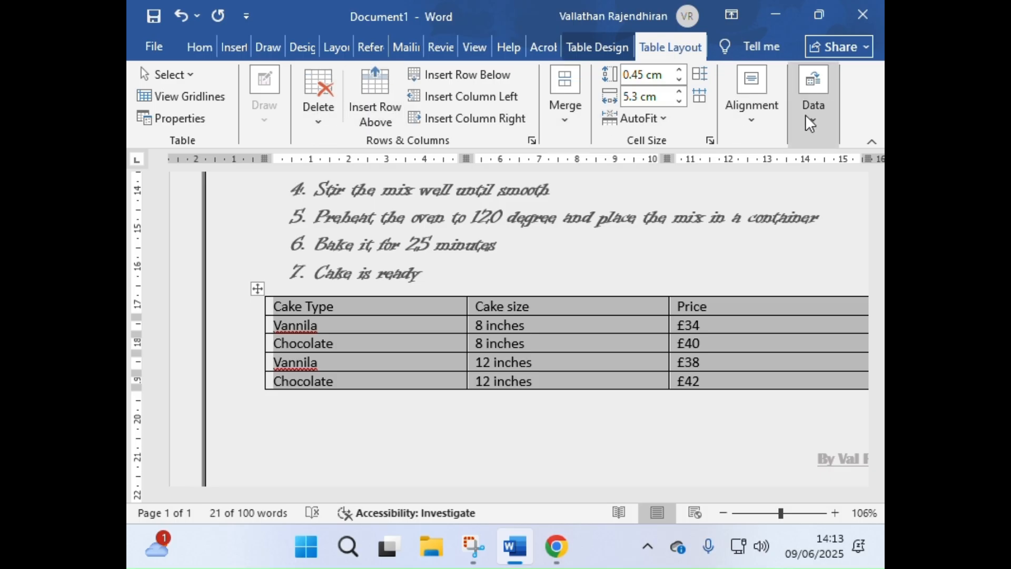
pyautogui.click(605, 57)
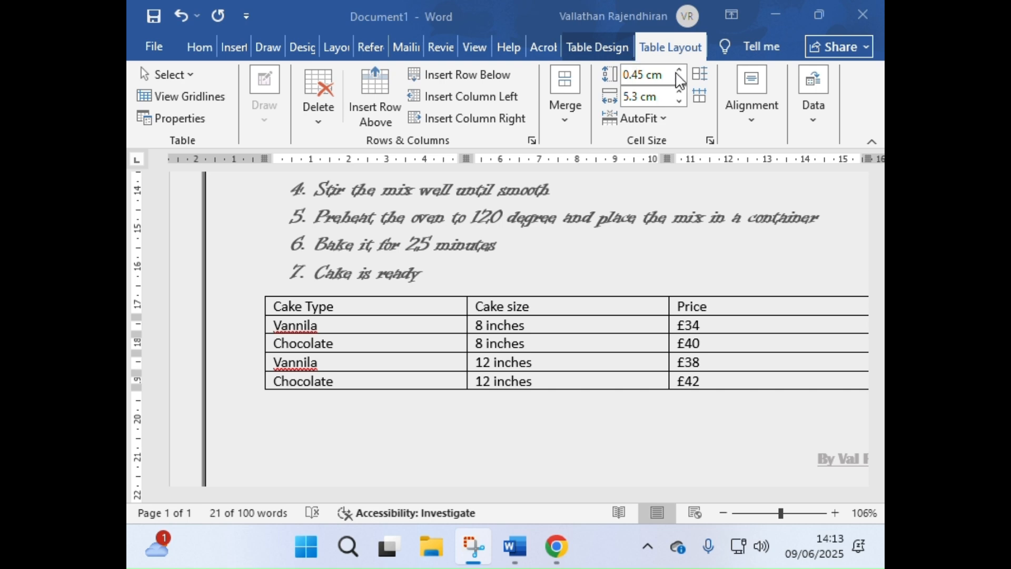
pyautogui.click(754, 114)
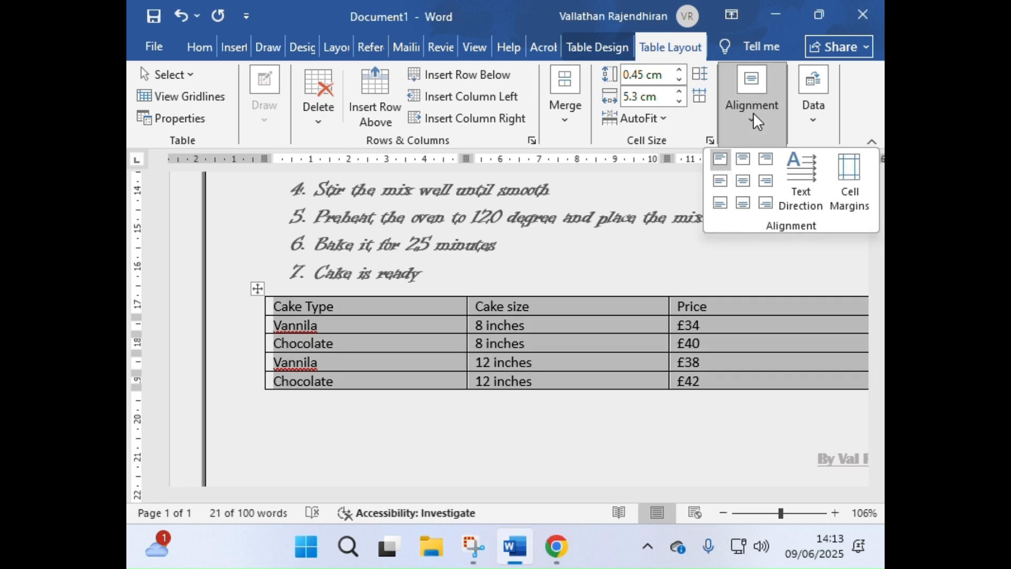
pyautogui.click(753, 114)
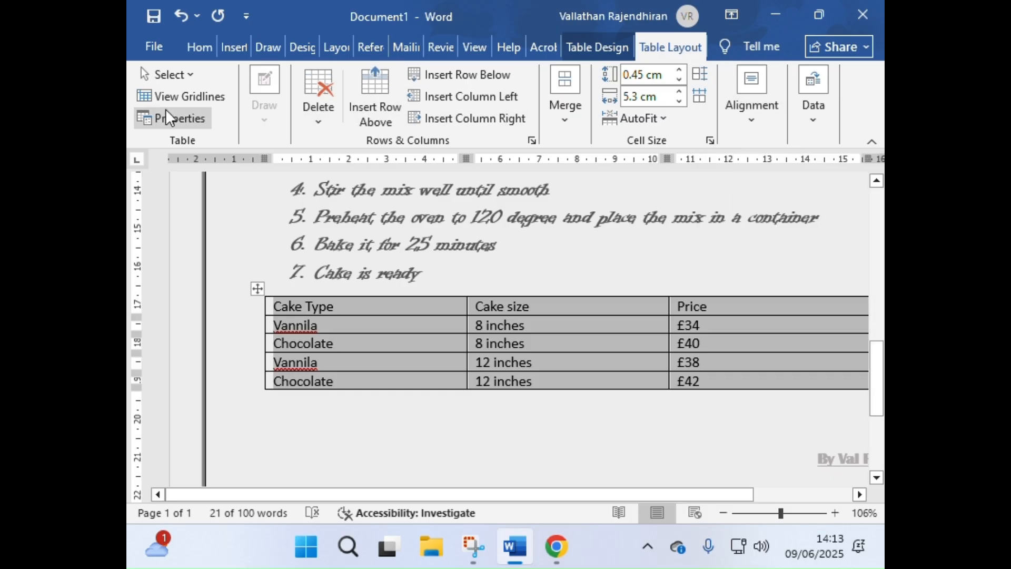
pyautogui.click(441, 395)
# Narrow the Cake Type, Cake size and Price columns to fit their contents, moving the cake table's left edge inward.
pyautogui.moveTo(507, 495); pyautogui.dragTo(596, 484)
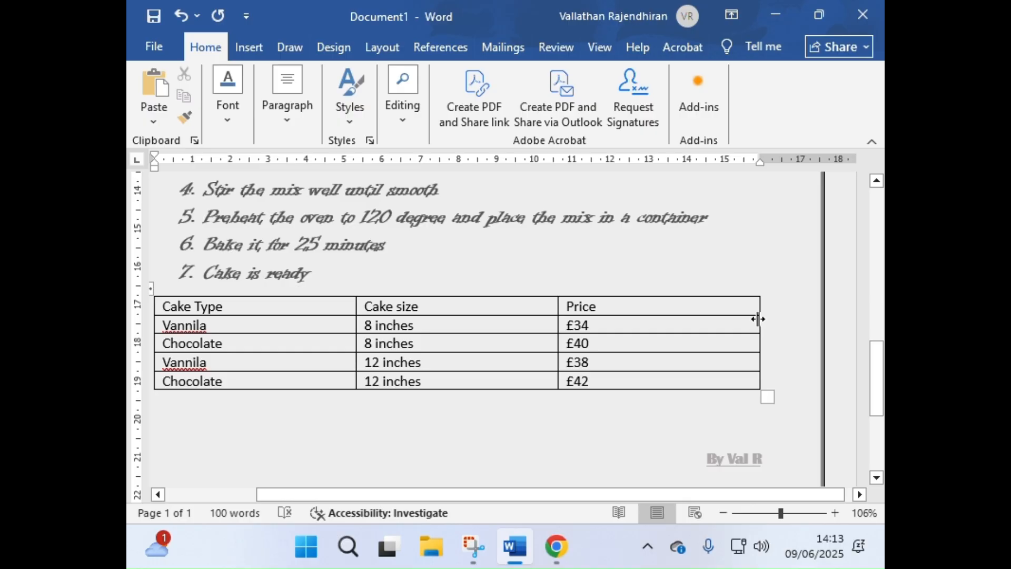
pyautogui.moveTo(758, 318); pyautogui.dragTo(651, 312)
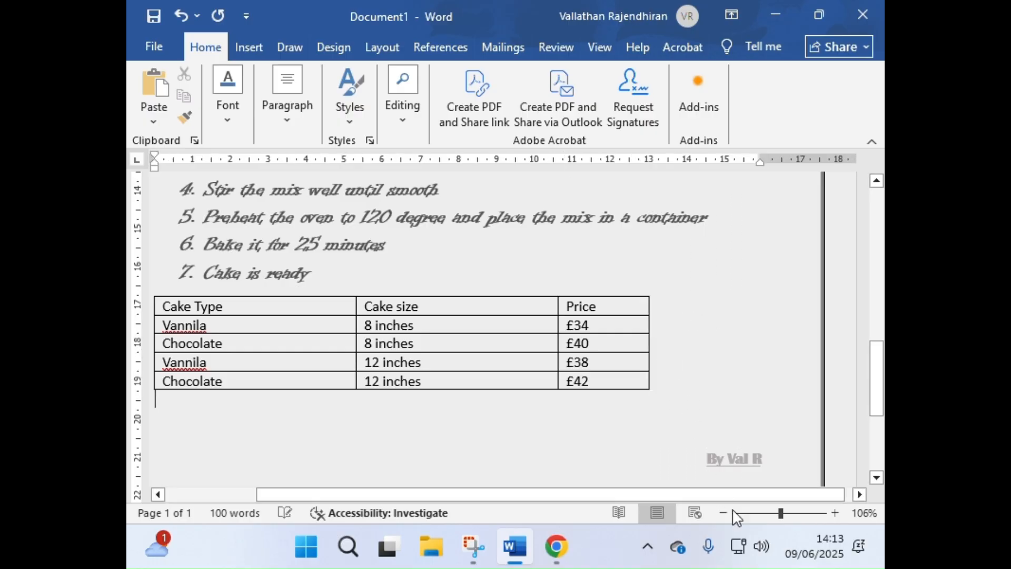
pyautogui.moveTo(719, 496); pyautogui.dragTo(514, 500)
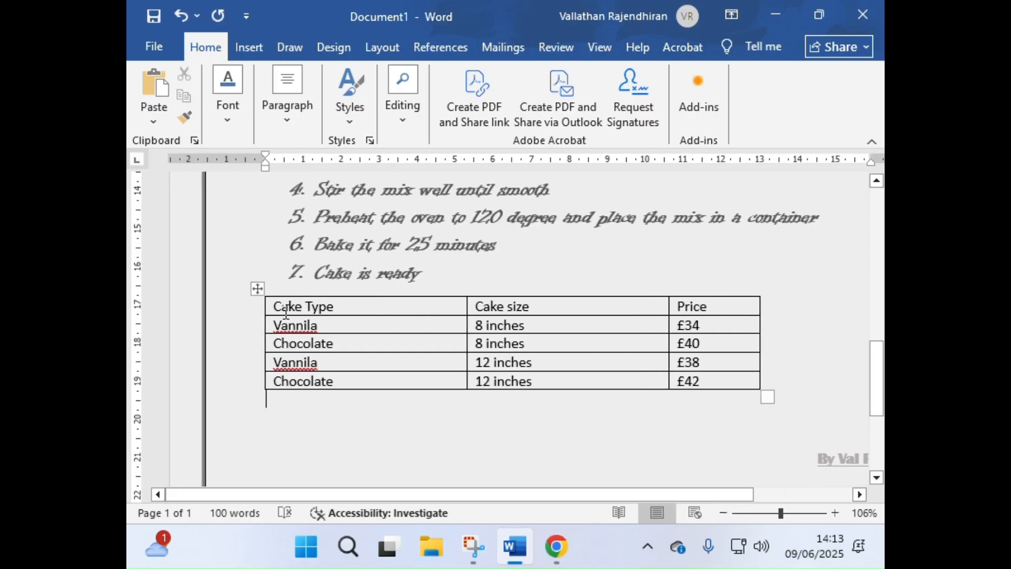
pyautogui.moveTo(259, 318)
pyautogui.moveTo(266, 314); pyautogui.dragTo(361, 316)
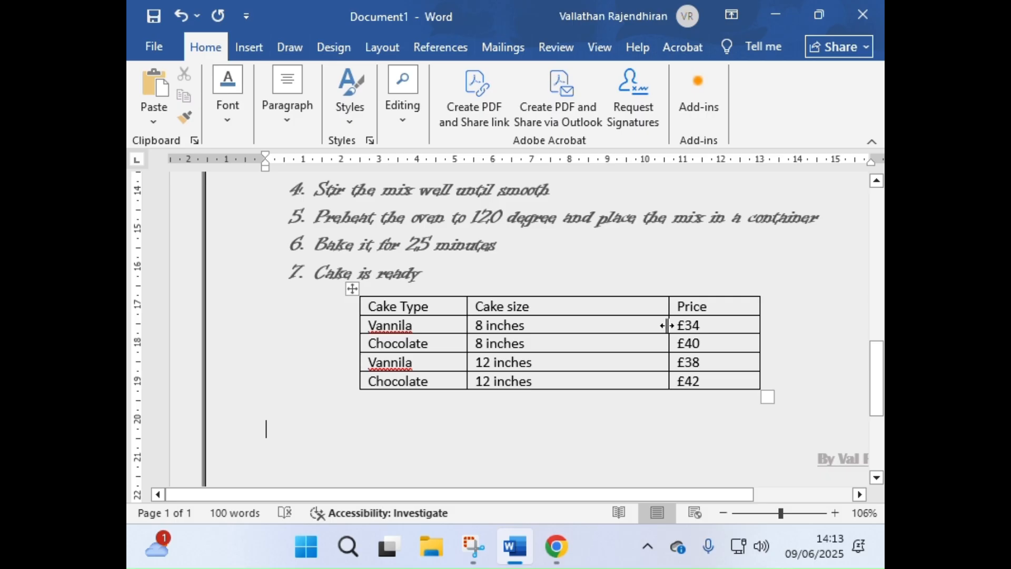
pyautogui.moveTo(667, 325); pyautogui.dragTo(552, 325)
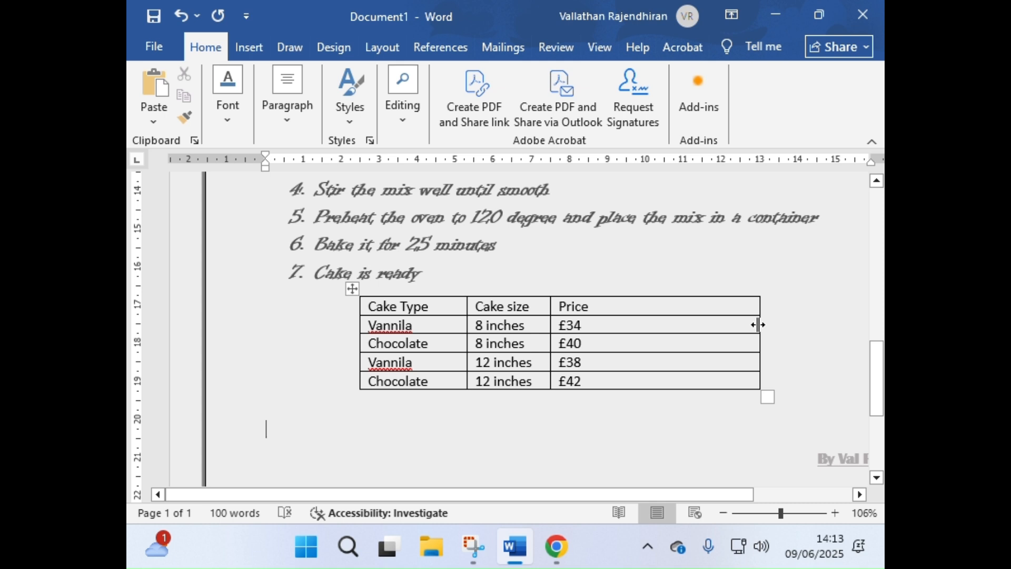
pyautogui.moveTo(759, 325); pyautogui.dragTo(637, 325)
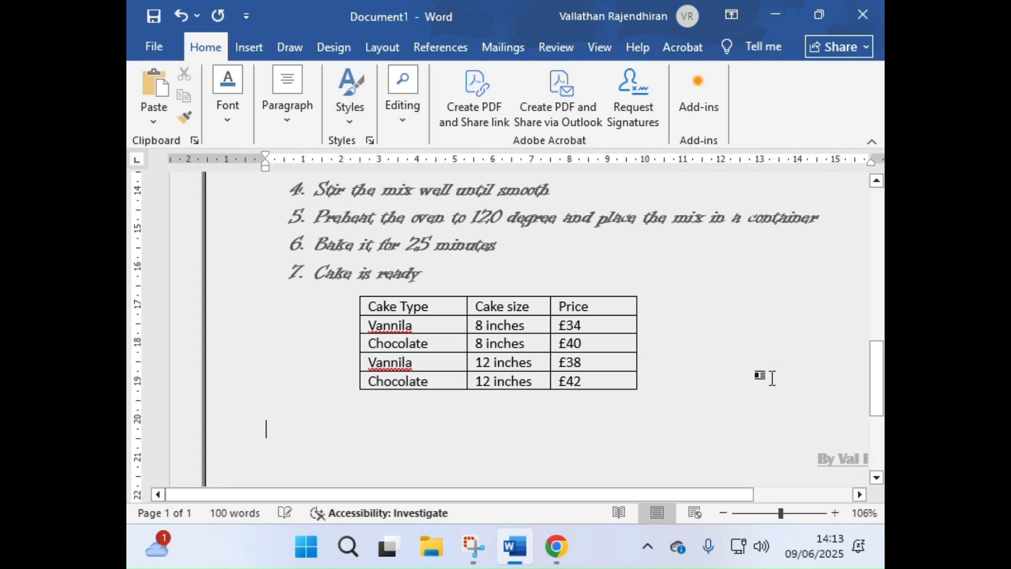
# Start saving the recipe document as a new file in the Desktop folder.
pyautogui.scroll(10, 767, 386)
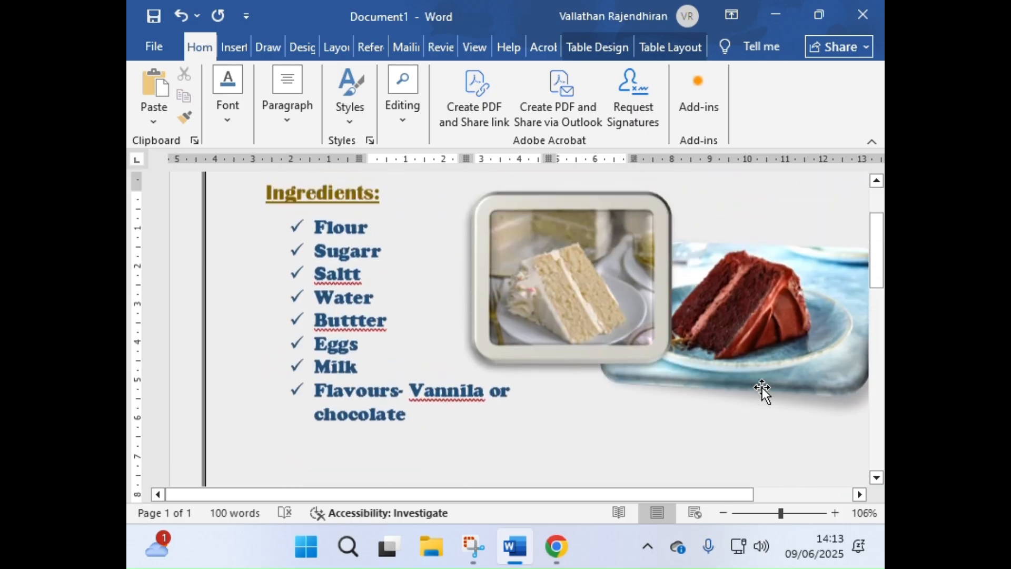
pyautogui.scroll(-10, 762, 383)
pyautogui.scroll(-5, 760, 382)
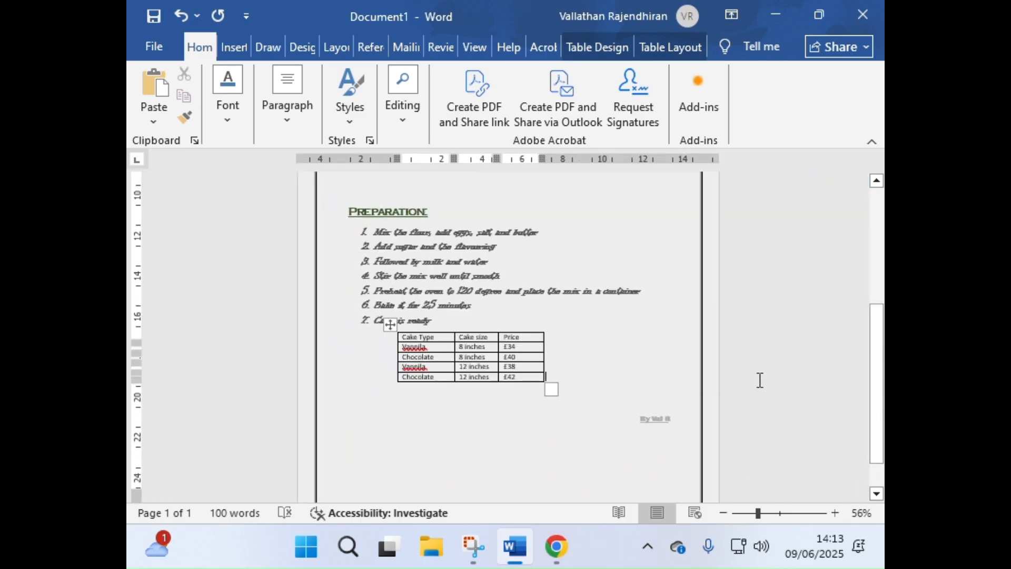
pyautogui.scroll(5, 760, 381)
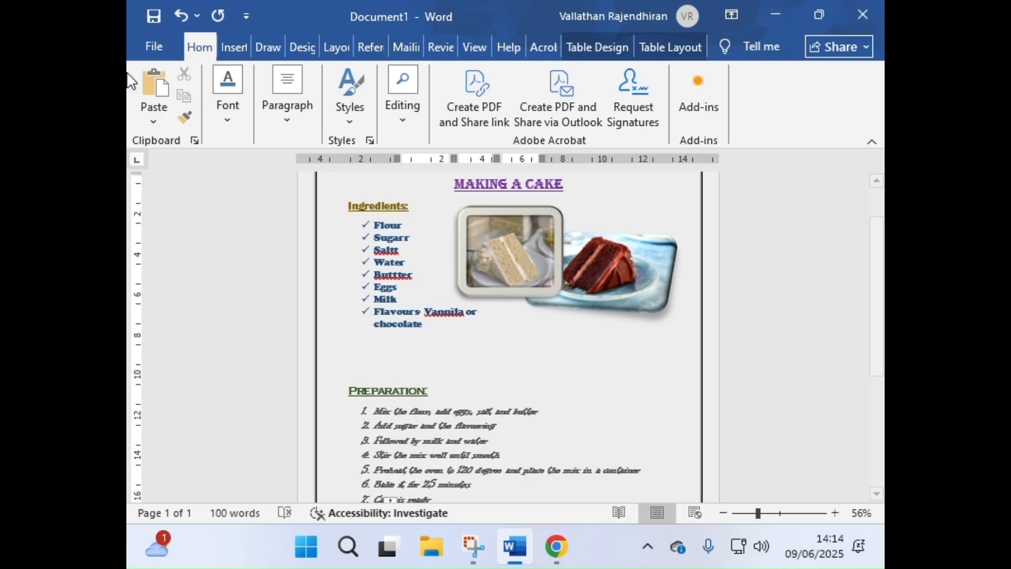
pyautogui.click(158, 46)
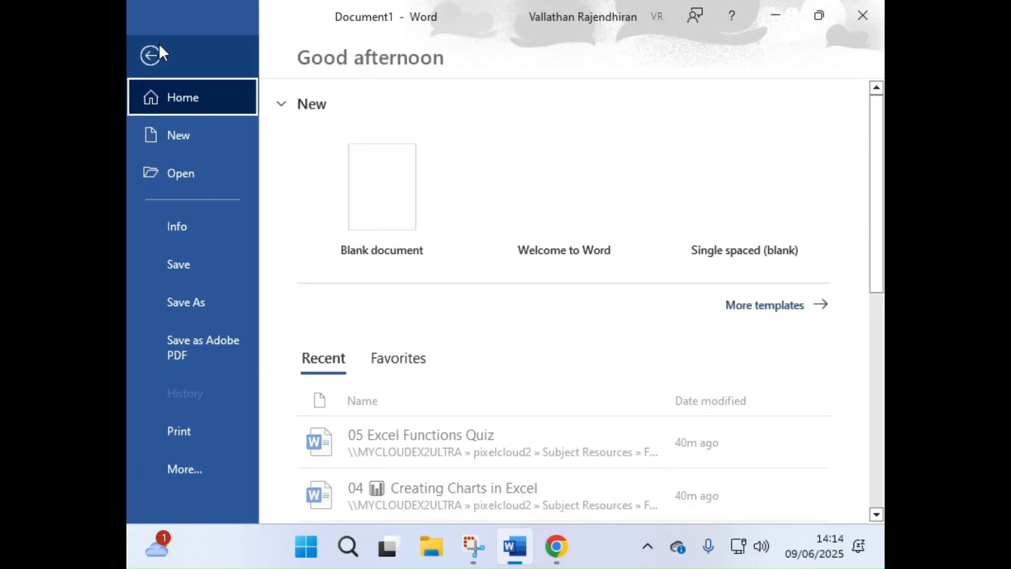
pyautogui.click(175, 292)
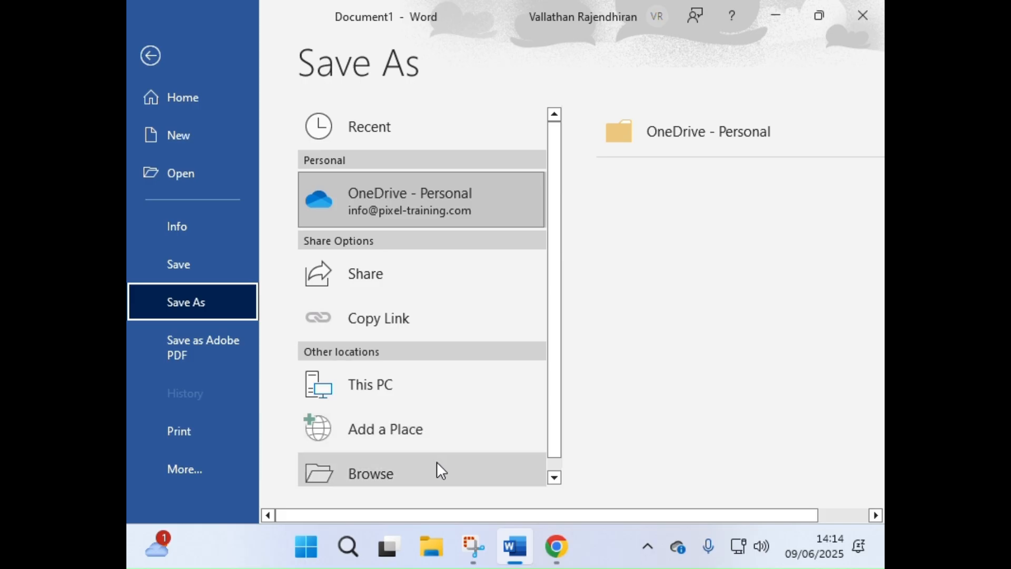
pyautogui.click(411, 472)
pyautogui.scroll(10, 207, 199)
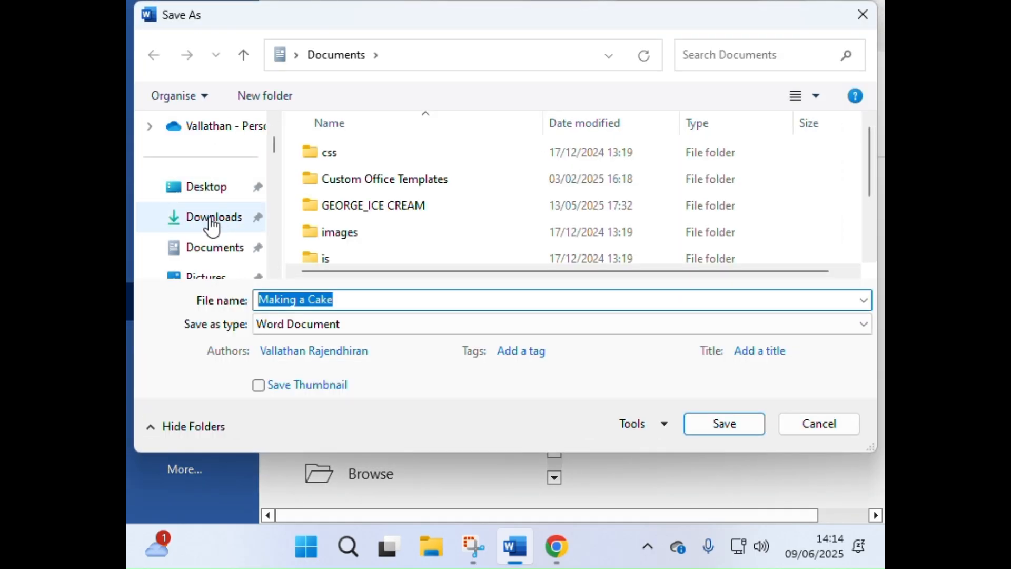
pyautogui.click(212, 196)
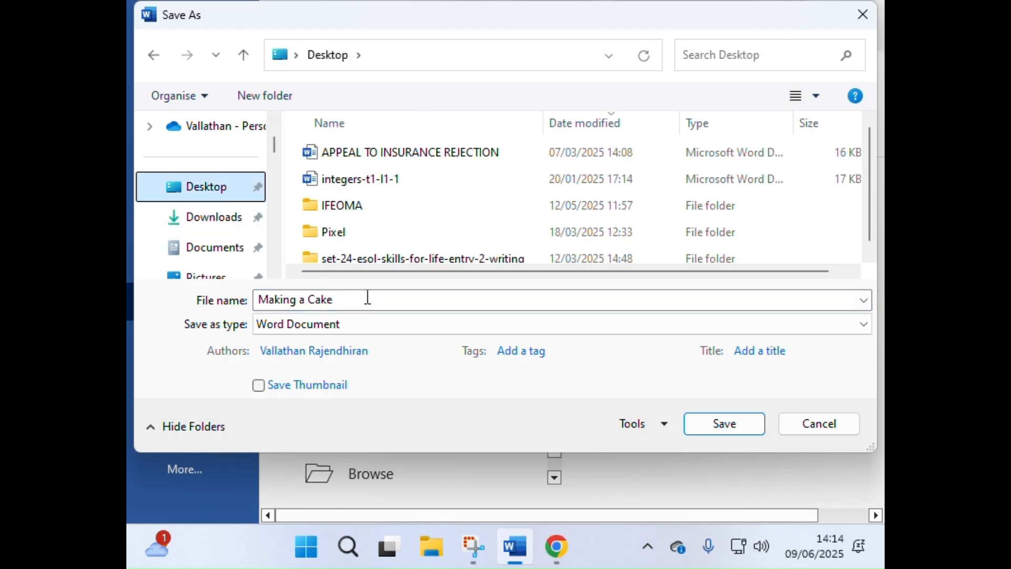
# Extend the file name "Making a Cake" with "by", the author's first name and "_Updgraded", and save it as a Word Document.
pyautogui.click(368, 298)
pyautogui.doubleClick(367, 297)
pyautogui.click(374, 298)
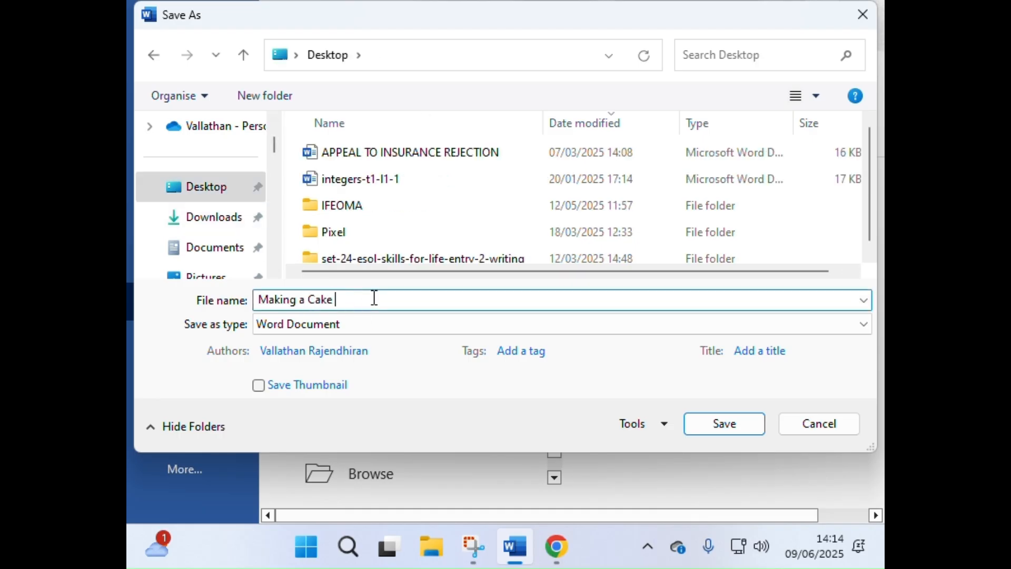
pyautogui.write('by VAL_Updgraded')
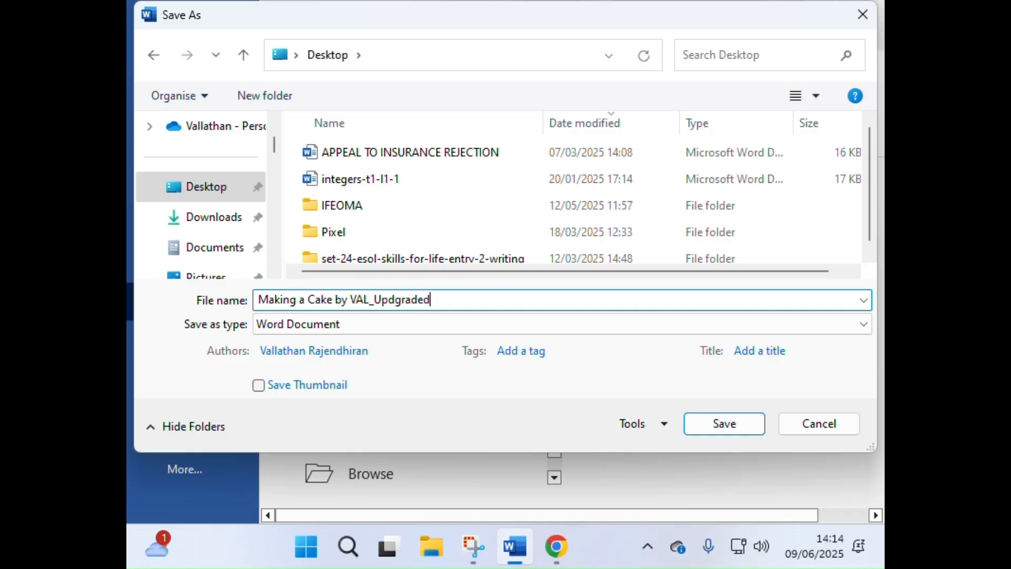
pyautogui.click(718, 424)
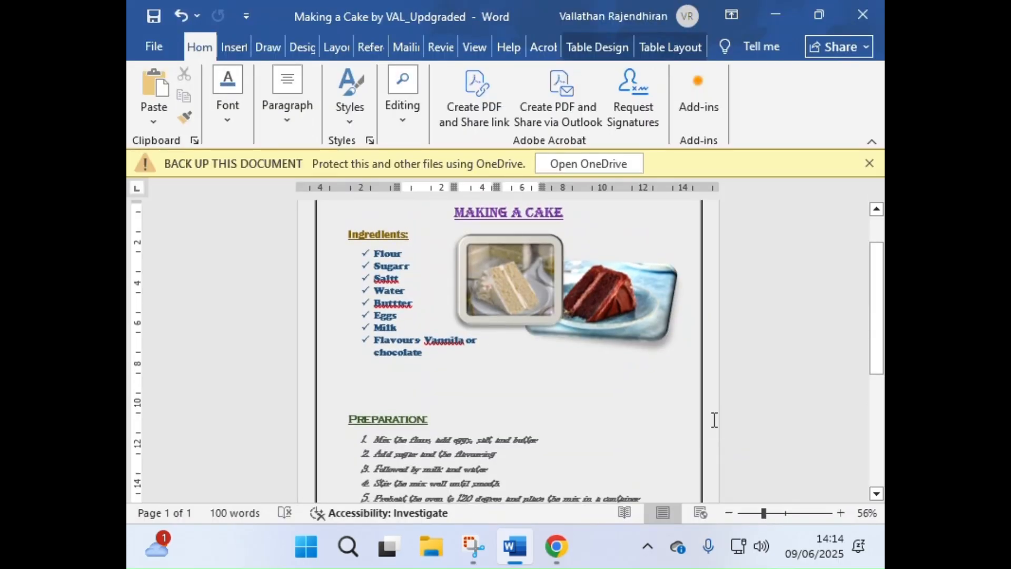
# Close the recipe document and the chocolate cake browser window, and reopen the saved recipe file.
pyautogui.click(881, 24)
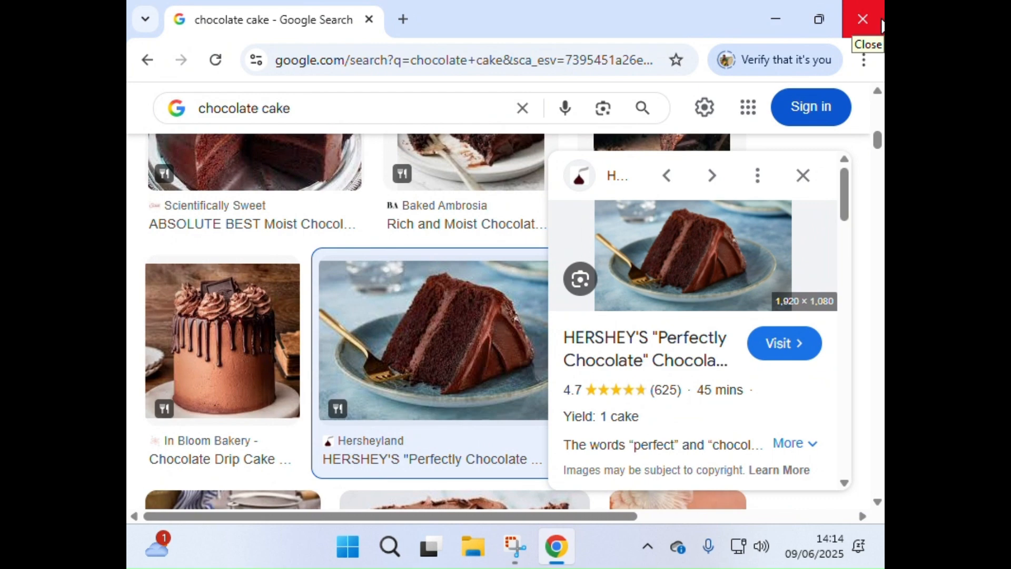
pyautogui.click(882, 24)
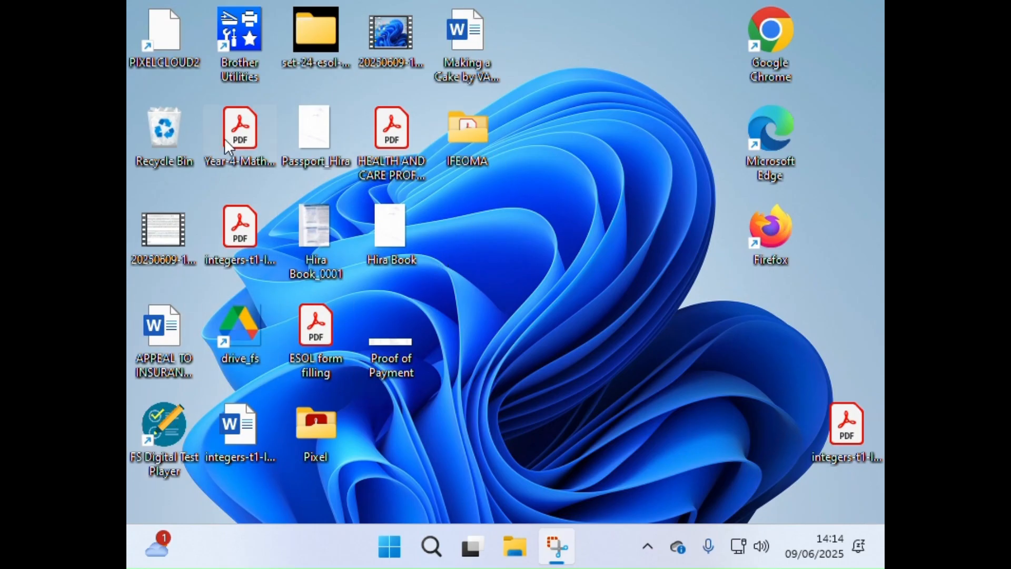
pyautogui.click(507, 269)
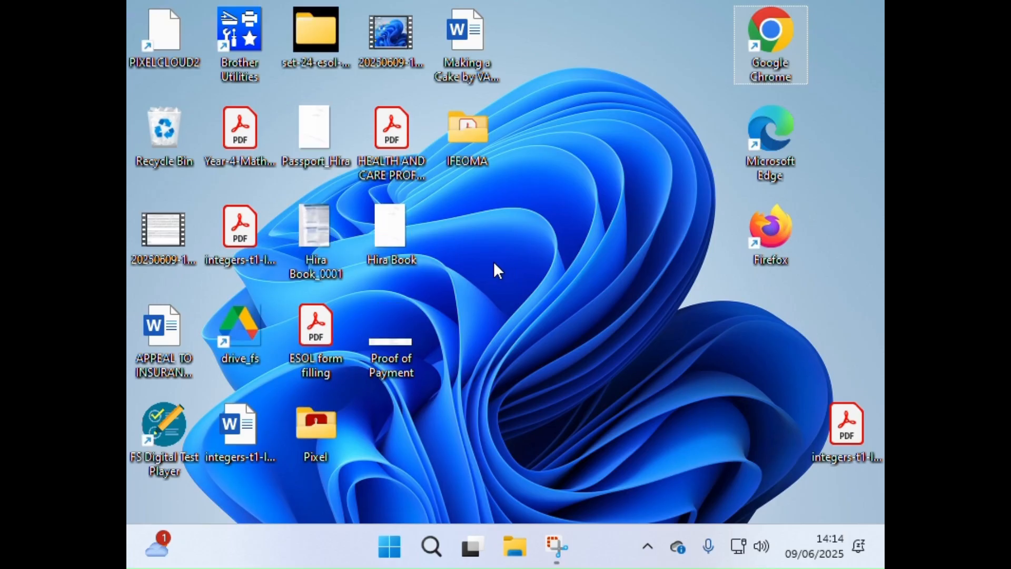
pyautogui.click(389, 546)
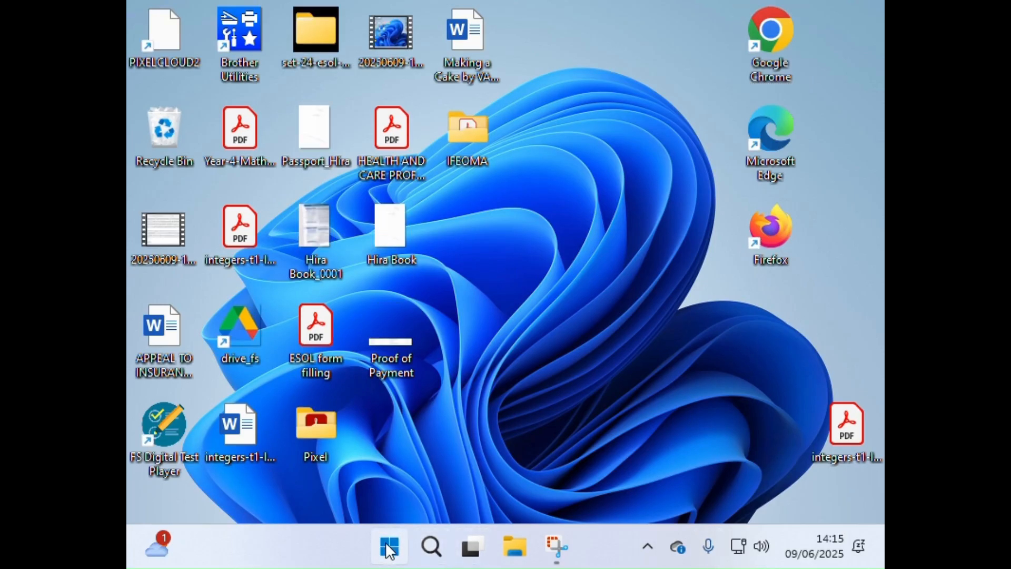
pyautogui.click(357, 192)
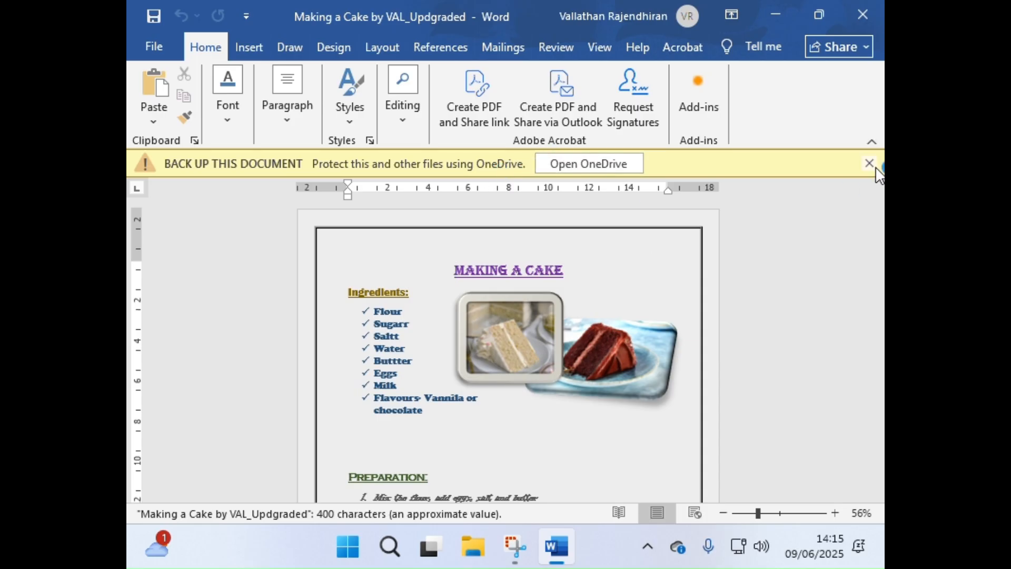
pyautogui.scroll(-2, 590, 316)
pyautogui.scroll(1, 591, 320)
pyautogui.keyDown('ctrl'); pyautogui.scroll(5, 591, 320); pyautogui.keyUp('ctrl')
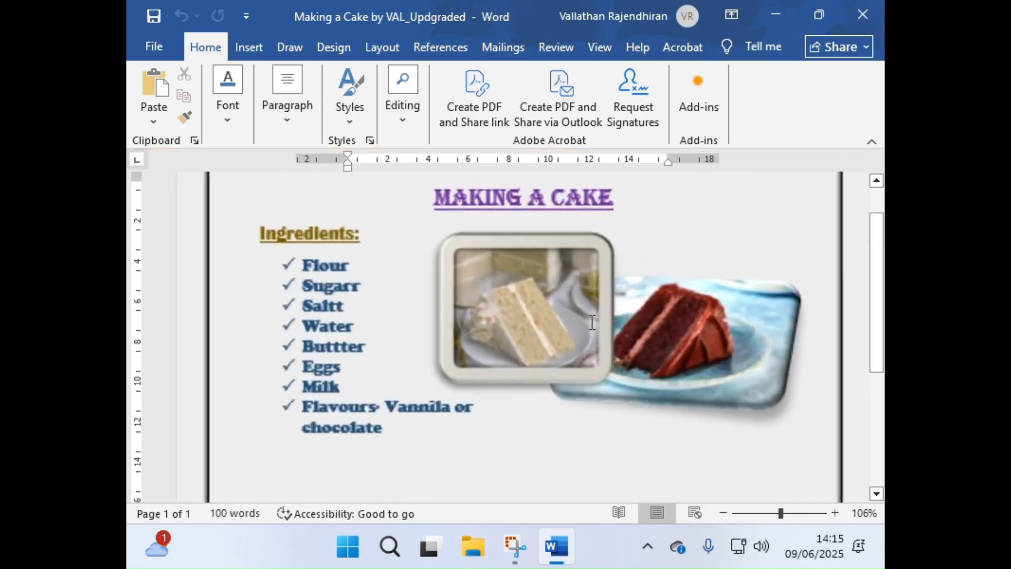
pyautogui.scroll(-2, 488, 363)
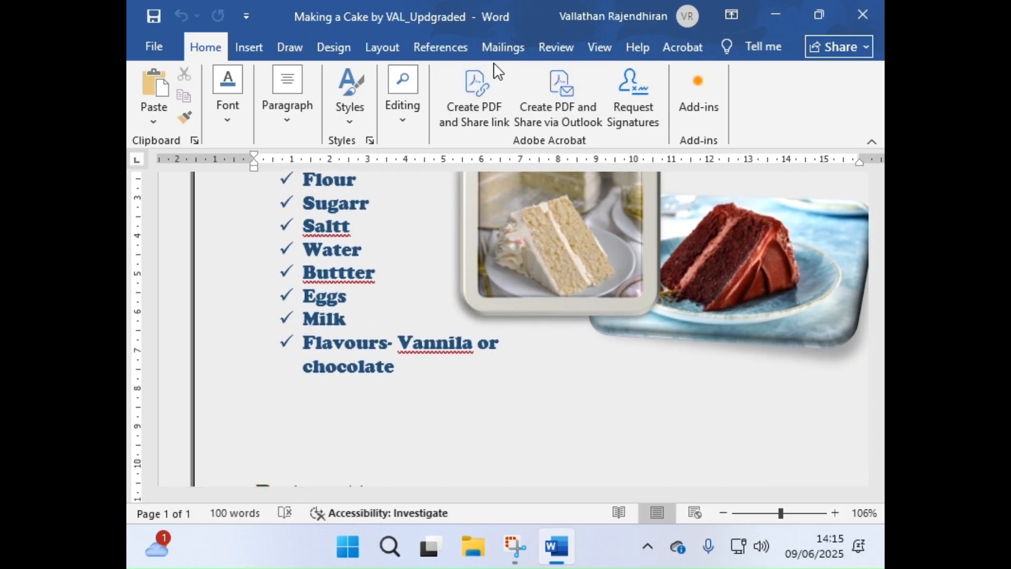
pyautogui.click(264, 50)
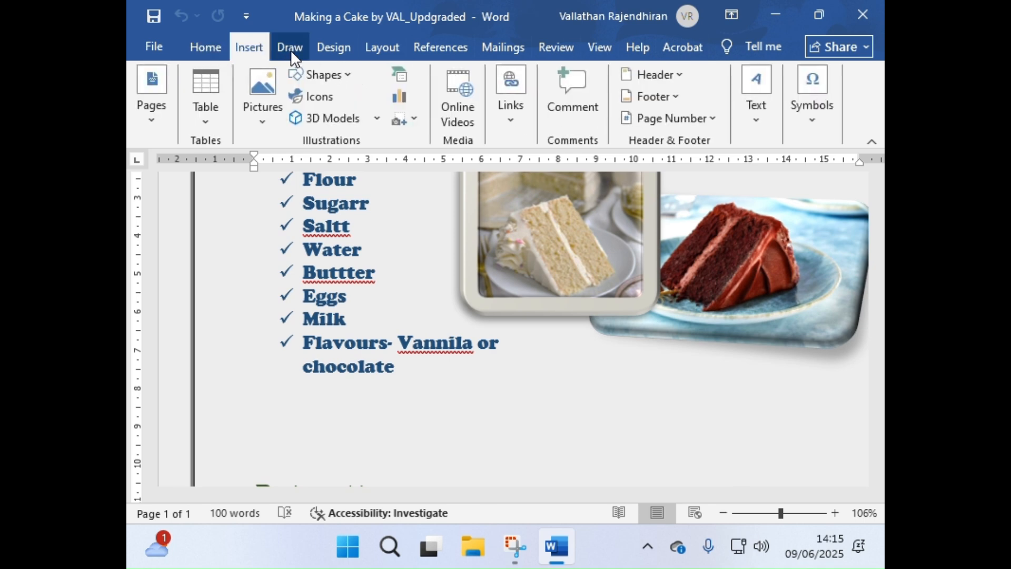
pyautogui.click(289, 49)
pyautogui.click(345, 51)
pyautogui.click(379, 53)
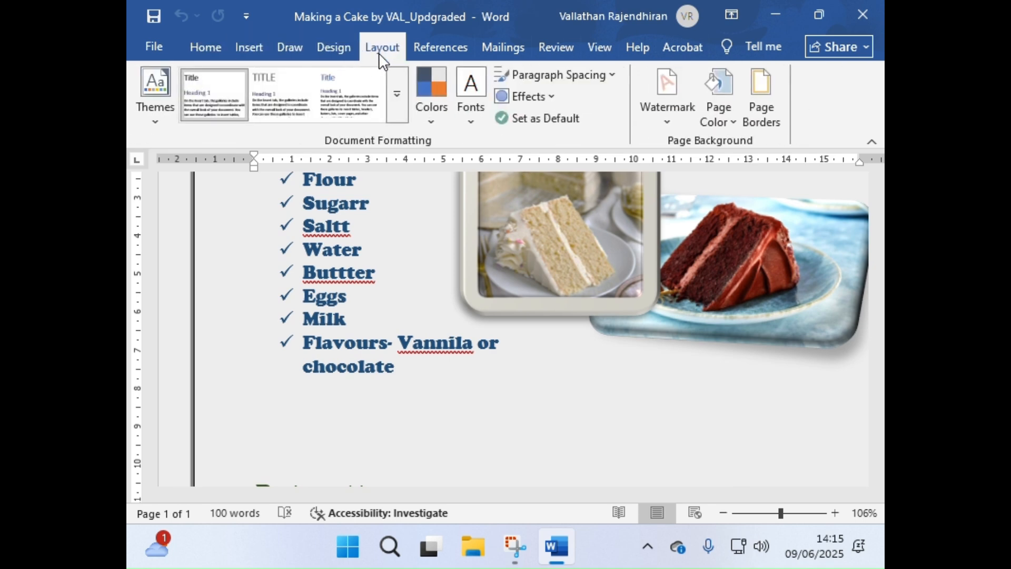
pyautogui.click(426, 54)
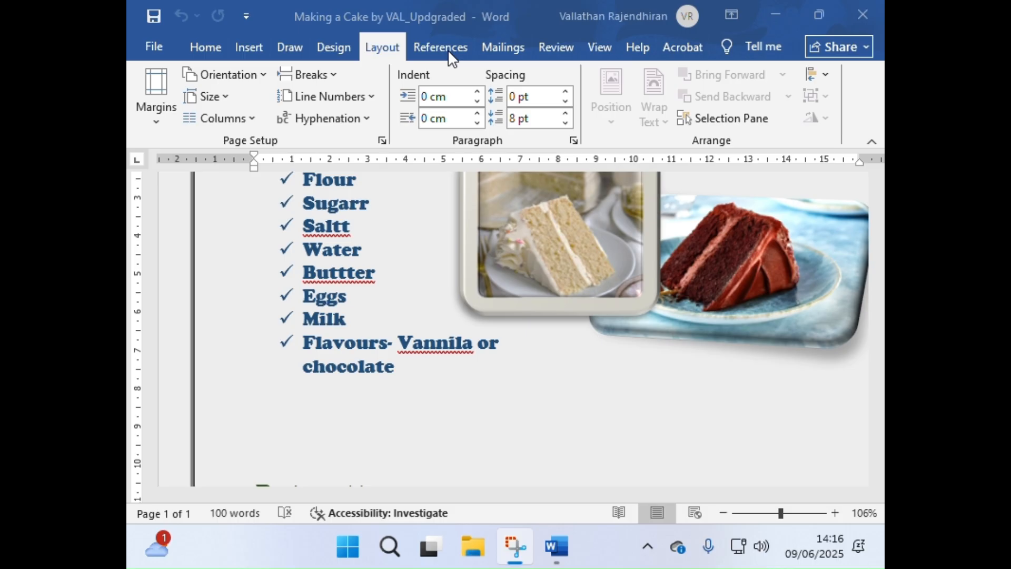
# Run the spelling check on the document and correct the misspelled salt ingredient to "Salt".
pyautogui.click(483, 453)
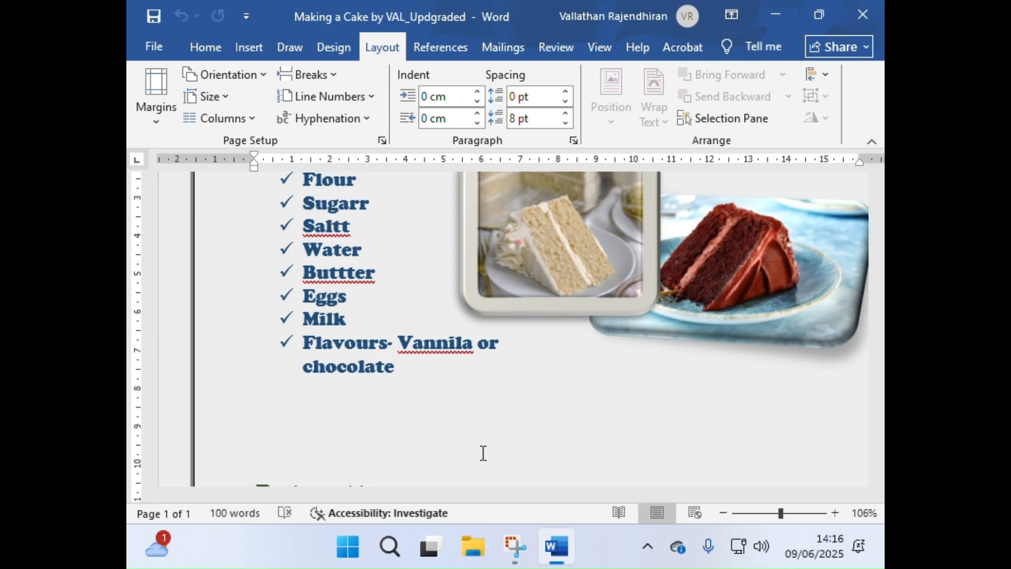
pyautogui.press('F7')
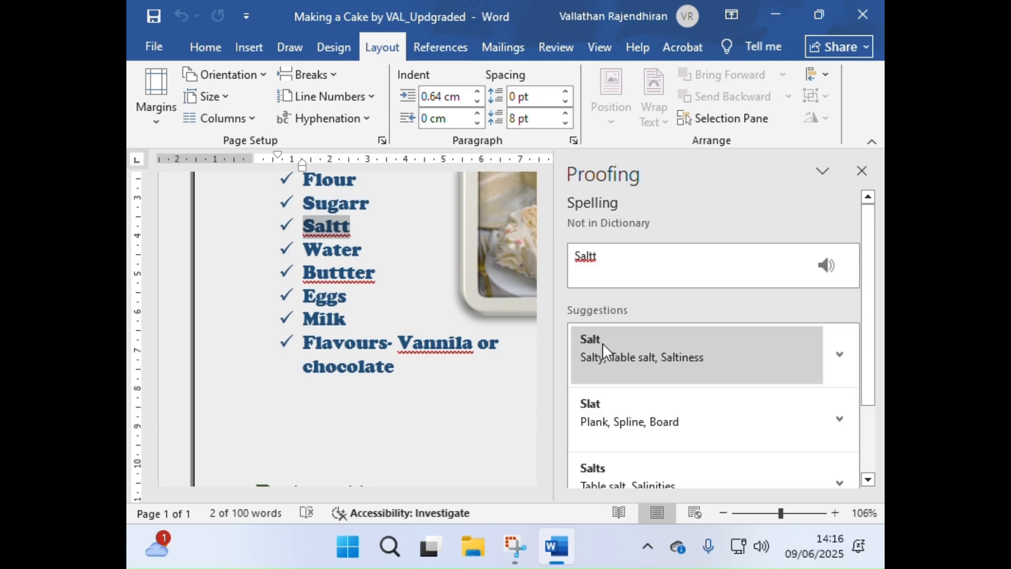
pyautogui.scroll(-2, 700, 394)
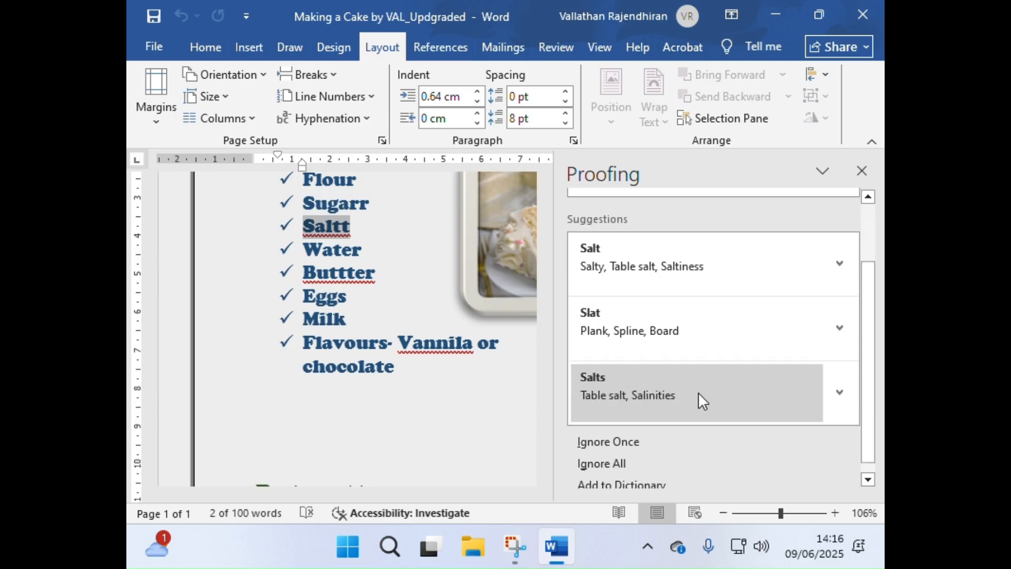
pyautogui.scroll(-1, 699, 394)
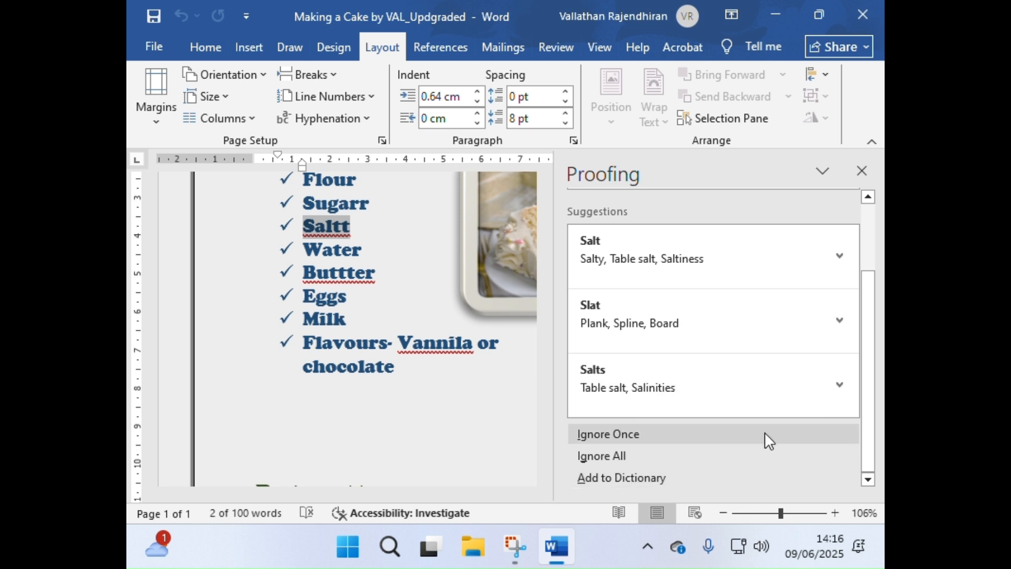
pyautogui.scroll(2, 767, 432)
pyautogui.scroll(-2, 767, 429)
pyautogui.scroll(3, 610, 377)
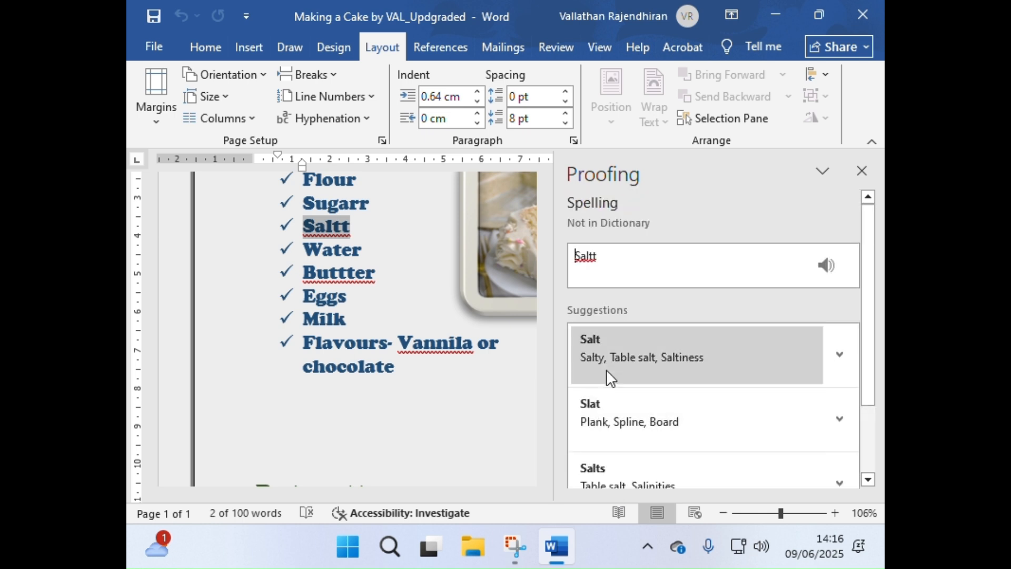
pyautogui.click(615, 353)
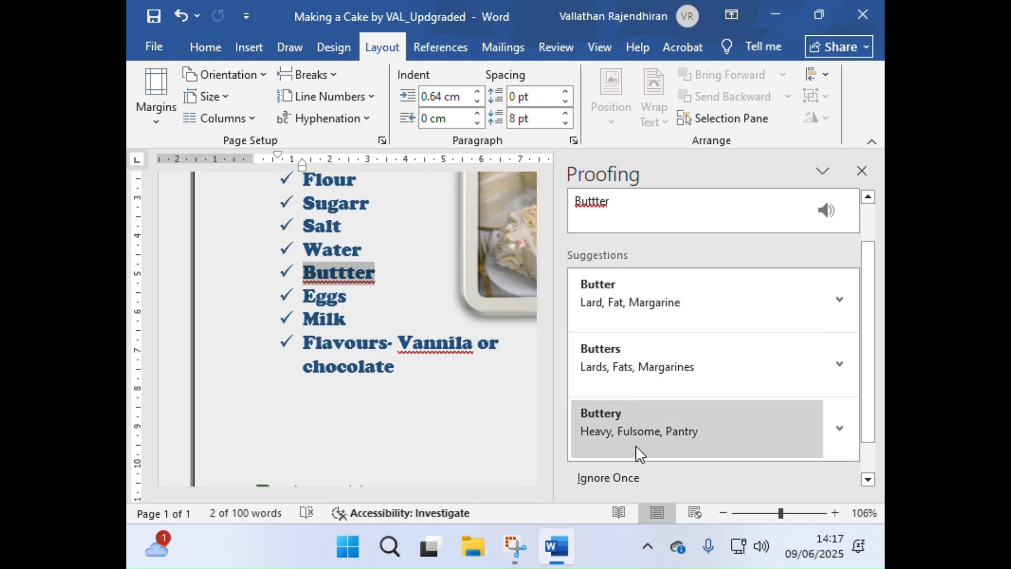
# Correct the remaining misspellings to "Butter", "Vanilla" in the flavours item and "vanilla" in two table rows, and remove the extra r from "Sugarr".
pyautogui.click(634, 301)
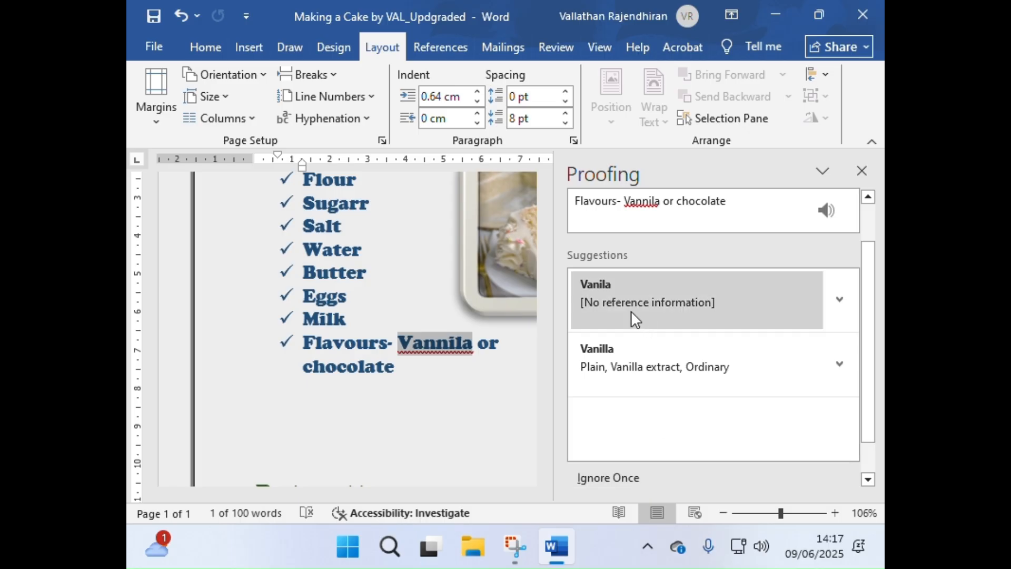
pyautogui.click(627, 354)
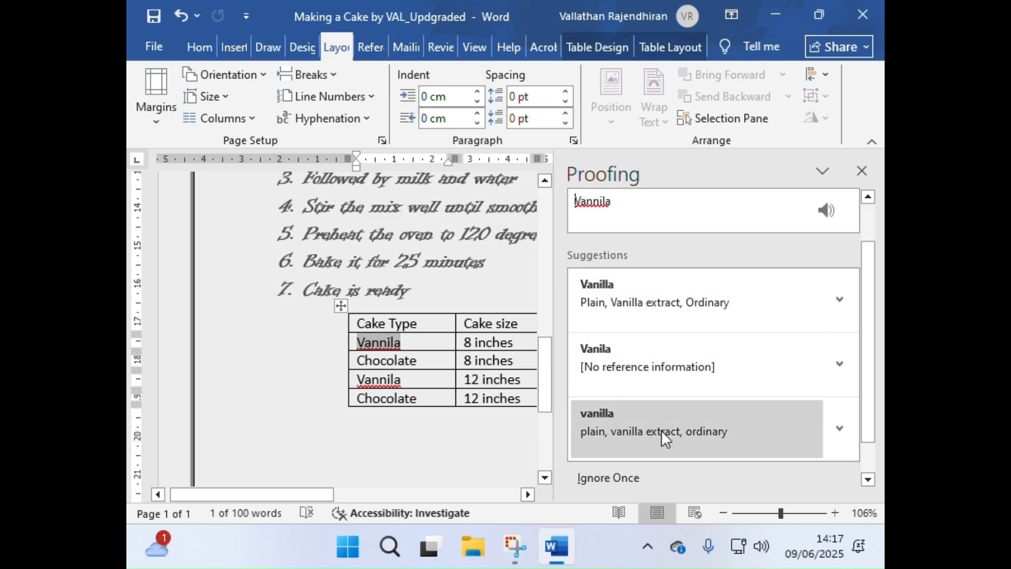
pyautogui.click(665, 430)
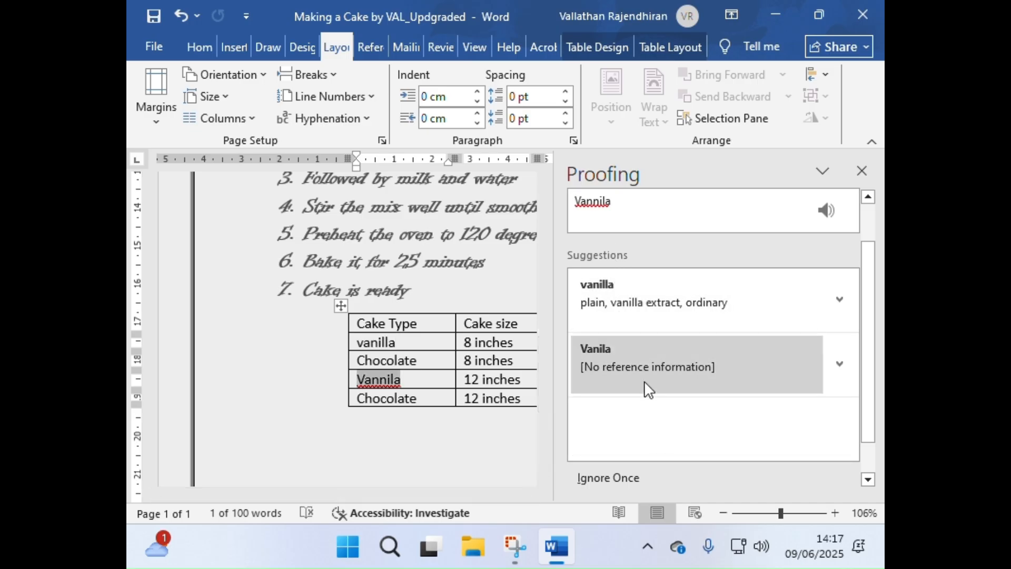
pyautogui.click(650, 306)
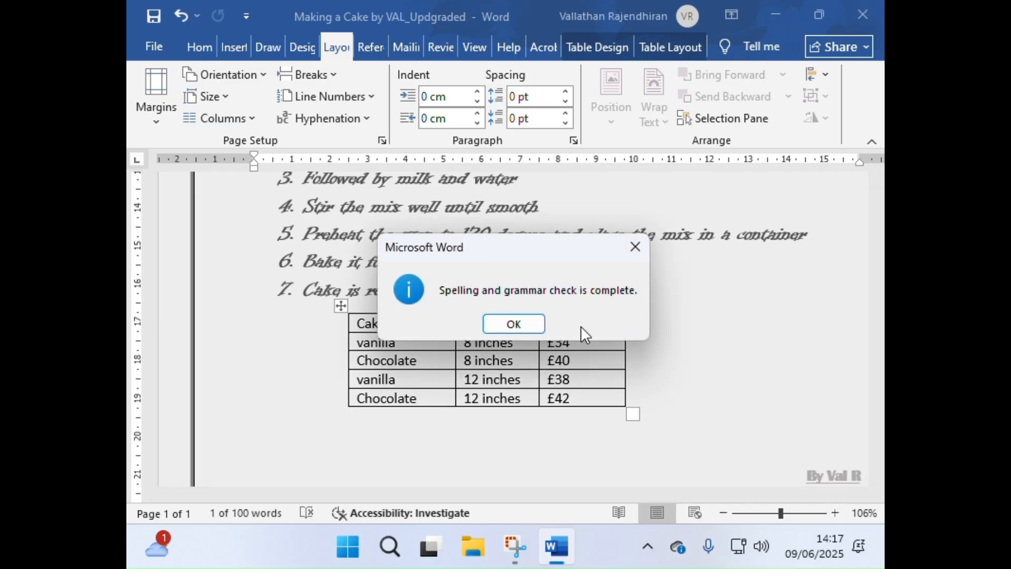
pyautogui.click(509, 324)
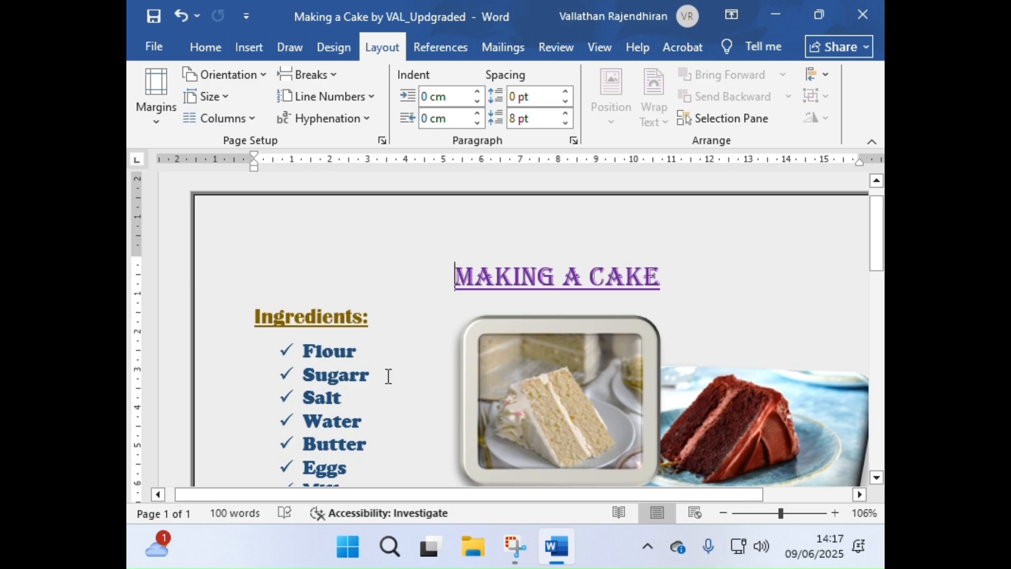
pyautogui.click(388, 376)
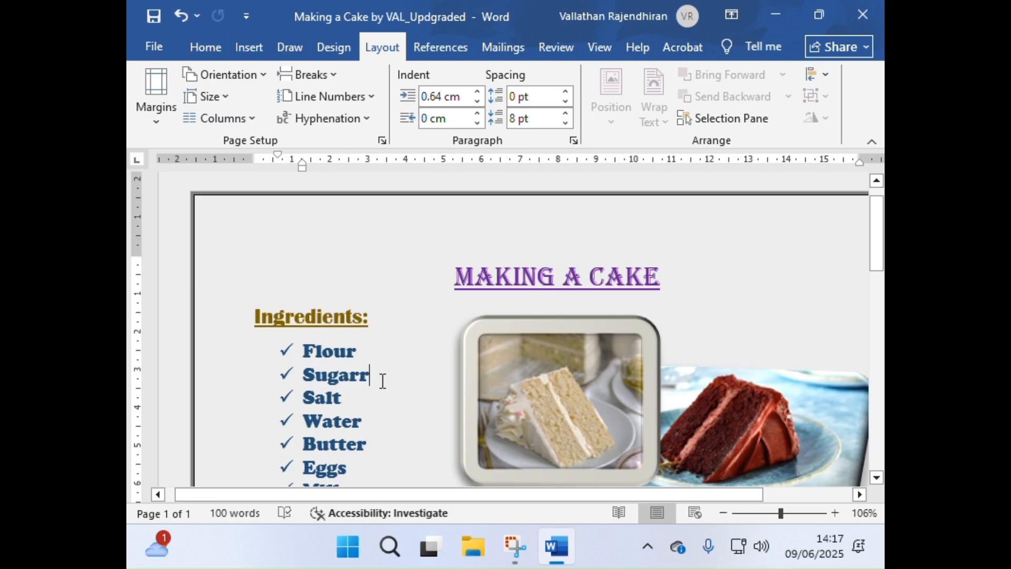
pyautogui.press('BackSpace')
# Review the ingredients list, the preparation steps and the cake price table throughout the document.
pyautogui.scroll(-4, 382, 375)
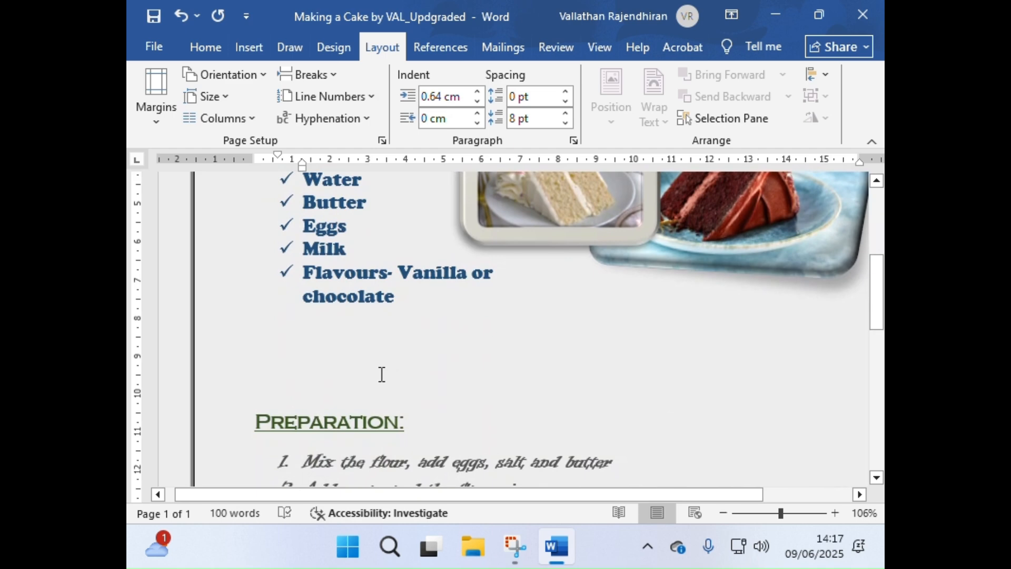
pyautogui.scroll(-5, 381, 375)
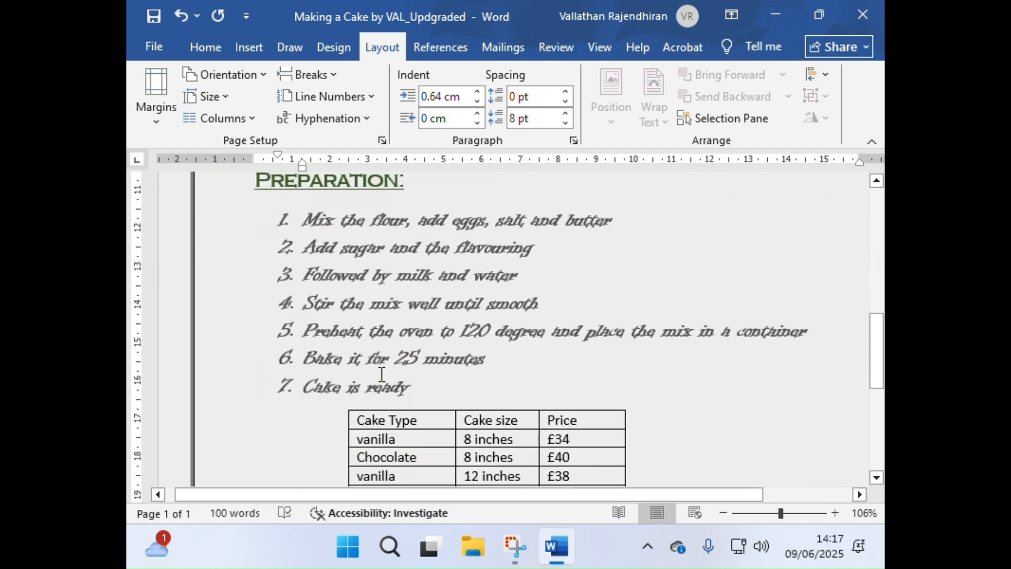
pyautogui.scroll(-4, 381, 375)
pyautogui.scroll(2, 382, 374)
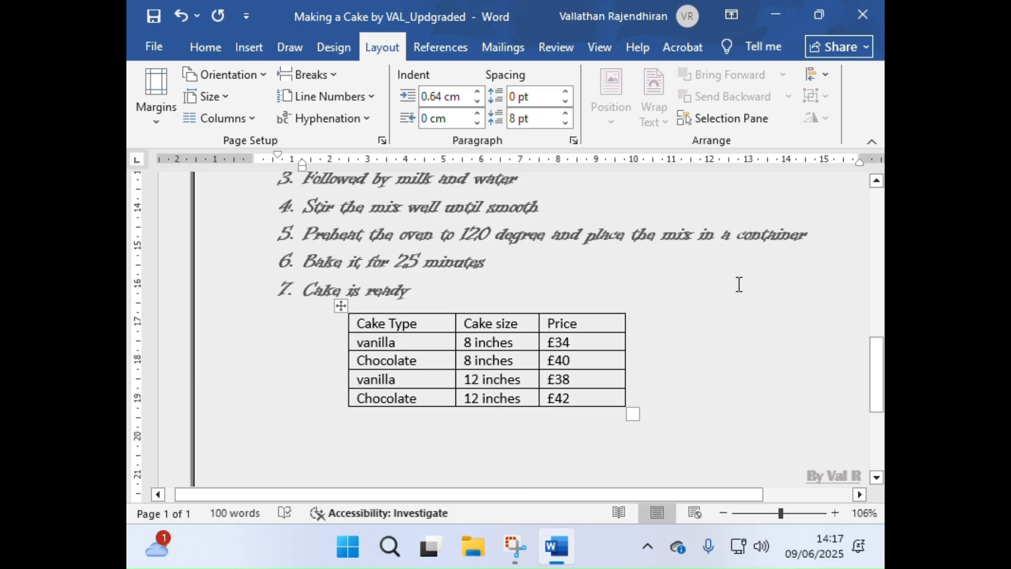
pyautogui.keyDown('ctrl'); pyautogui.scroll(-1, 739, 285); pyautogui.keyUp('ctrl')
pyautogui.keyDown('ctrl'); pyautogui.scroll(3, 740, 285); pyautogui.keyUp('ctrl')
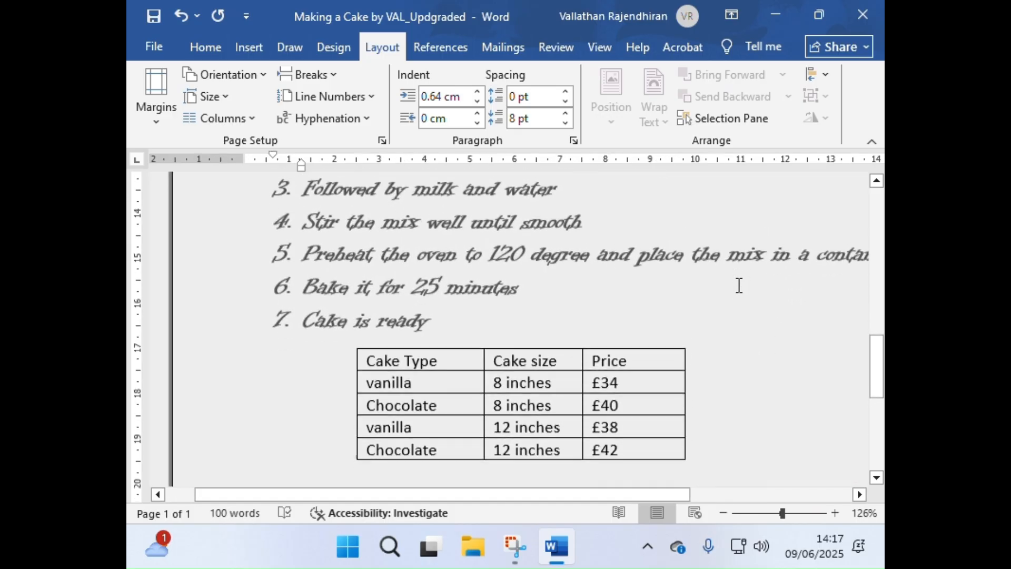
pyautogui.keyDown('ctrl'); pyautogui.scroll(-1, 740, 285); pyautogui.keyUp('ctrl')
pyautogui.scroll(3, 766, 297)
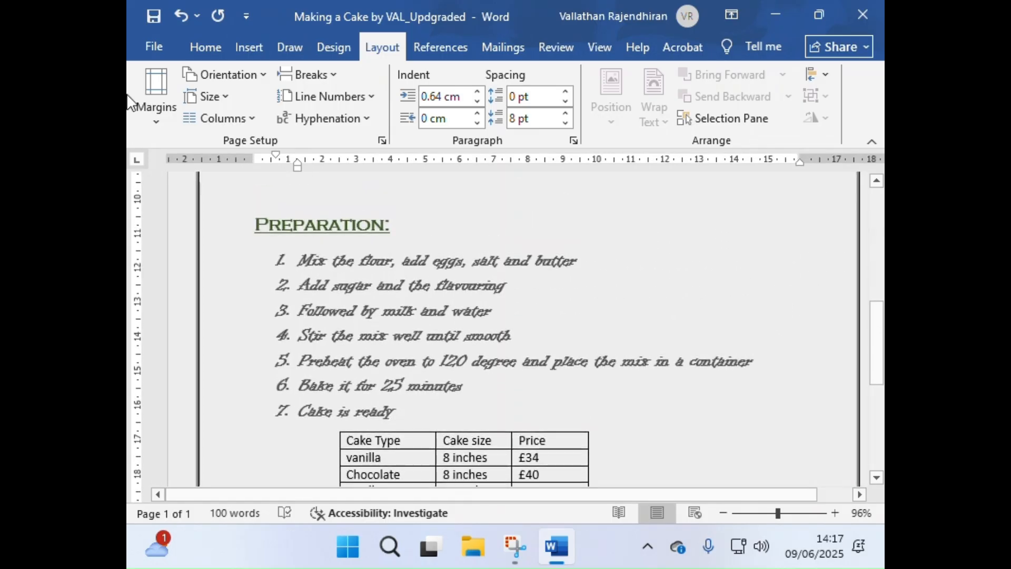
pyautogui.scroll(3, 500, 303)
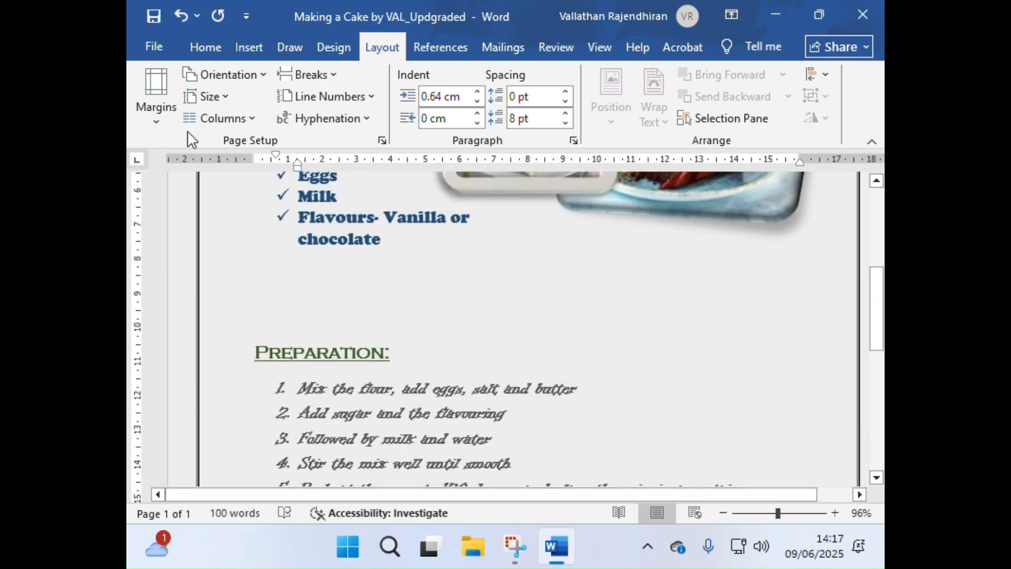
# Save a copy of the recipe as a Word Document in the Documents folder under the same file name, and close the document.
pyautogui.click(150, 46)
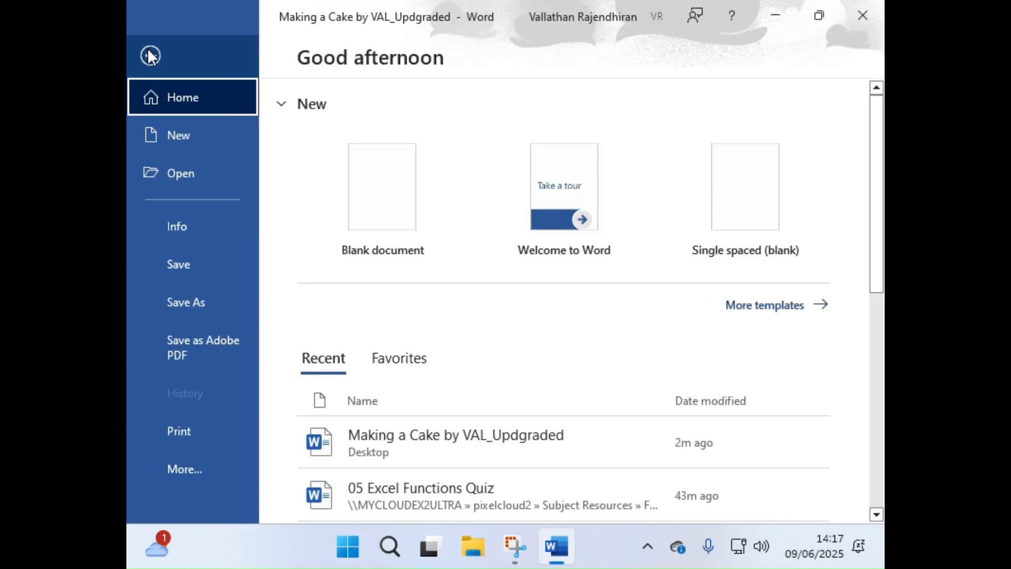
pyautogui.click(186, 303)
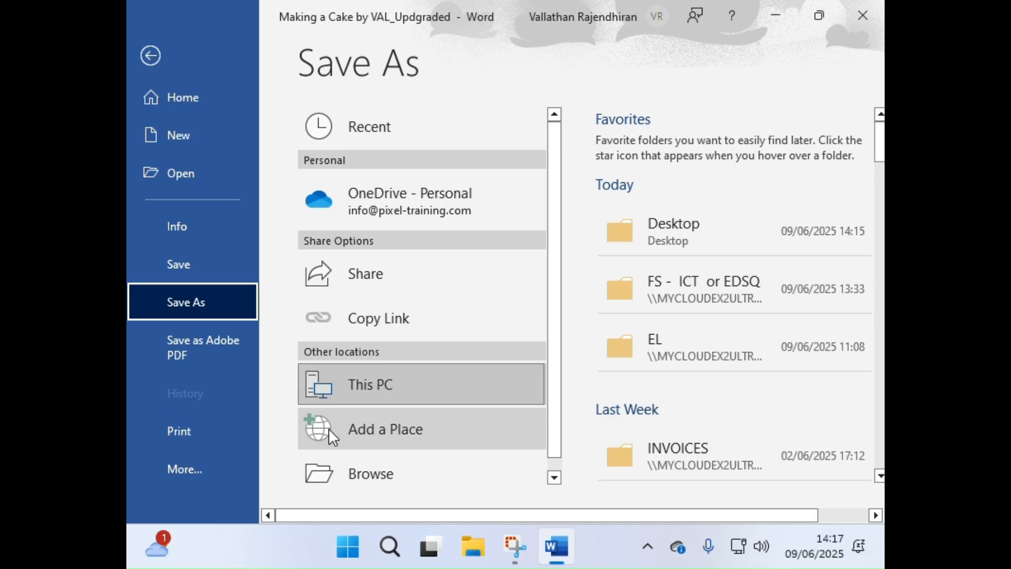
pyautogui.click(382, 476)
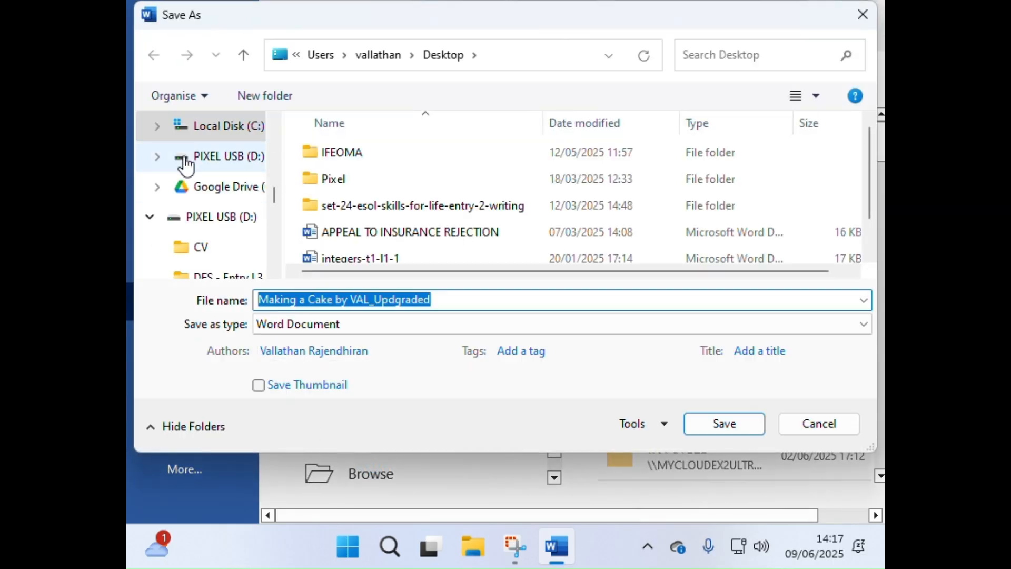
pyautogui.scroll(10, 237, 240)
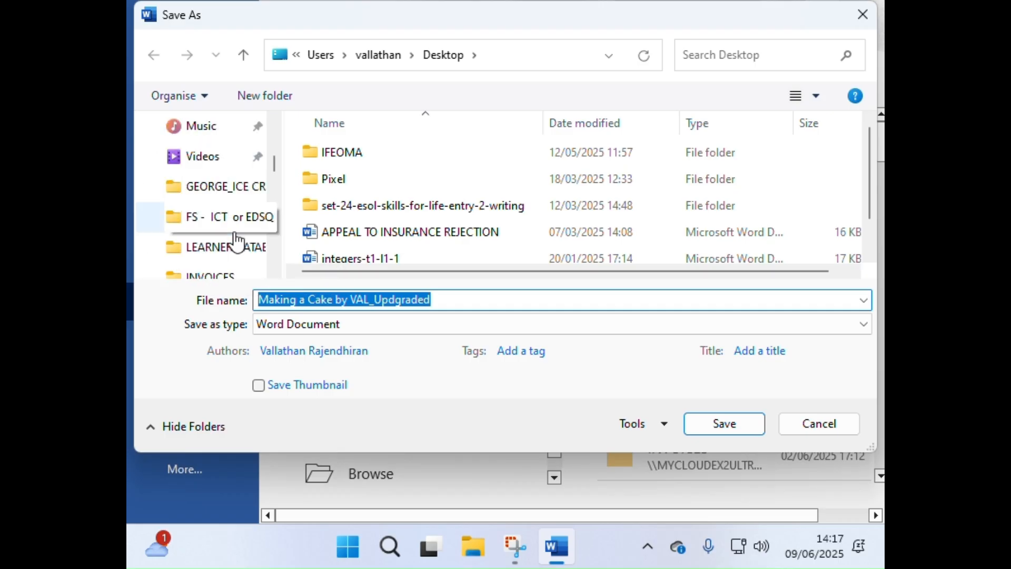
pyautogui.scroll(-2, 232, 227)
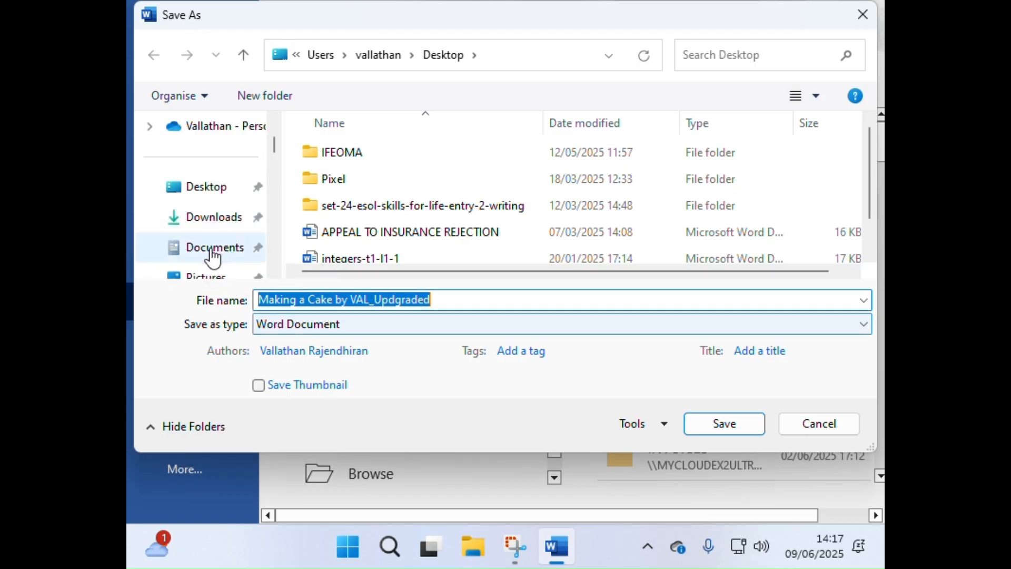
pyautogui.scroll(-1, 210, 255)
pyautogui.scroll(1, 210, 248)
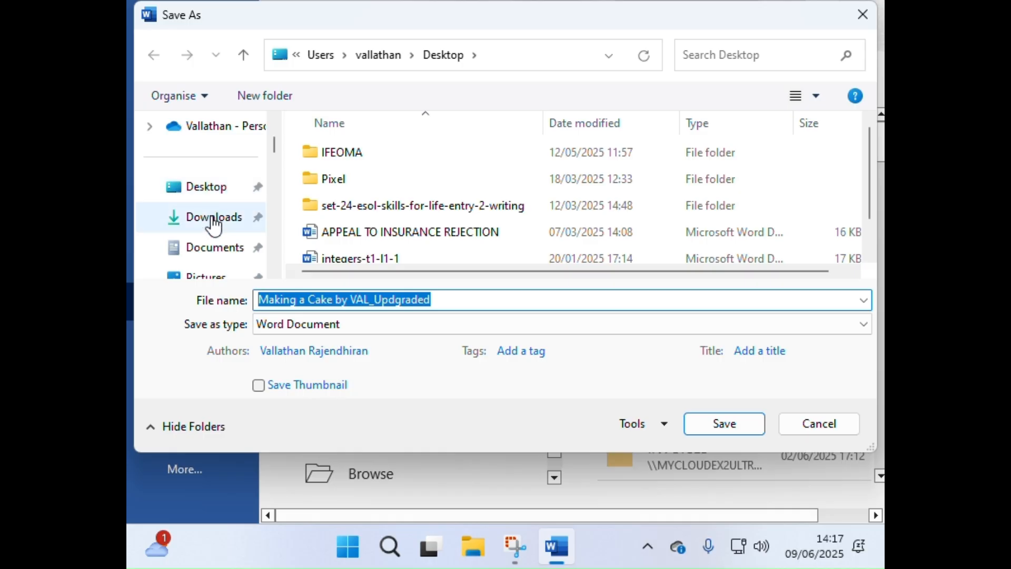
pyautogui.click(212, 252)
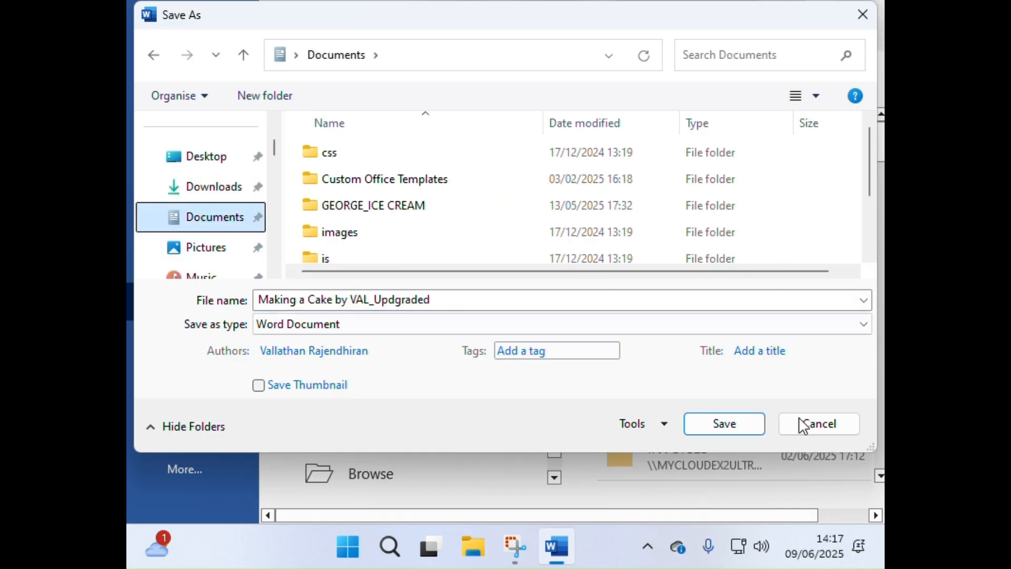
pyautogui.click(731, 422)
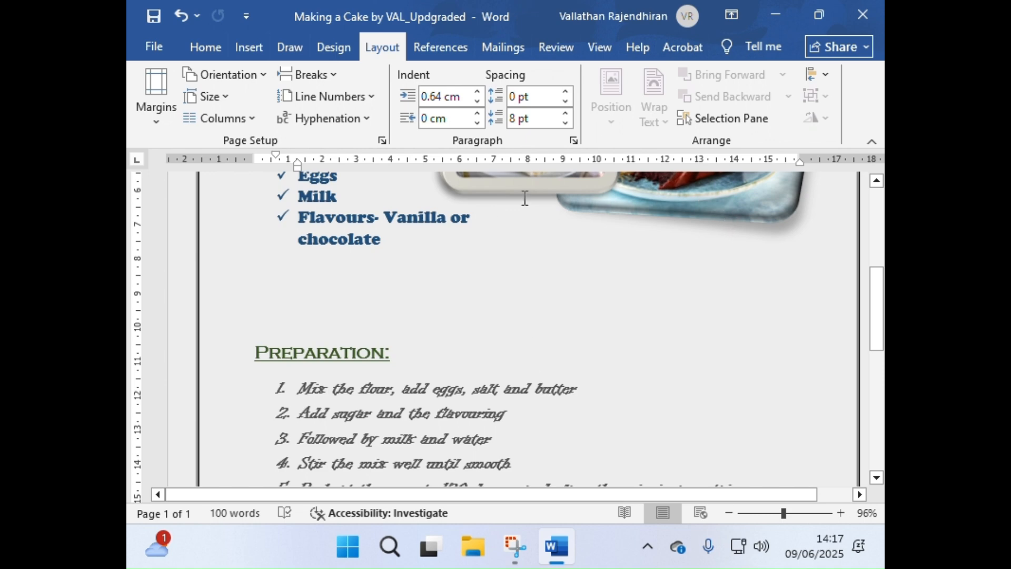
pyautogui.click(859, 15)
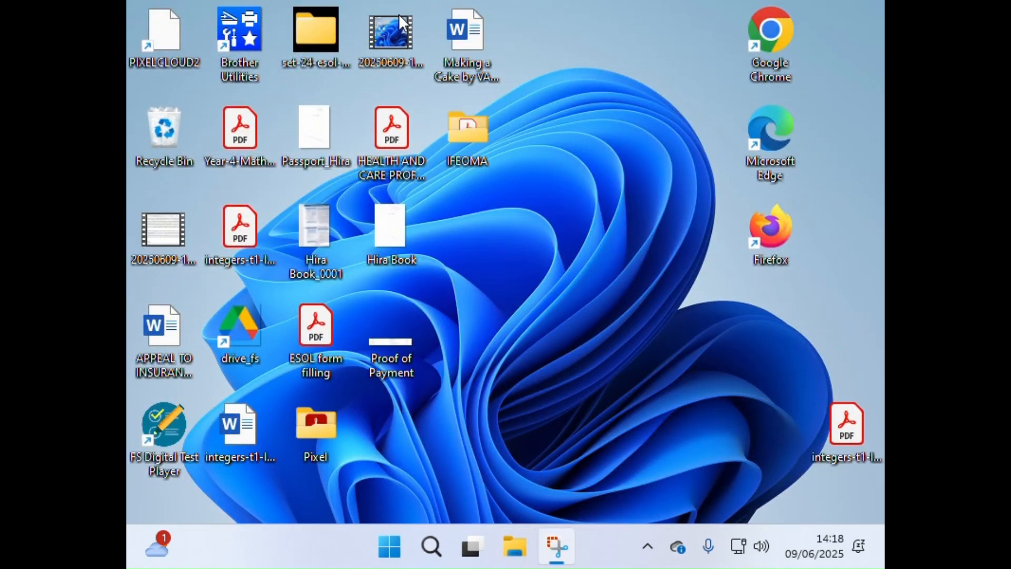